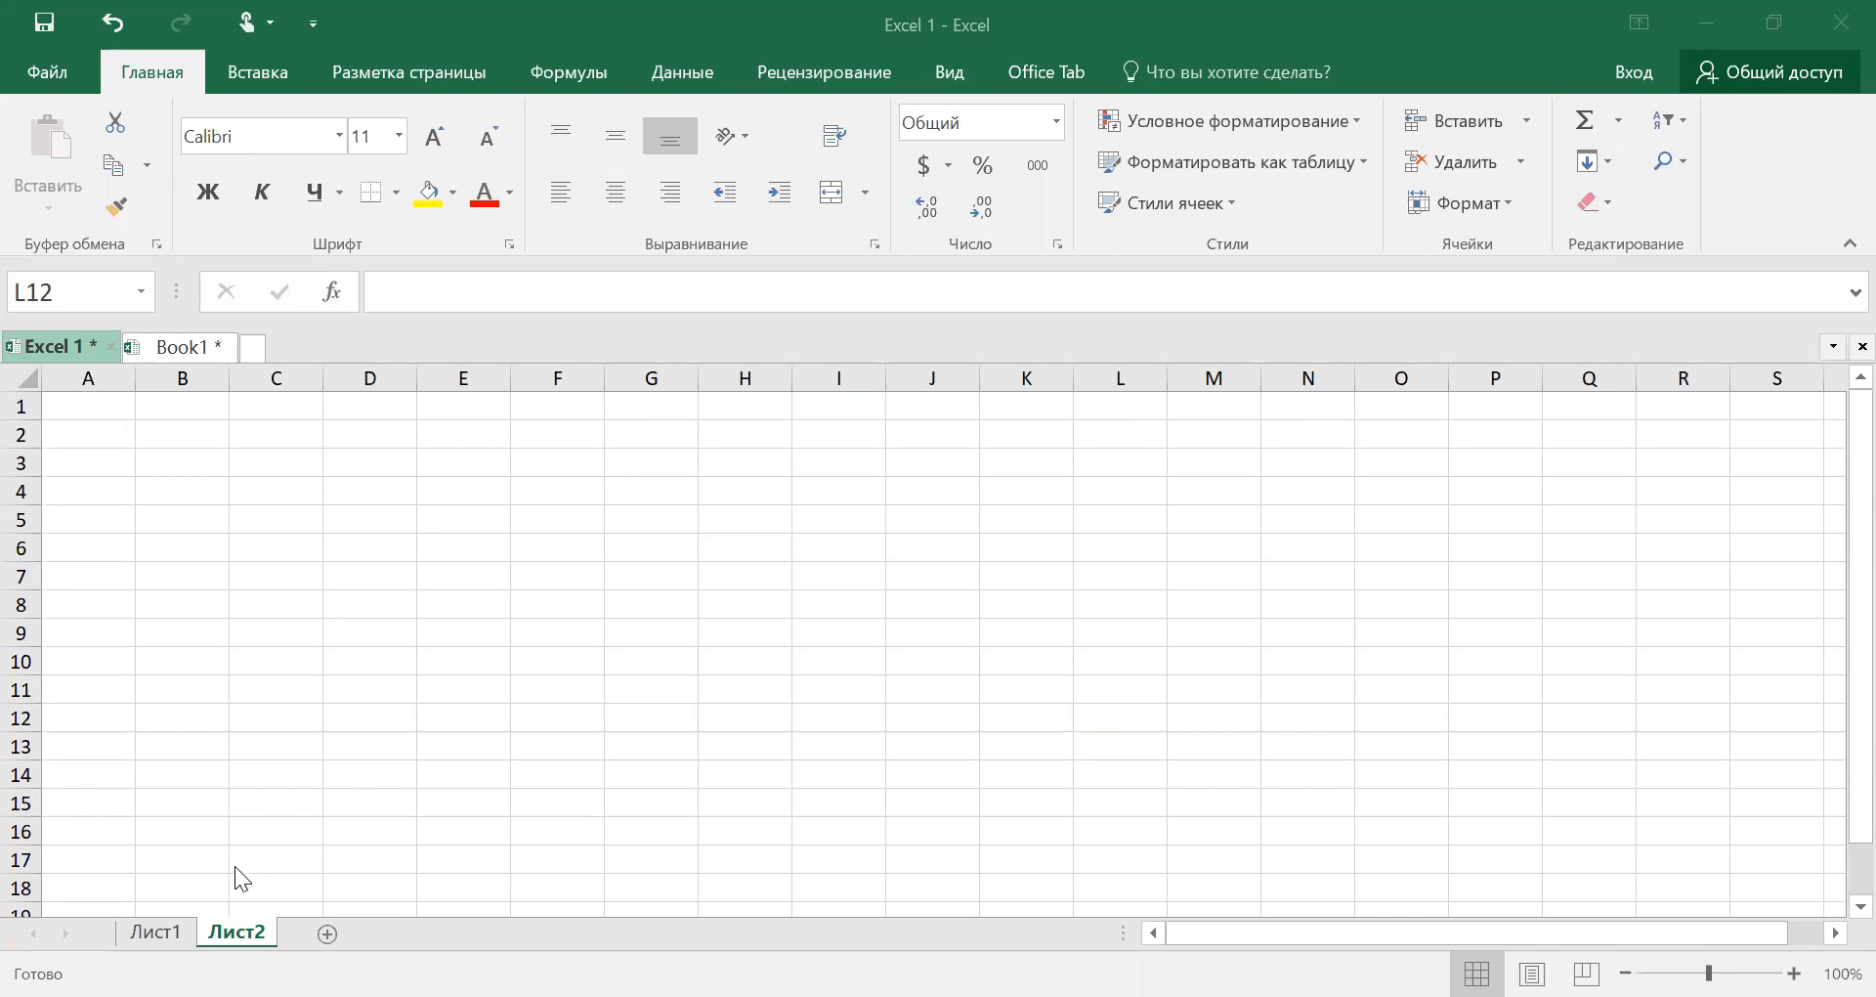
Open Лист1 and look through the table's year columns from 1995 to 2023
click(147, 930)
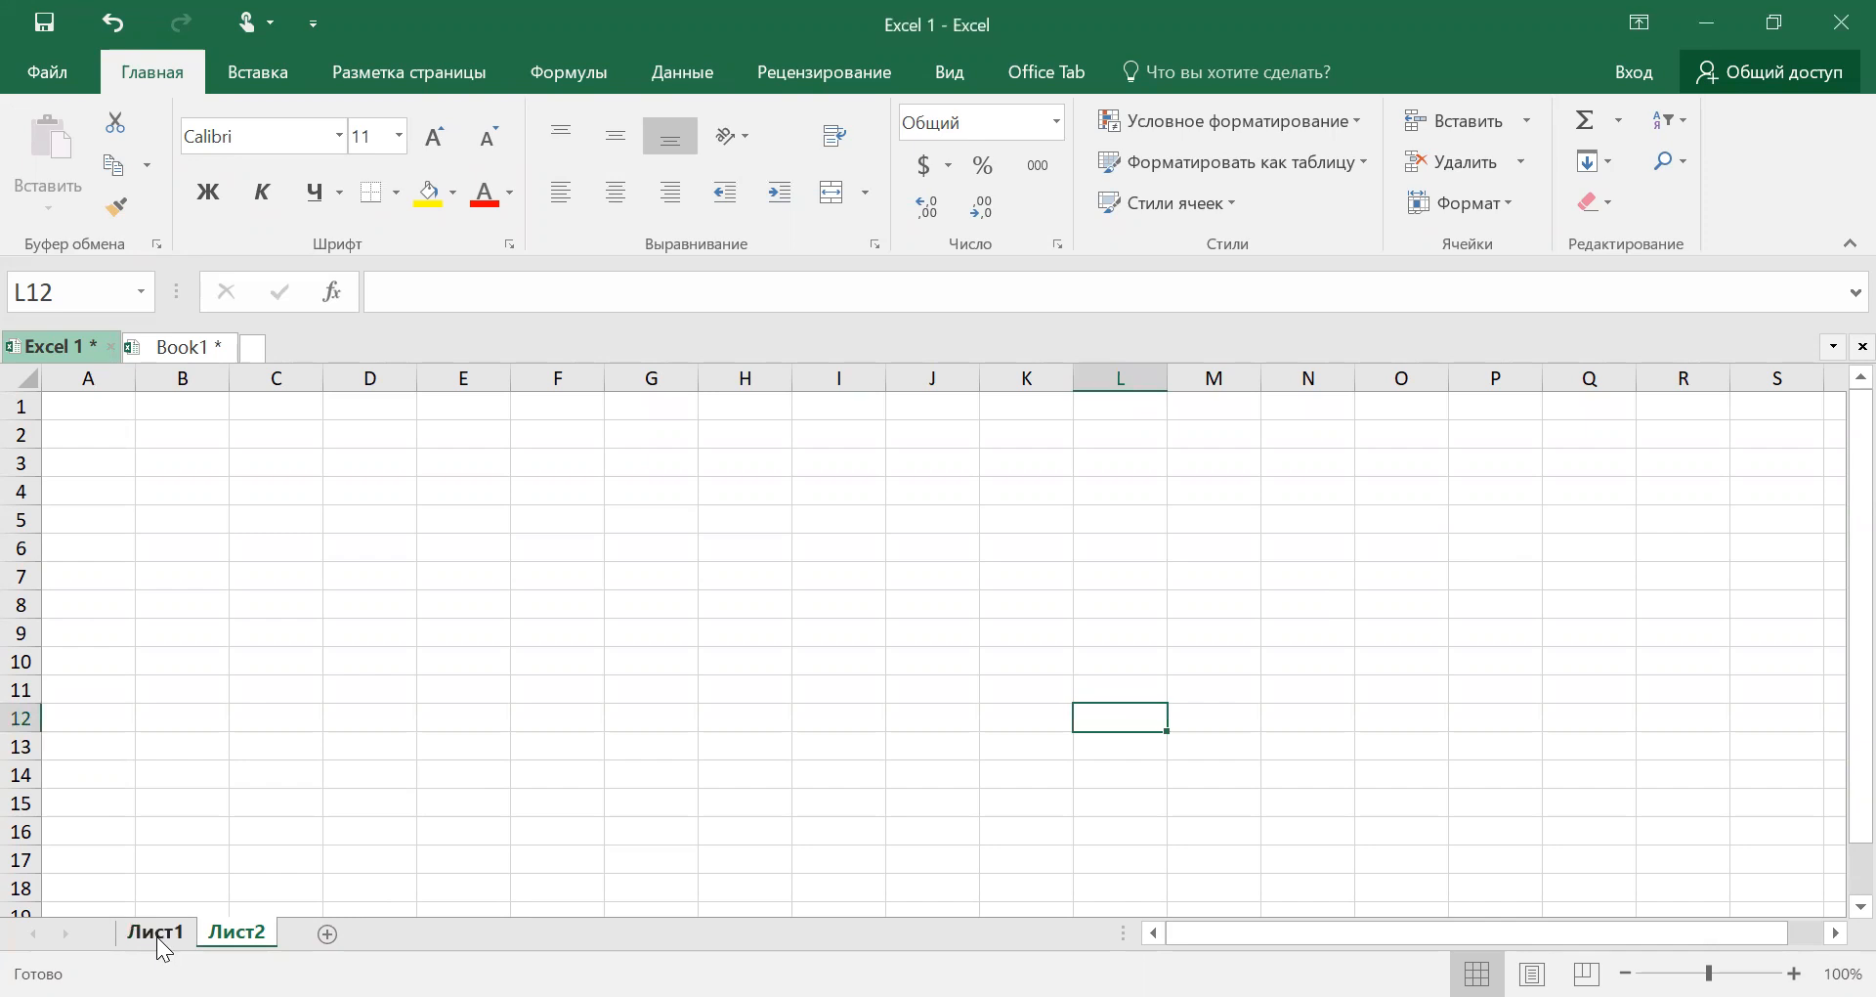
click(159, 936)
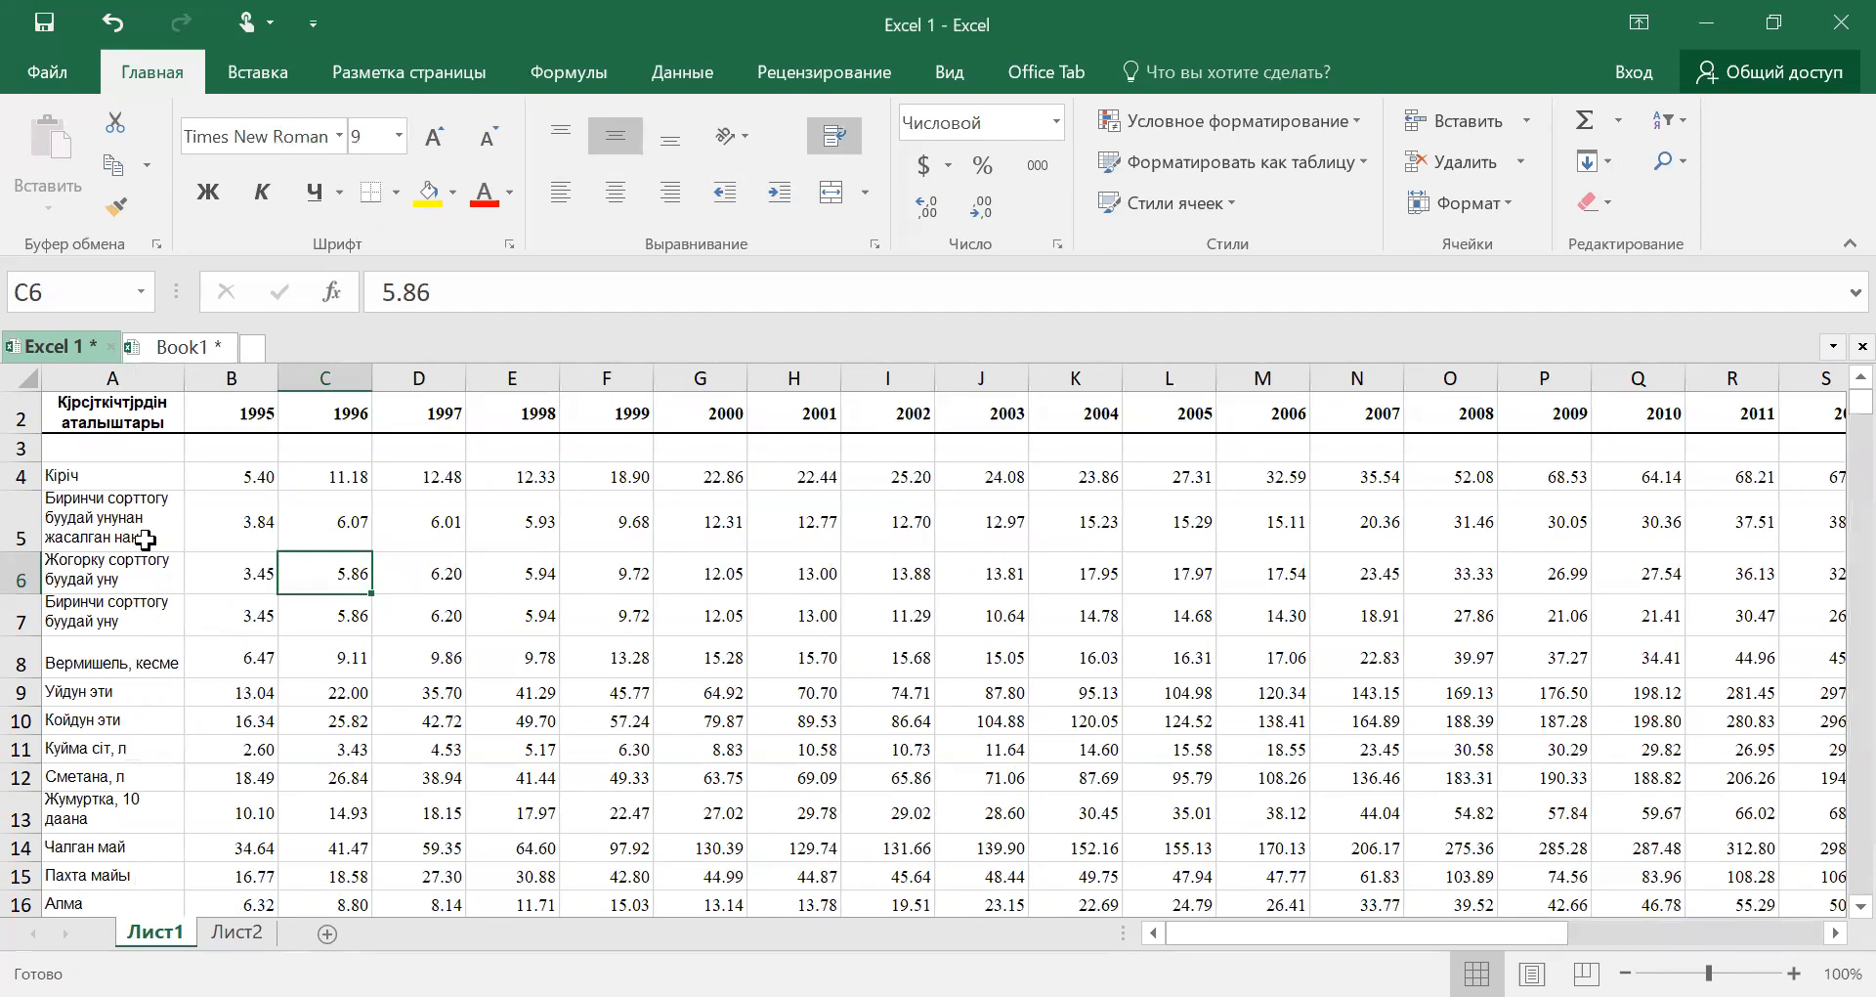
drag(1217, 935, 1495, 934)
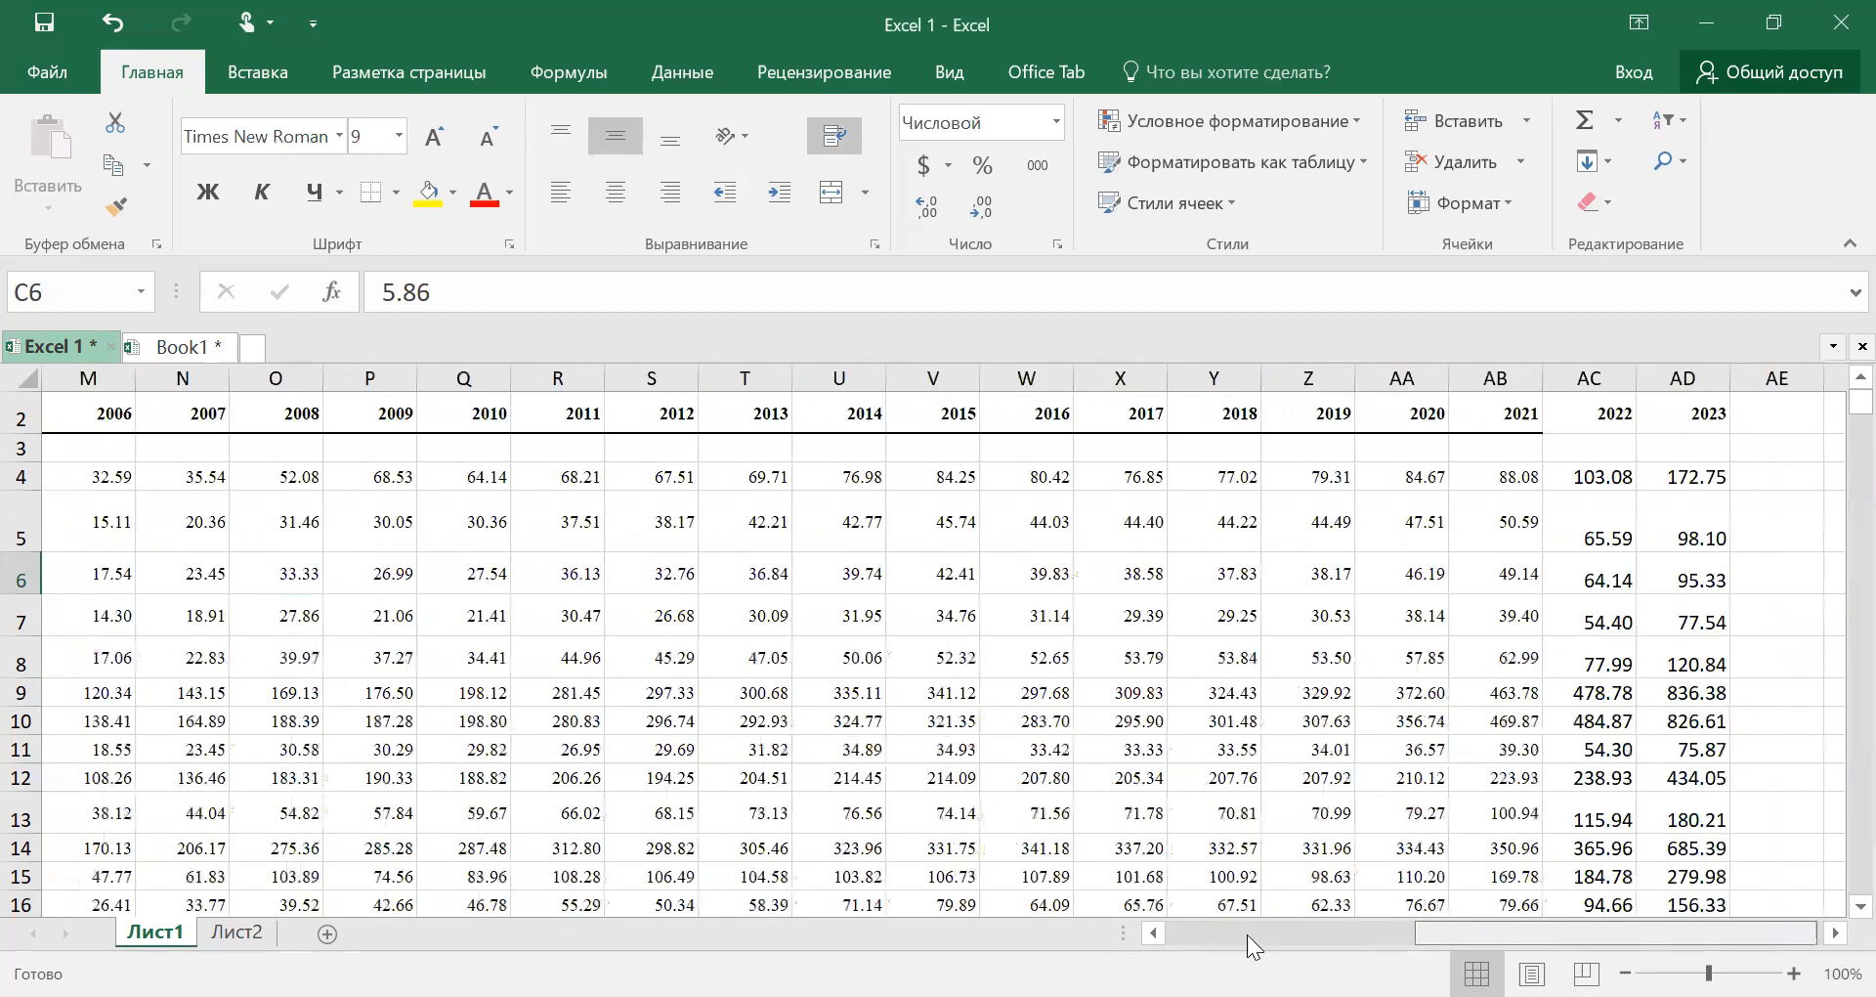
click(1189, 934)
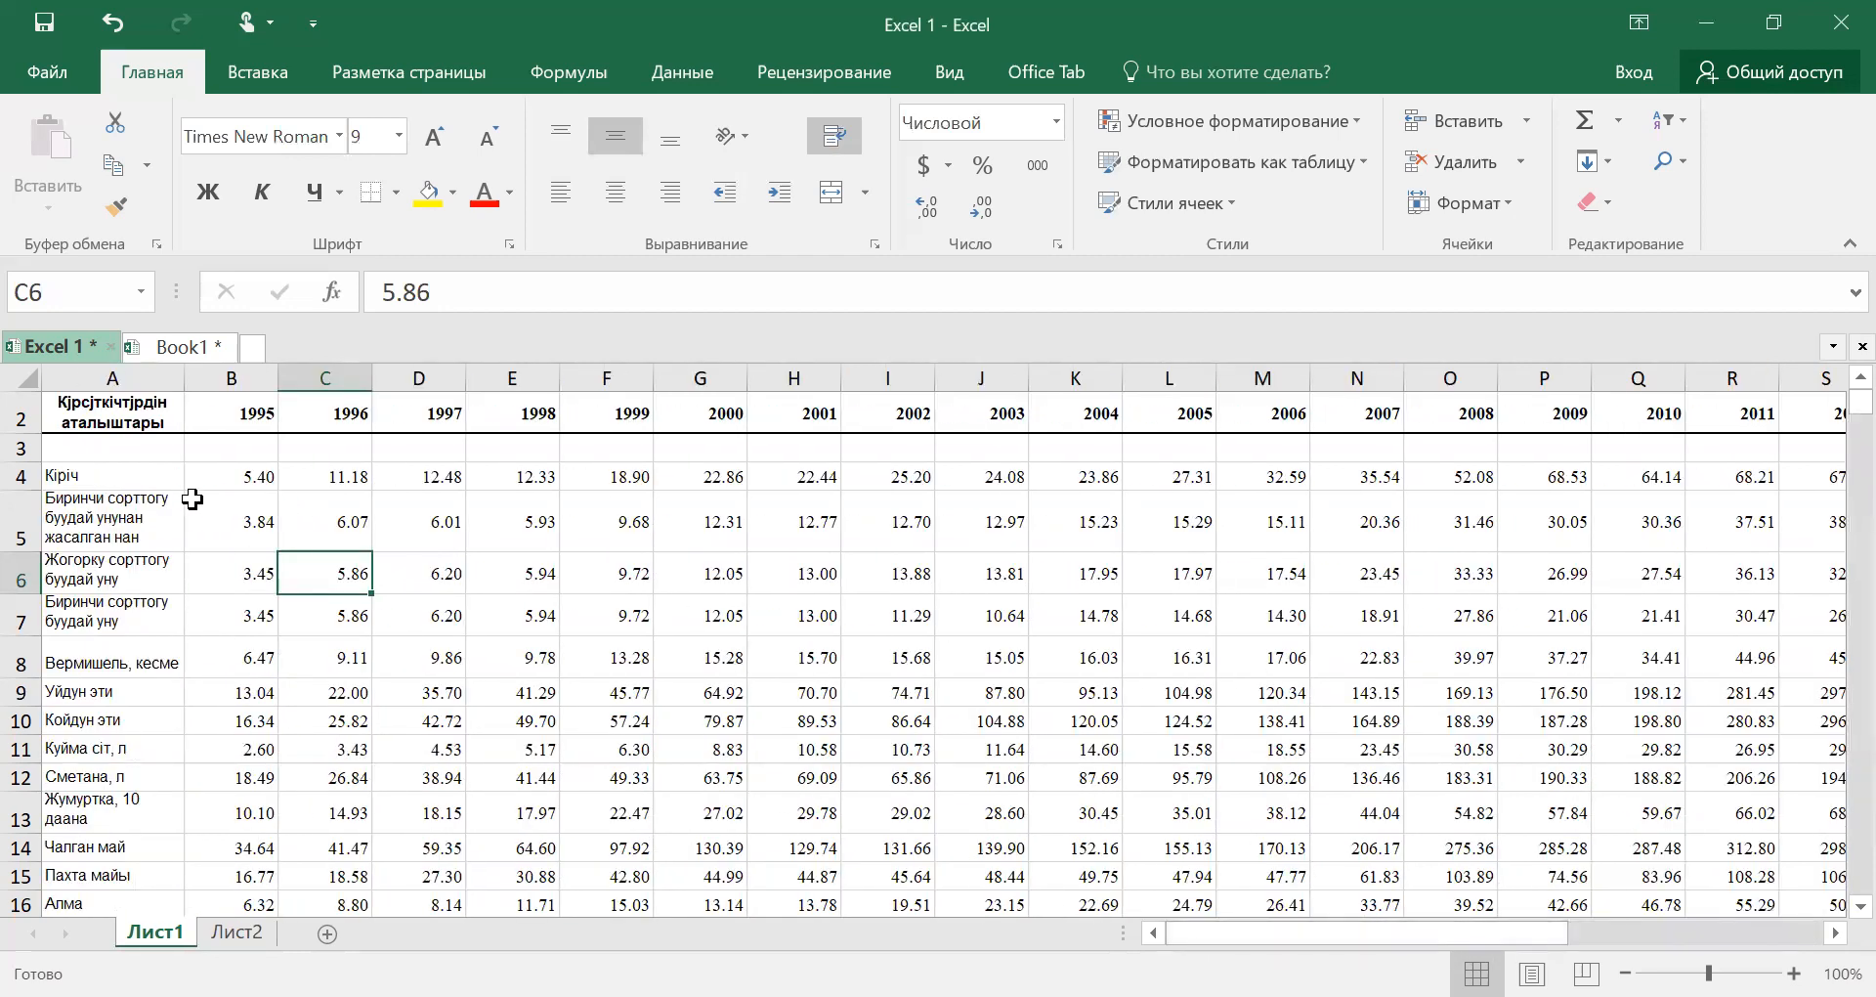
drag(1272, 934, 1526, 934)
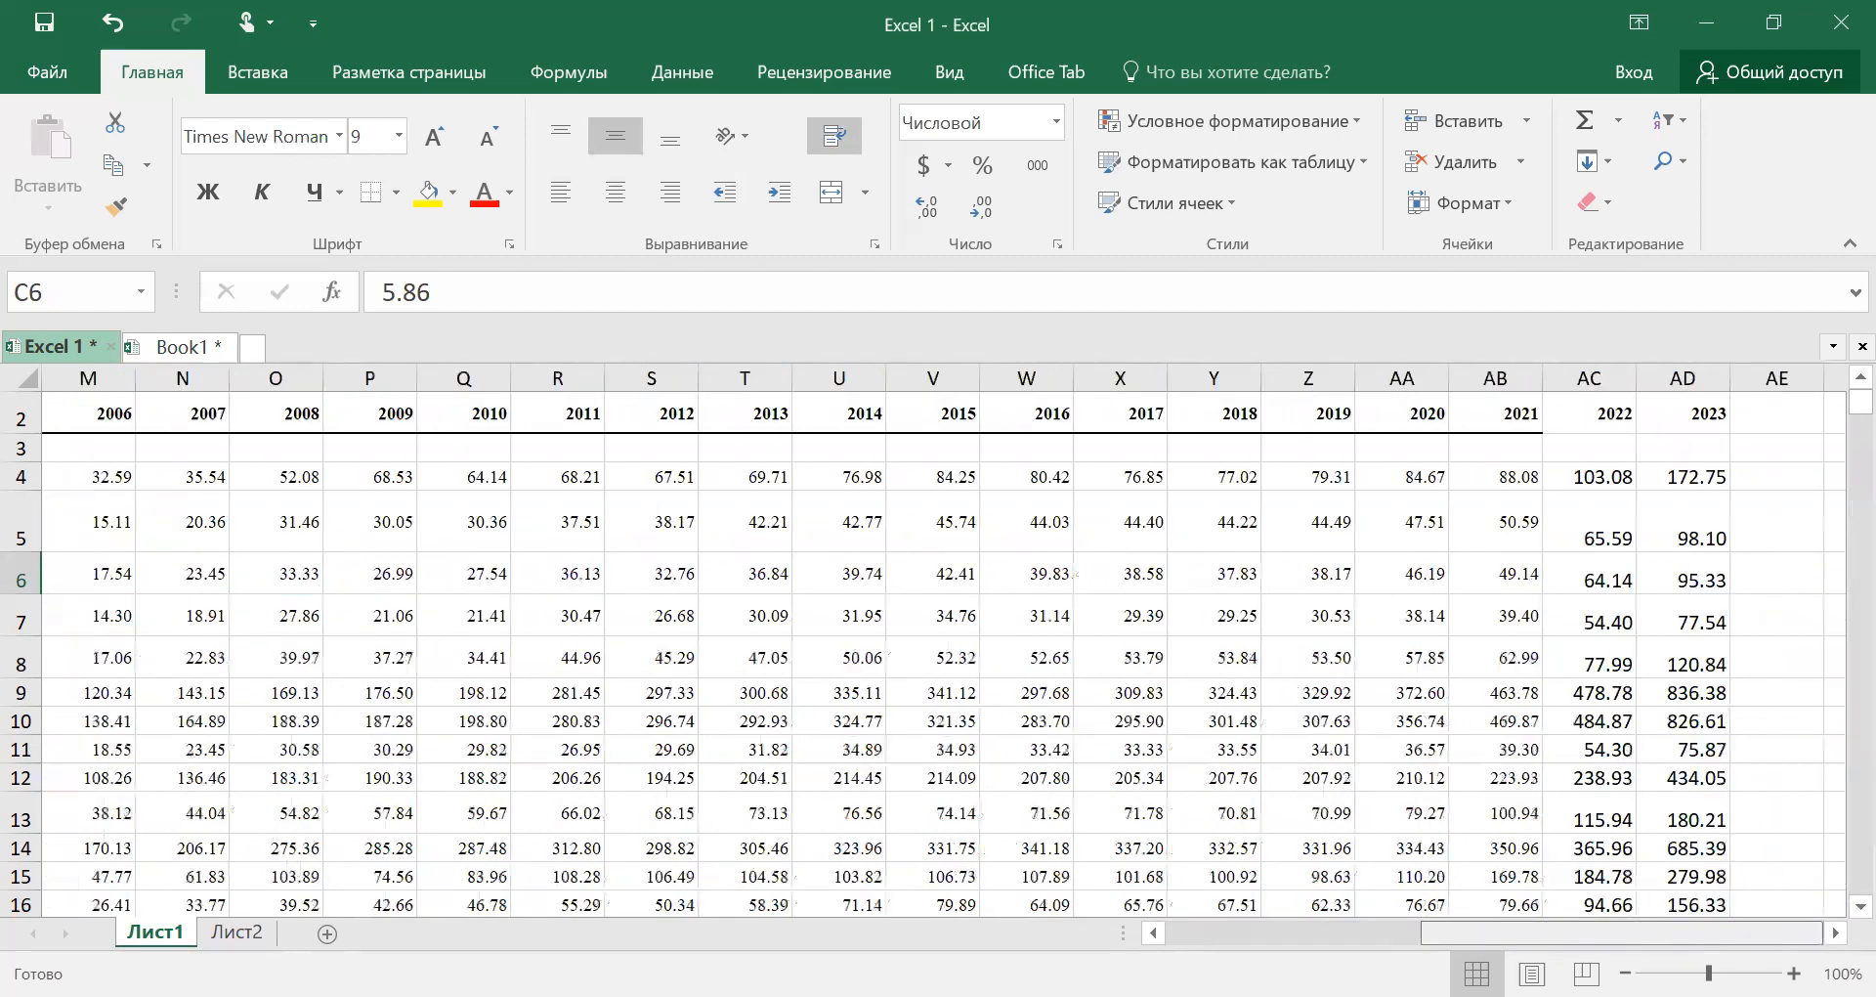
click(1499, 377)
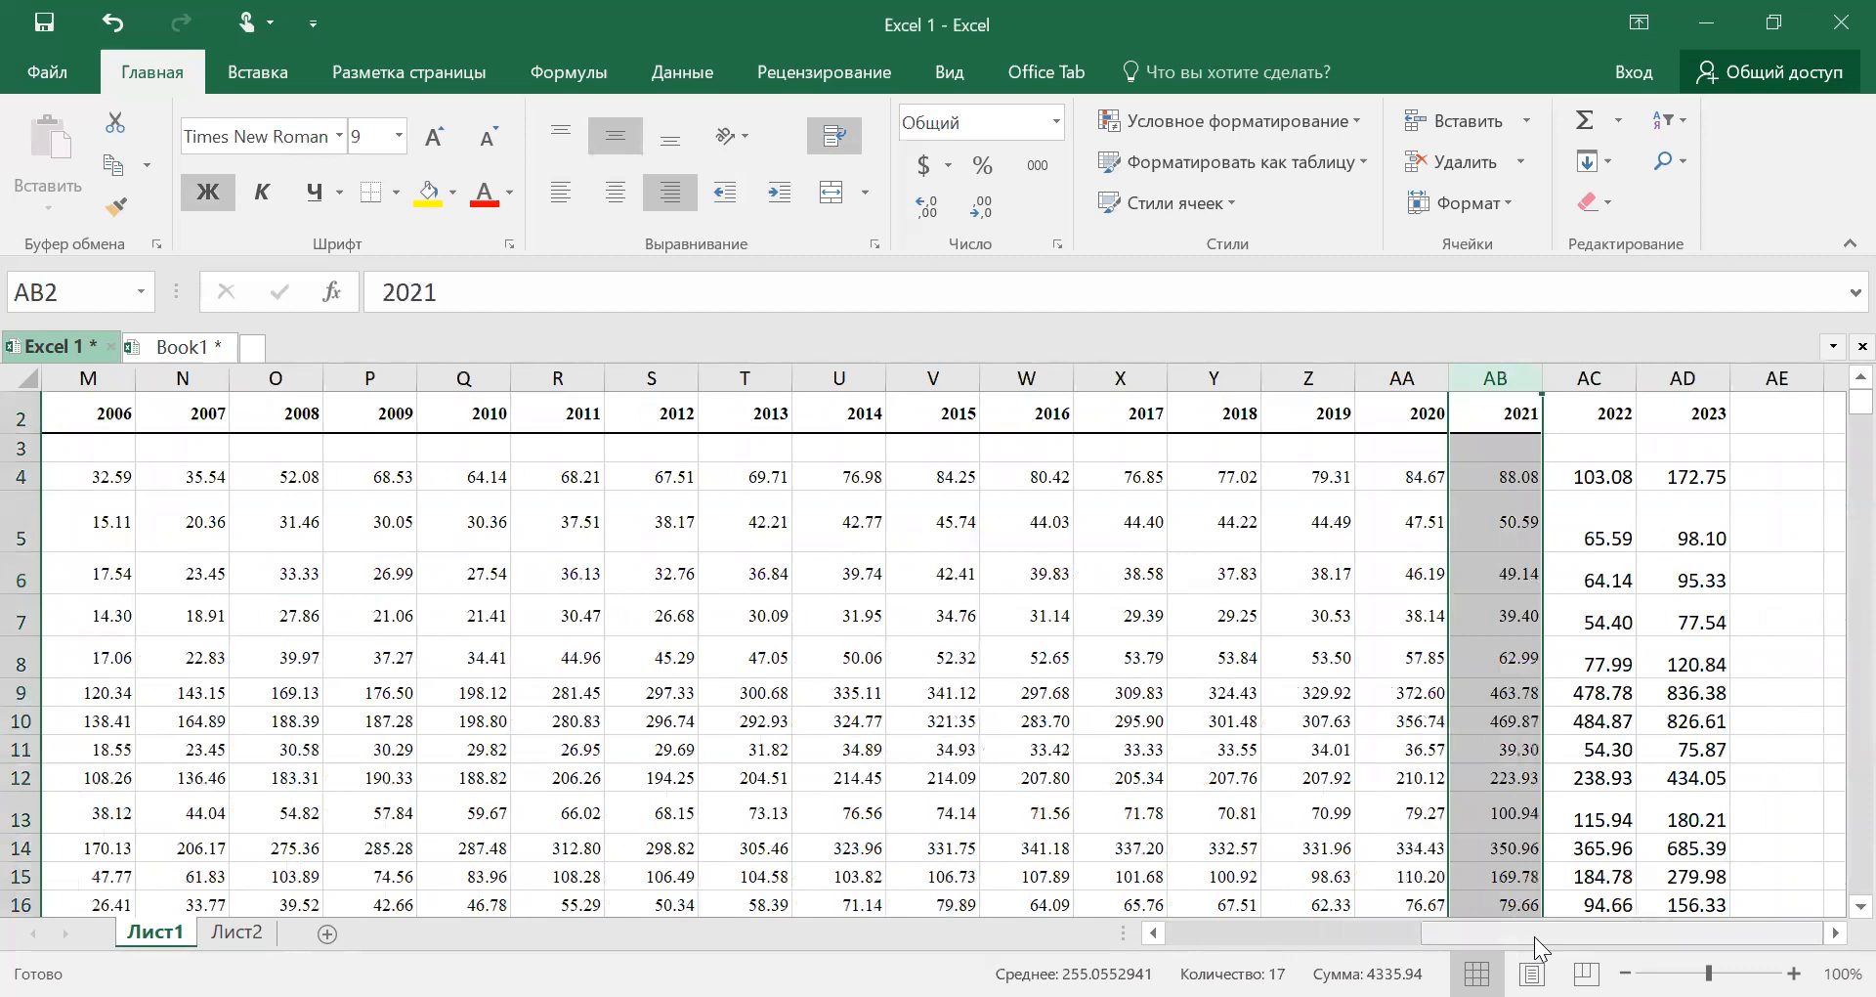
drag(1534, 936, 1204, 934)
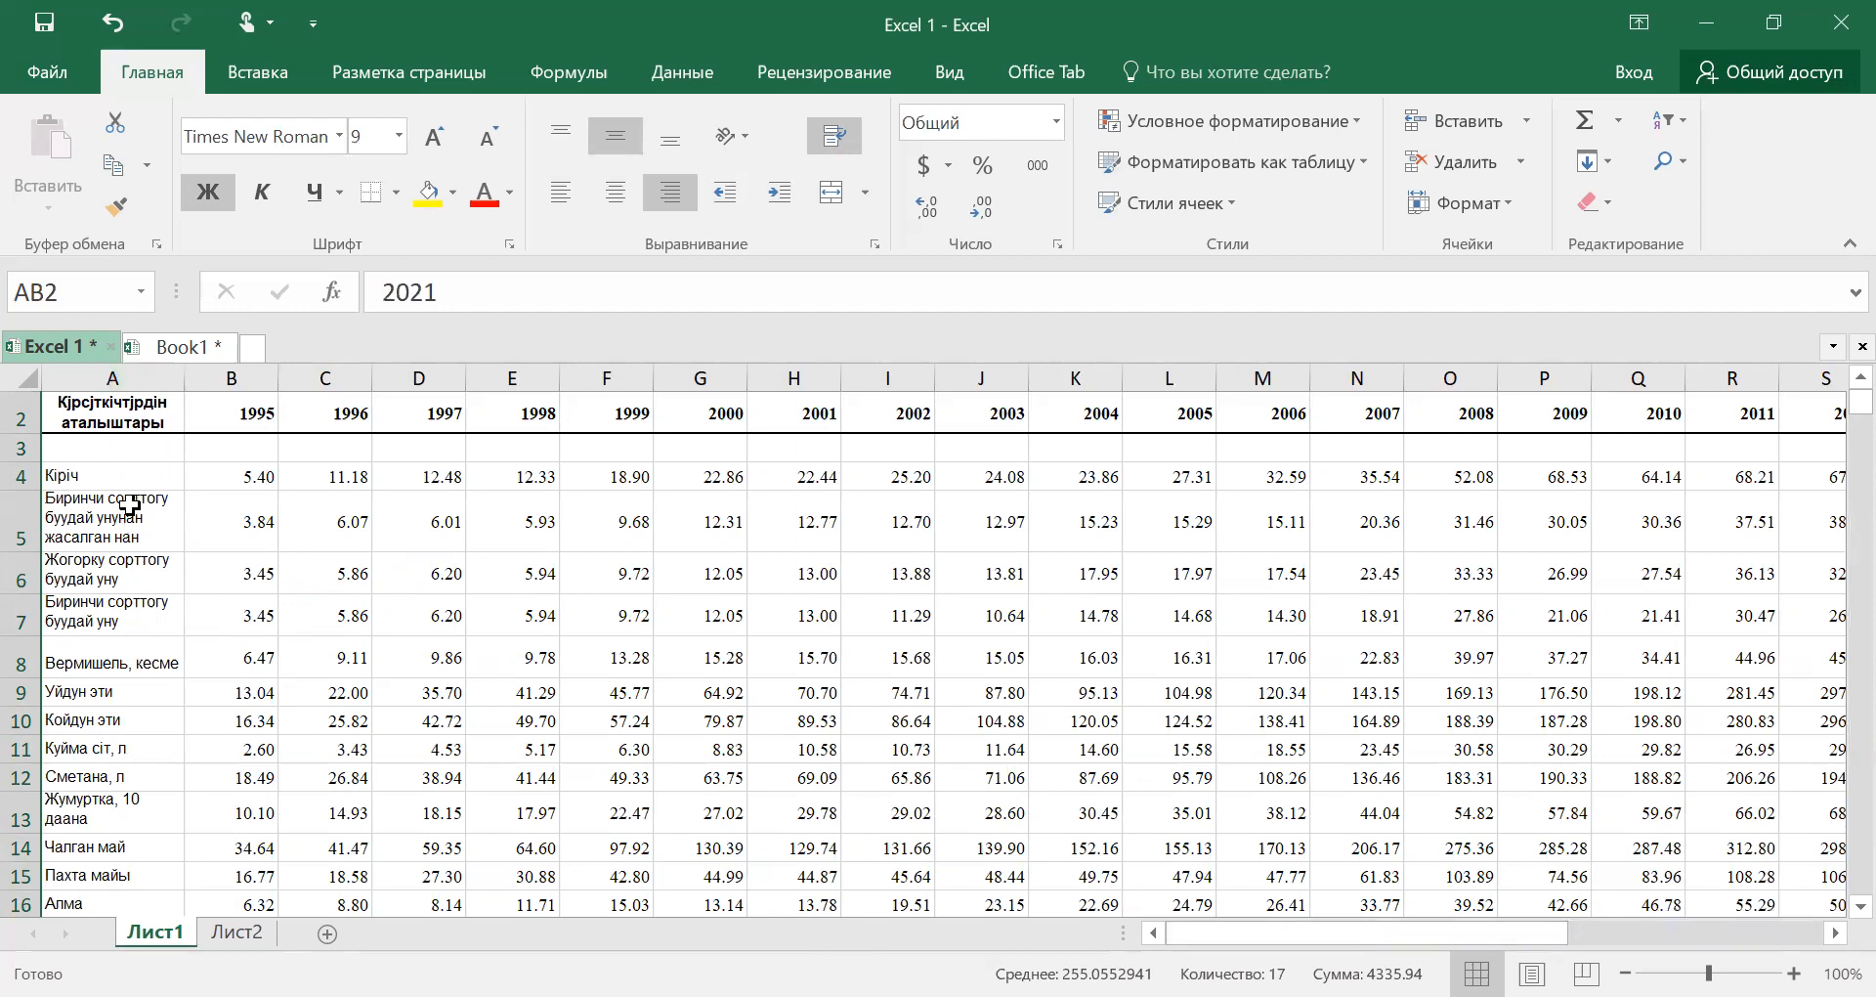
Copy the whole column A with the indicator names on Лист1
click(118, 372)
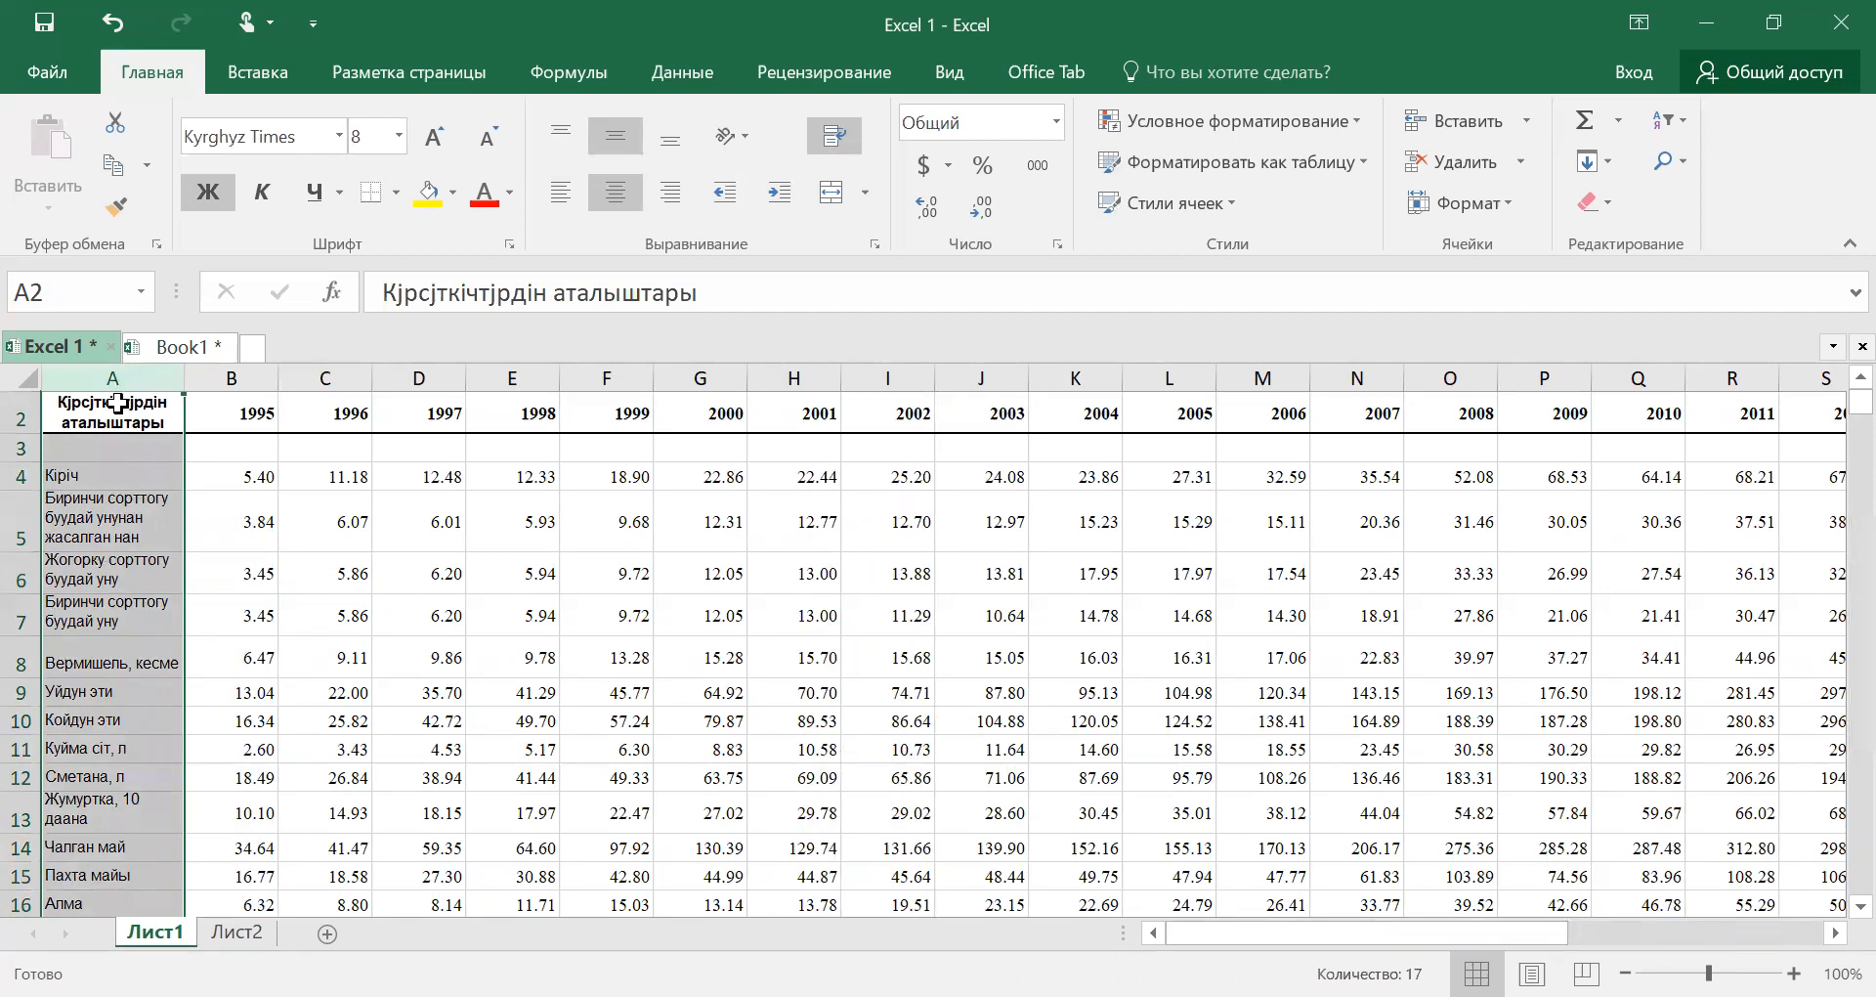
click(265, 586)
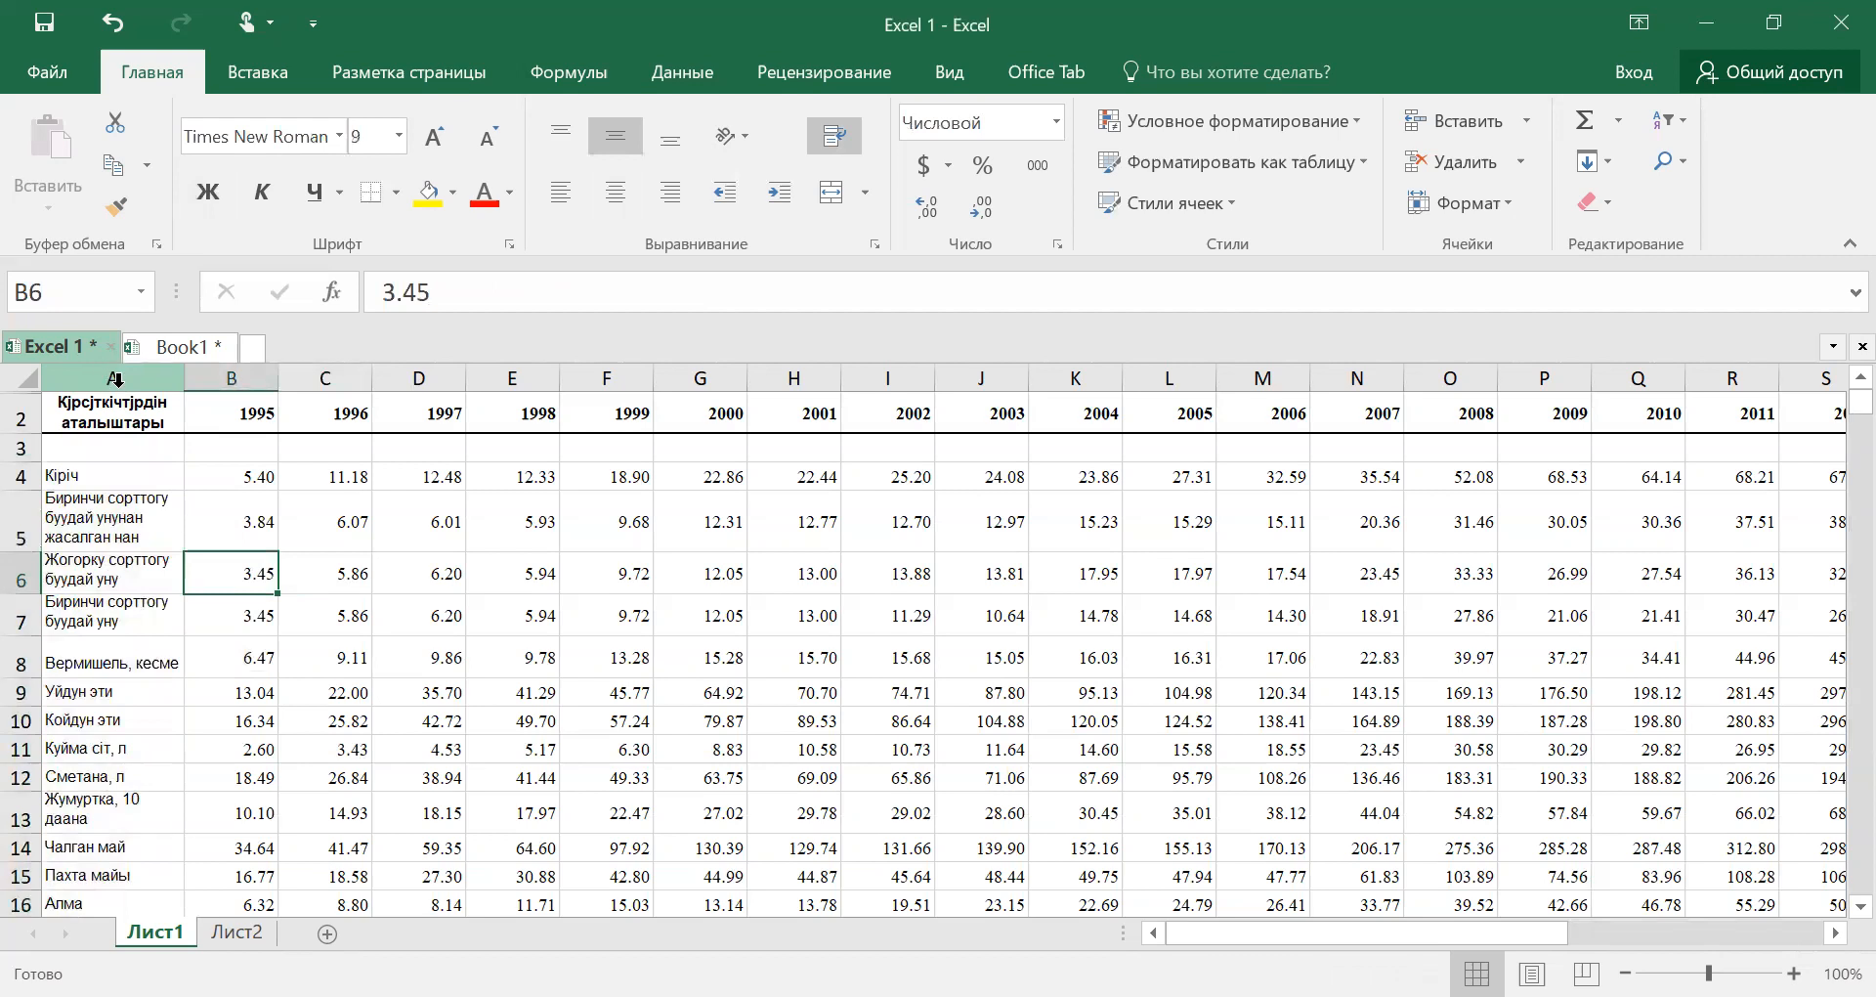
click(122, 372)
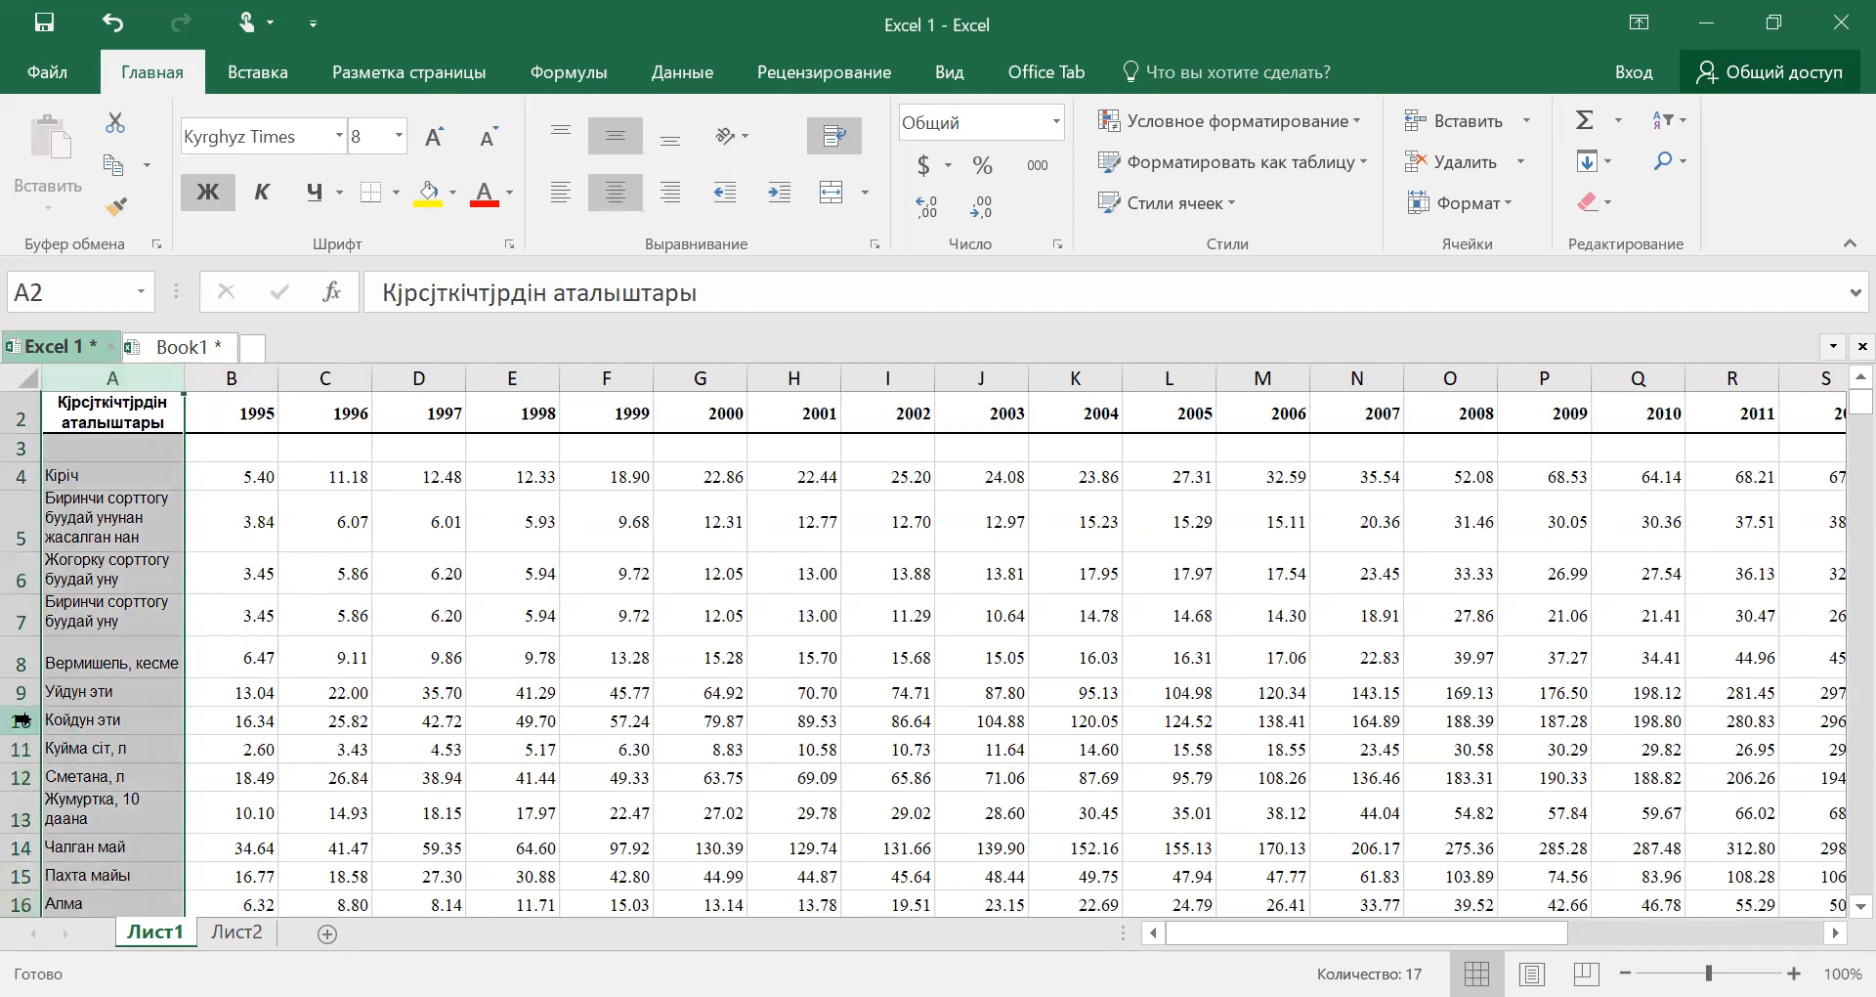
right_click(113, 391)
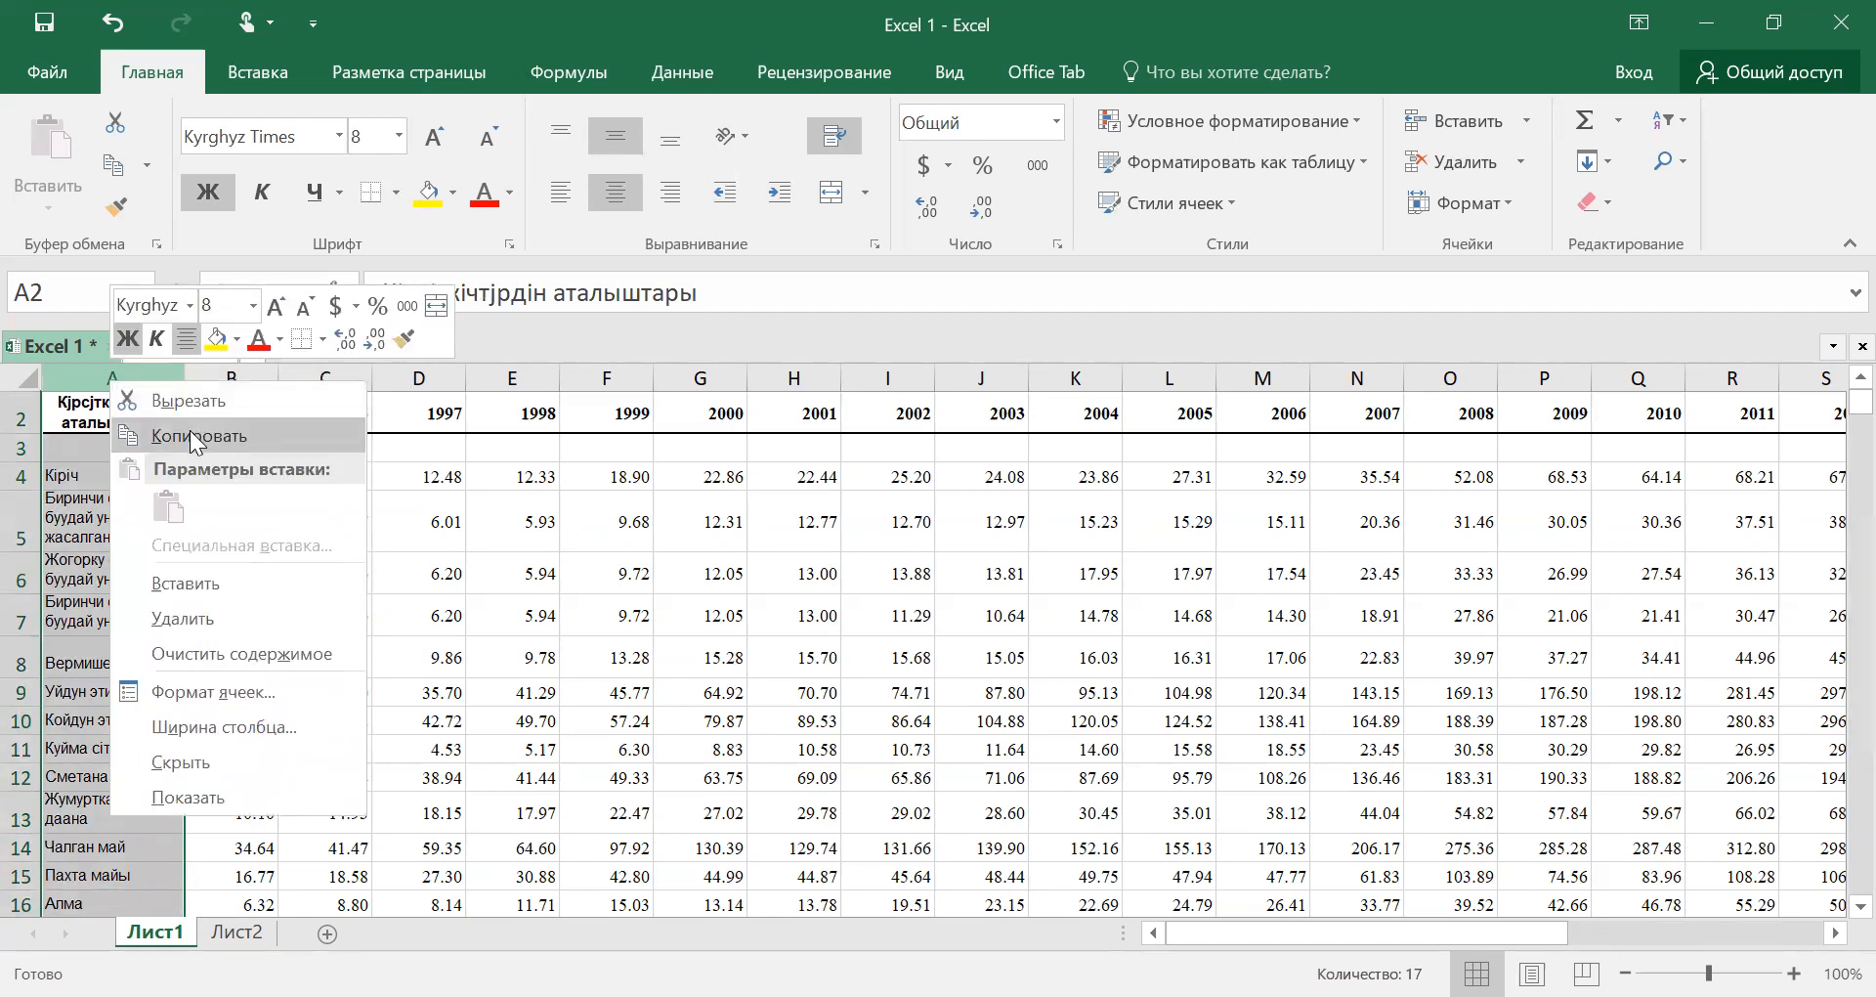
click(189, 430)
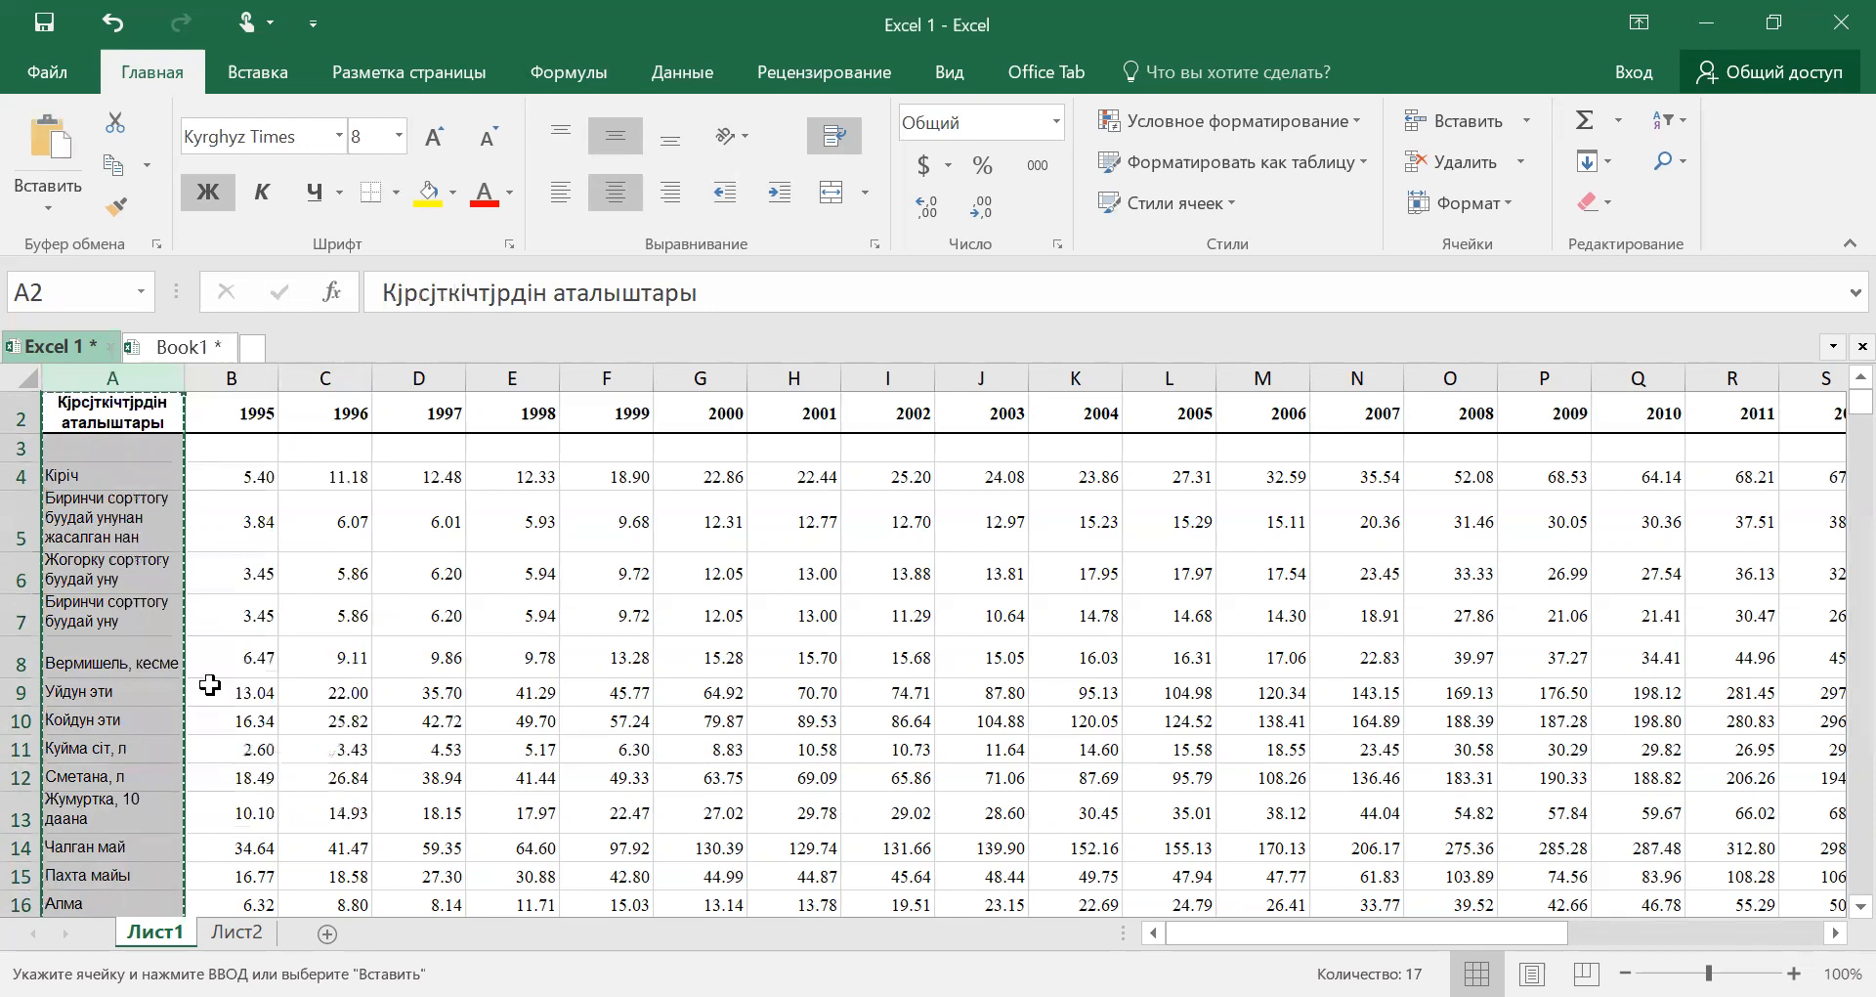
Paste the copied indicator names column into Лист2 starting at cell A1
click(234, 932)
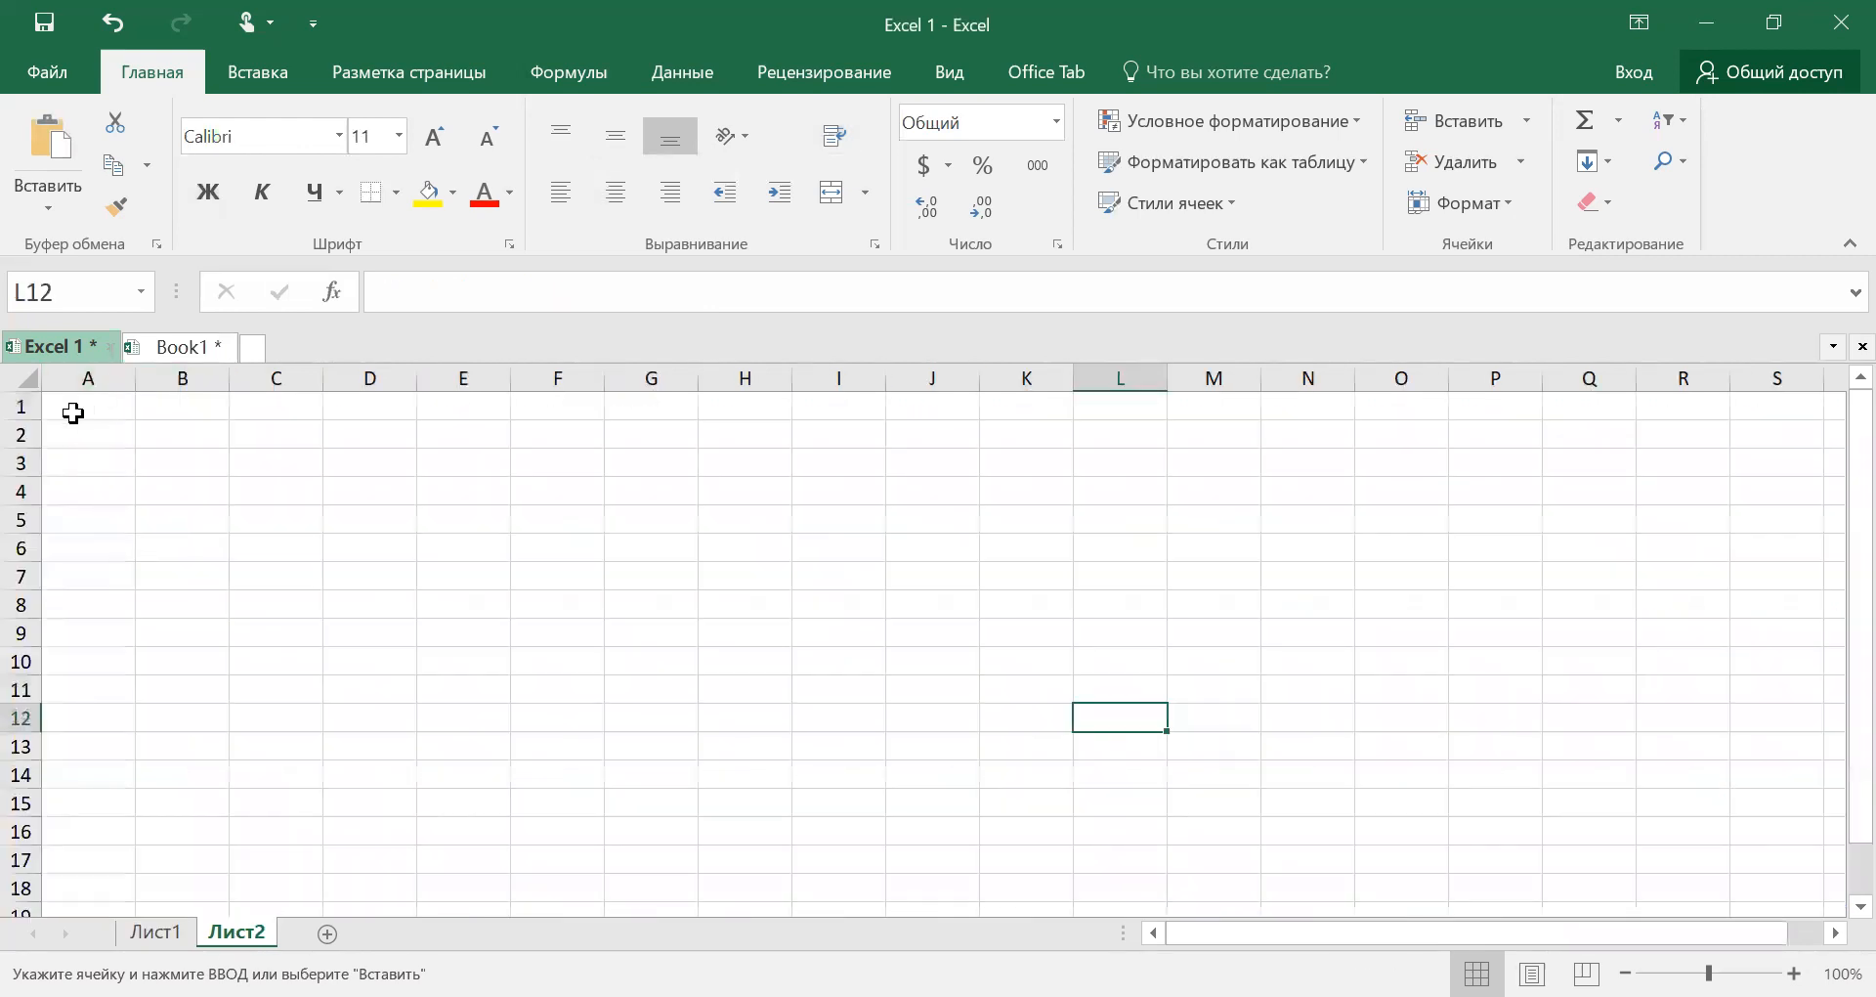
click(76, 407)
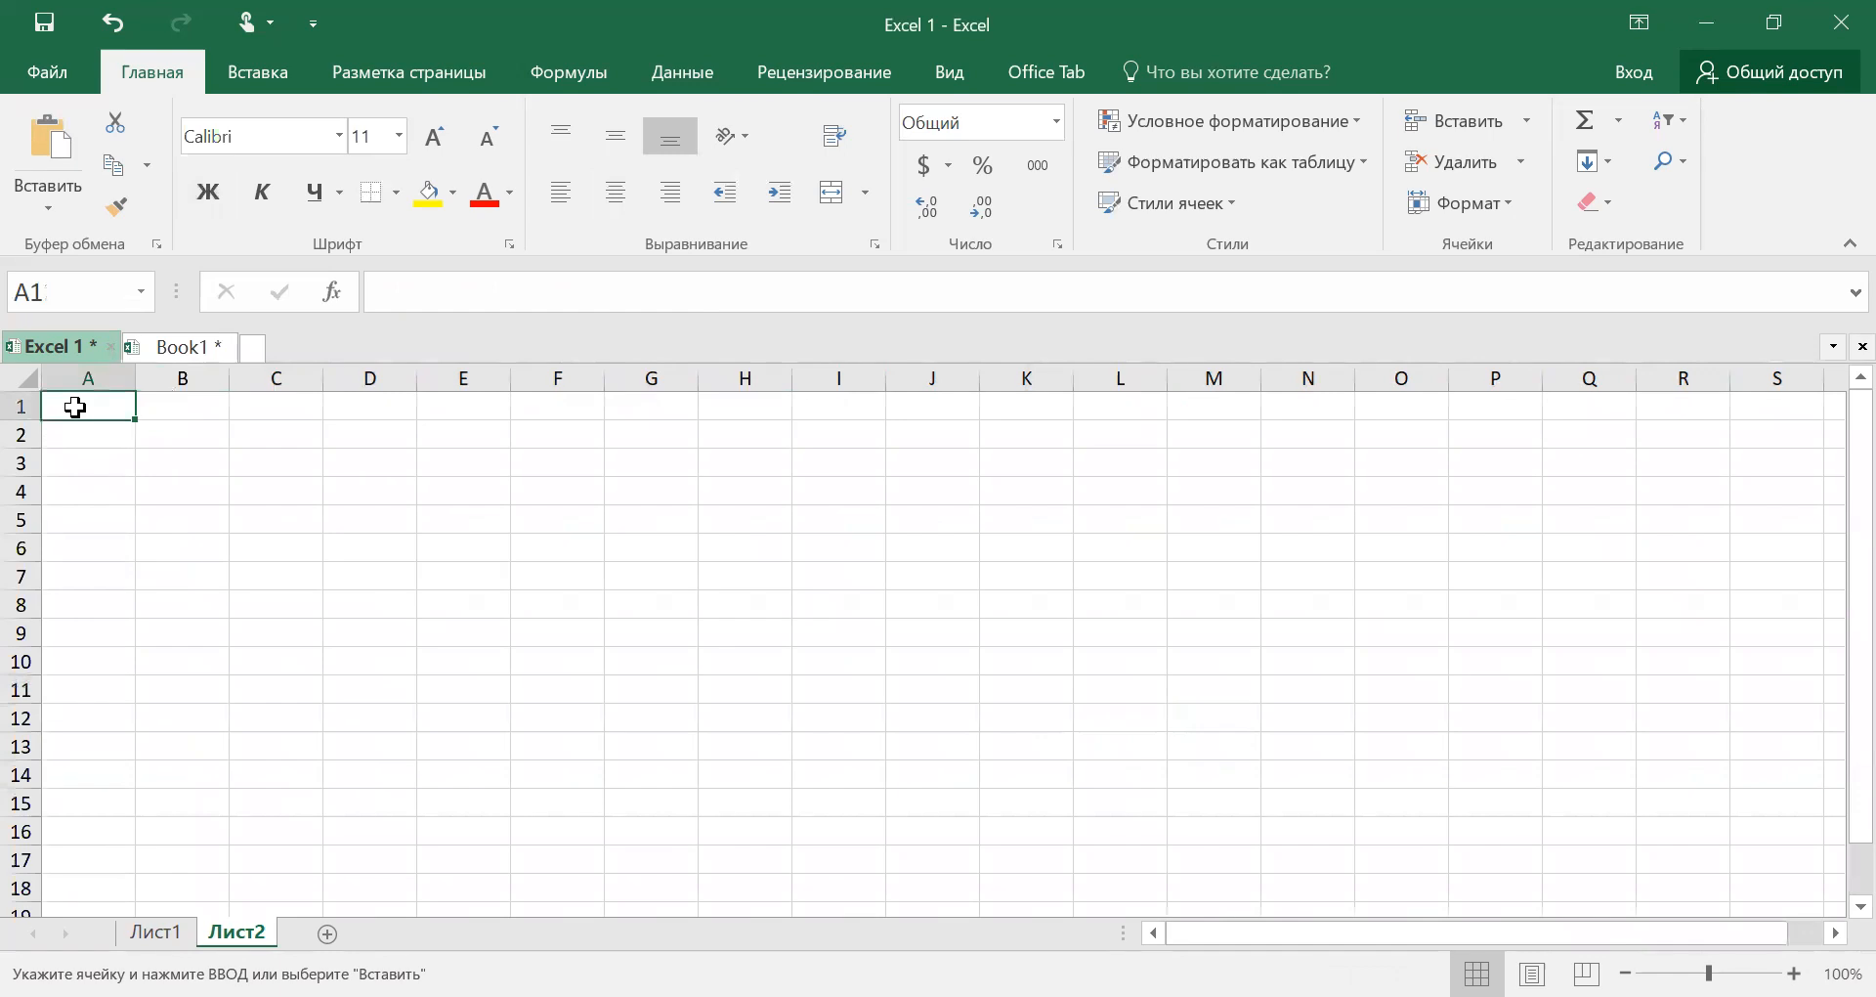
right_click(86, 407)
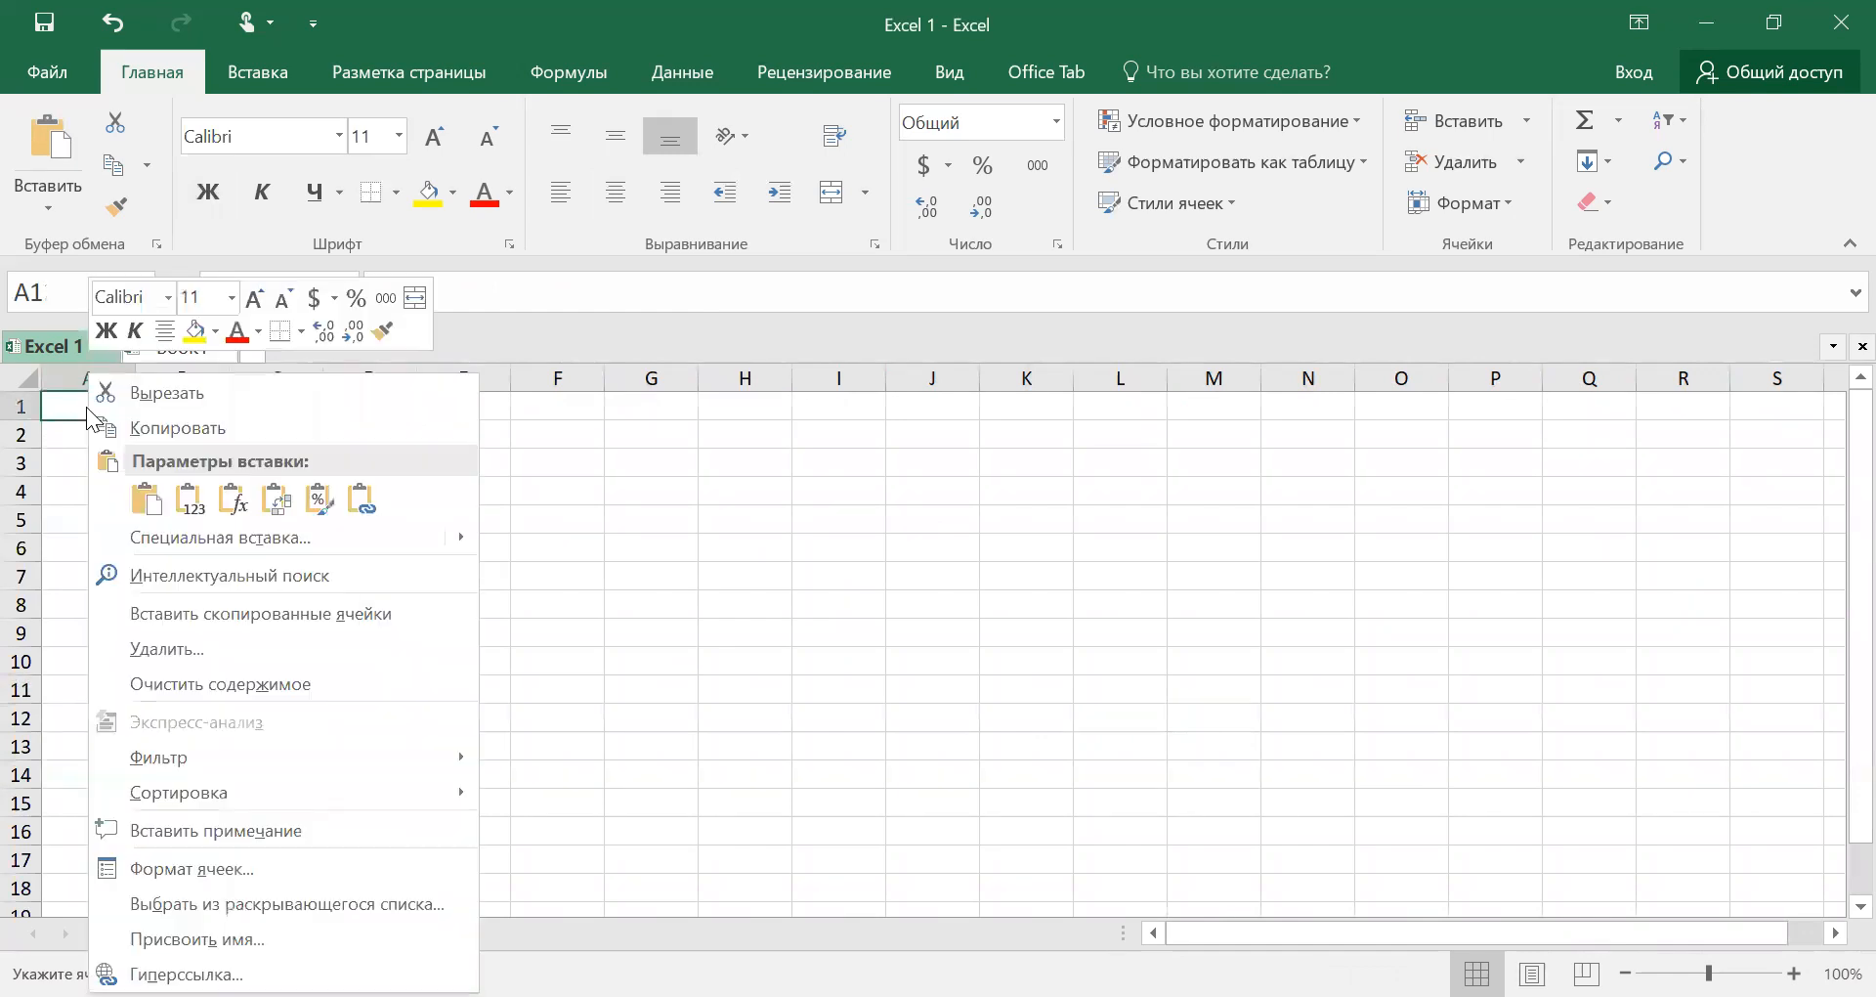
click(143, 499)
scroll(306, 506, down, 3)
scroll(306, 506, up, 3)
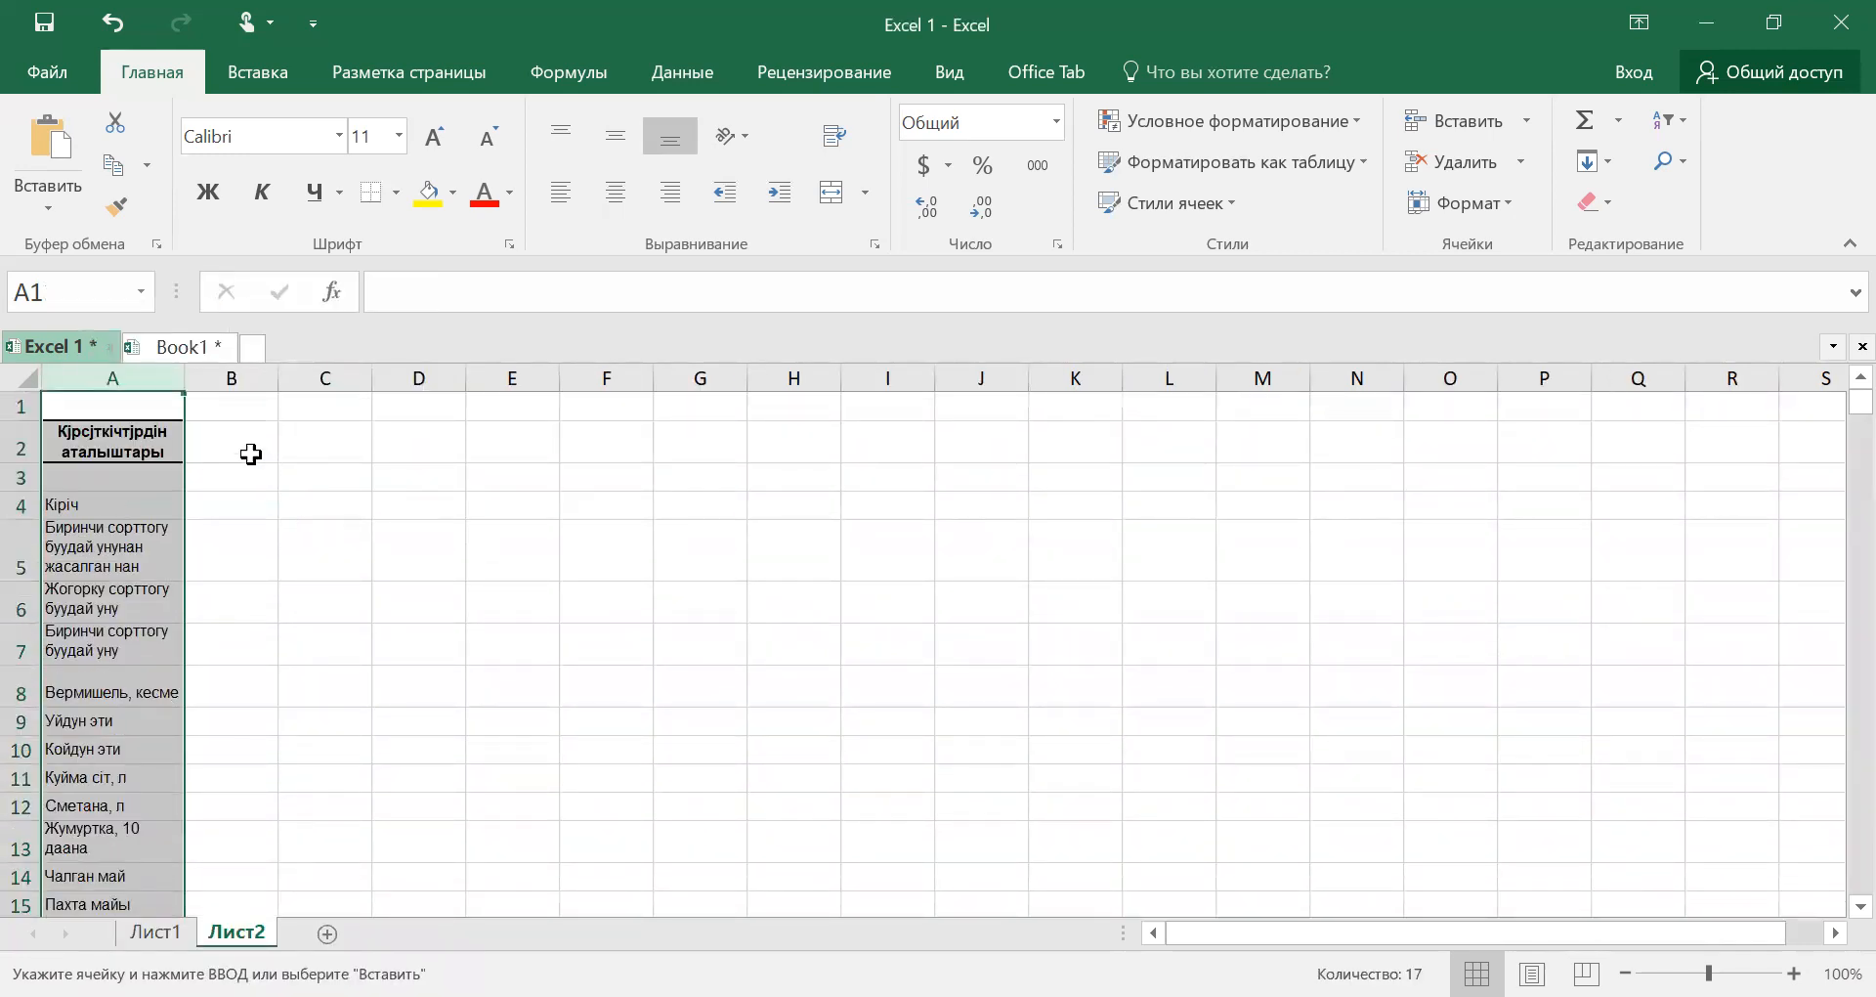
click(214, 446)
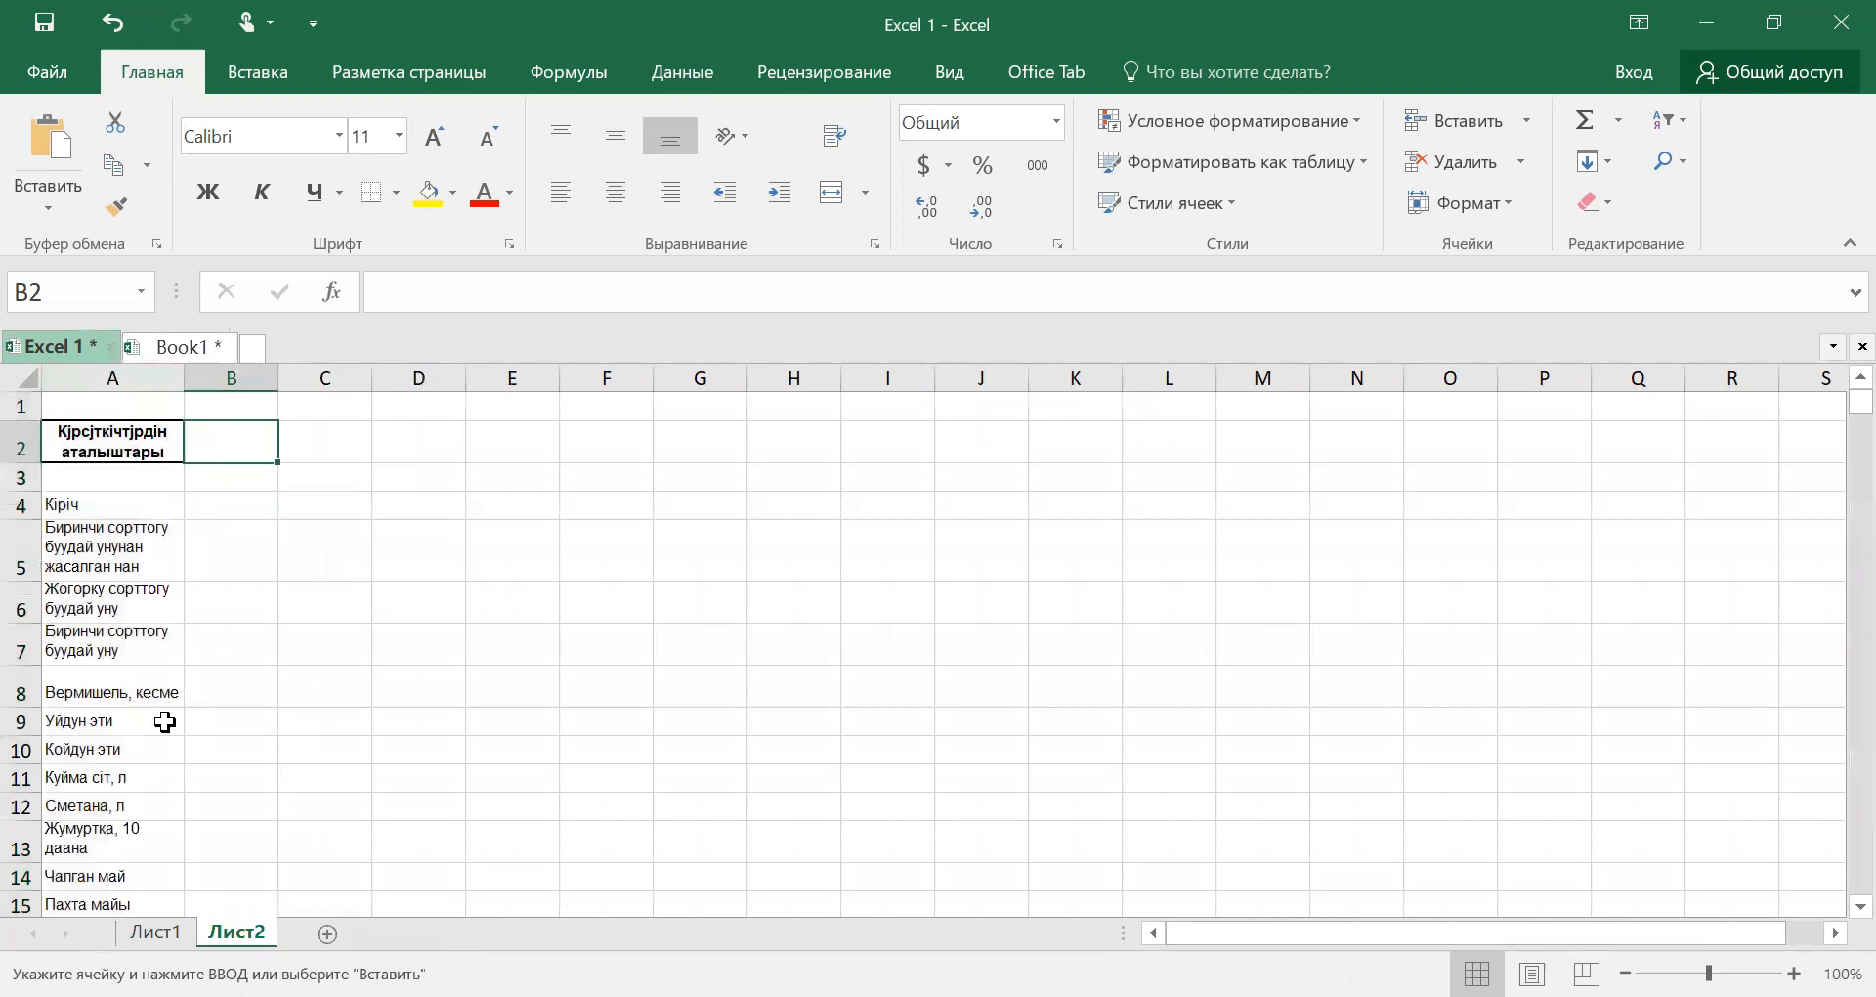
click(99, 443)
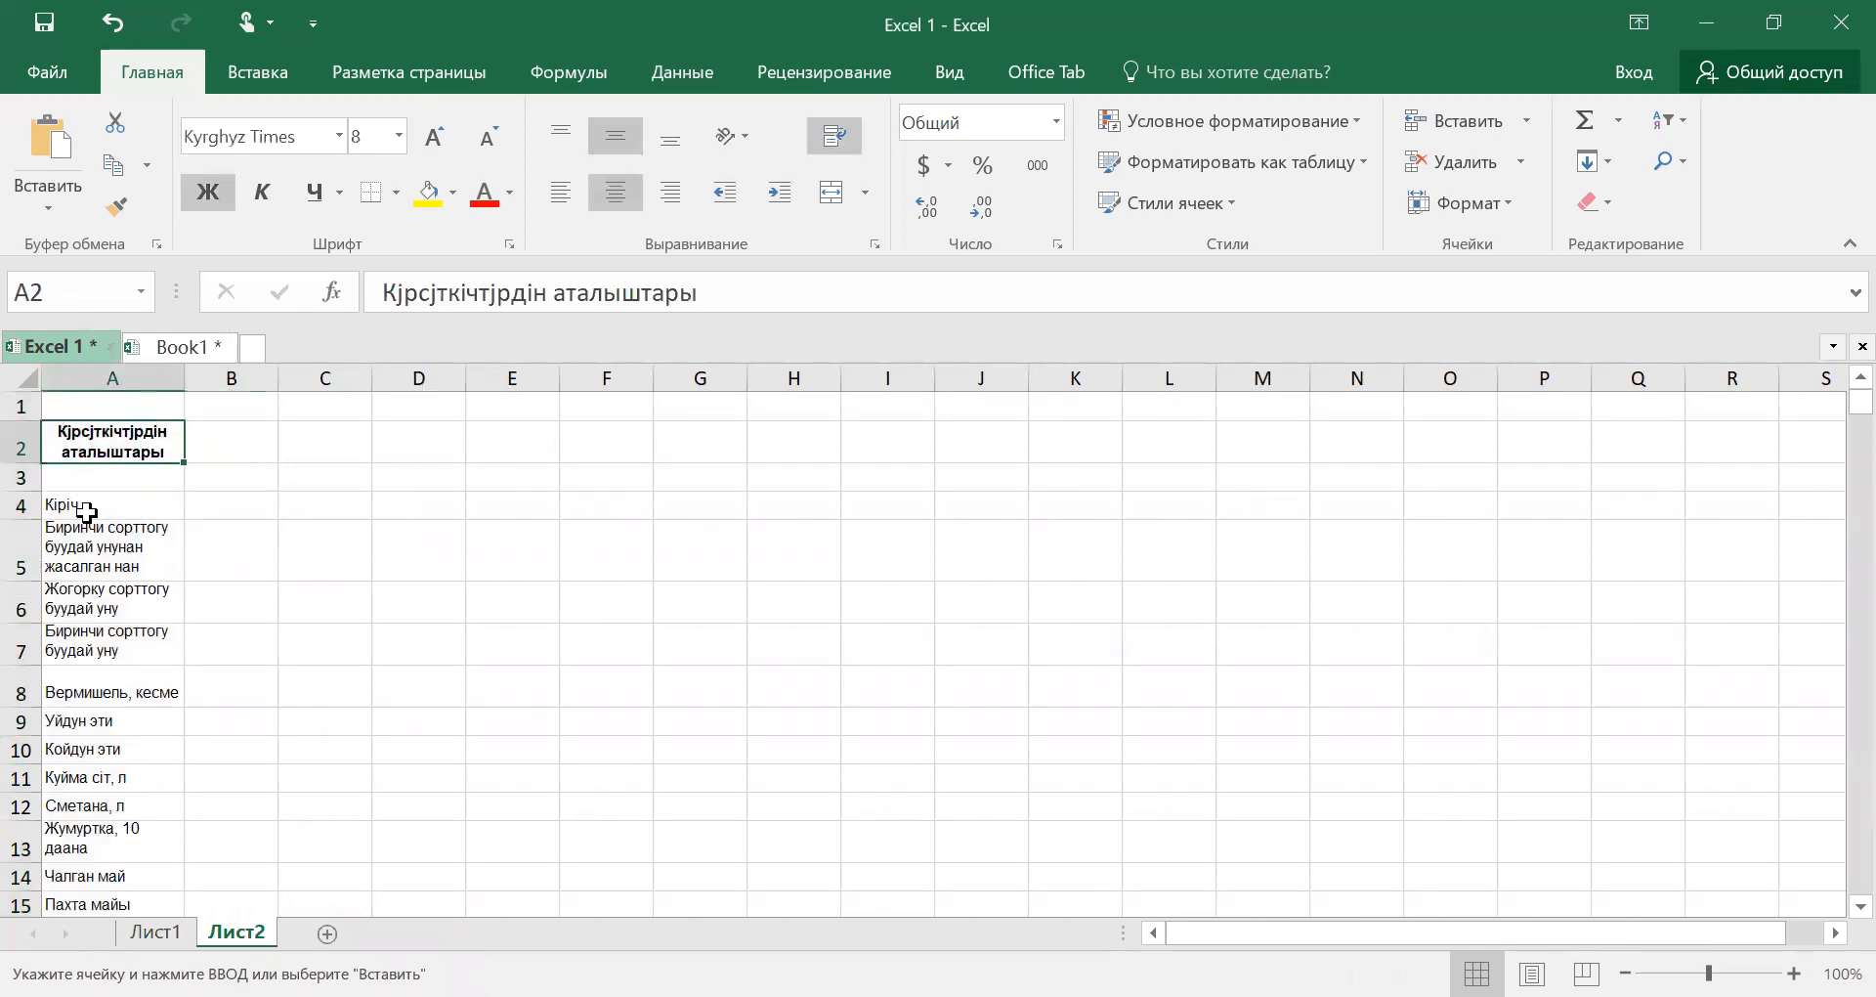
Copy the whole 1995 column B on Лист1 and return to Лист2
click(161, 933)
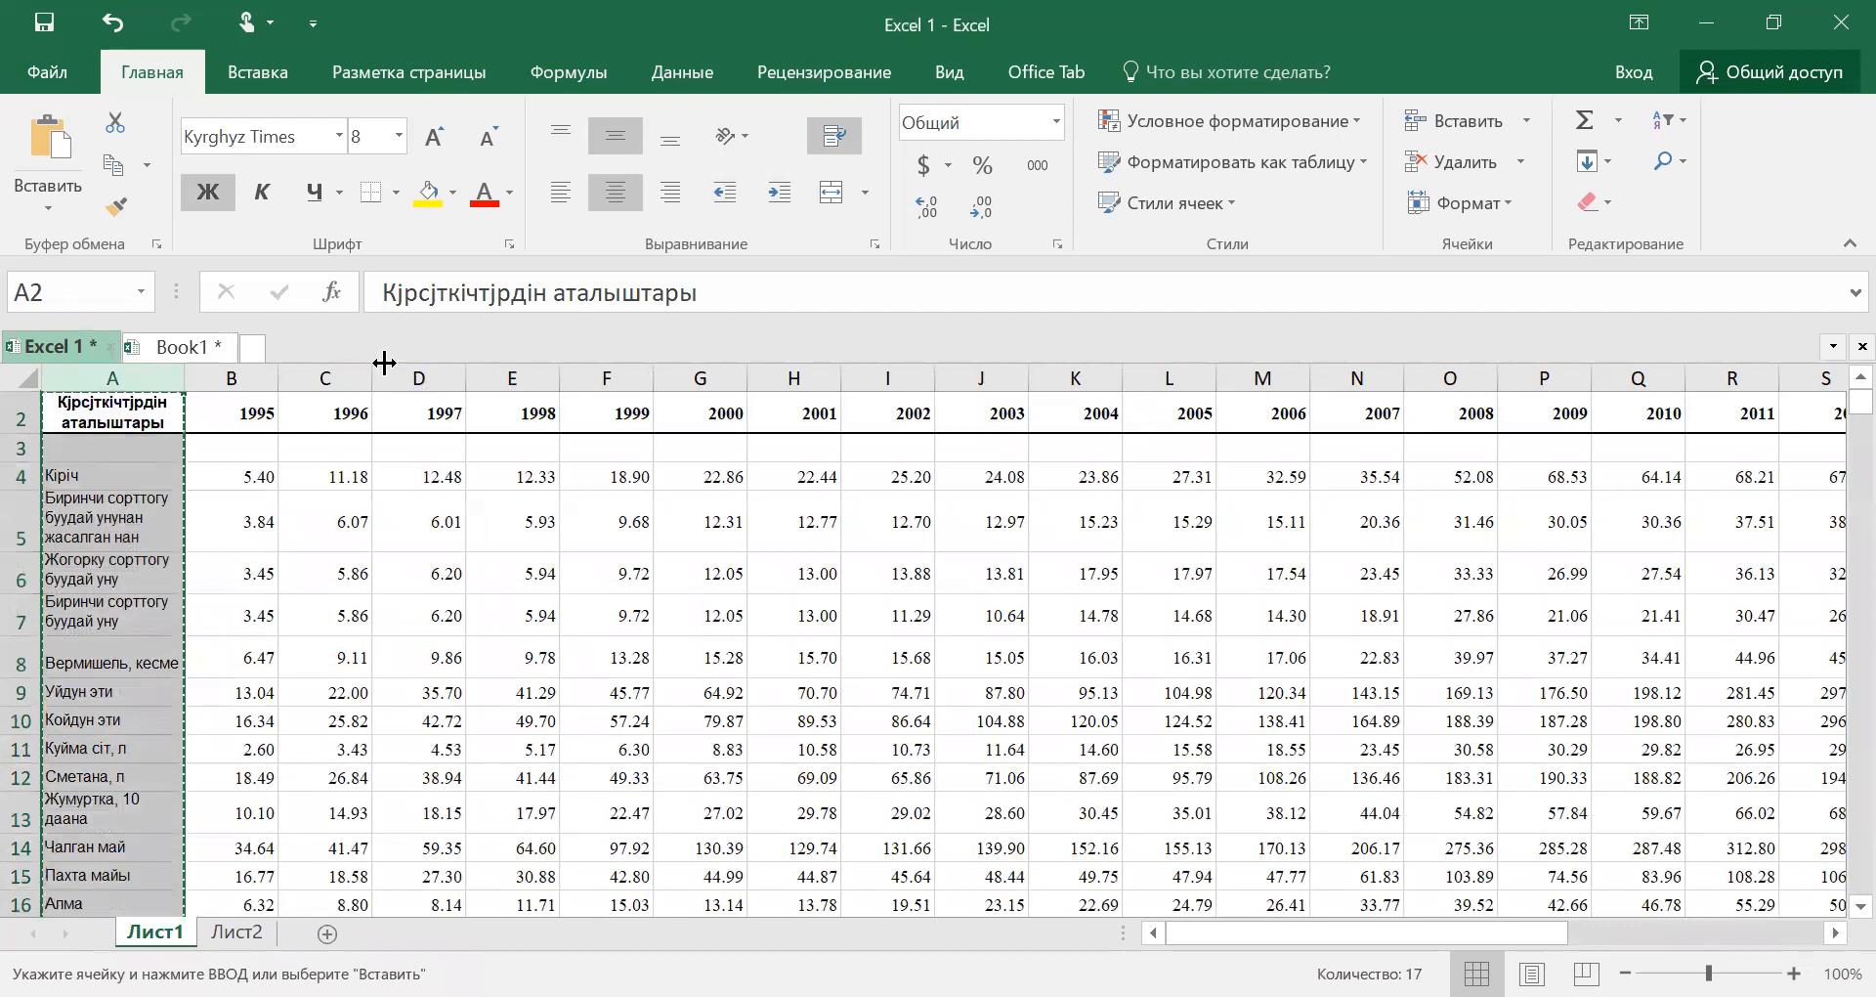
click(242, 377)
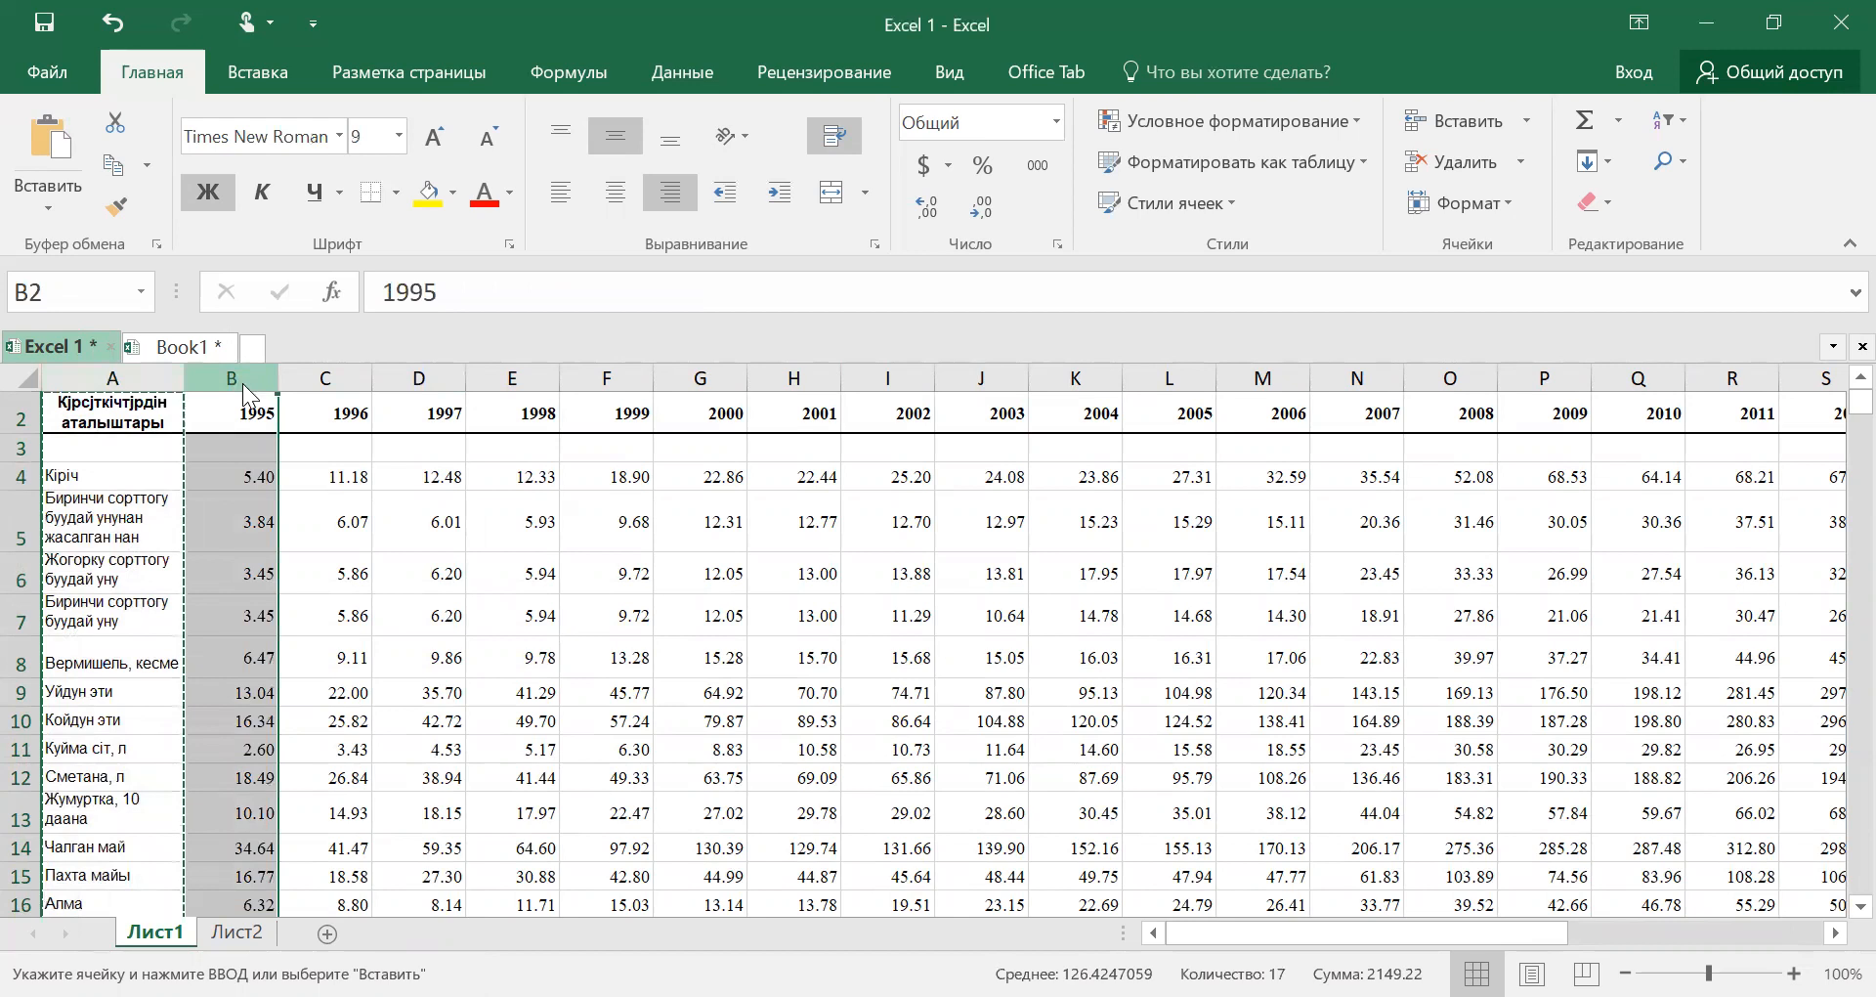
right_click(242, 383)
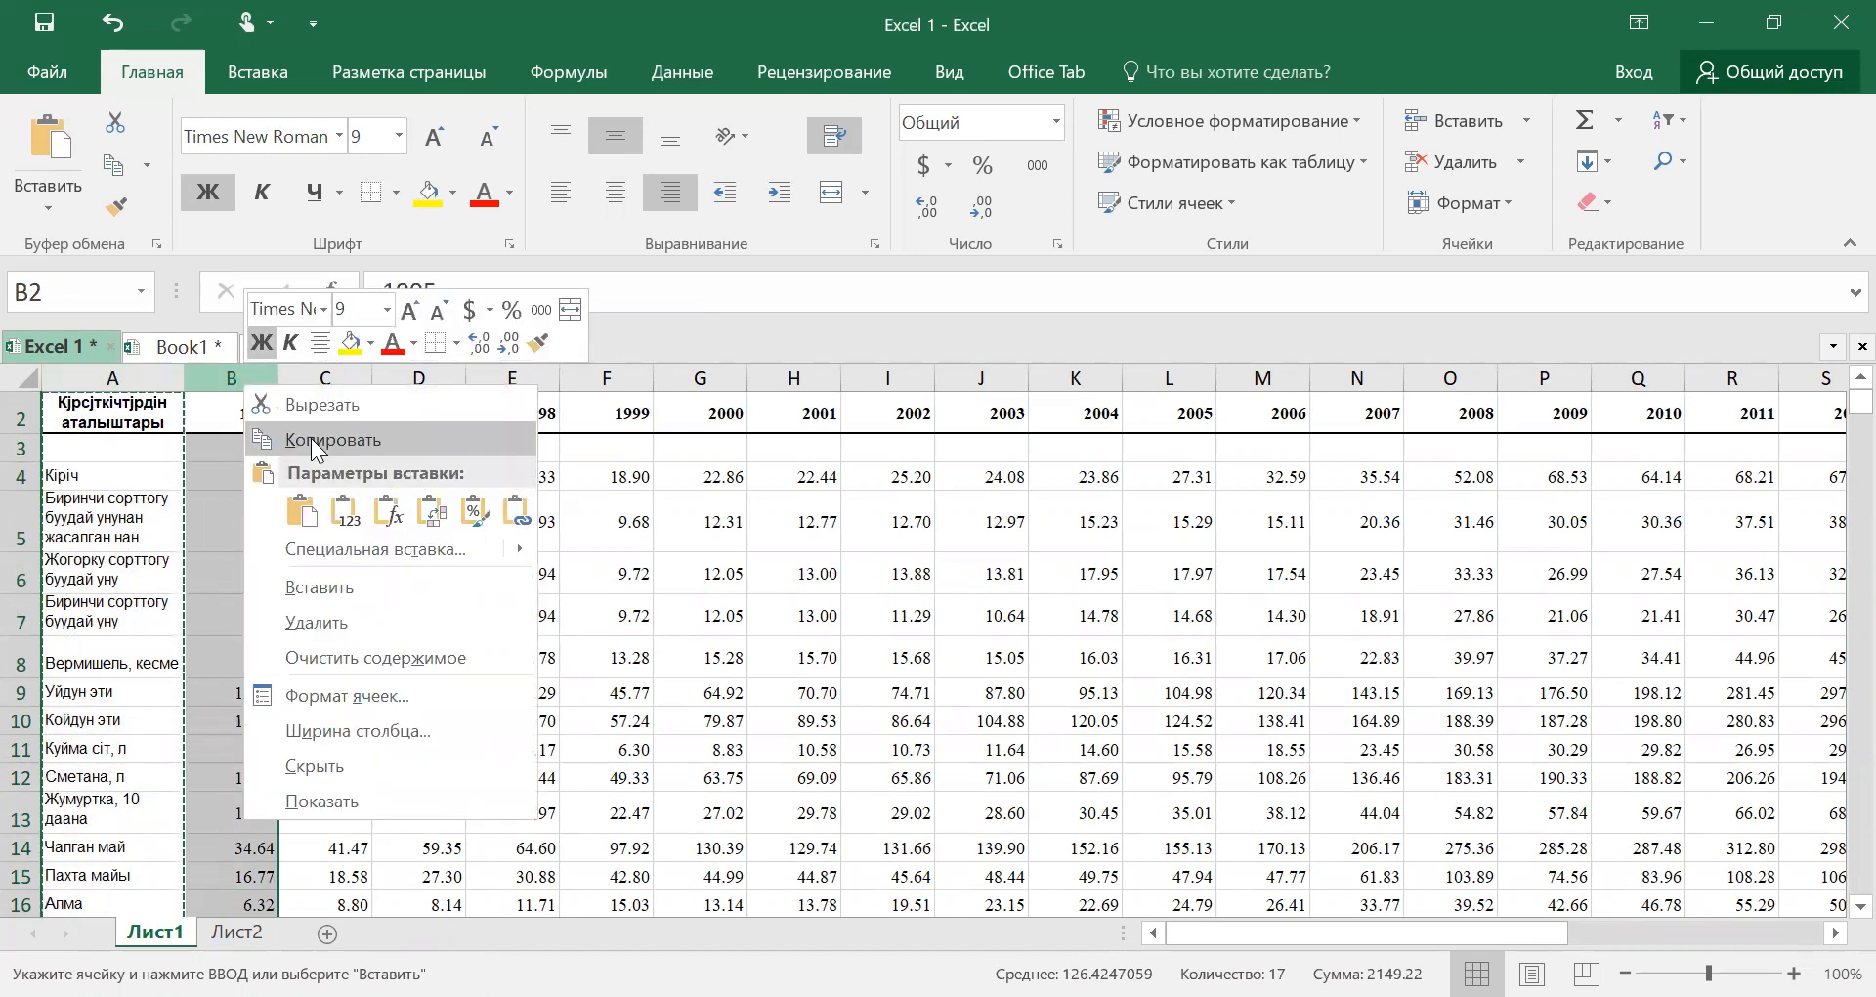
click(310, 437)
click(237, 931)
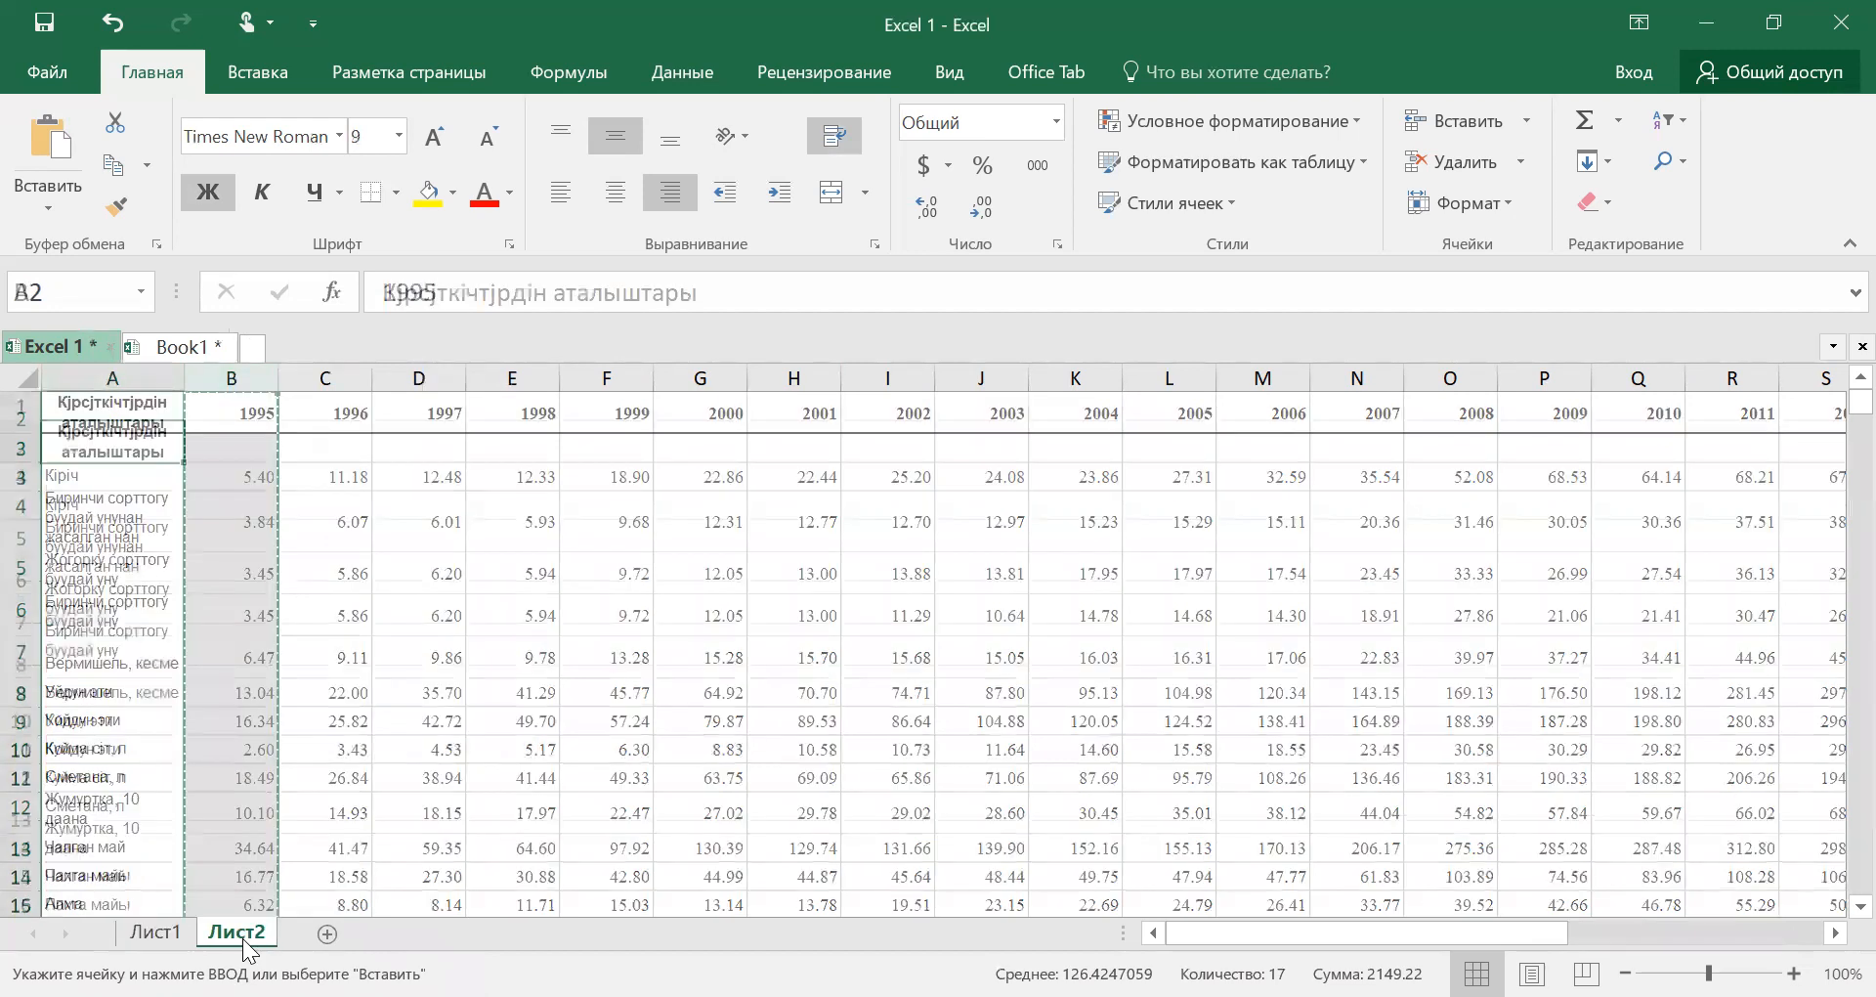
Try to paste the copied 1995 column into Лист2 at cell B2
click(225, 444)
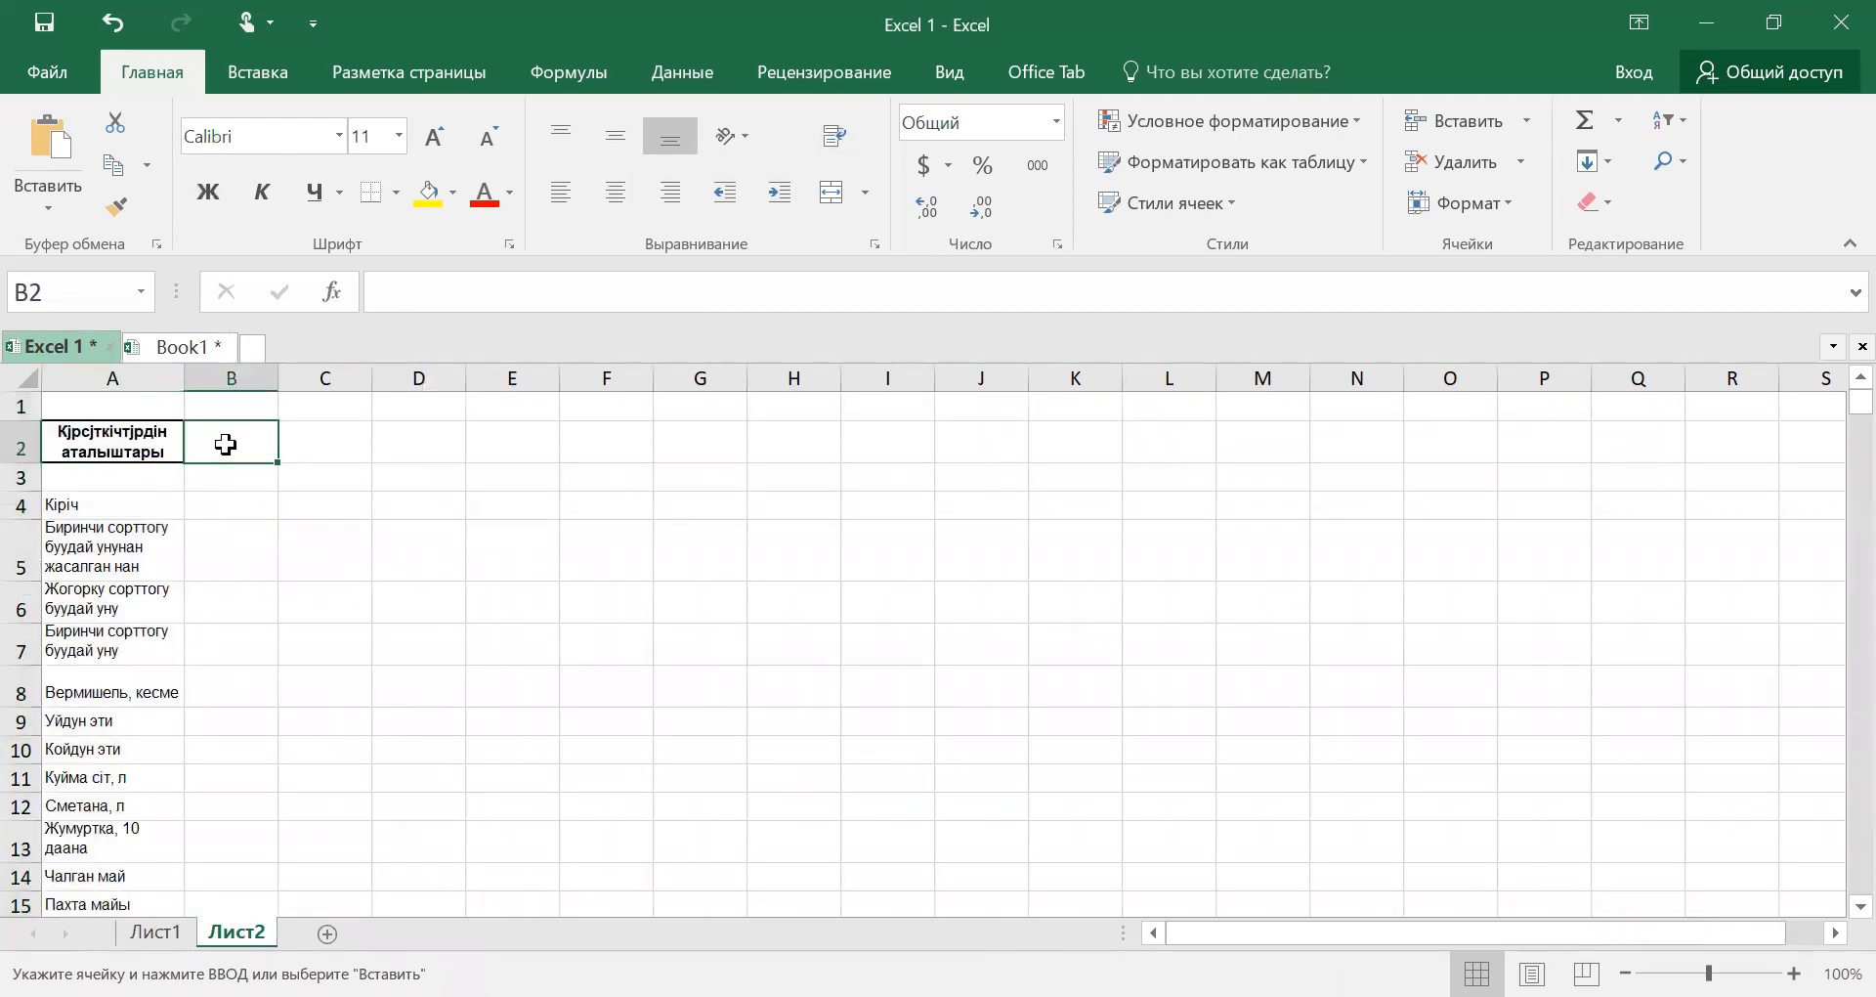
right_click(225, 444)
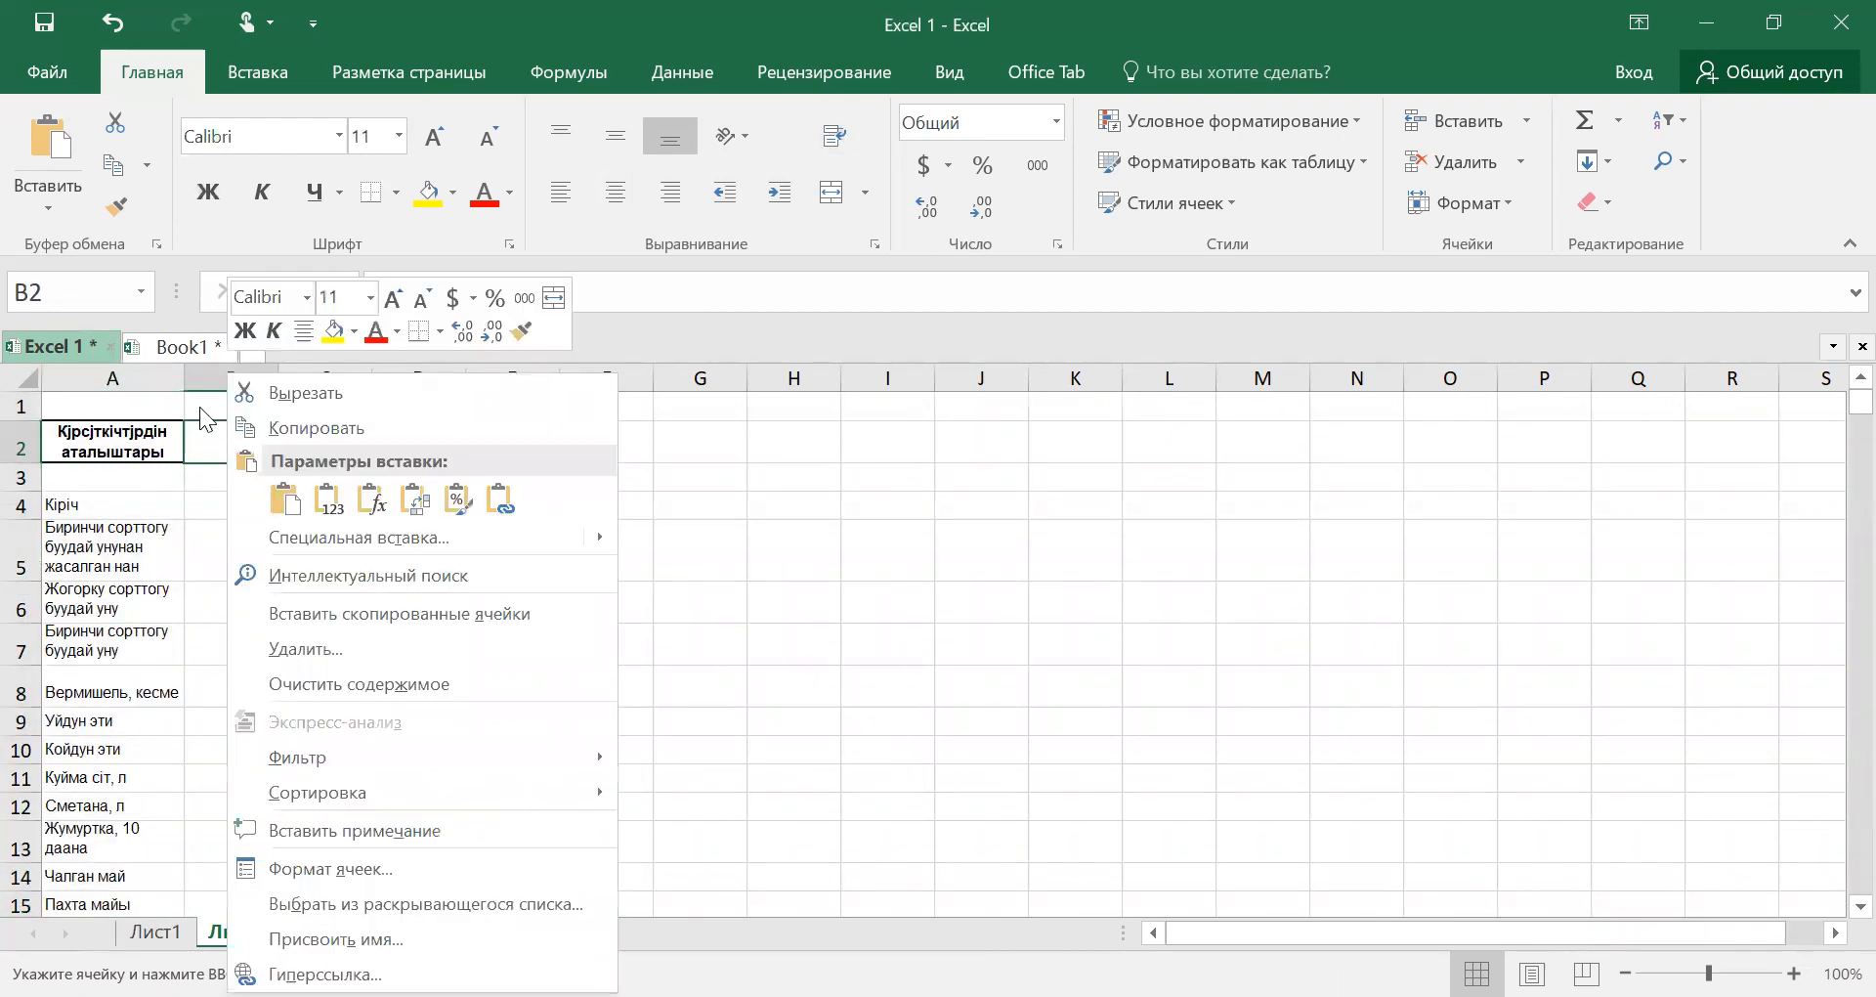
click(144, 938)
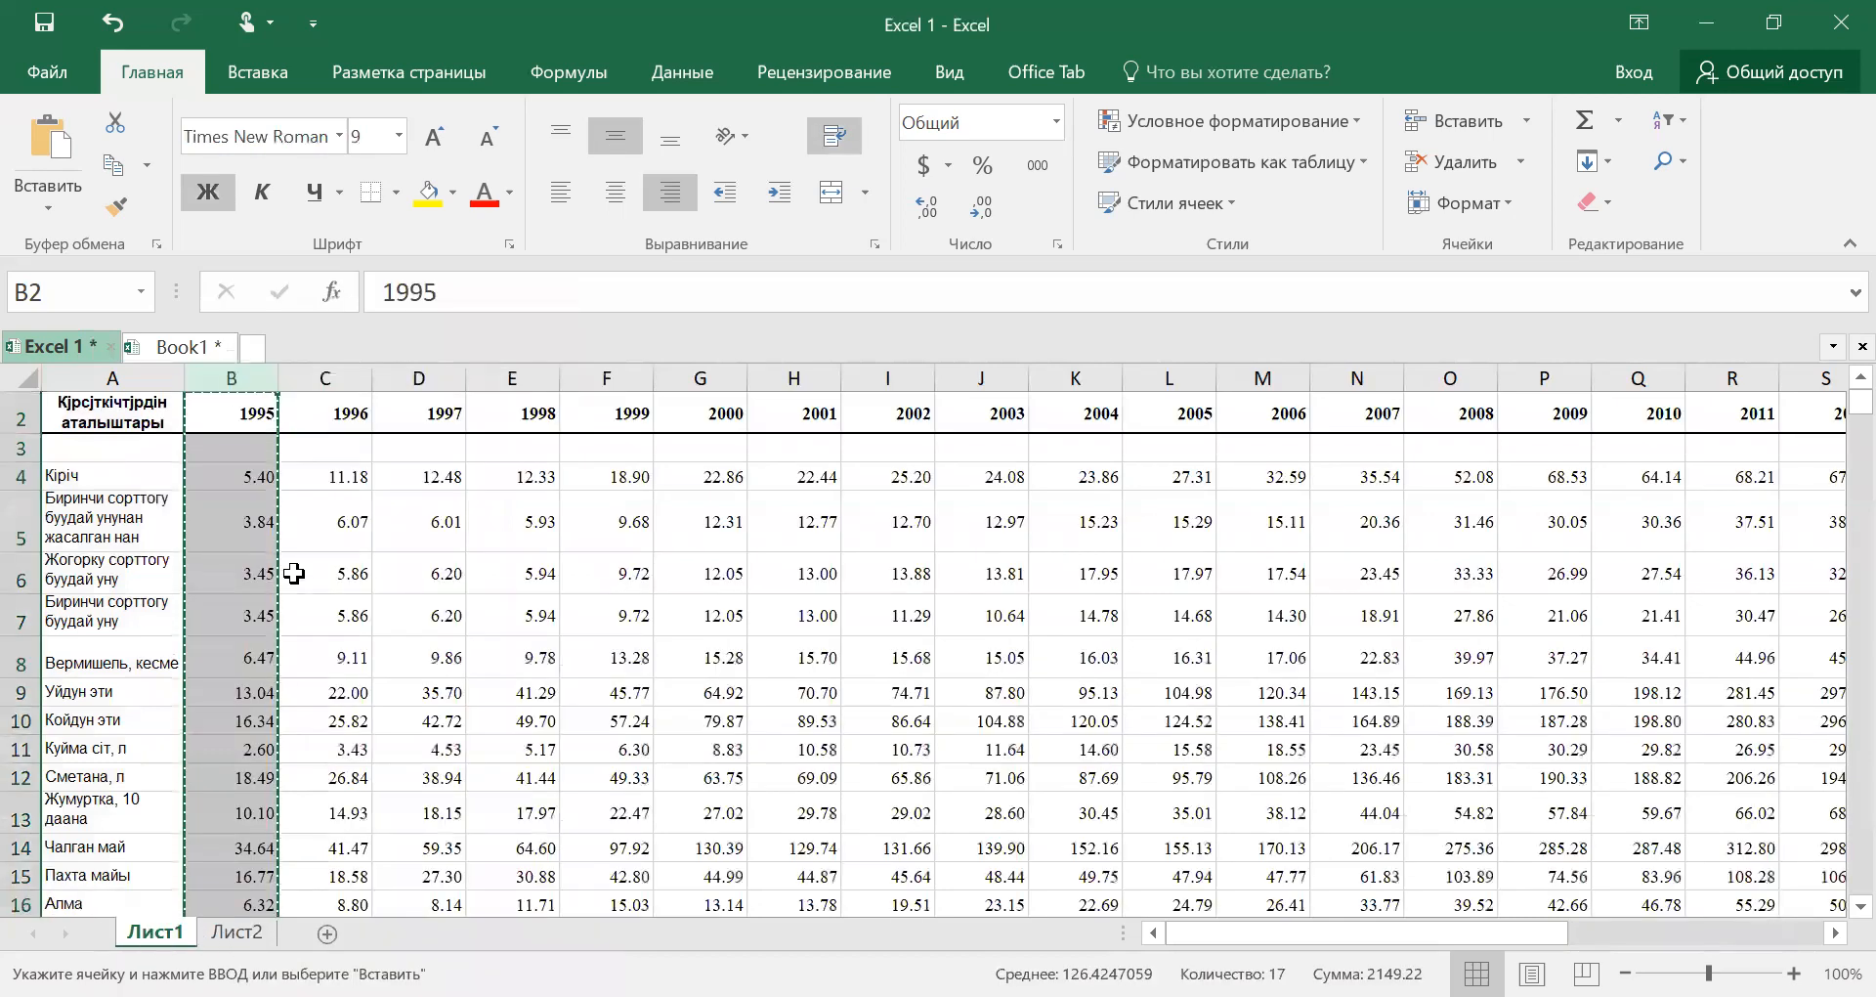
click(237, 934)
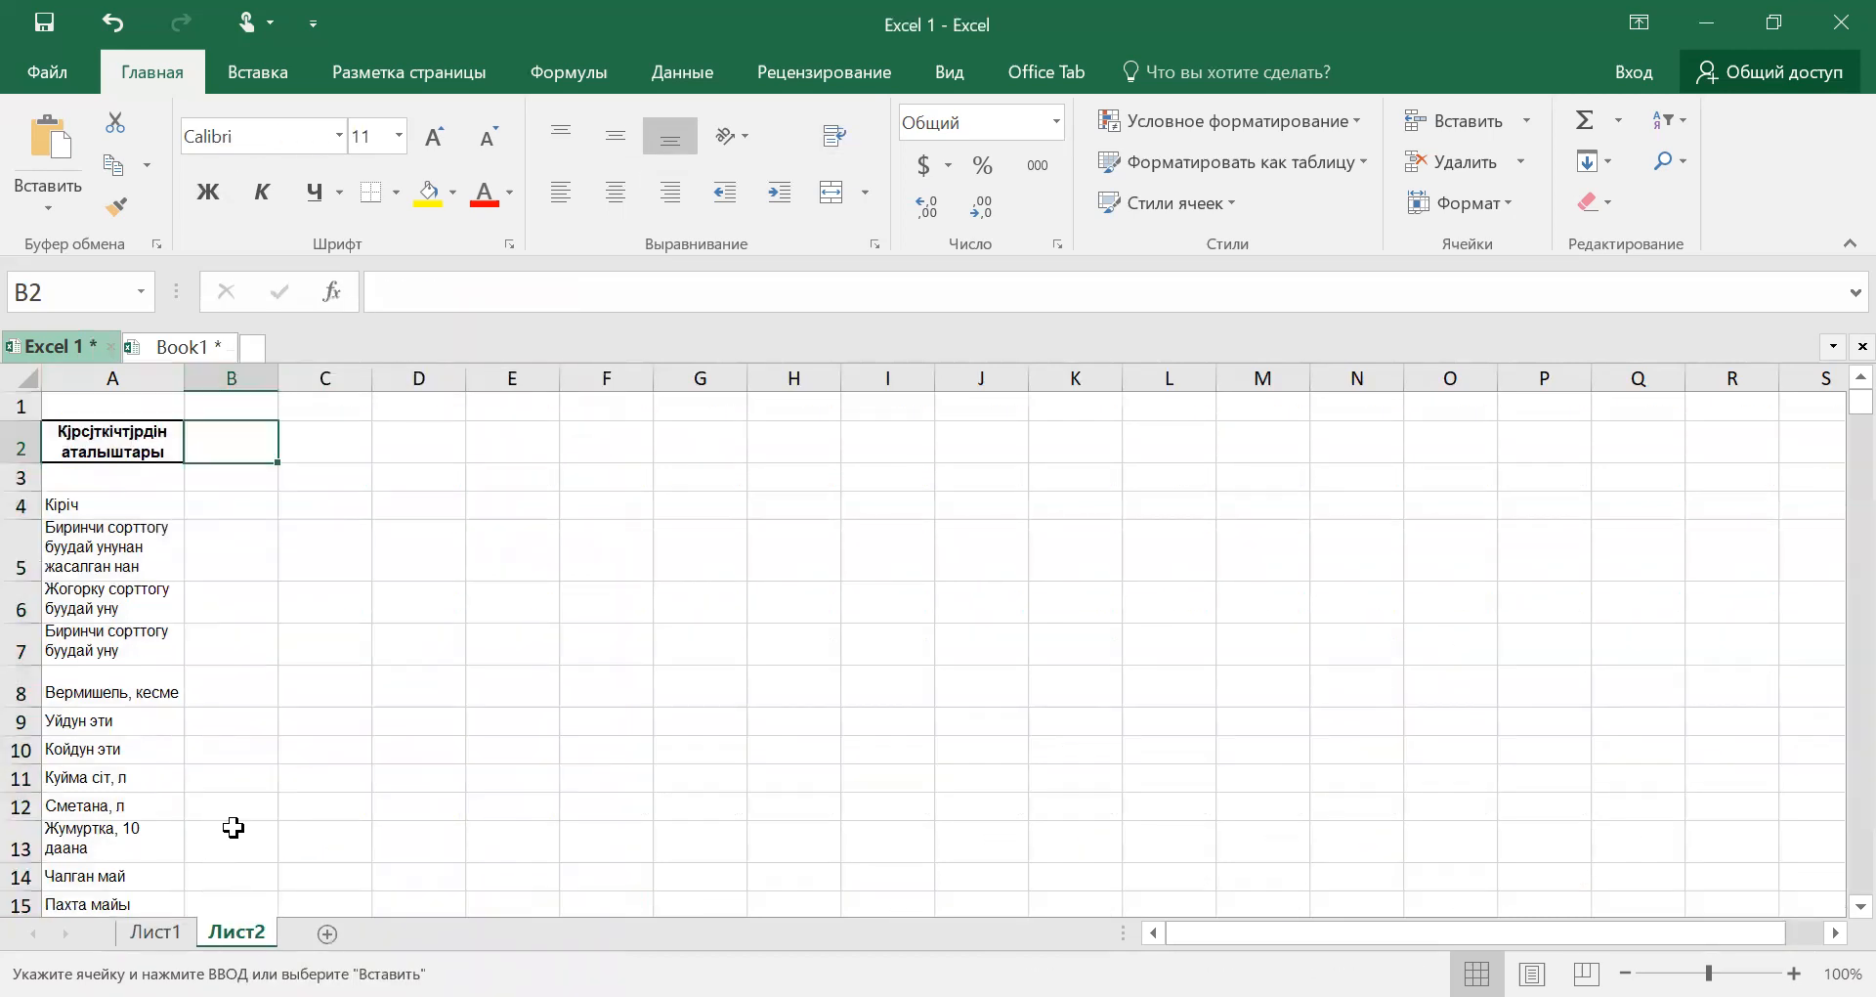
right_click(254, 445)
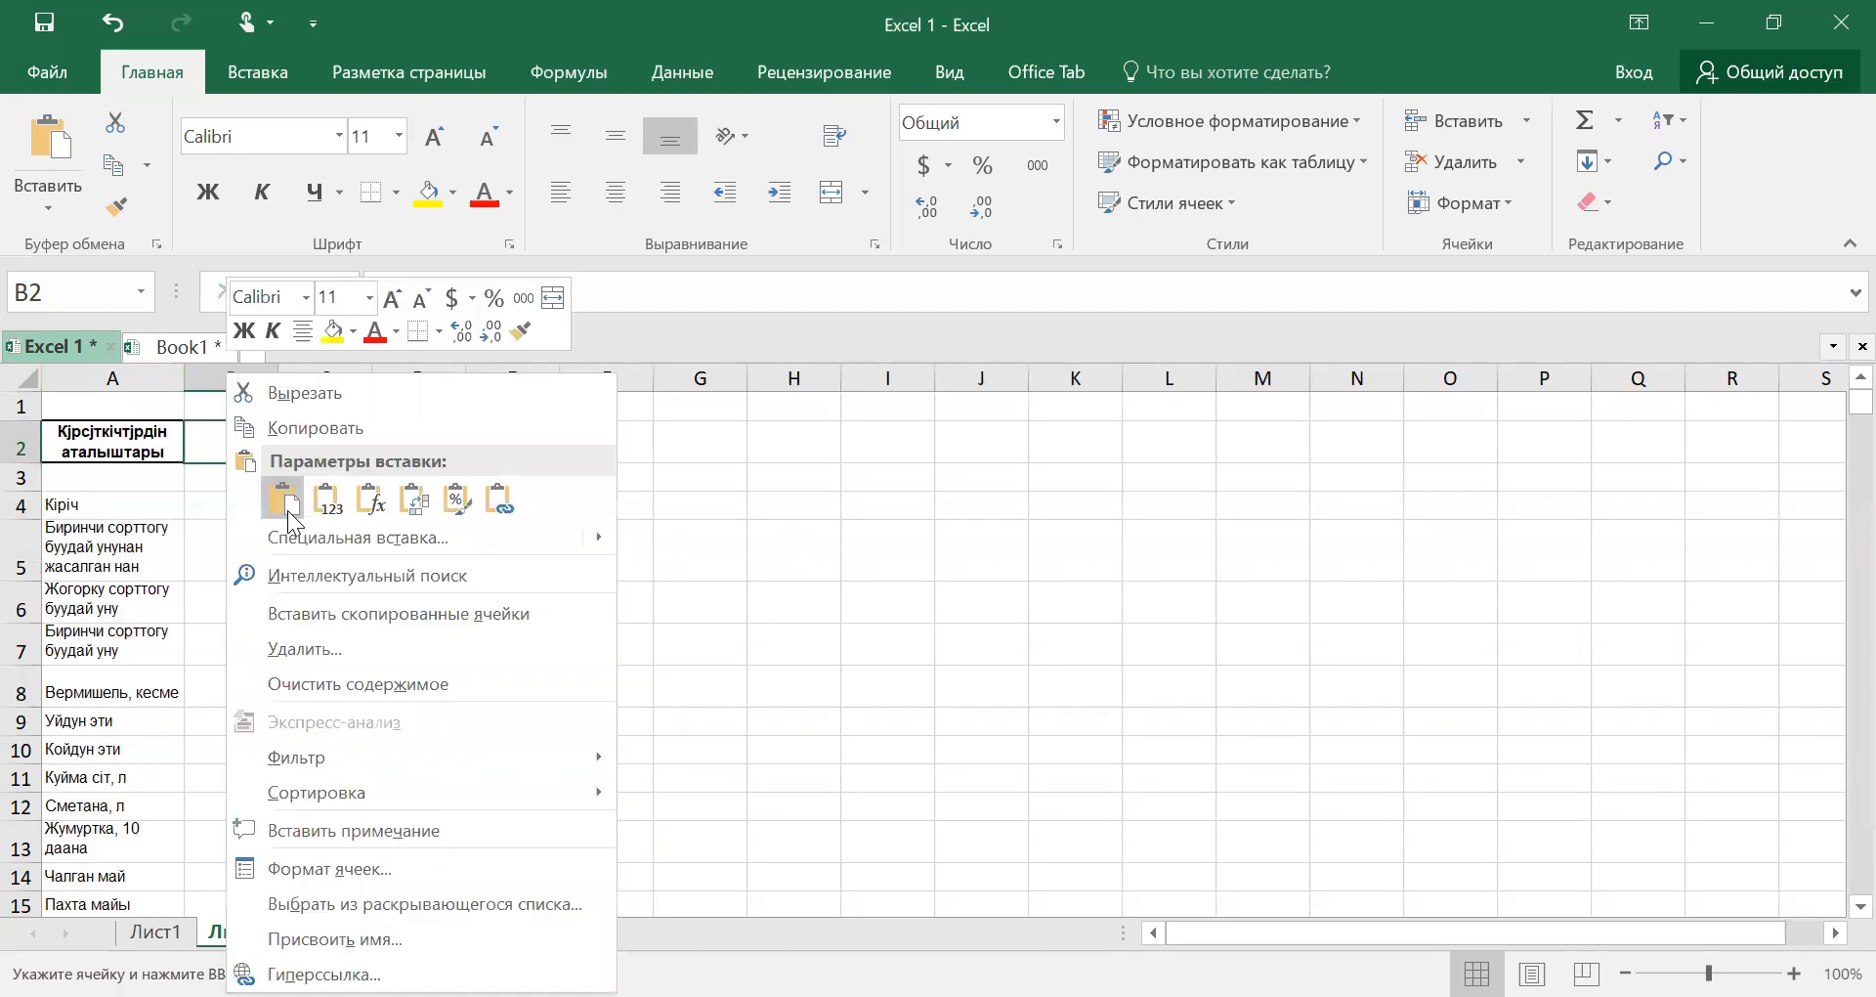
click(290, 511)
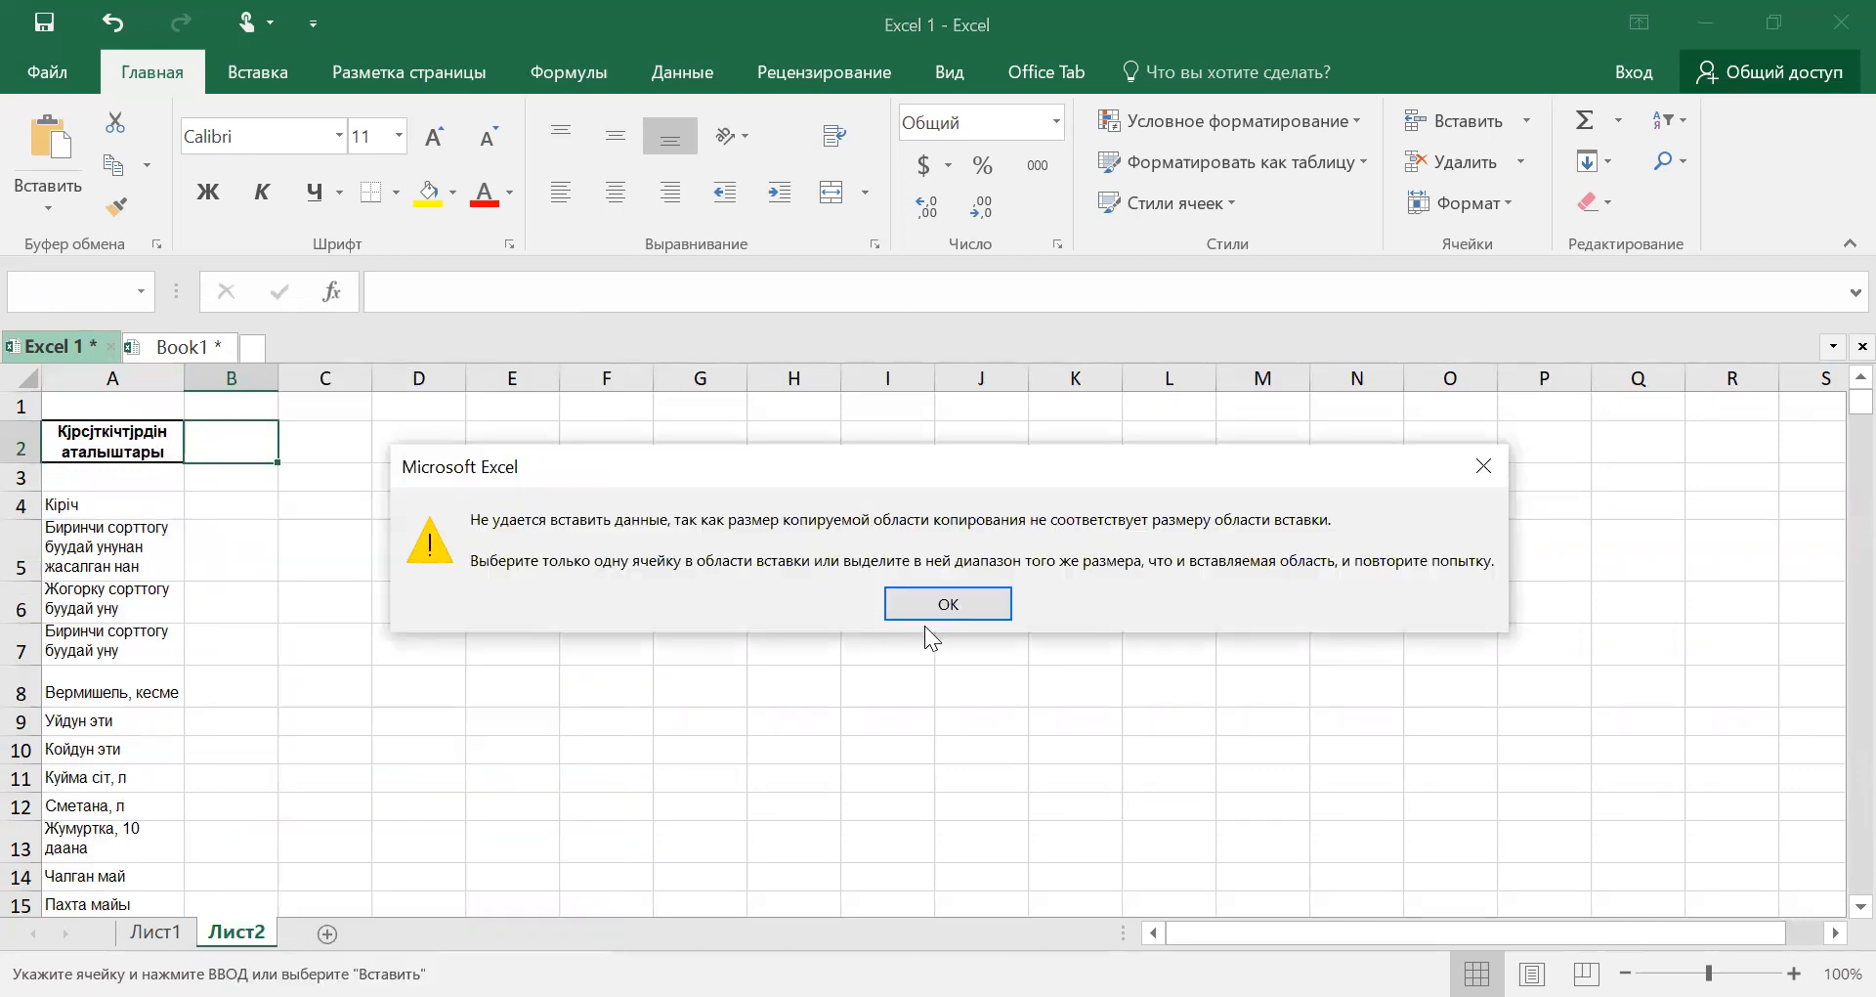
click(918, 599)
Paste the copied 1995 data into Лист2 with the entire column B as the destination
click(247, 376)
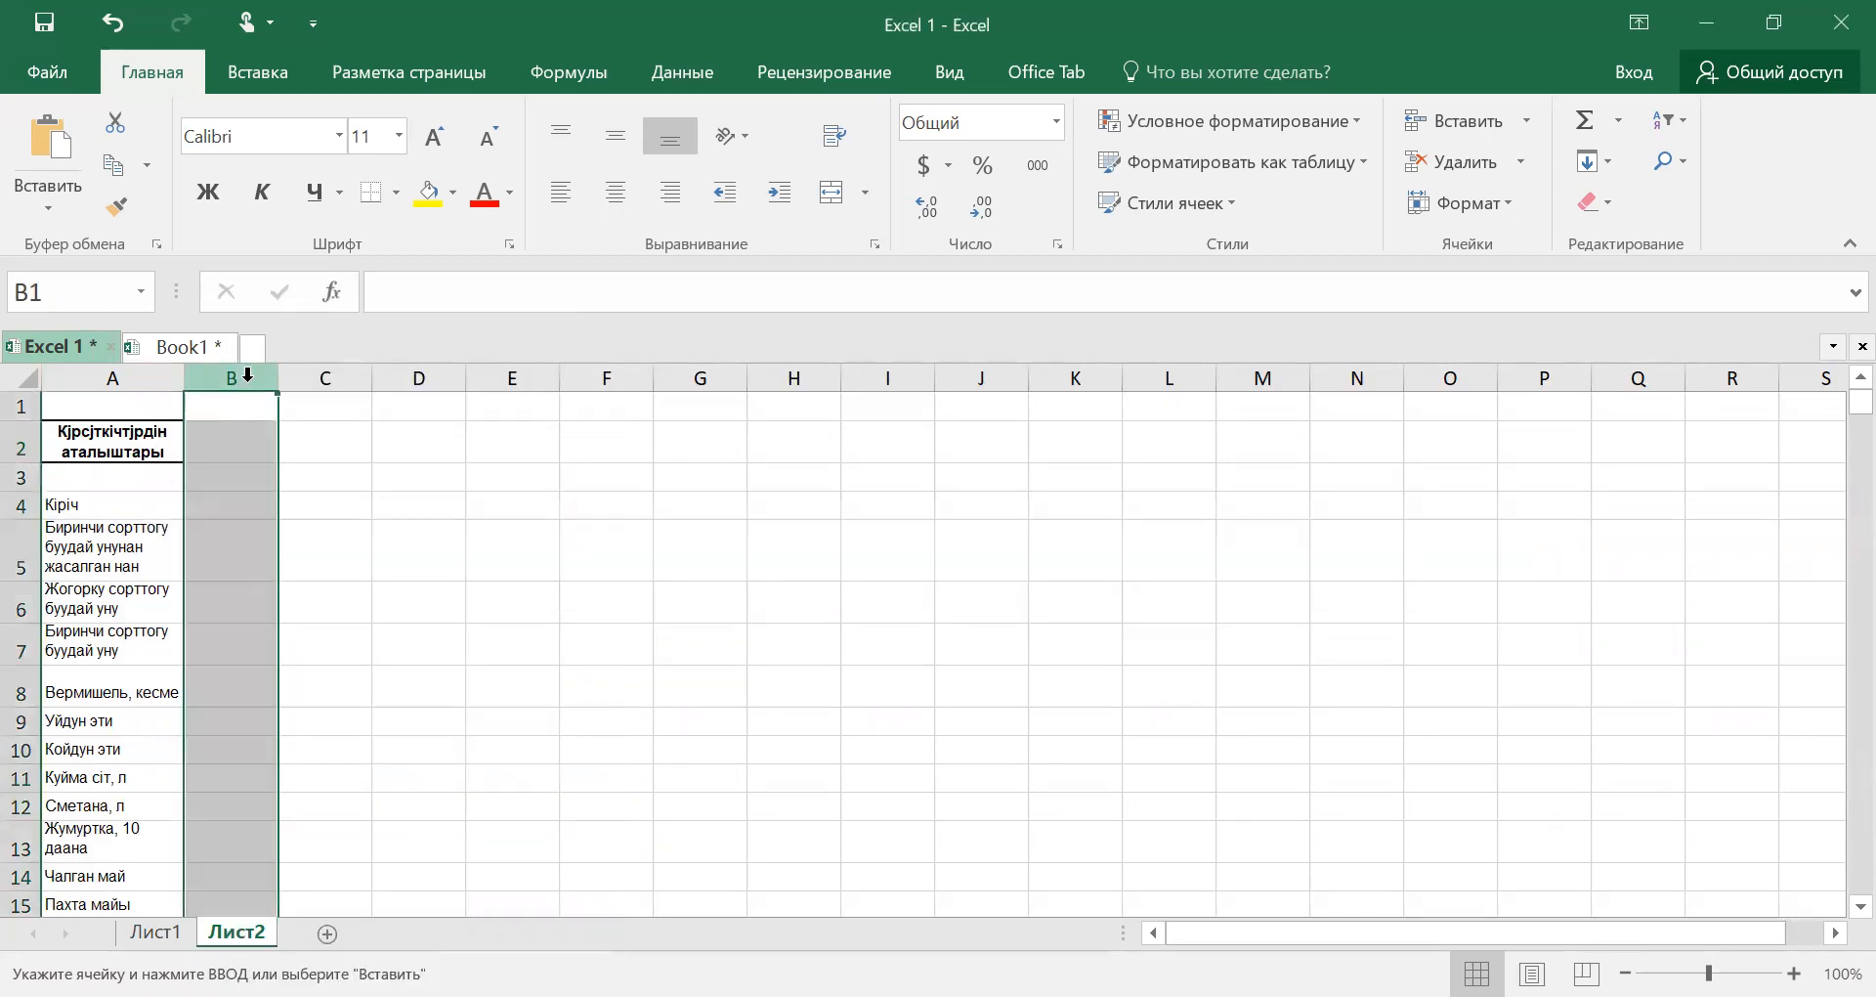
key(ctrl+v)
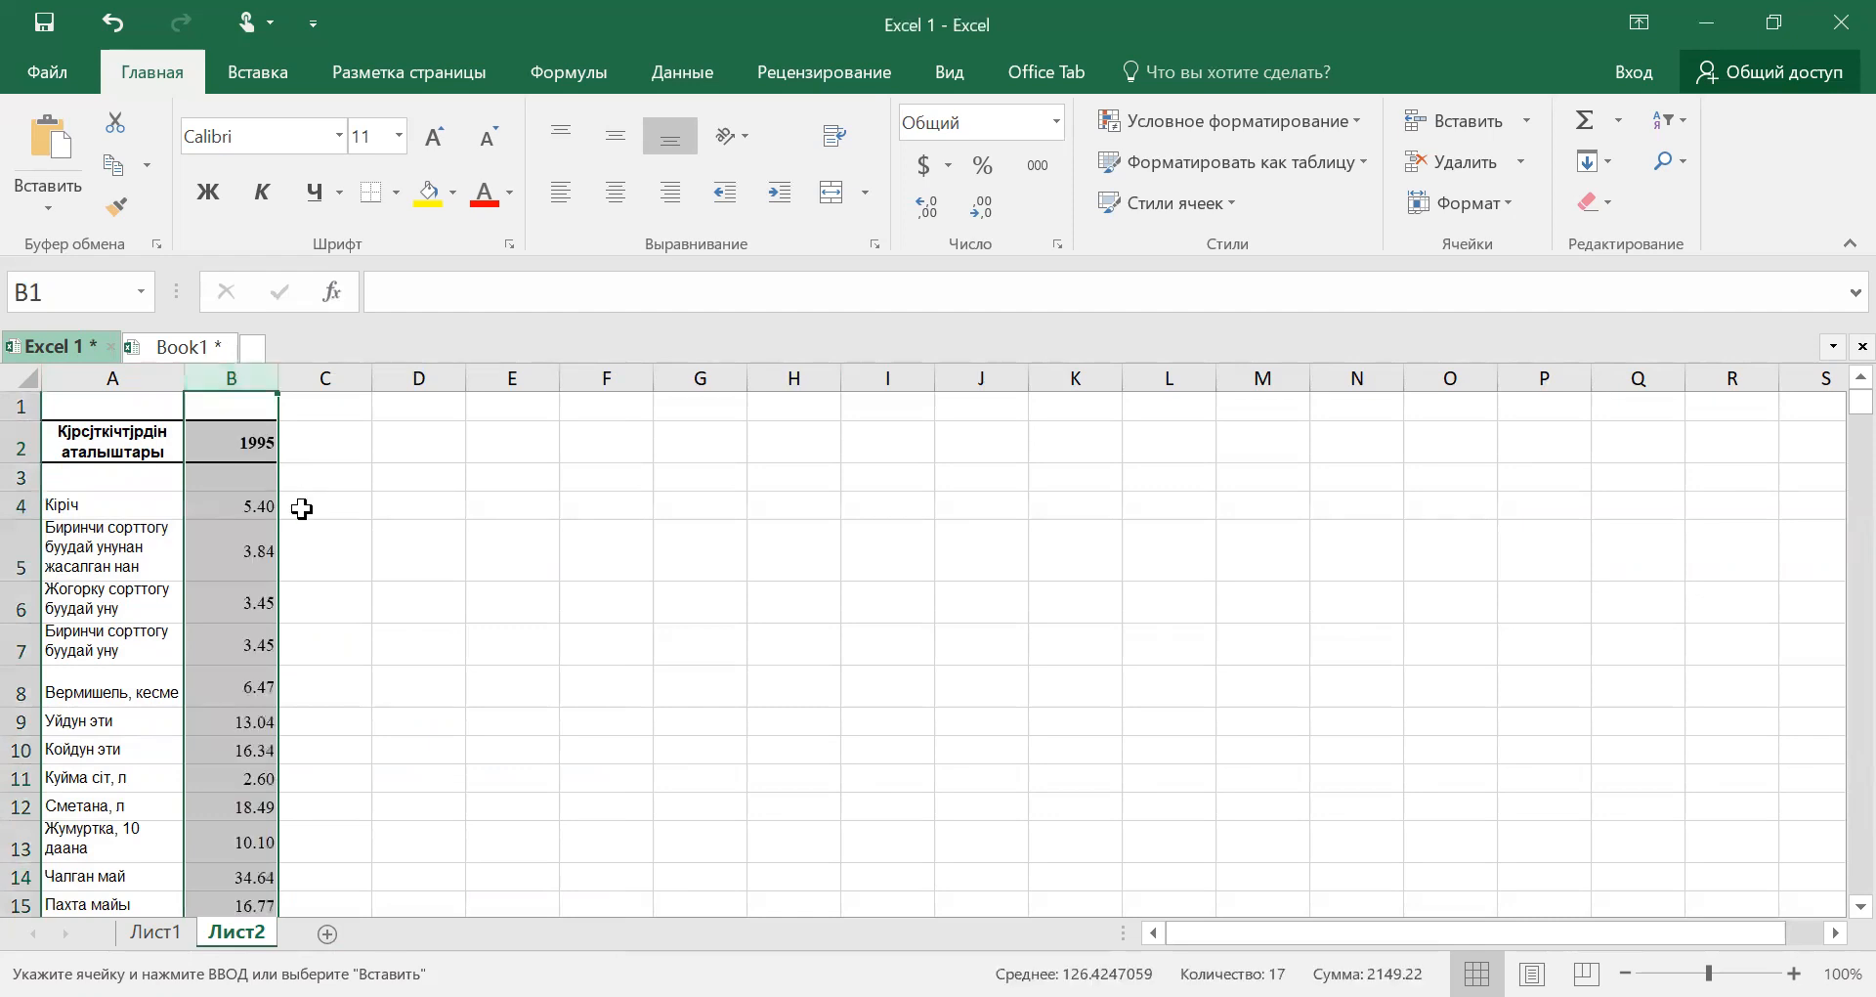
click(362, 539)
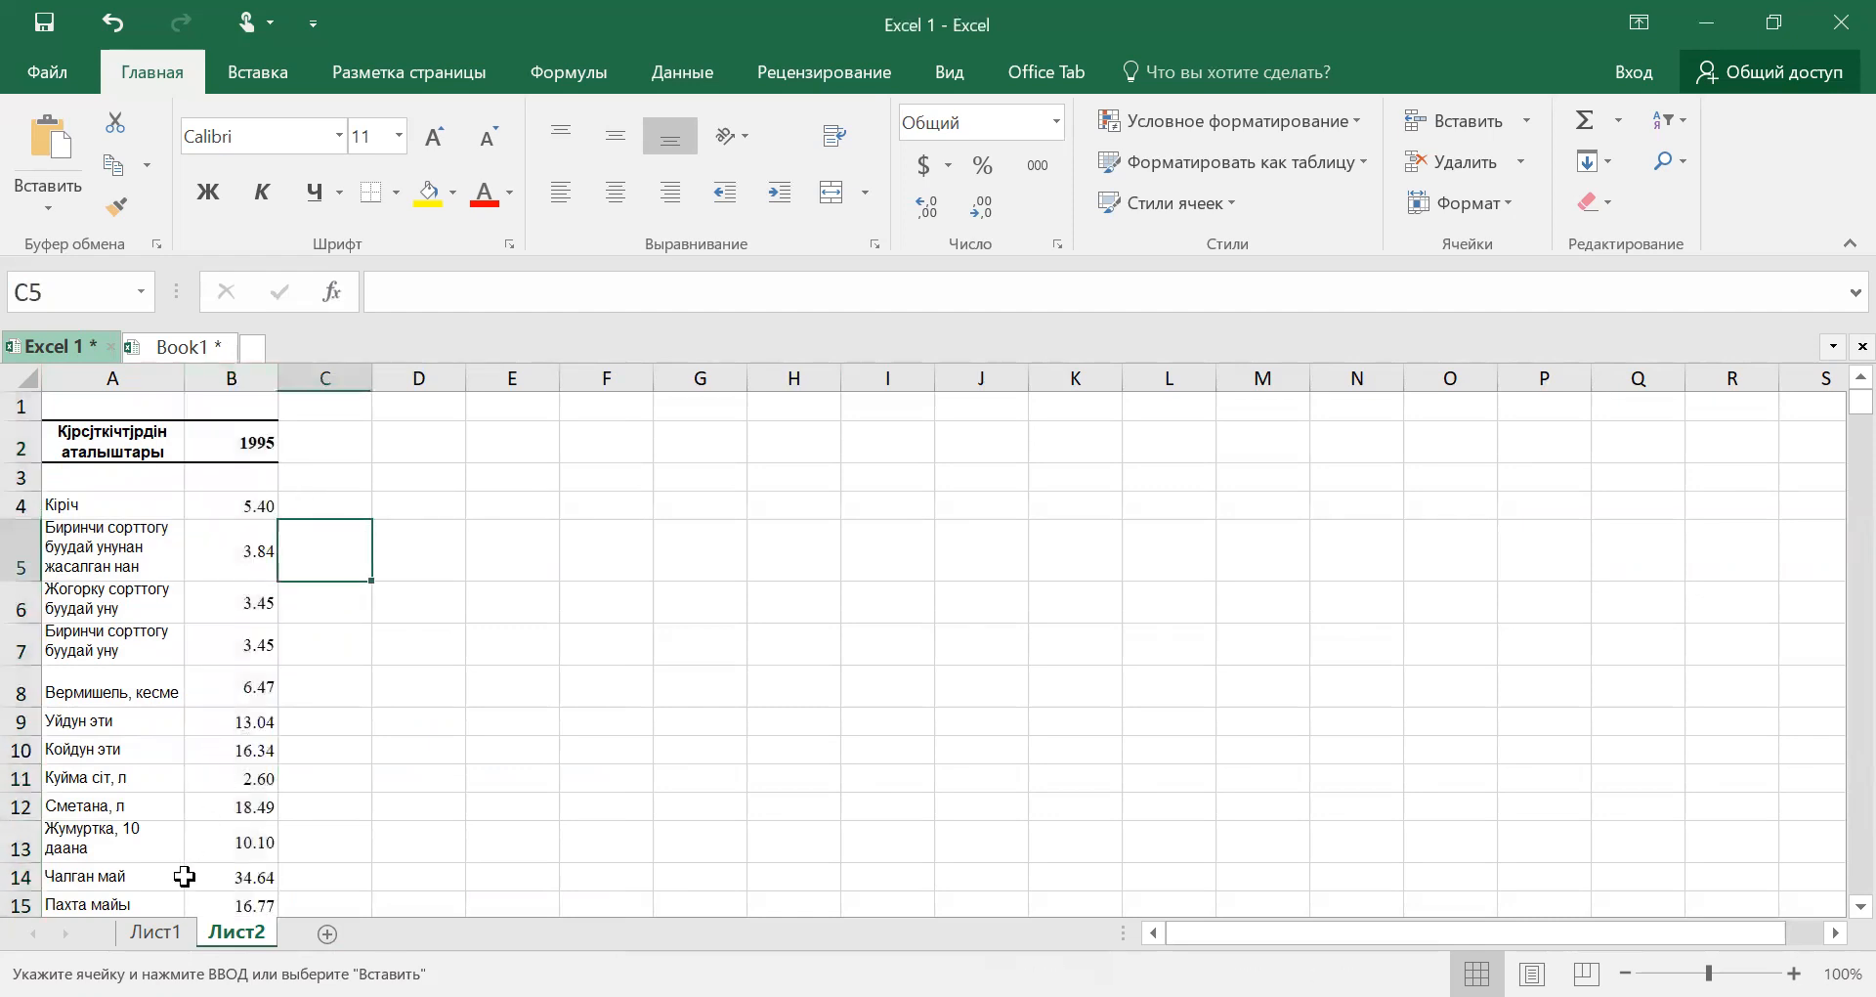
Copy the whole 2005 column L on Лист1
click(162, 932)
click(216, 932)
click(159, 932)
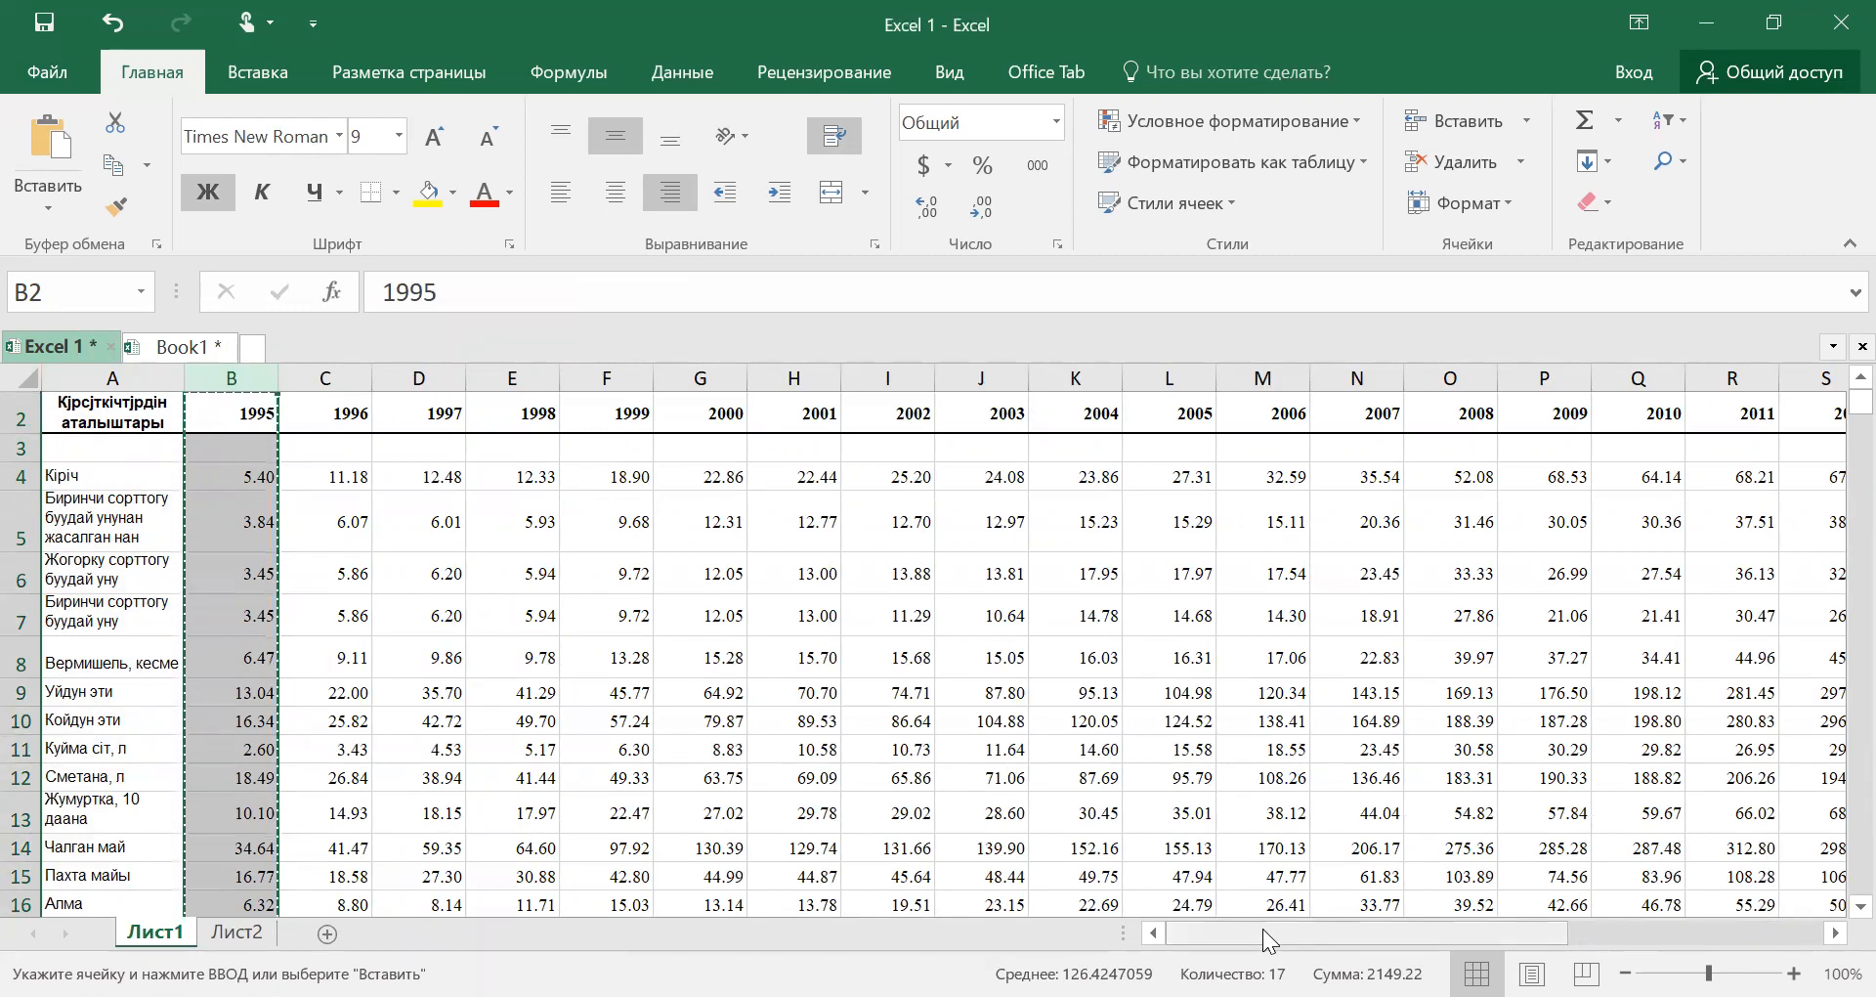
scroll(1038, 391, right, 1)
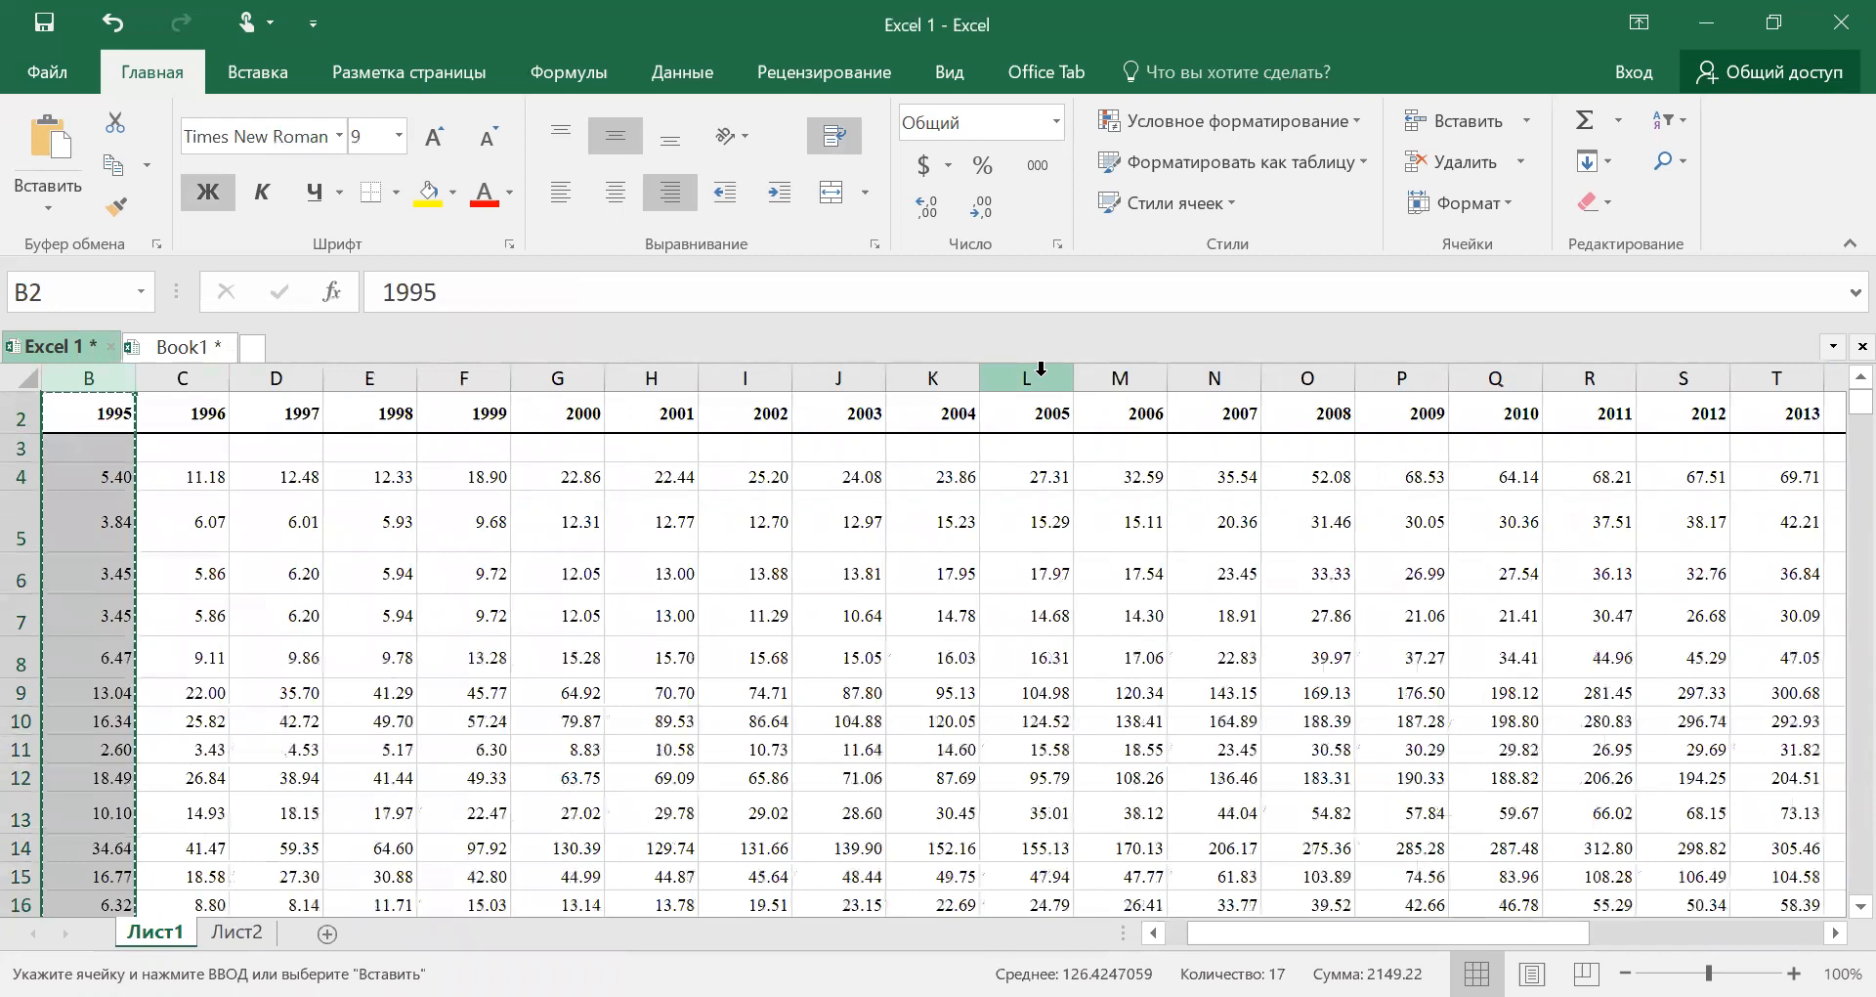
click(1040, 368)
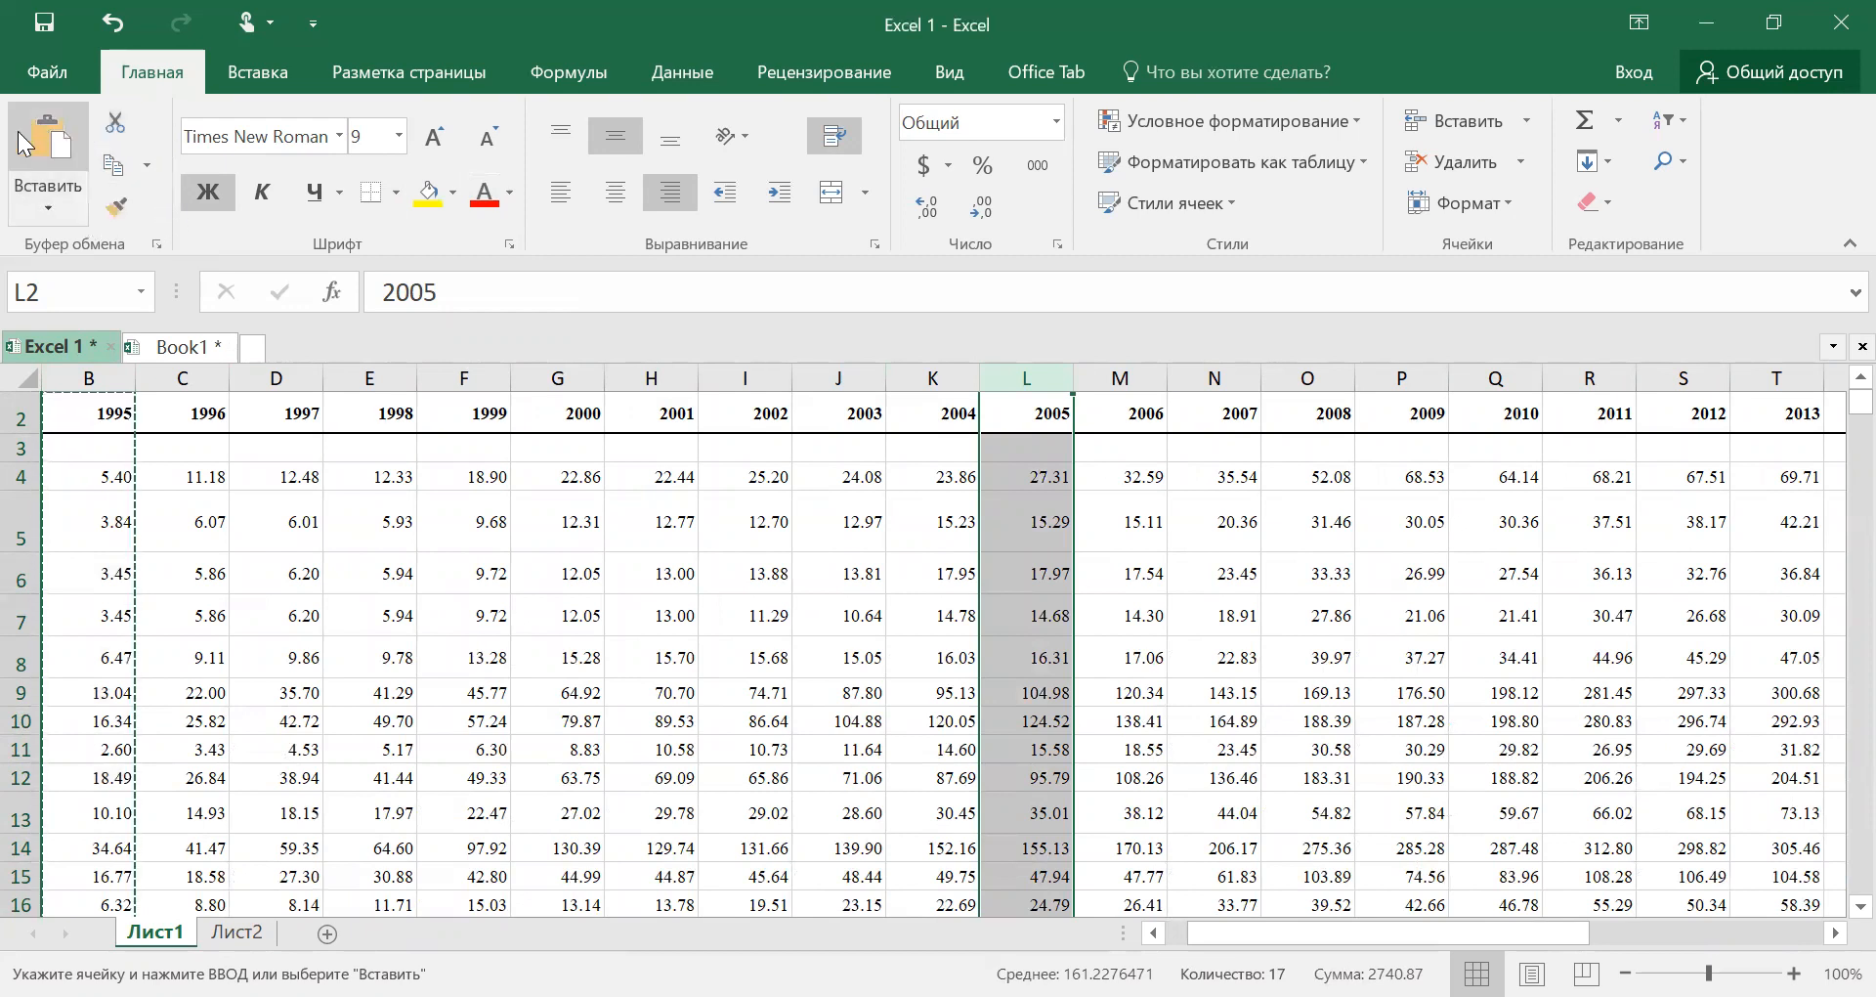
click(113, 167)
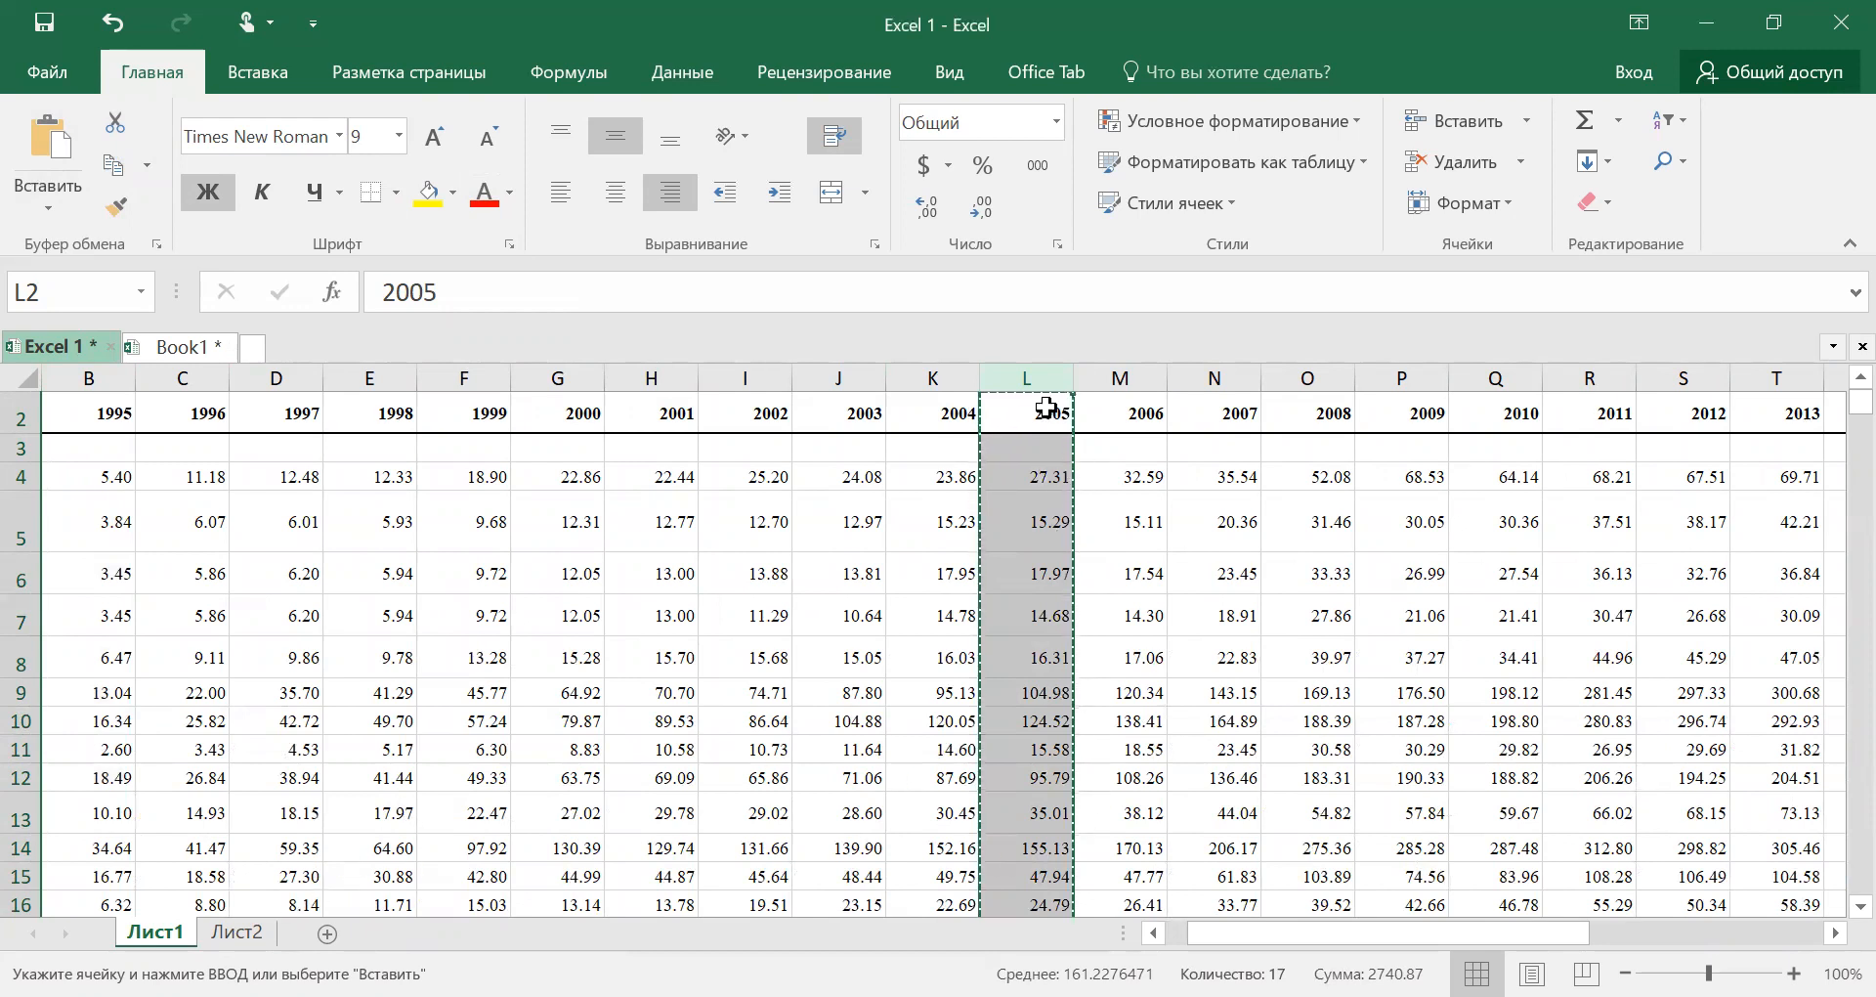
Paste the copied 2005 data into Лист2 with the entire column C as the destination
click(253, 938)
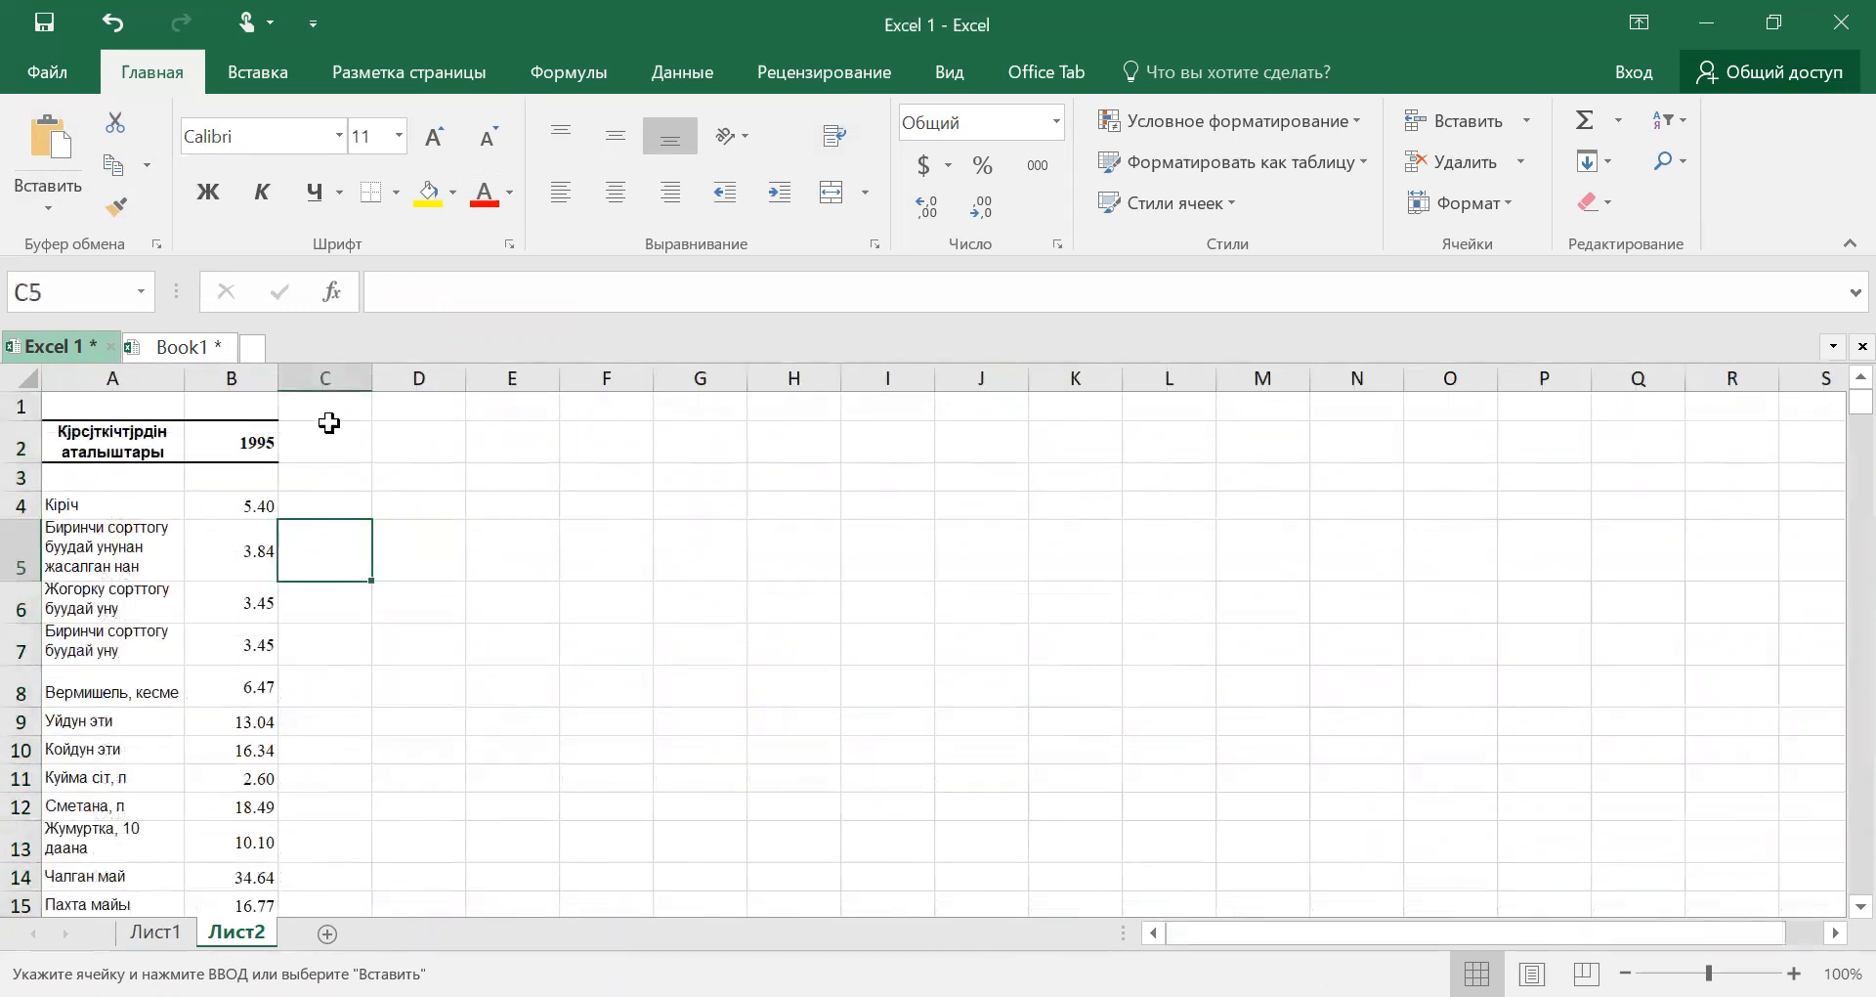
click(326, 375)
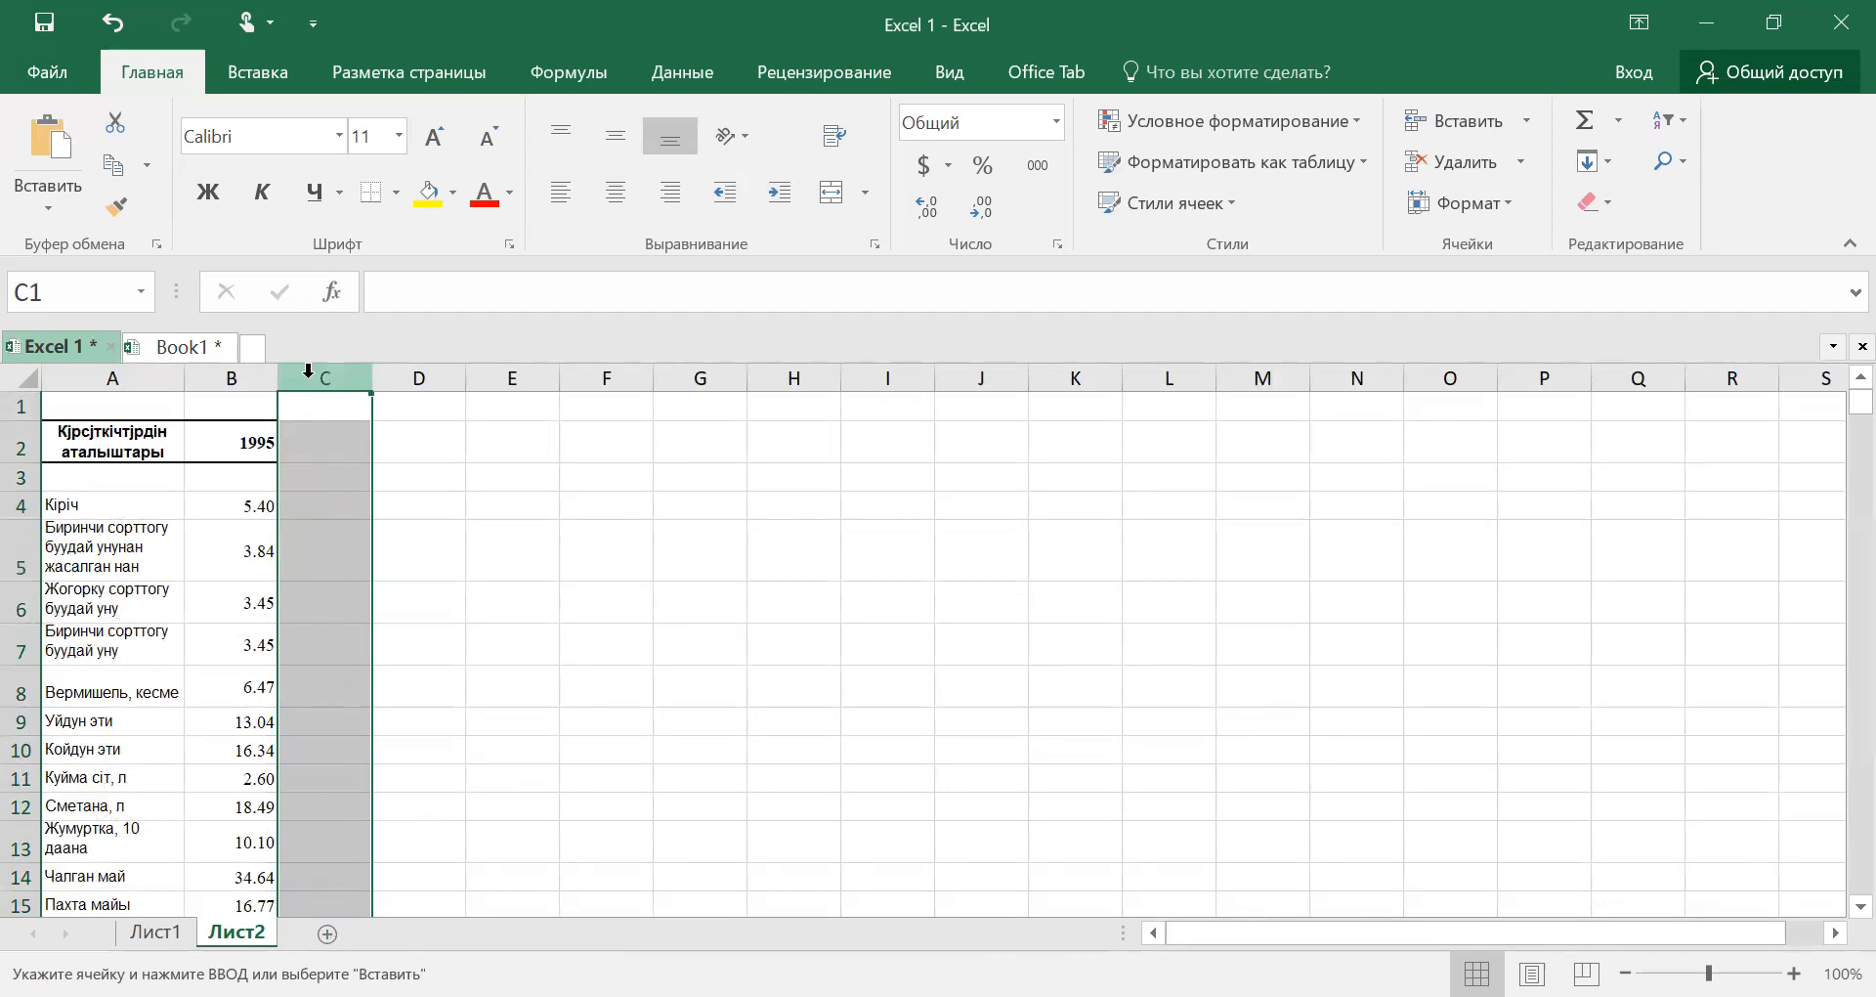
click(41, 149)
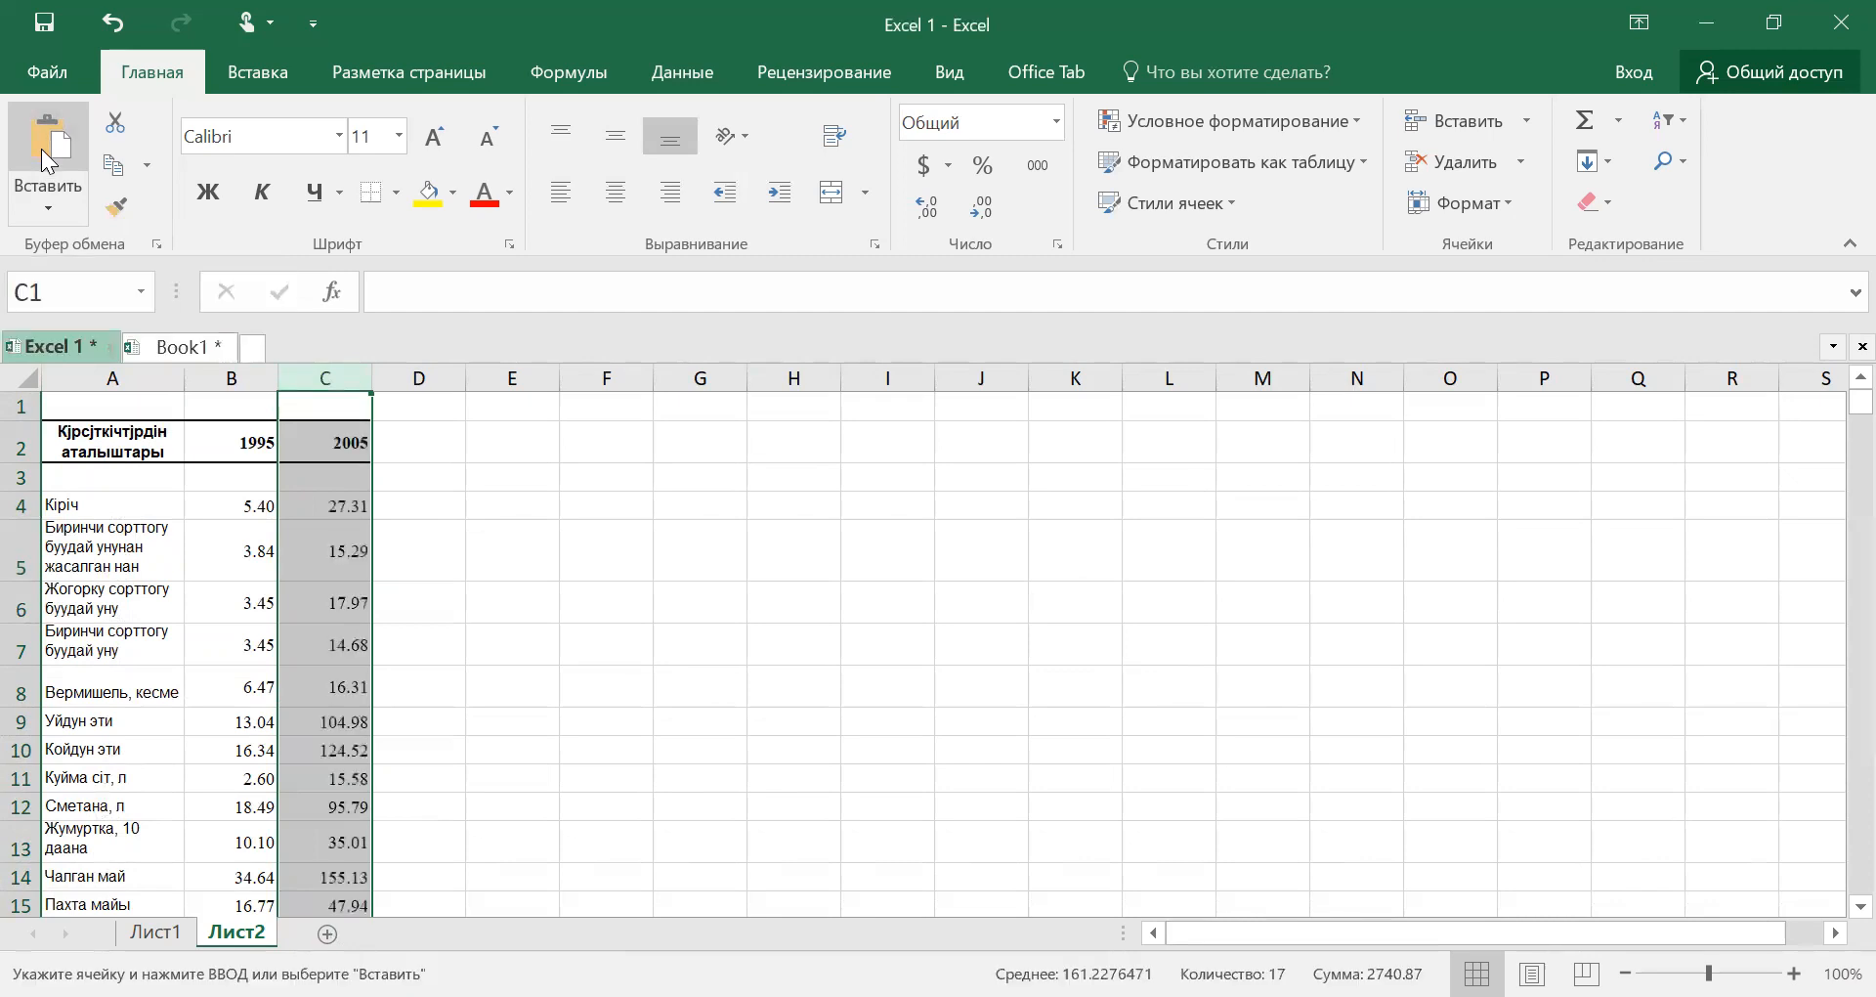
Copy the 2010 data range Q2:Q19 on Лист1
click(154, 936)
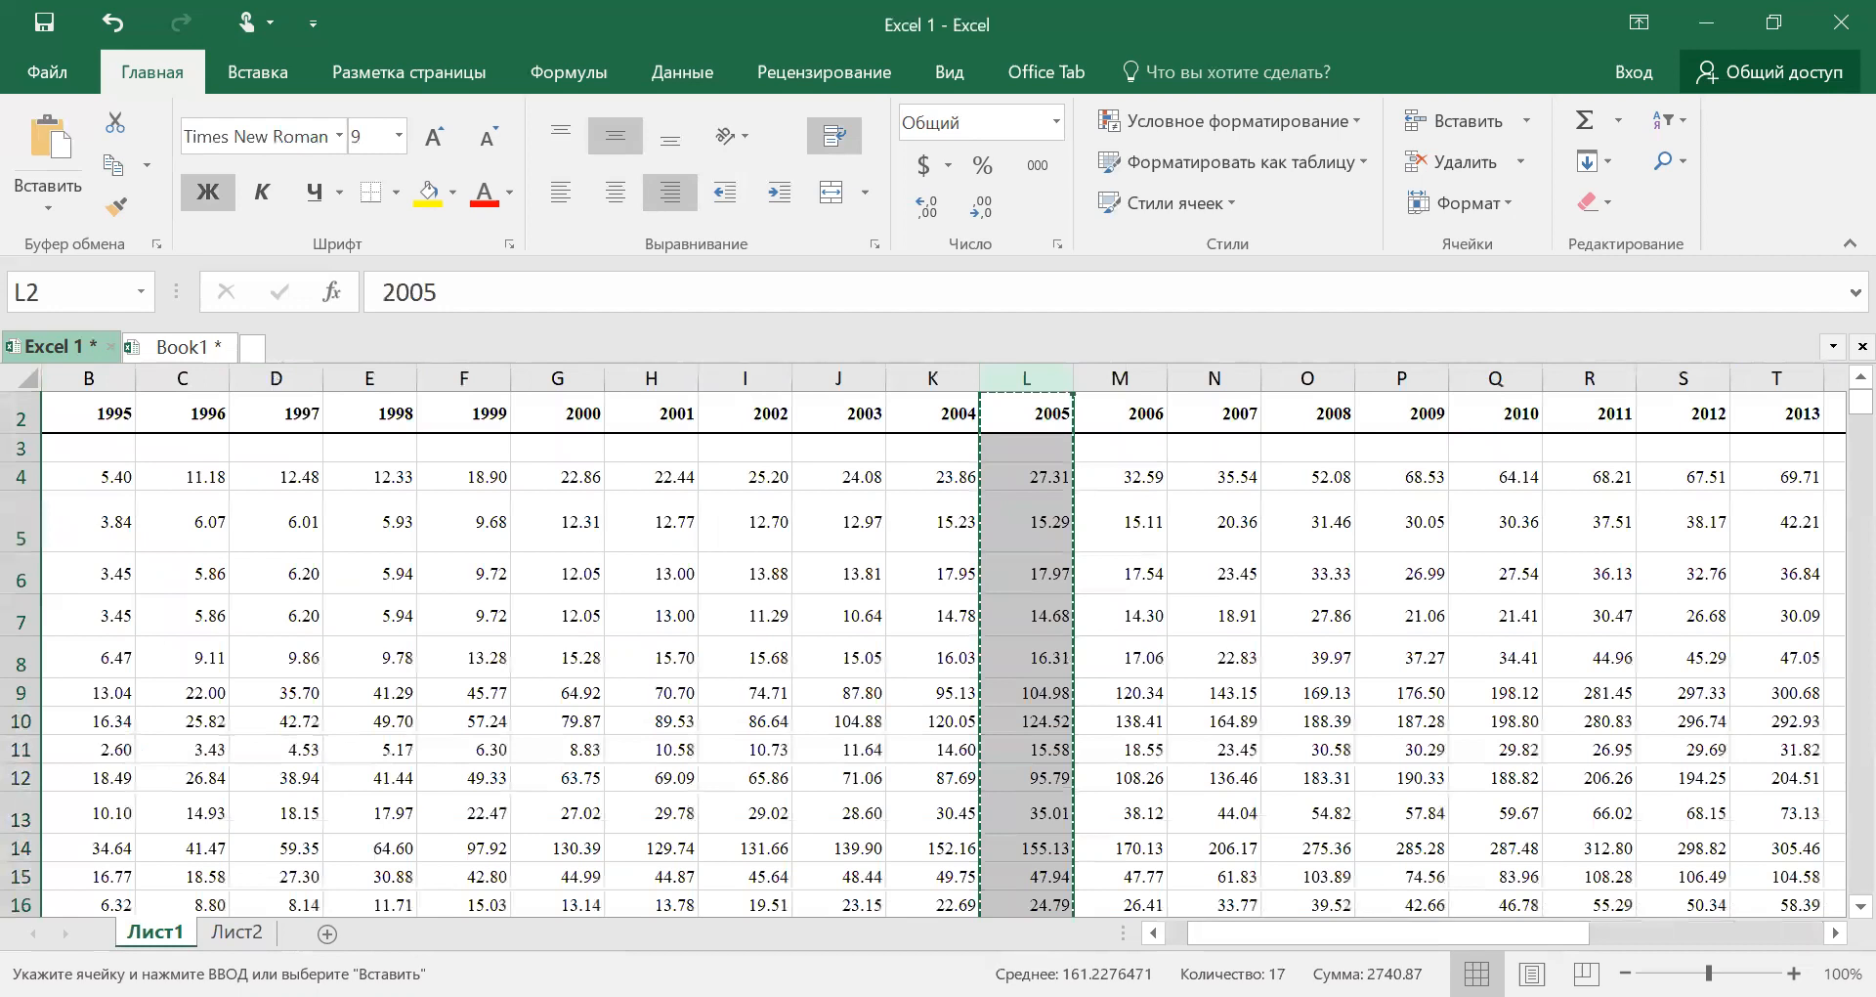
scroll(943, 640, right, 4)
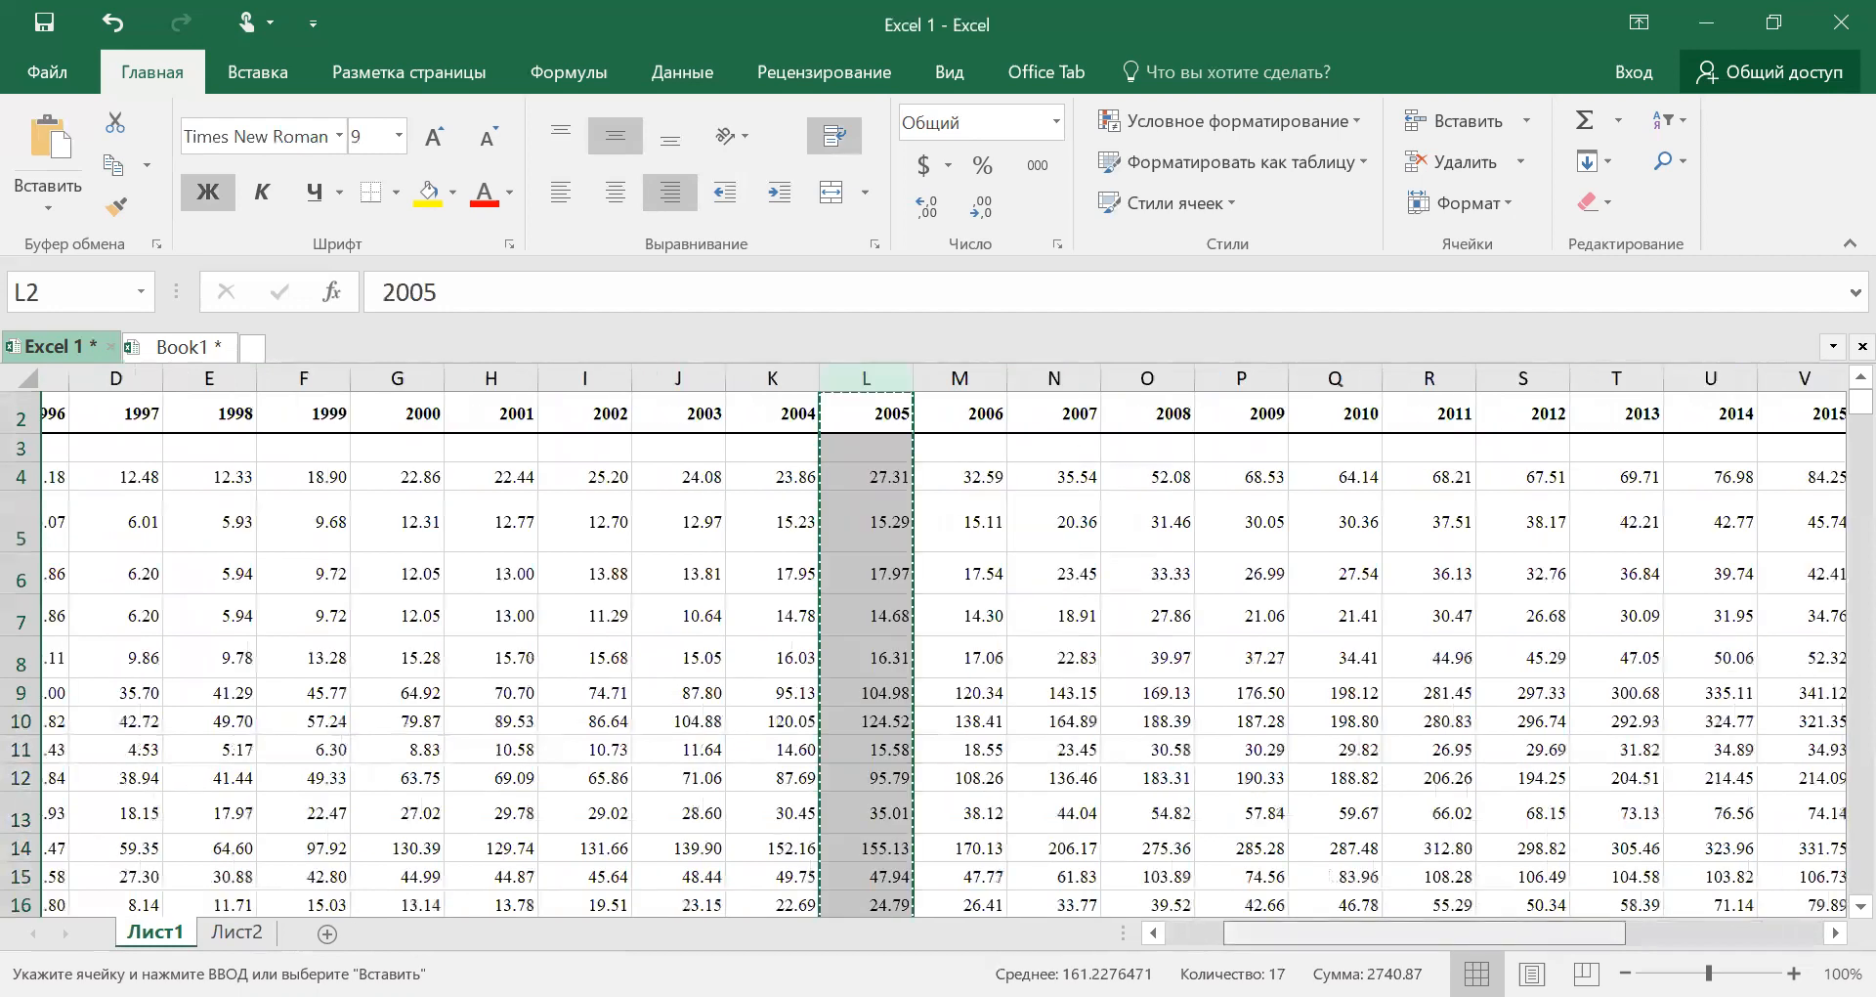
scroll(944, 640, right, 2)
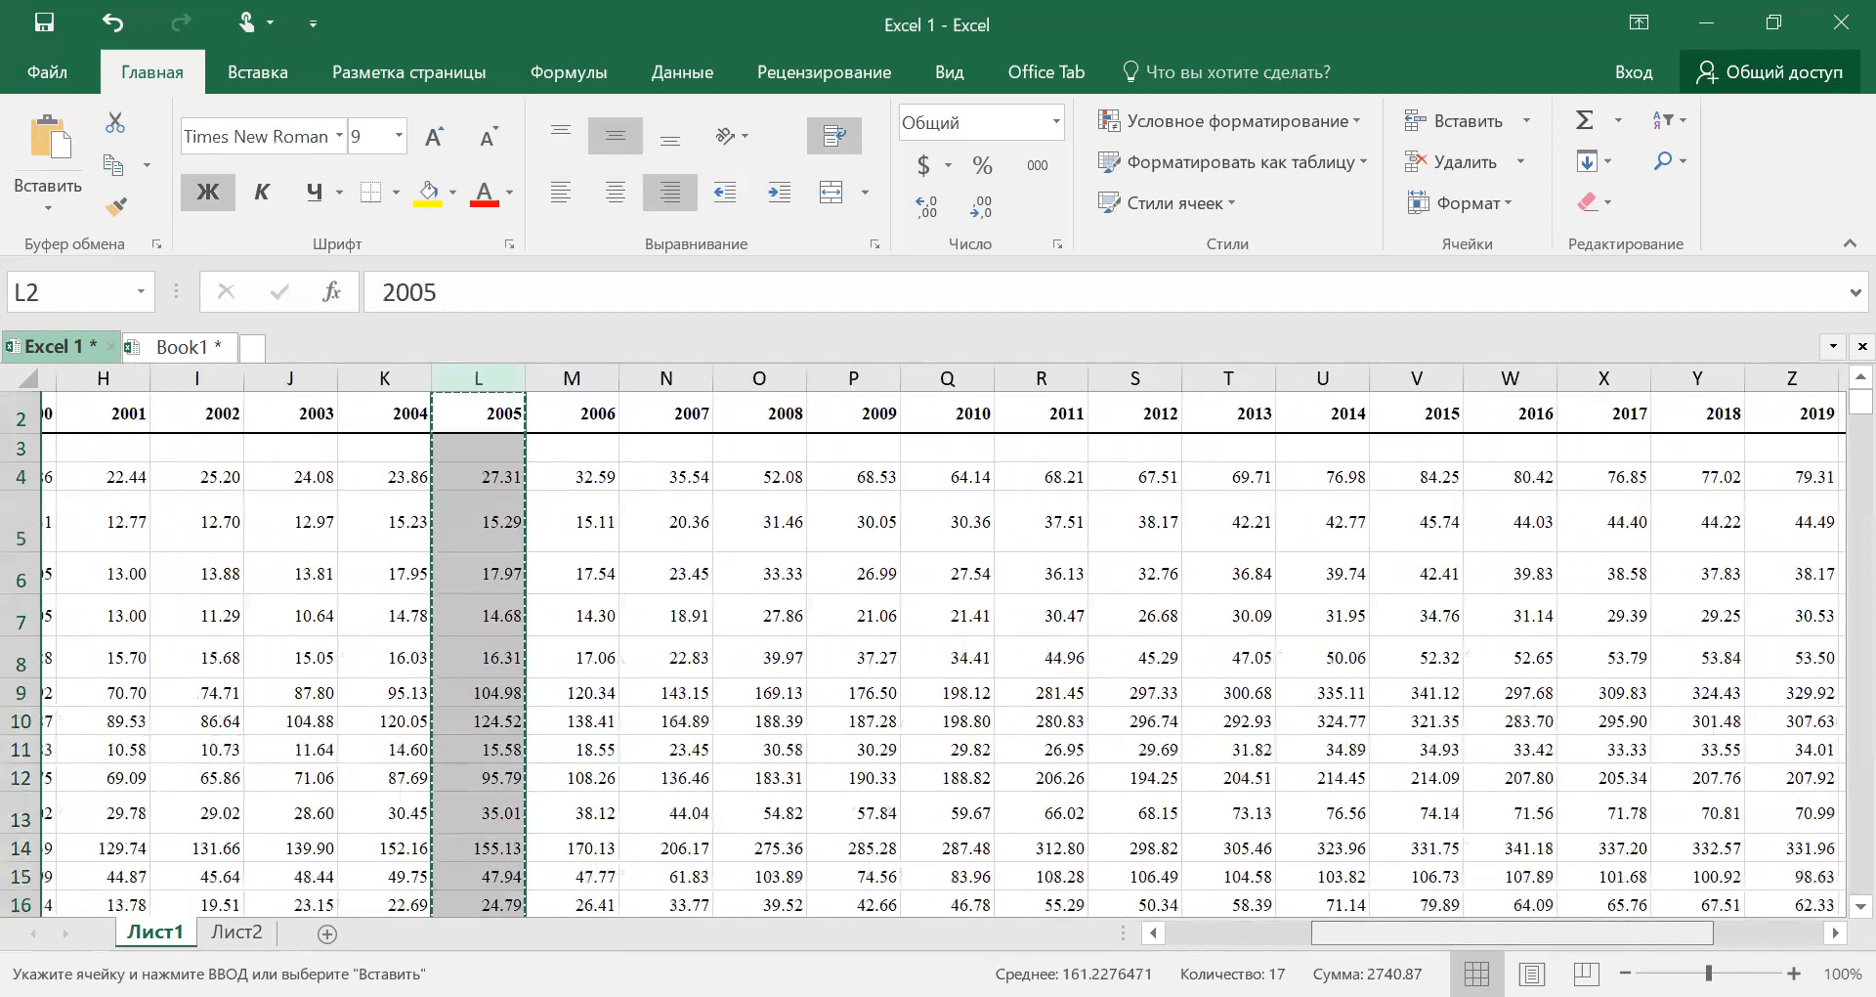
scroll(1300, 659, right, 2)
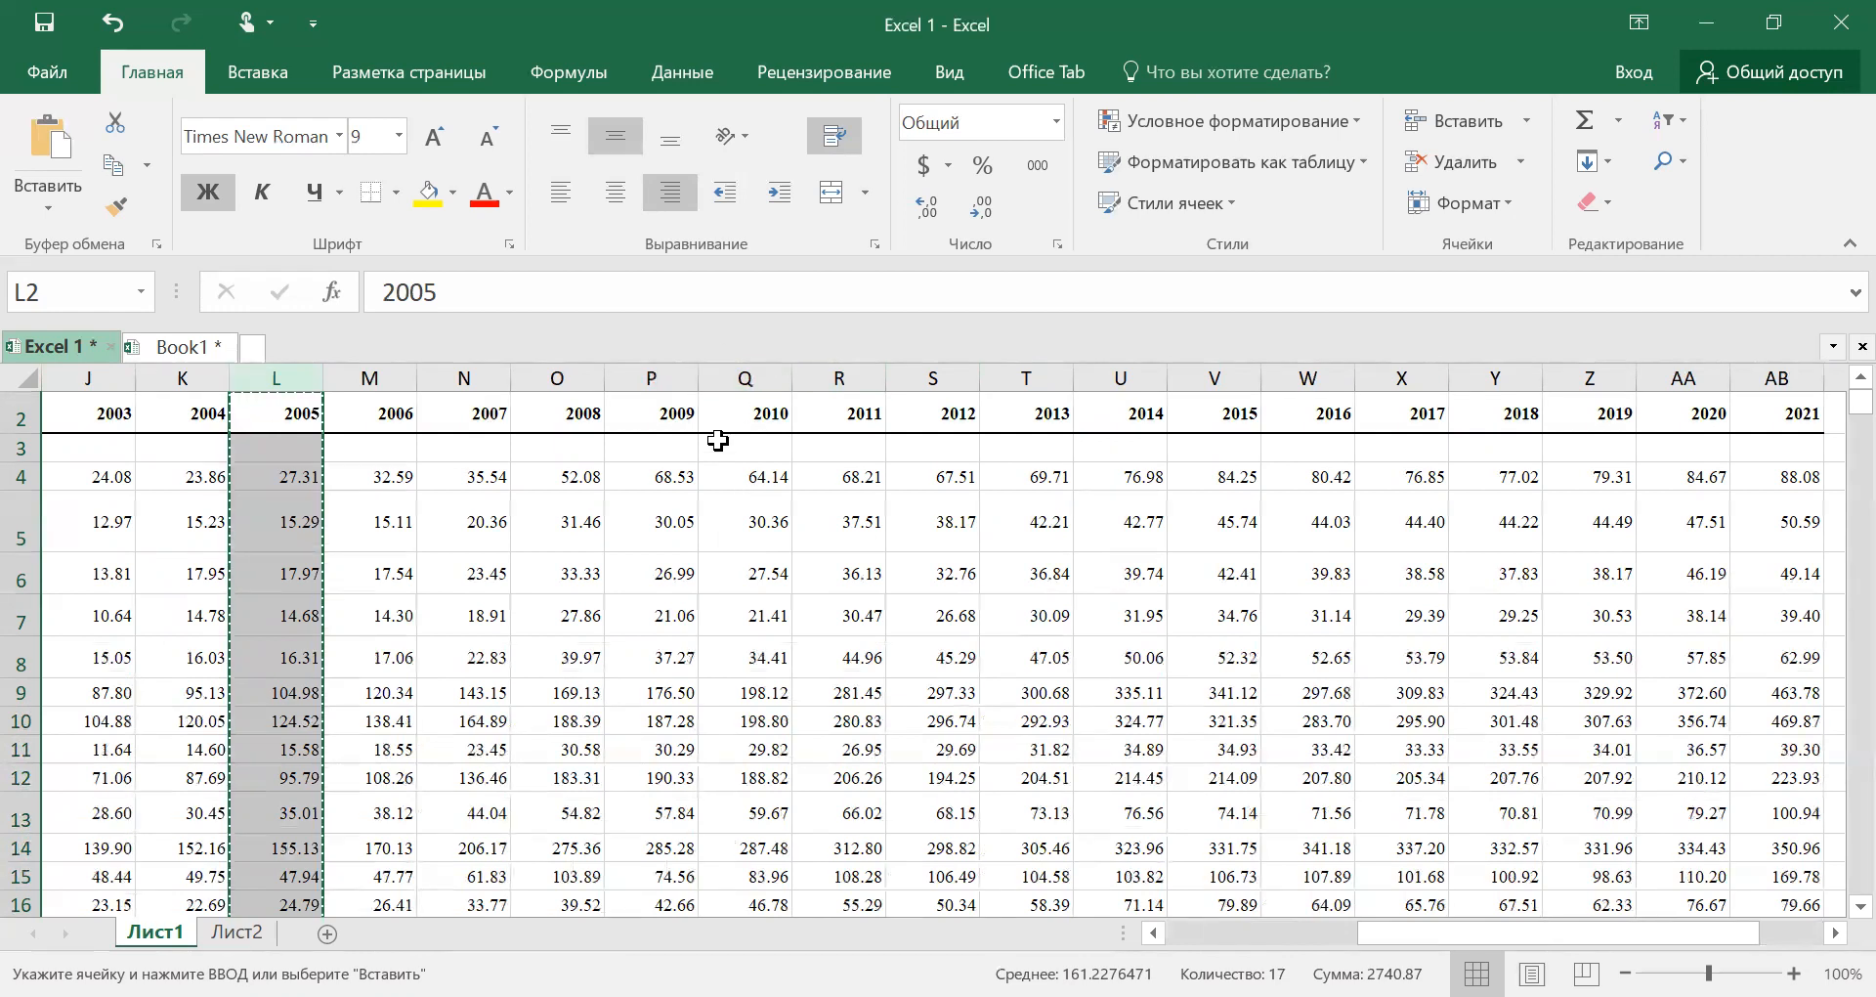
click(762, 415)
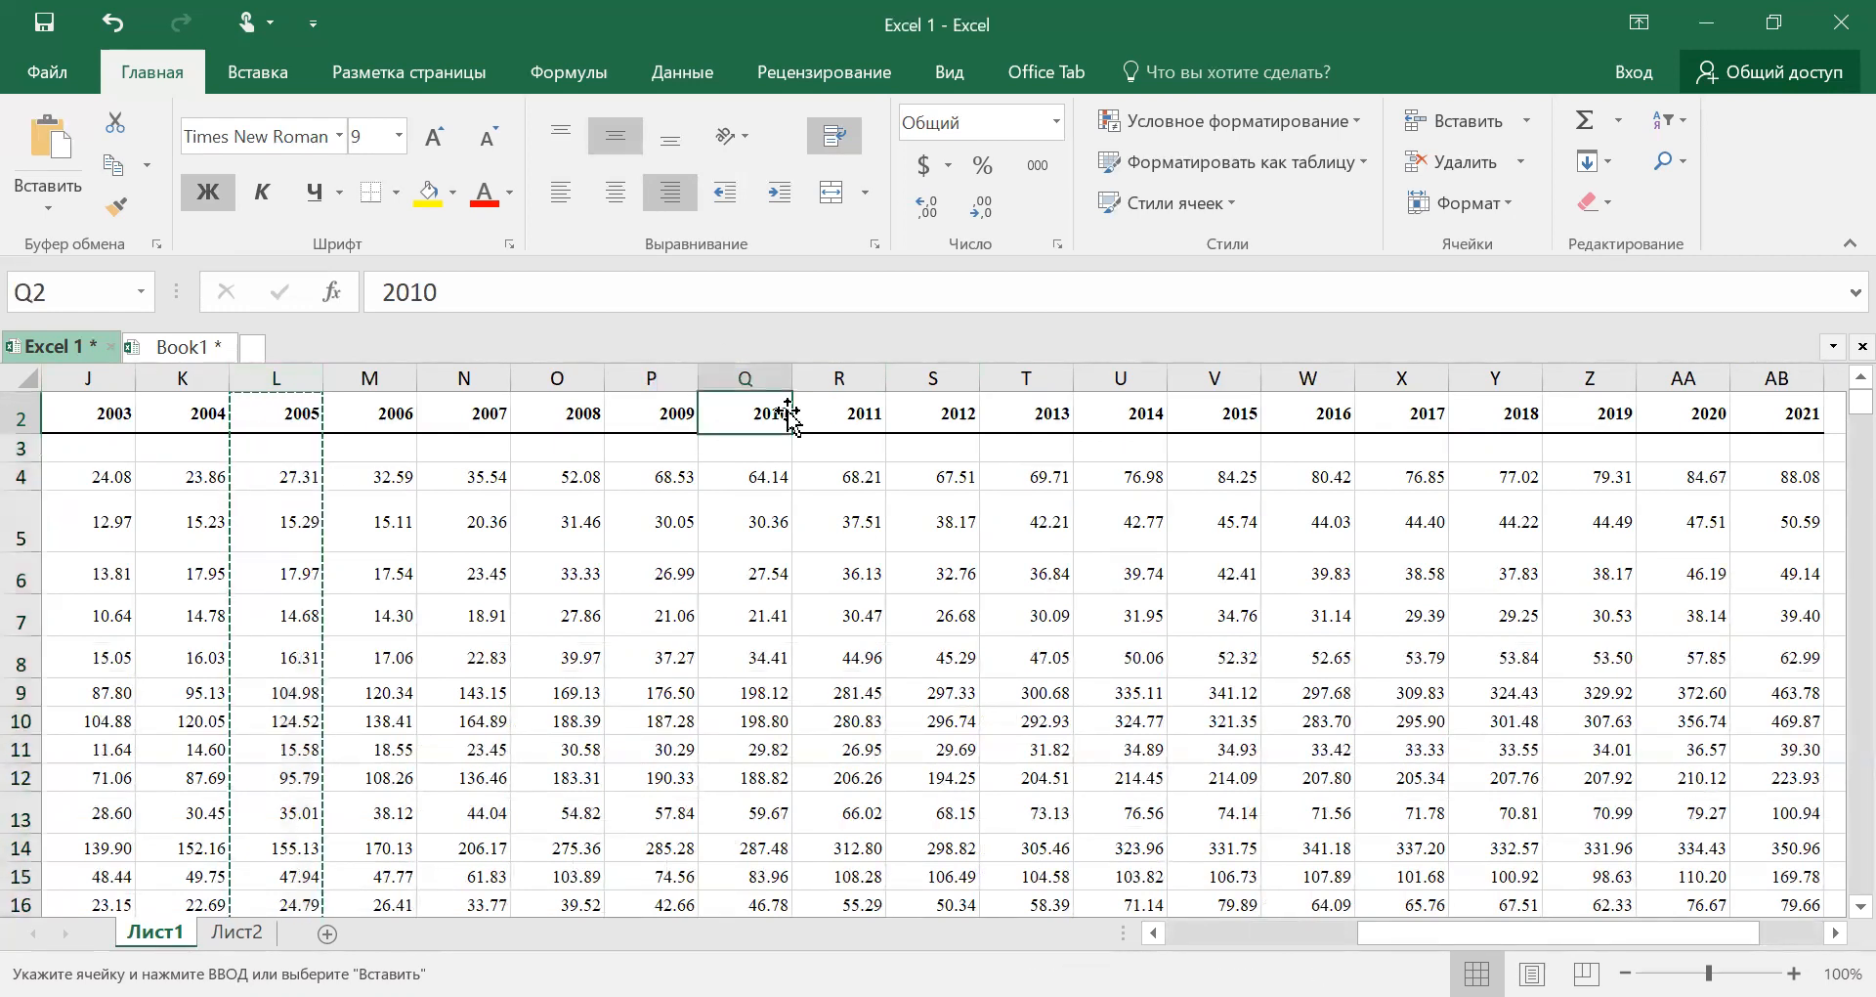
drag(746, 410, 759, 917)
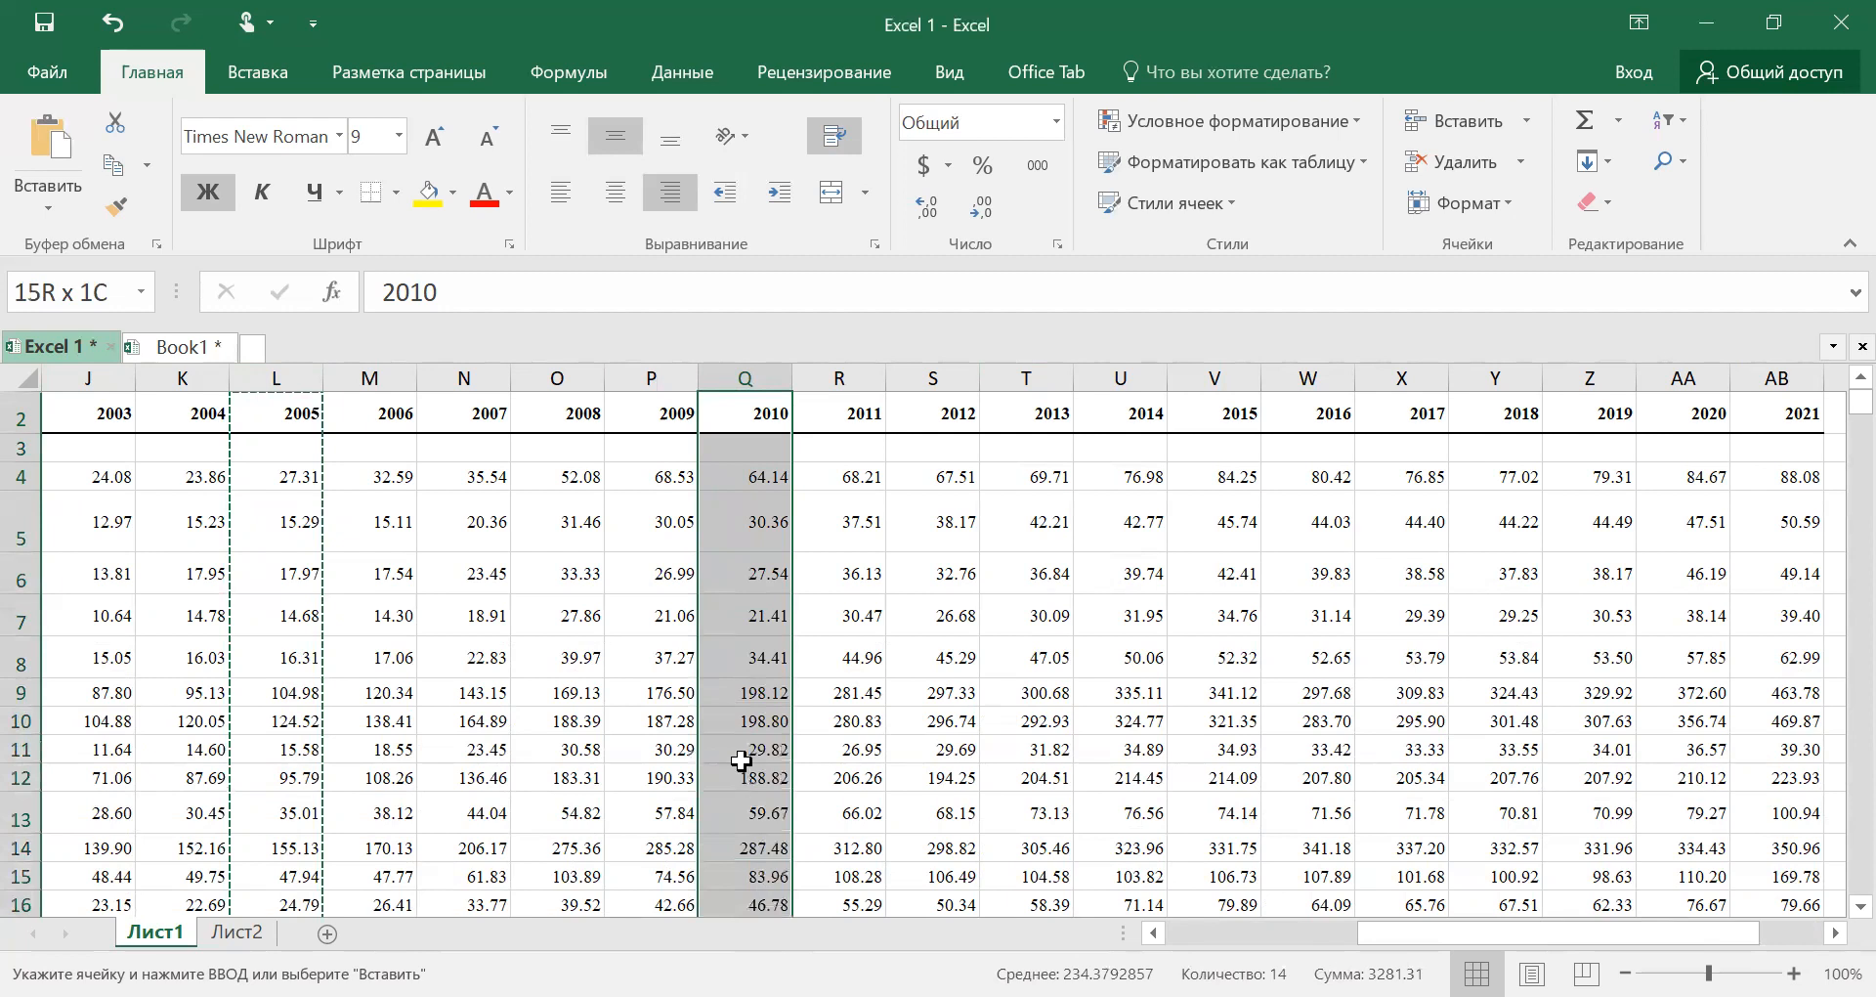
drag(740, 750, 740, 738)
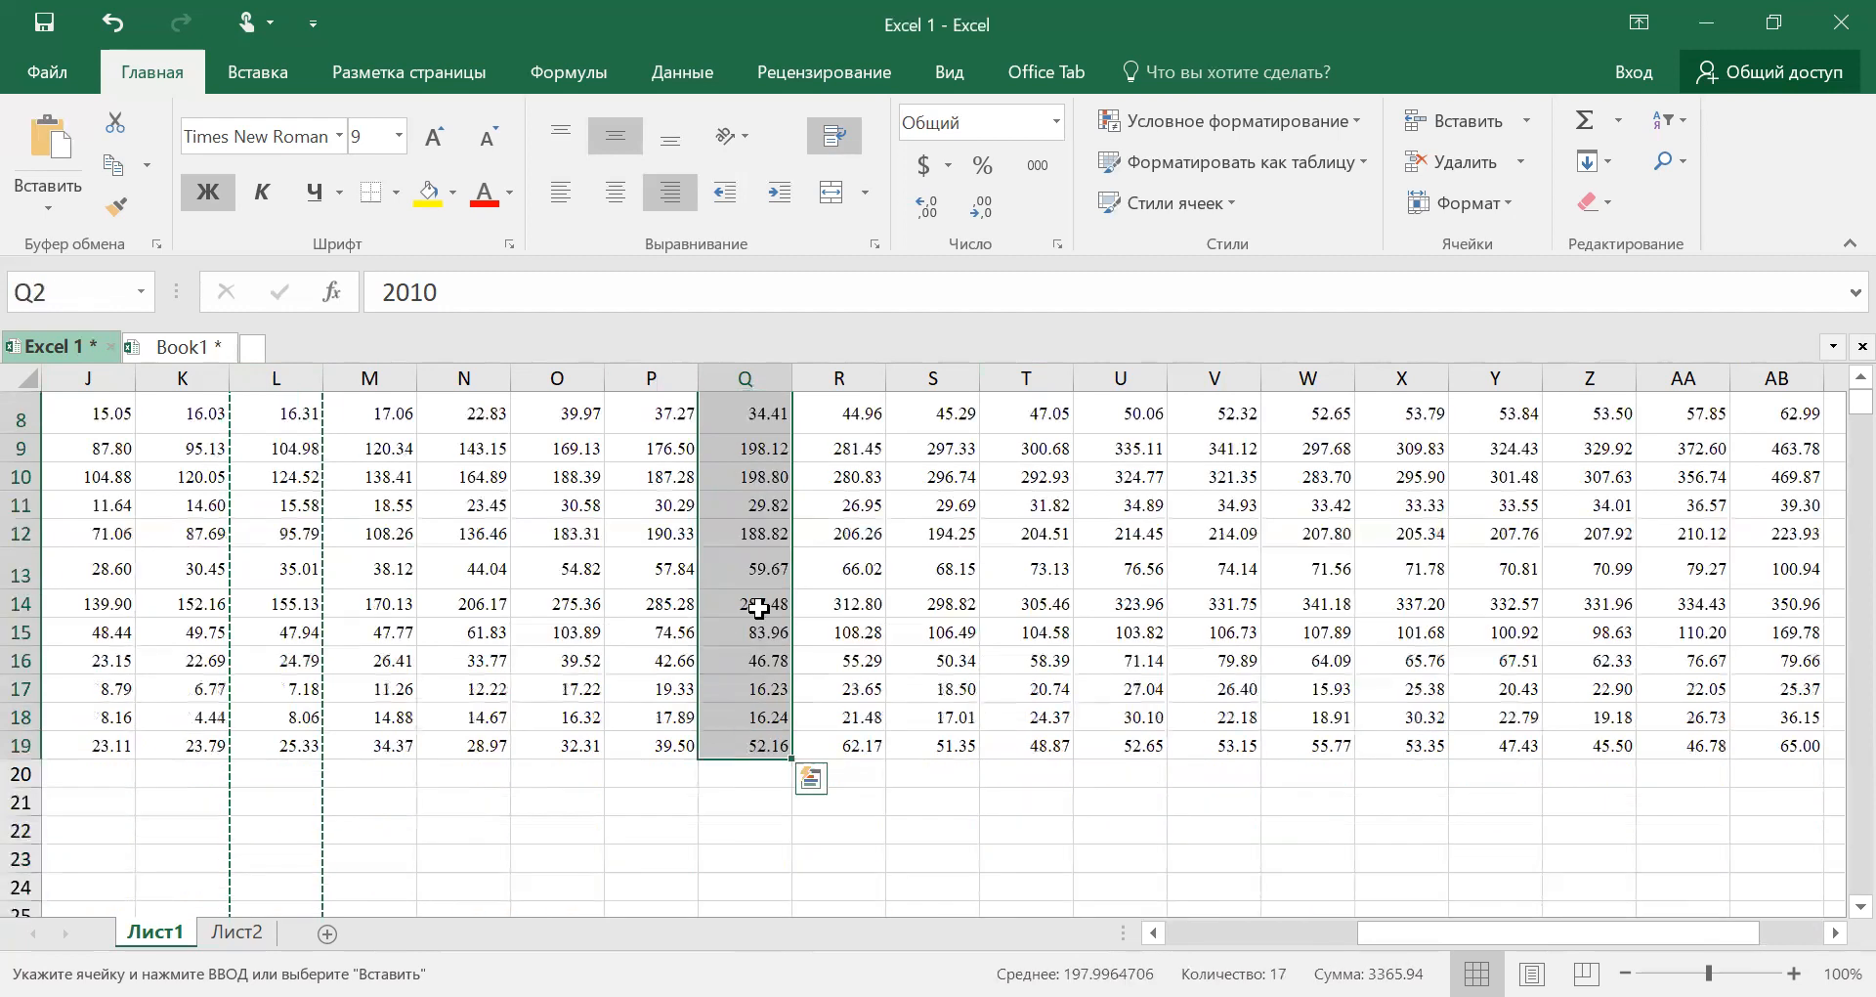
scroll(759, 607, up, 2)
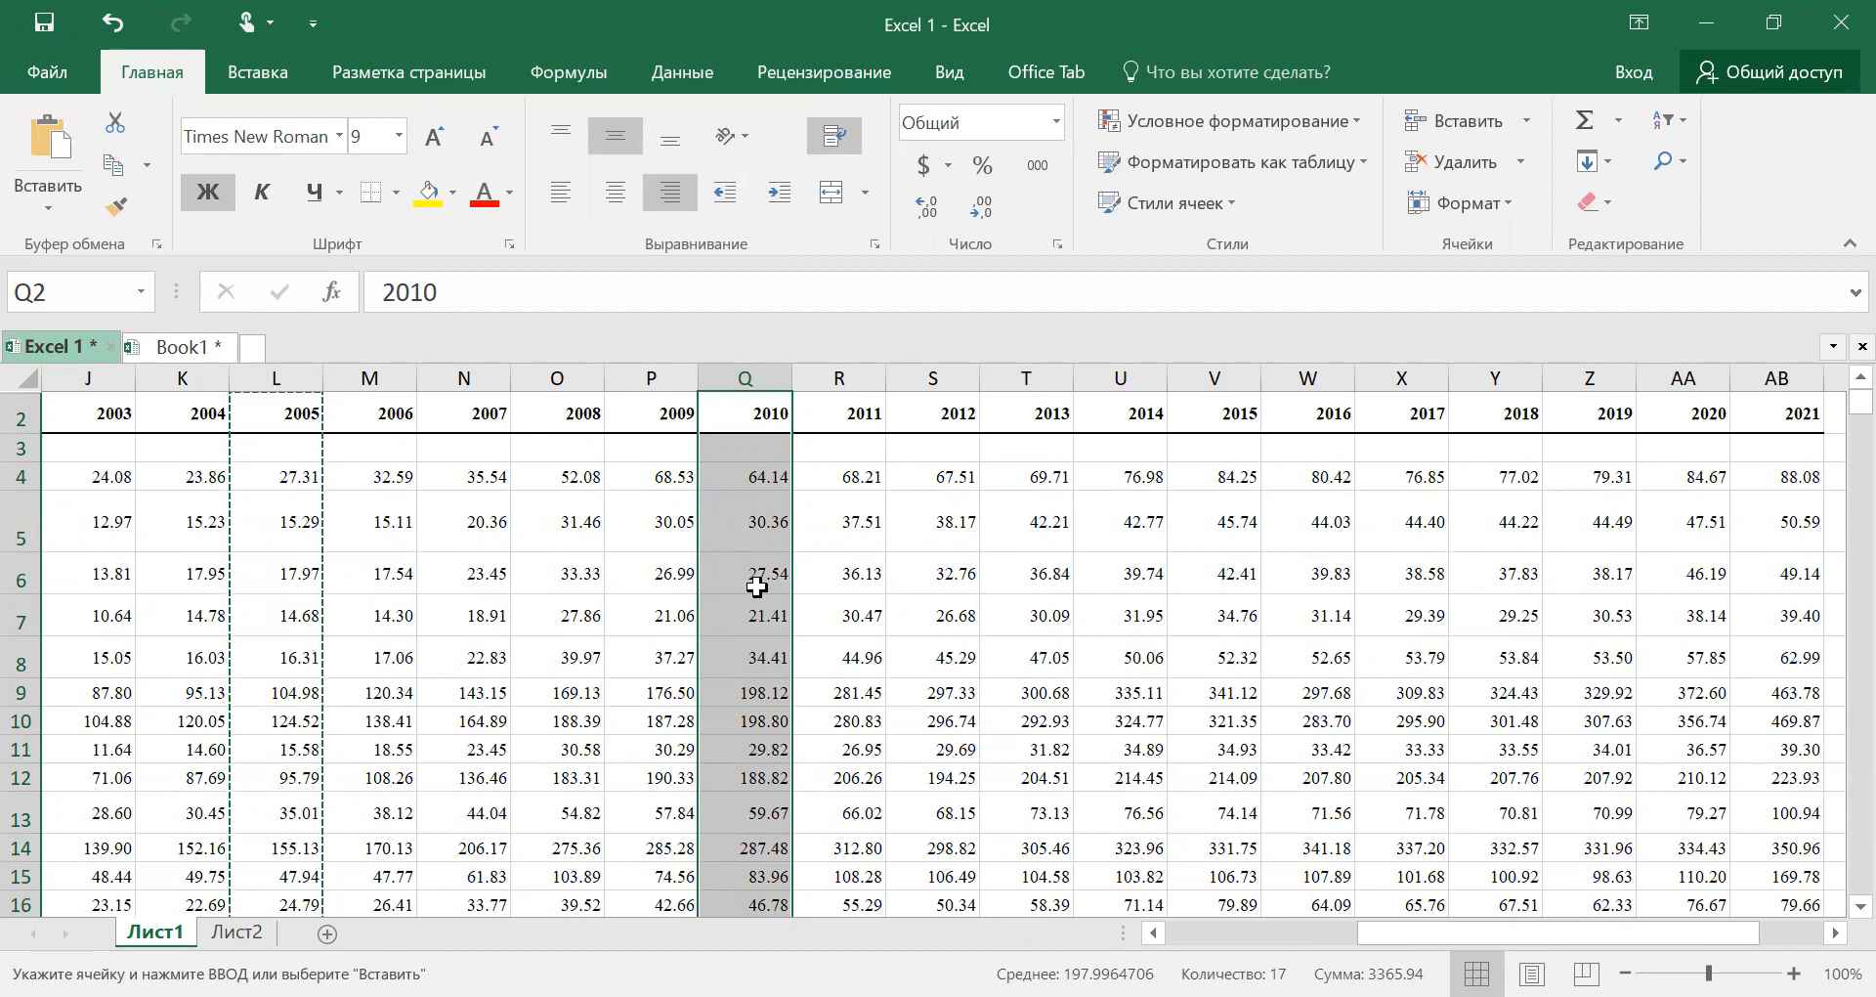
key(ctrl+c)
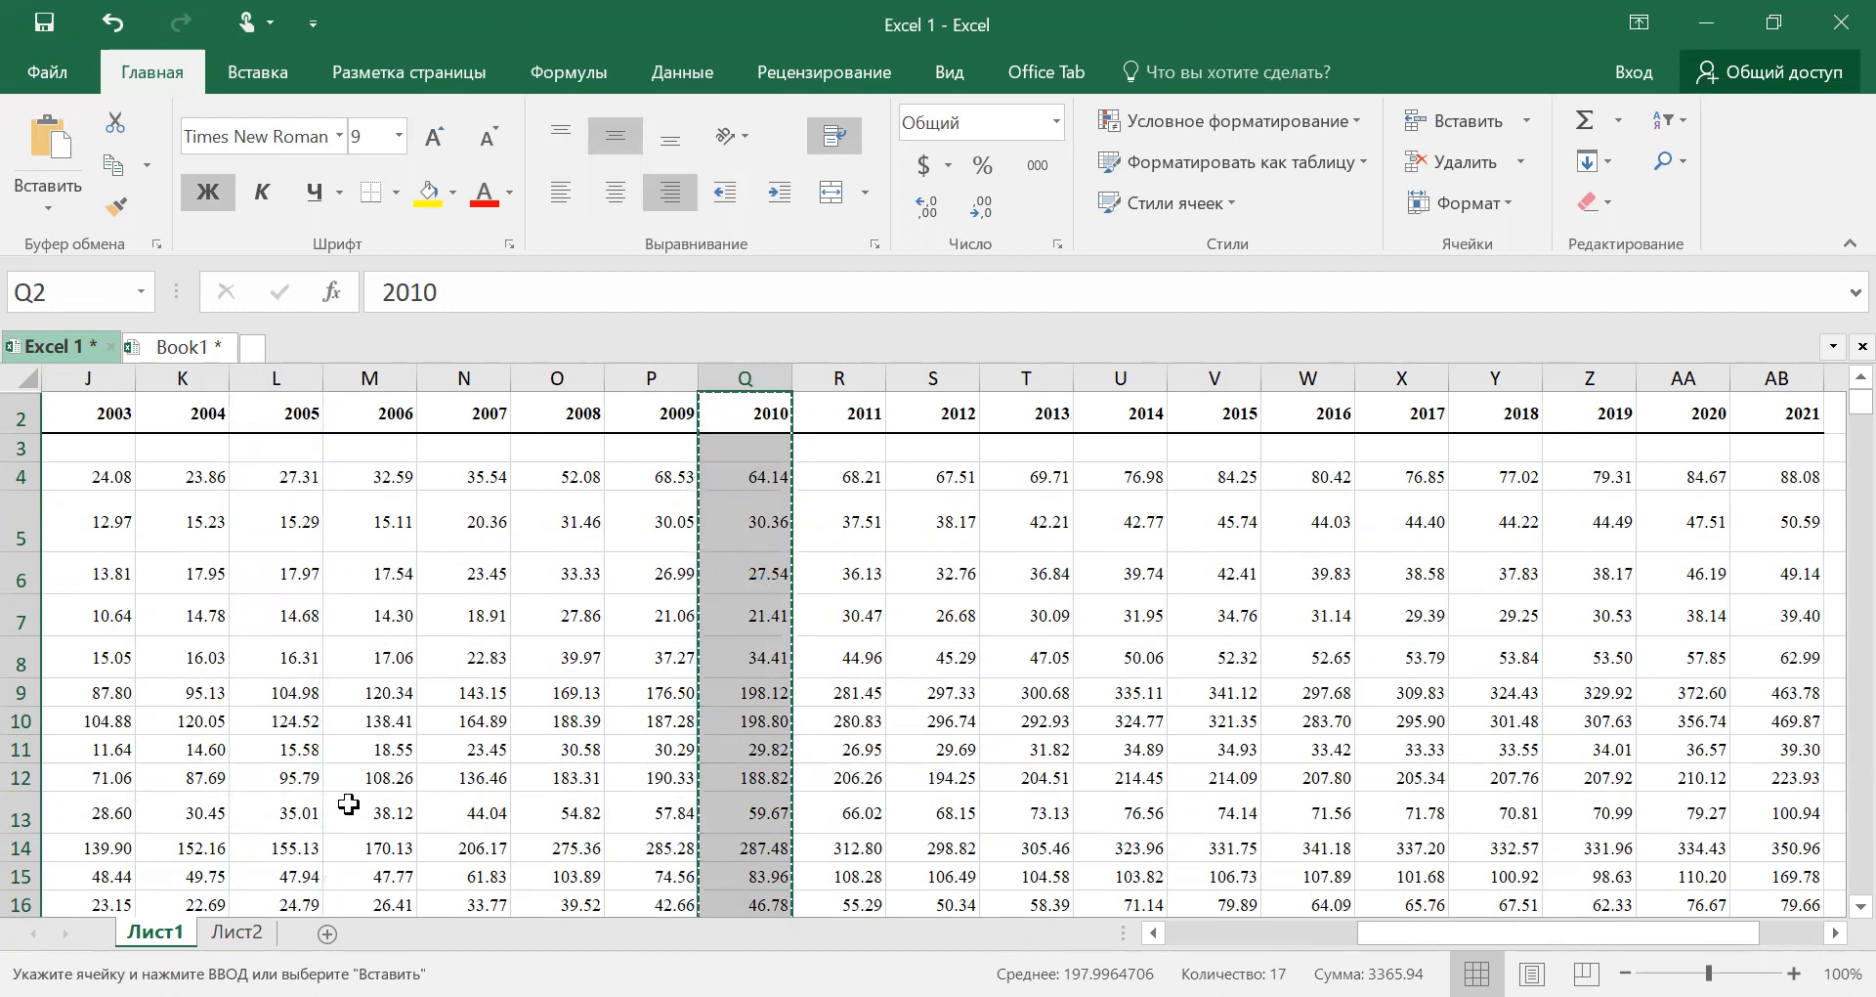
Paste the copied 2010 data into Лист2 starting at cell D2 and check the pasted rows
click(241, 933)
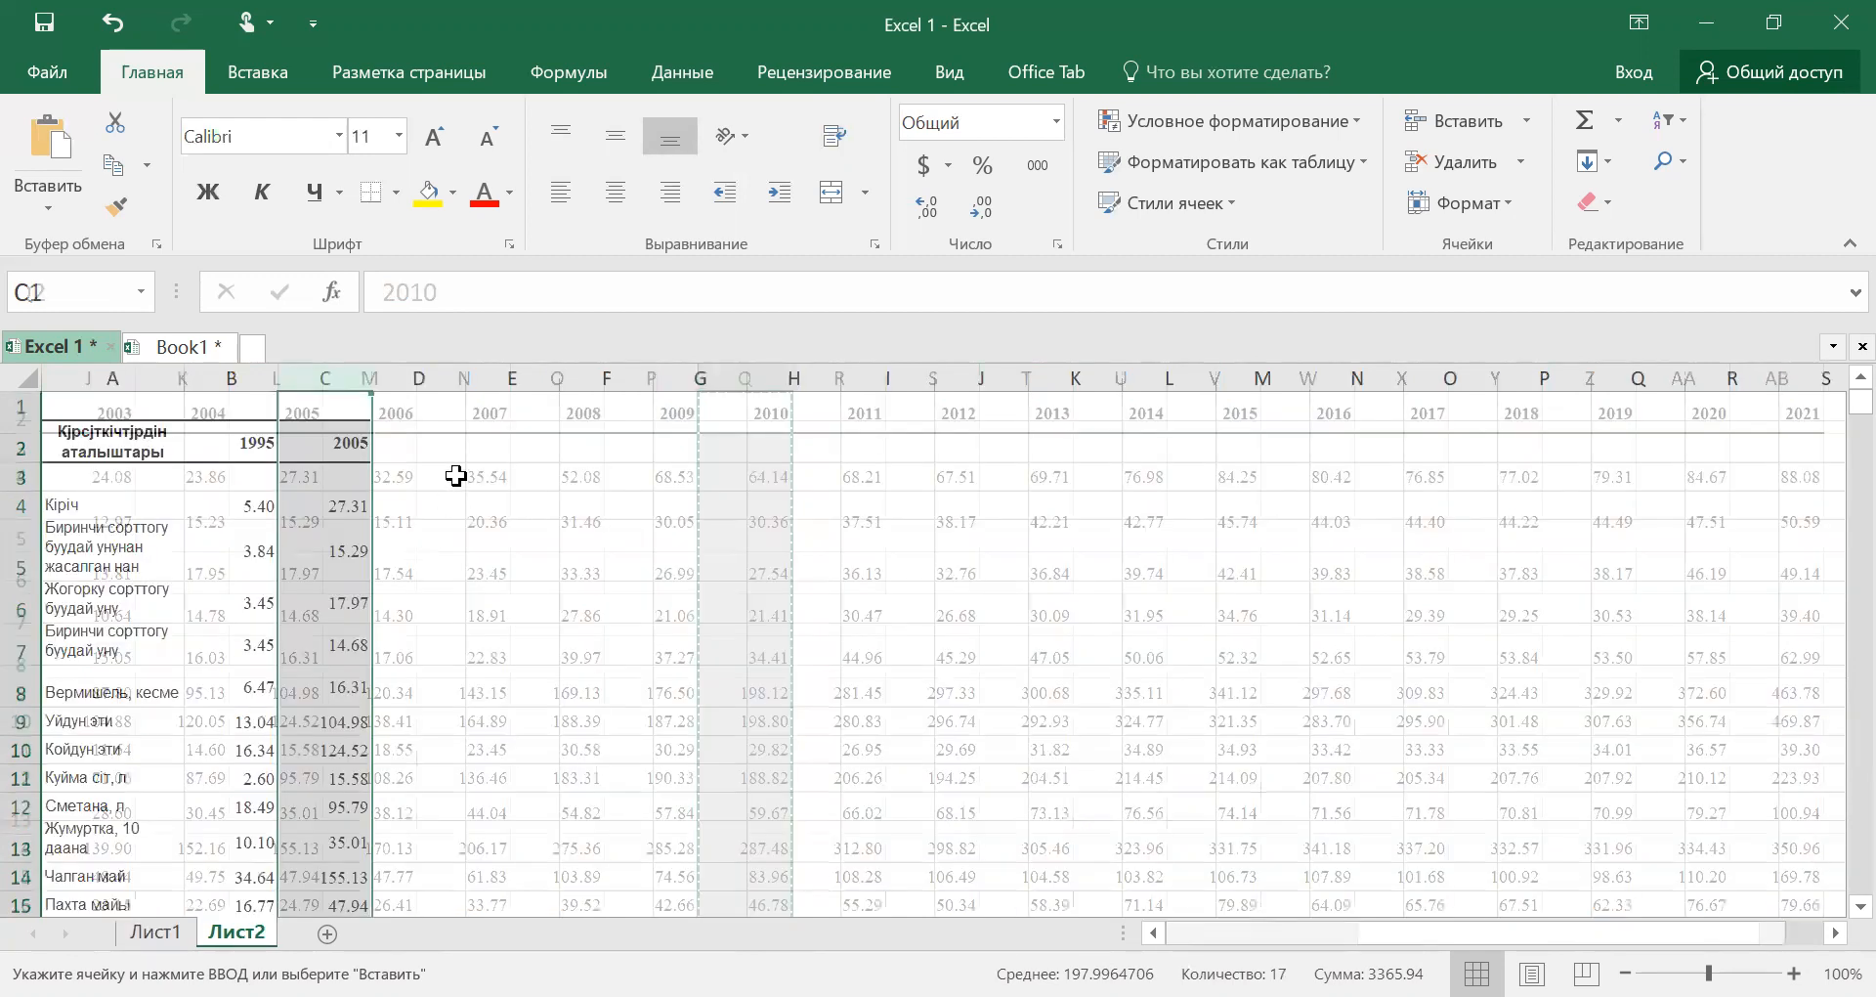
click(404, 443)
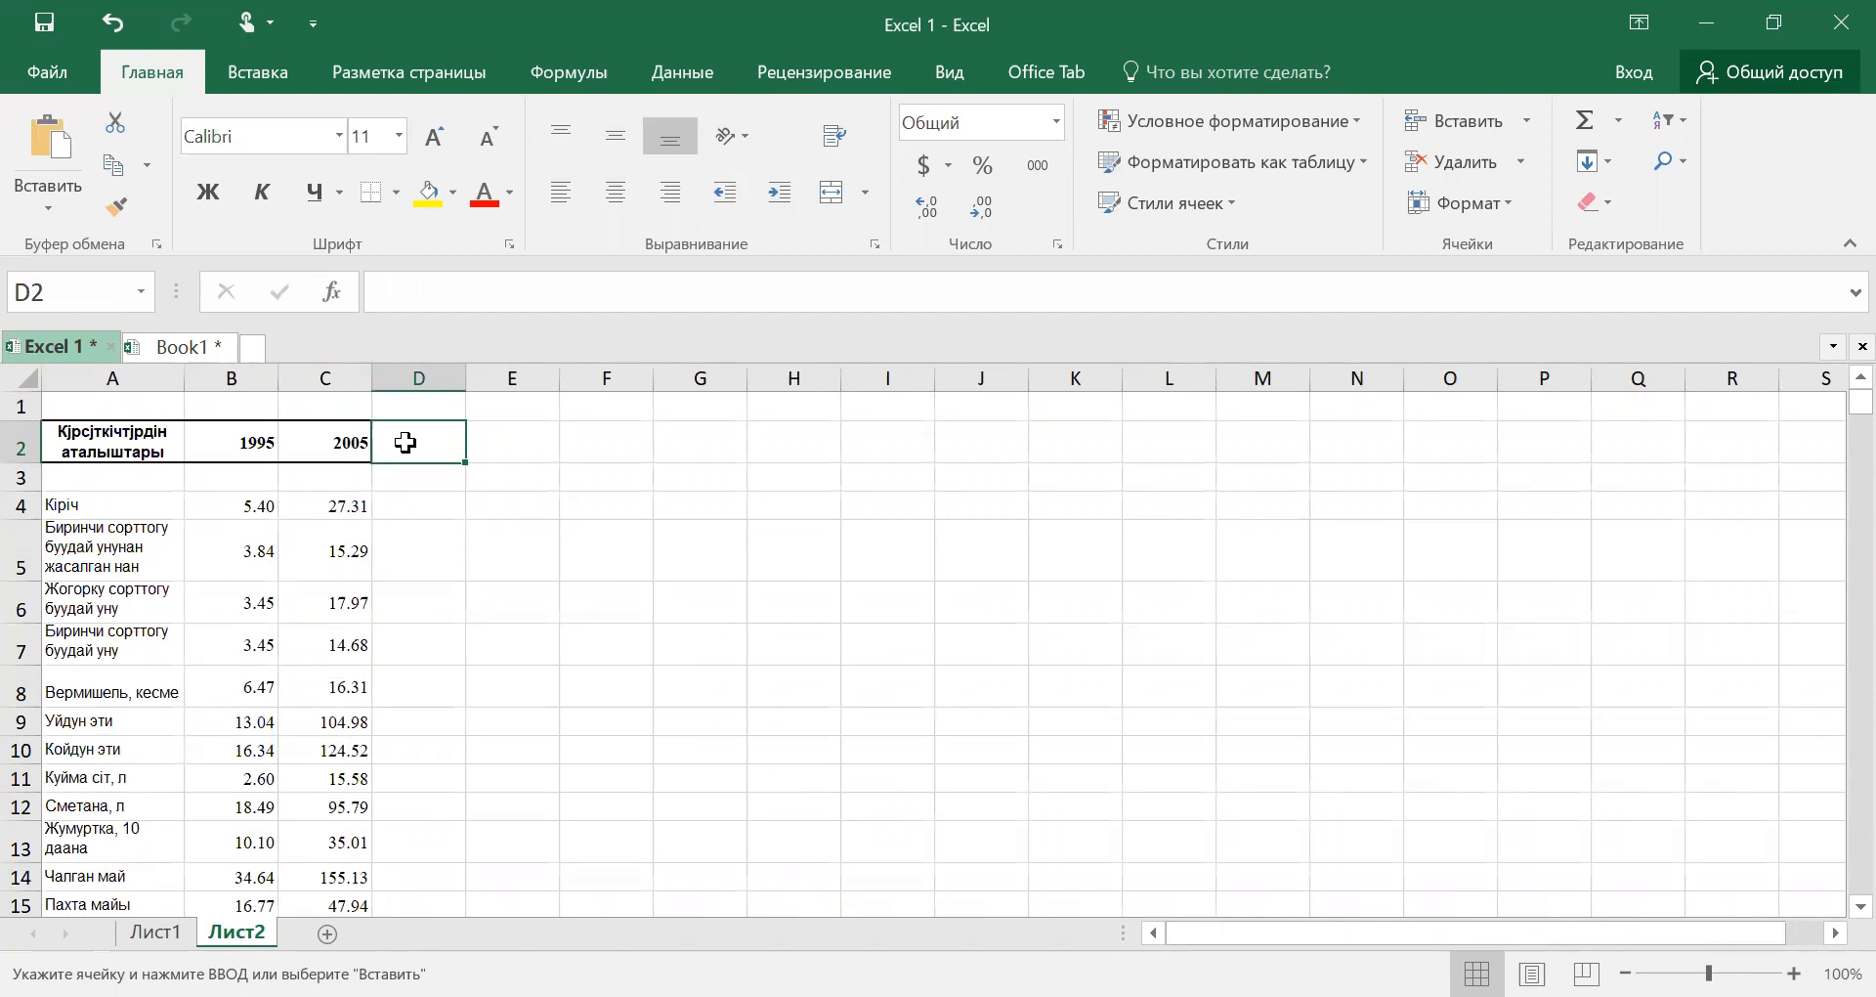
key(ctrl+v)
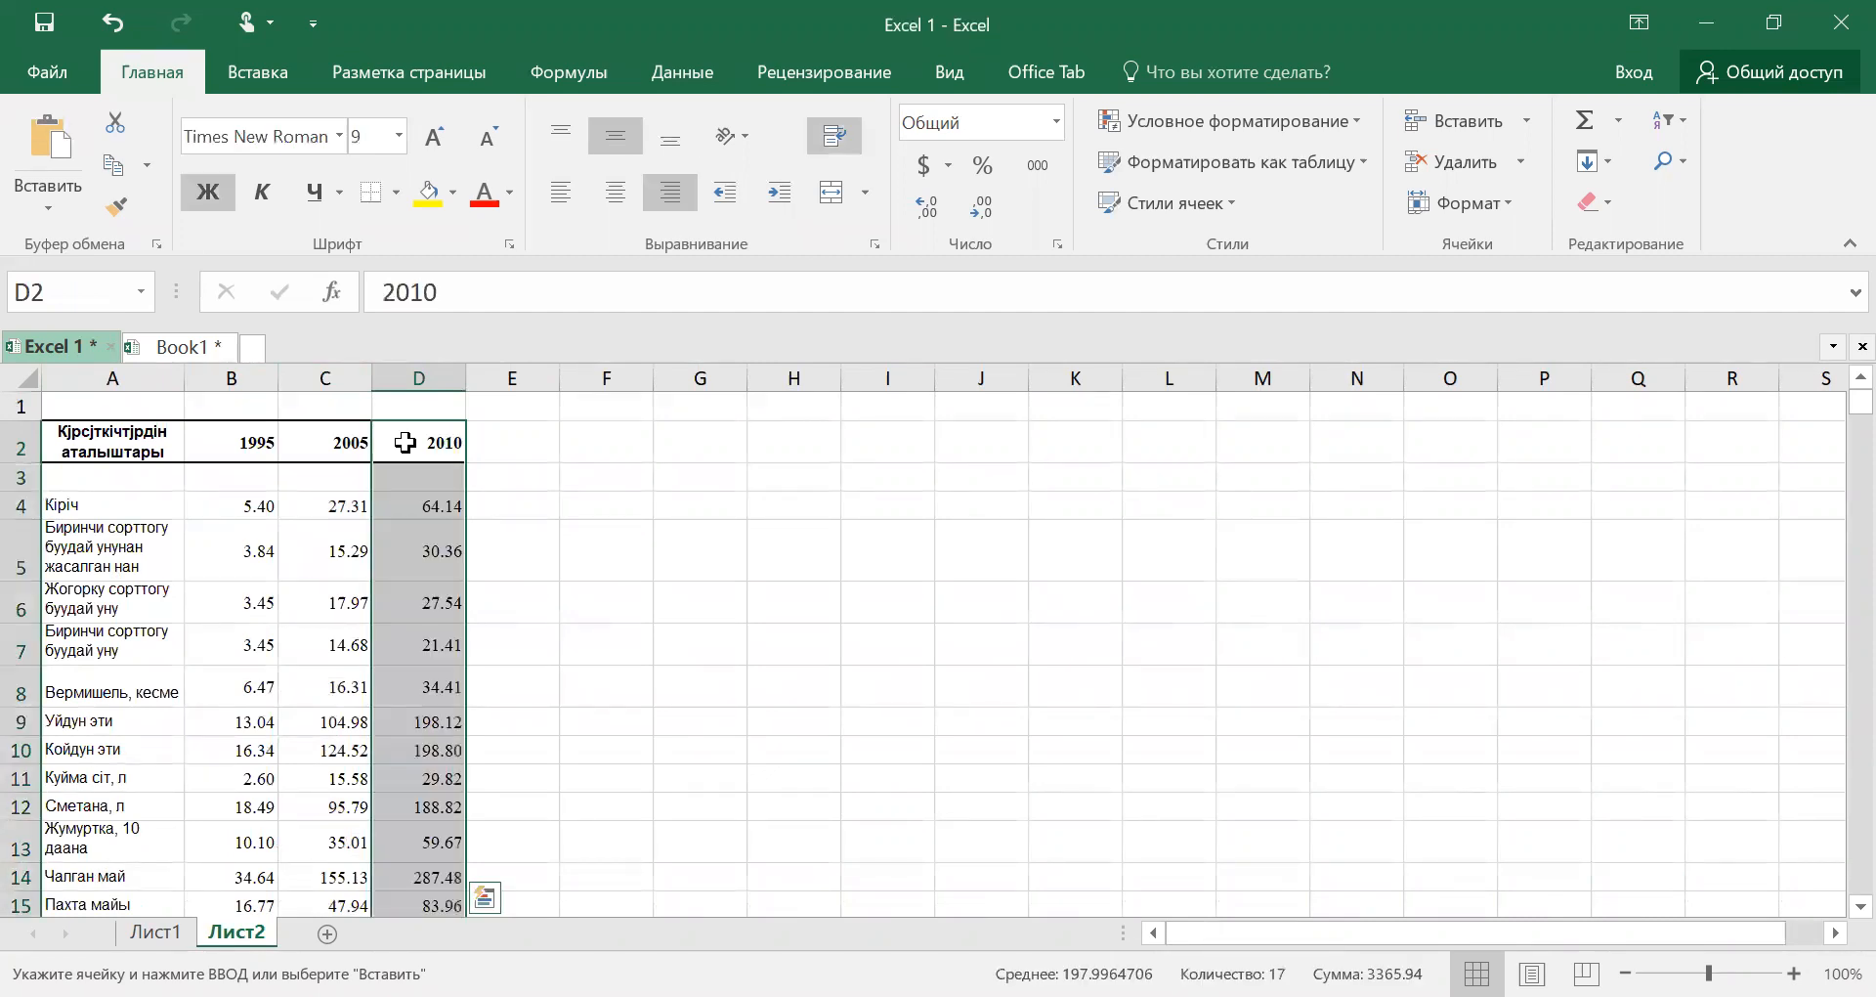
scroll(787, 471, down, 3)
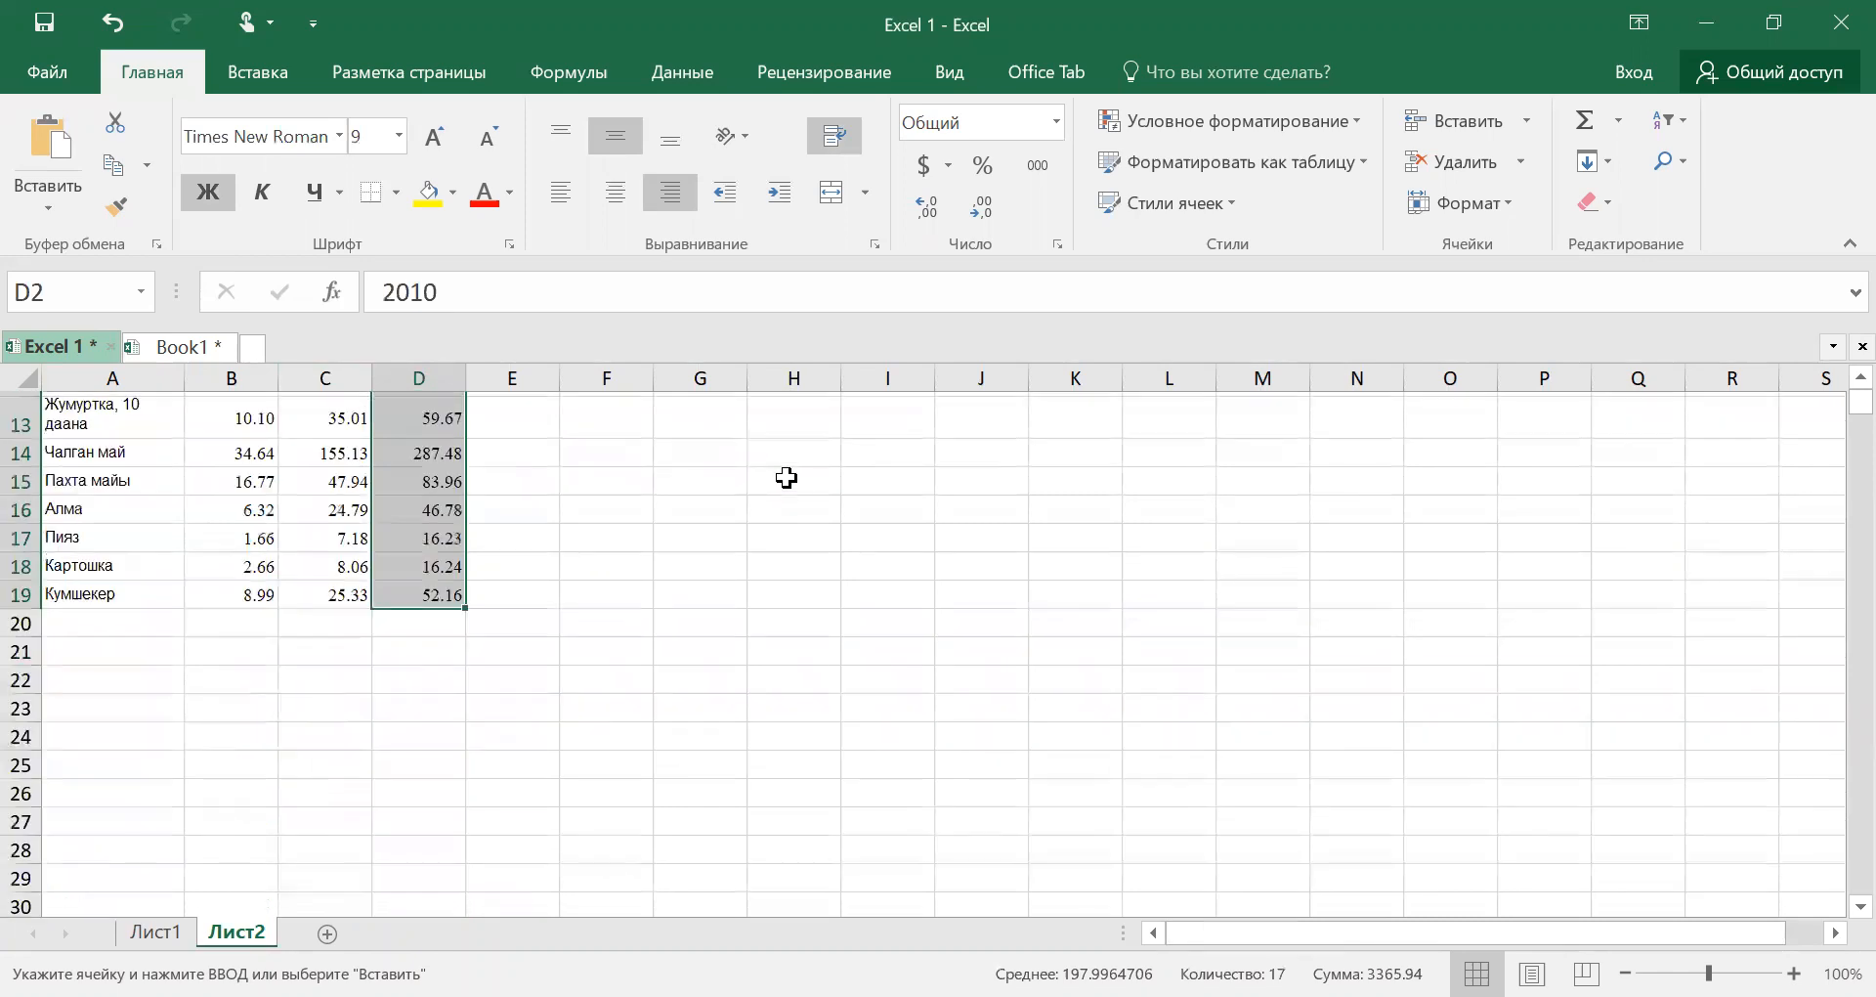
scroll(797, 517, up, 3)
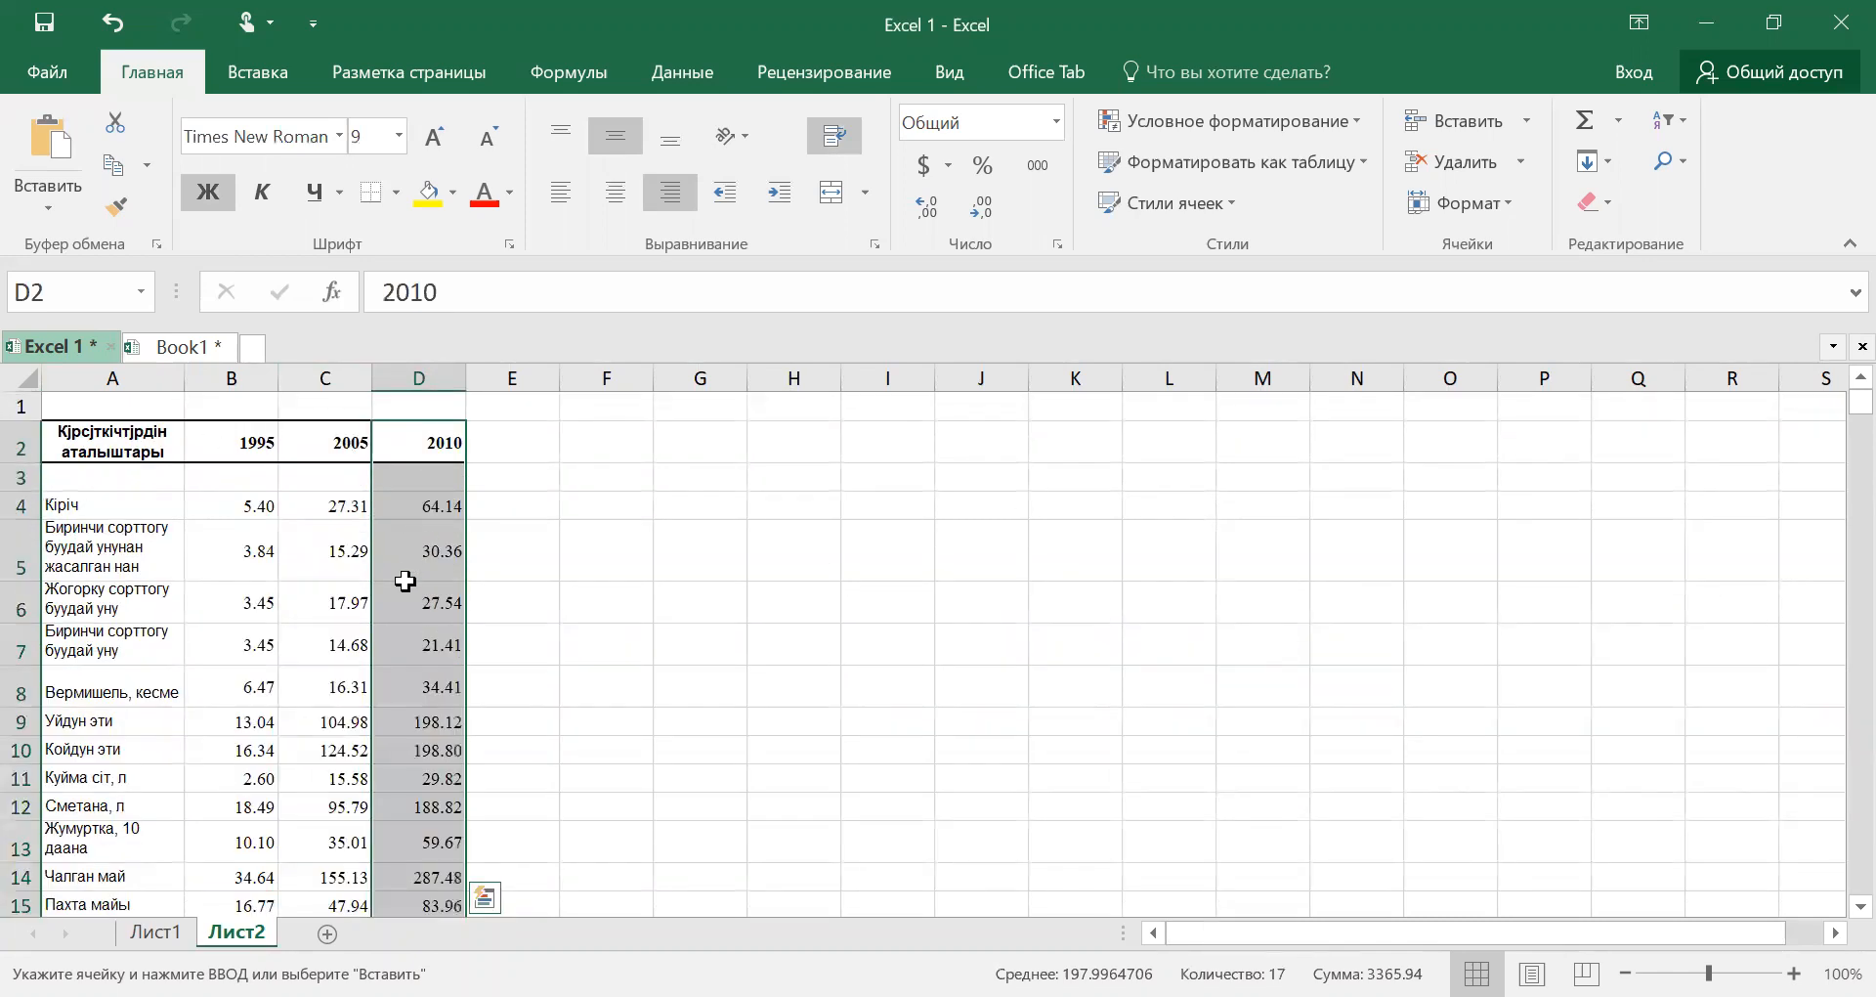
click(173, 931)
click(1163, 618)
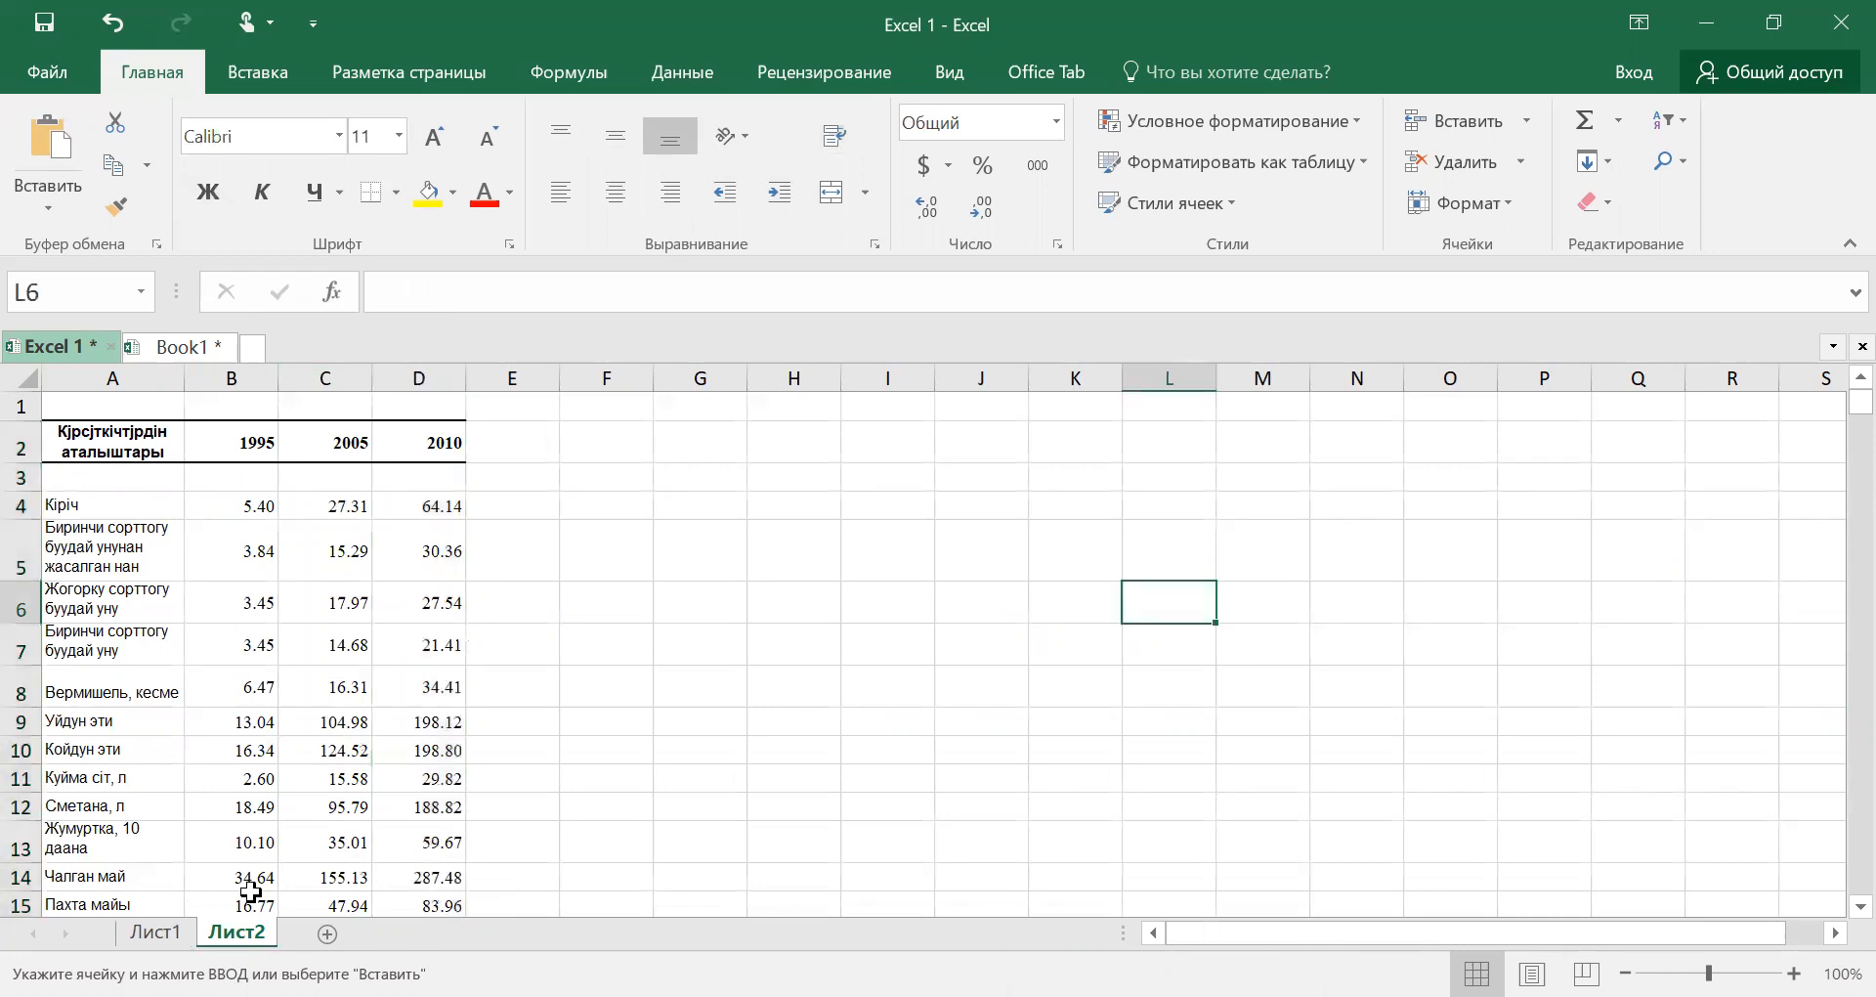
Copy the whole adjacent columns Z through AB, holding the years 2019, 2020 and 2021, on Лист1
click(137, 935)
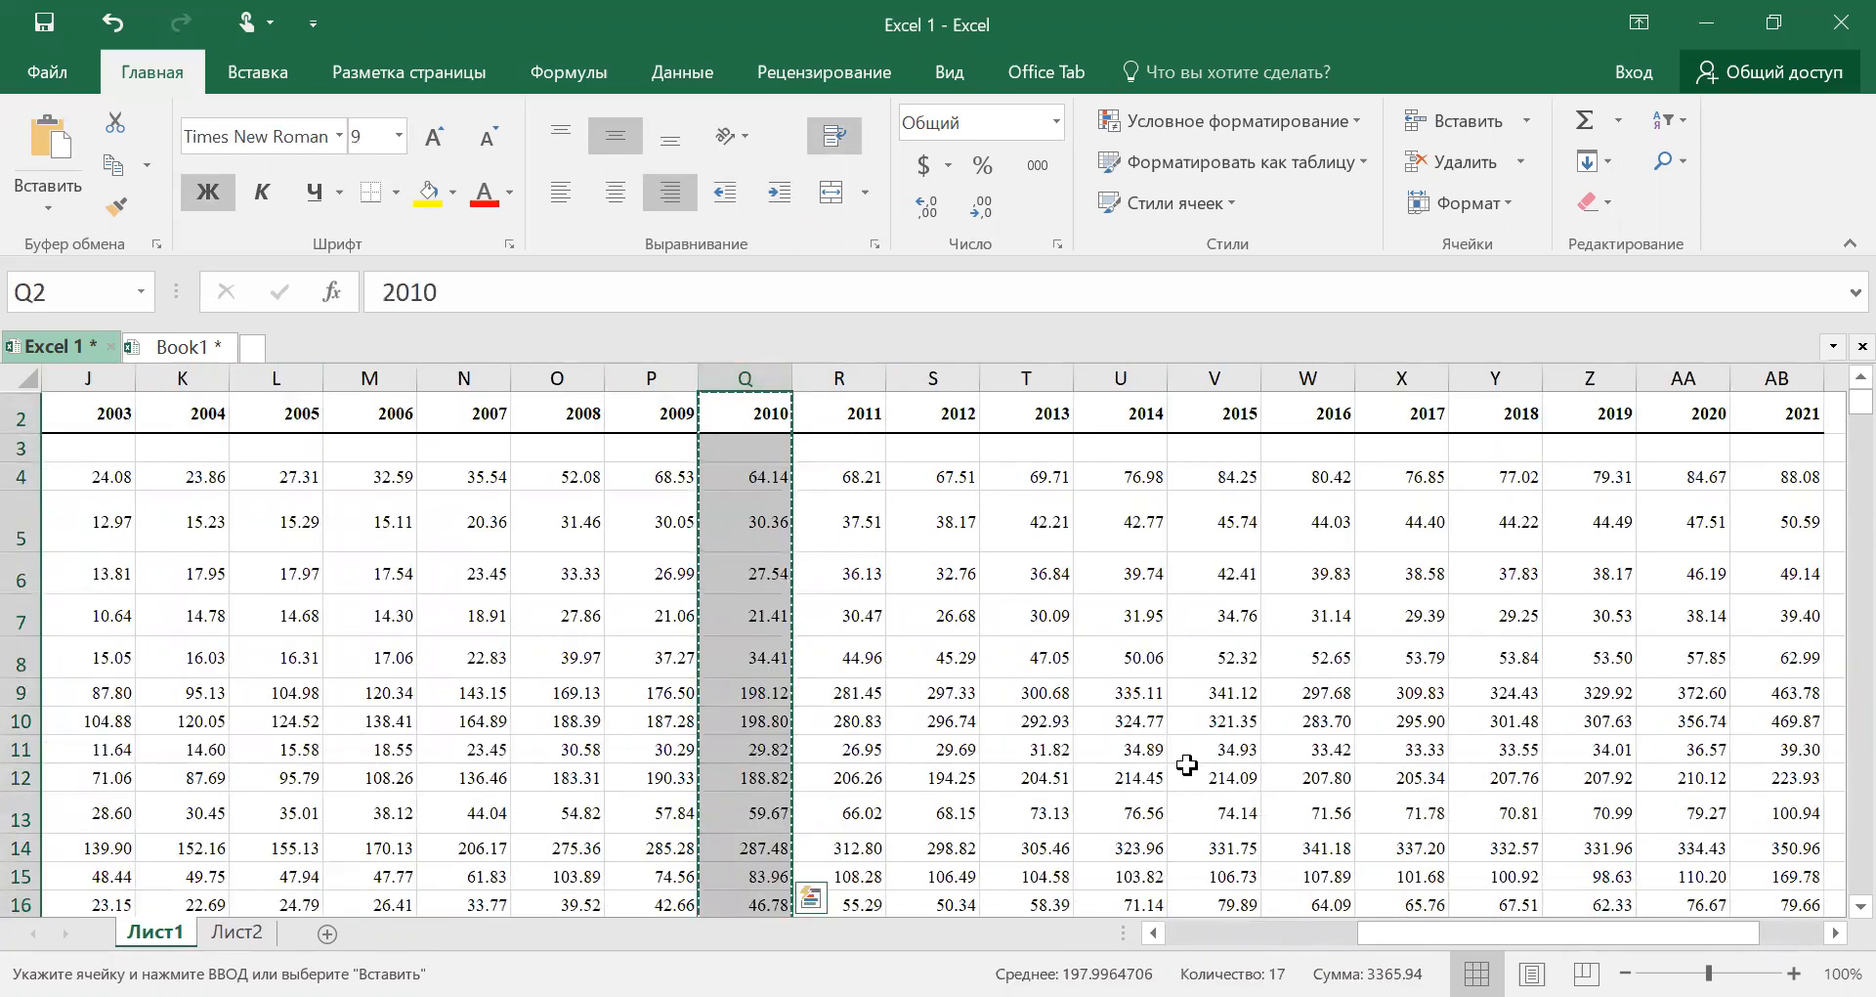
drag(1430, 934, 1493, 935)
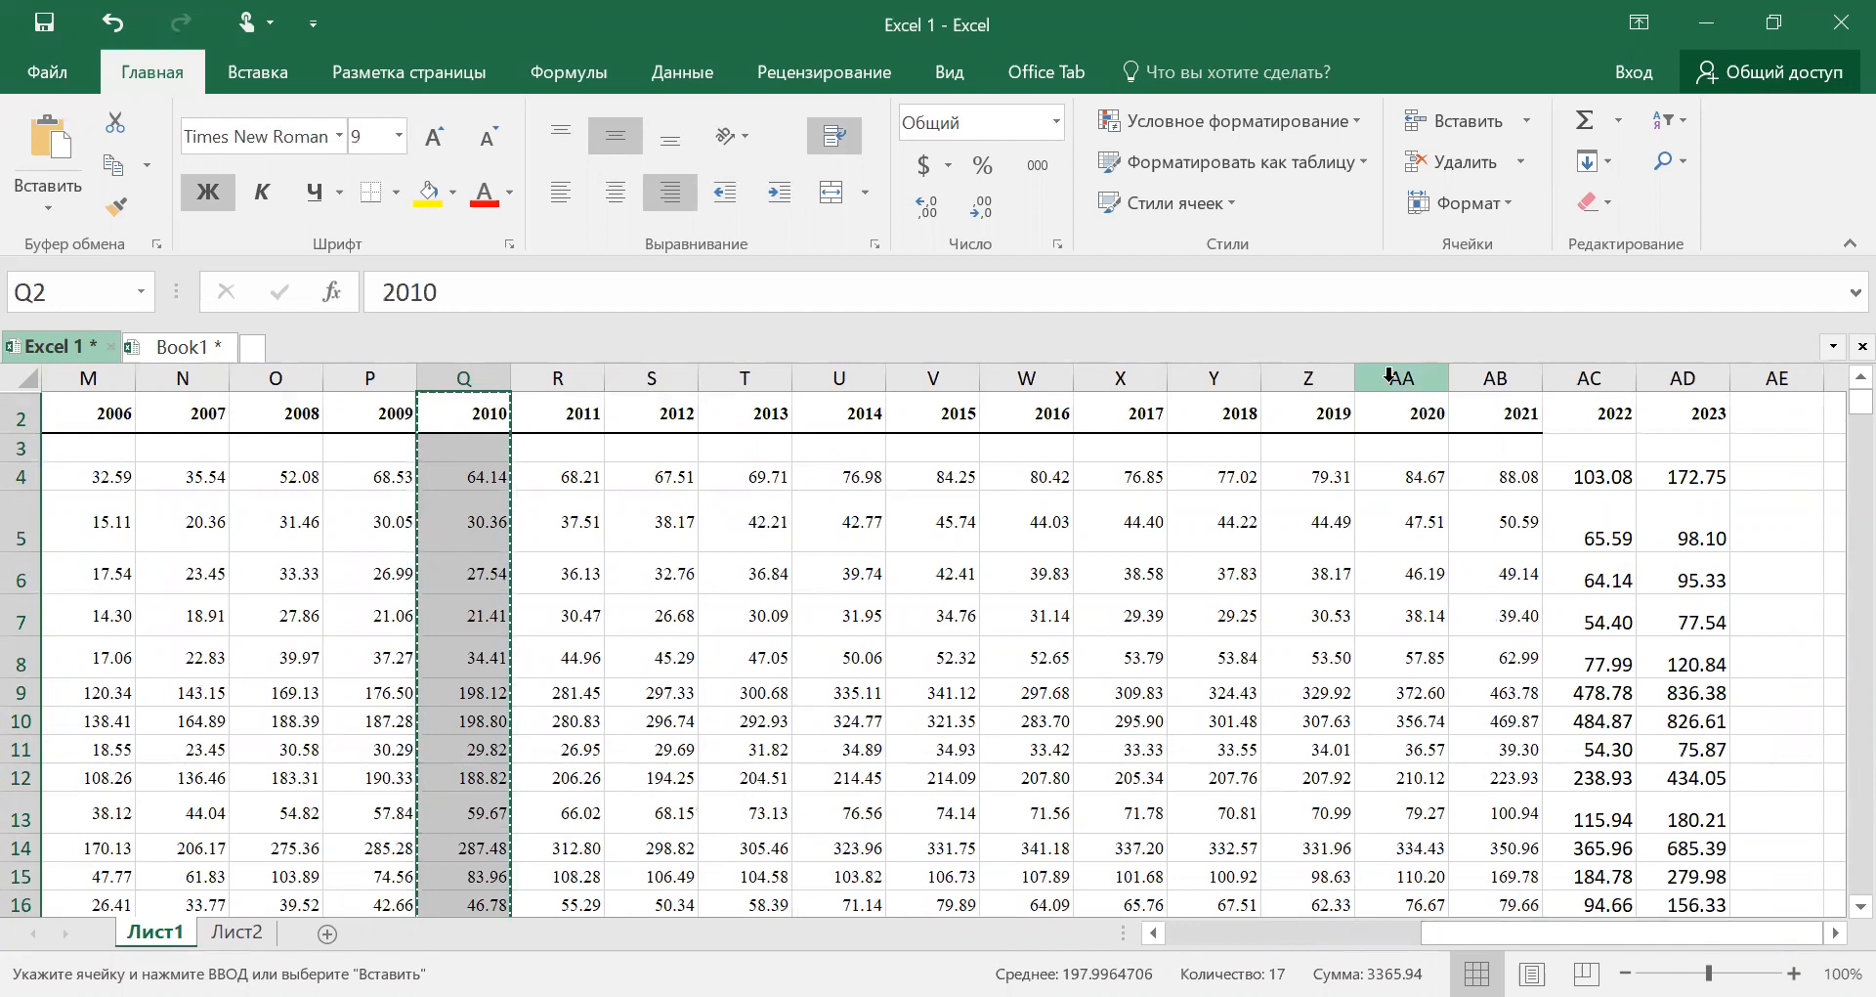
click(1295, 378)
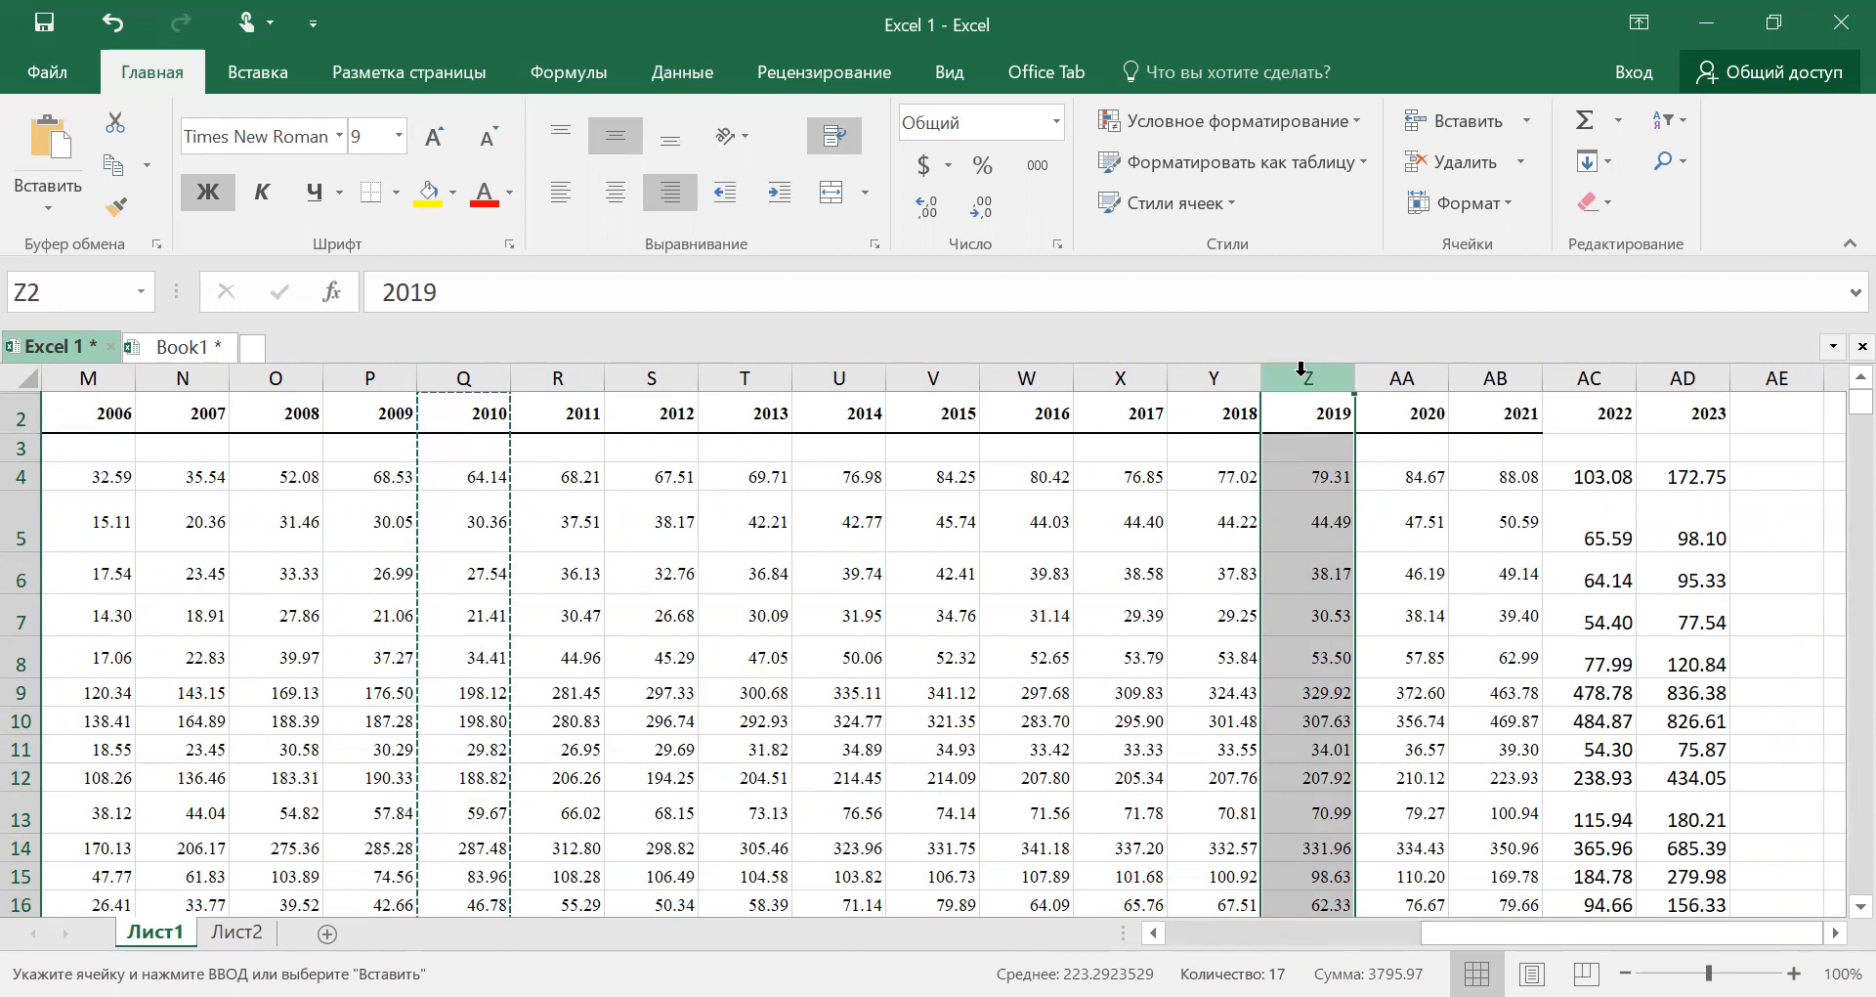
drag(1308, 377, 1462, 376)
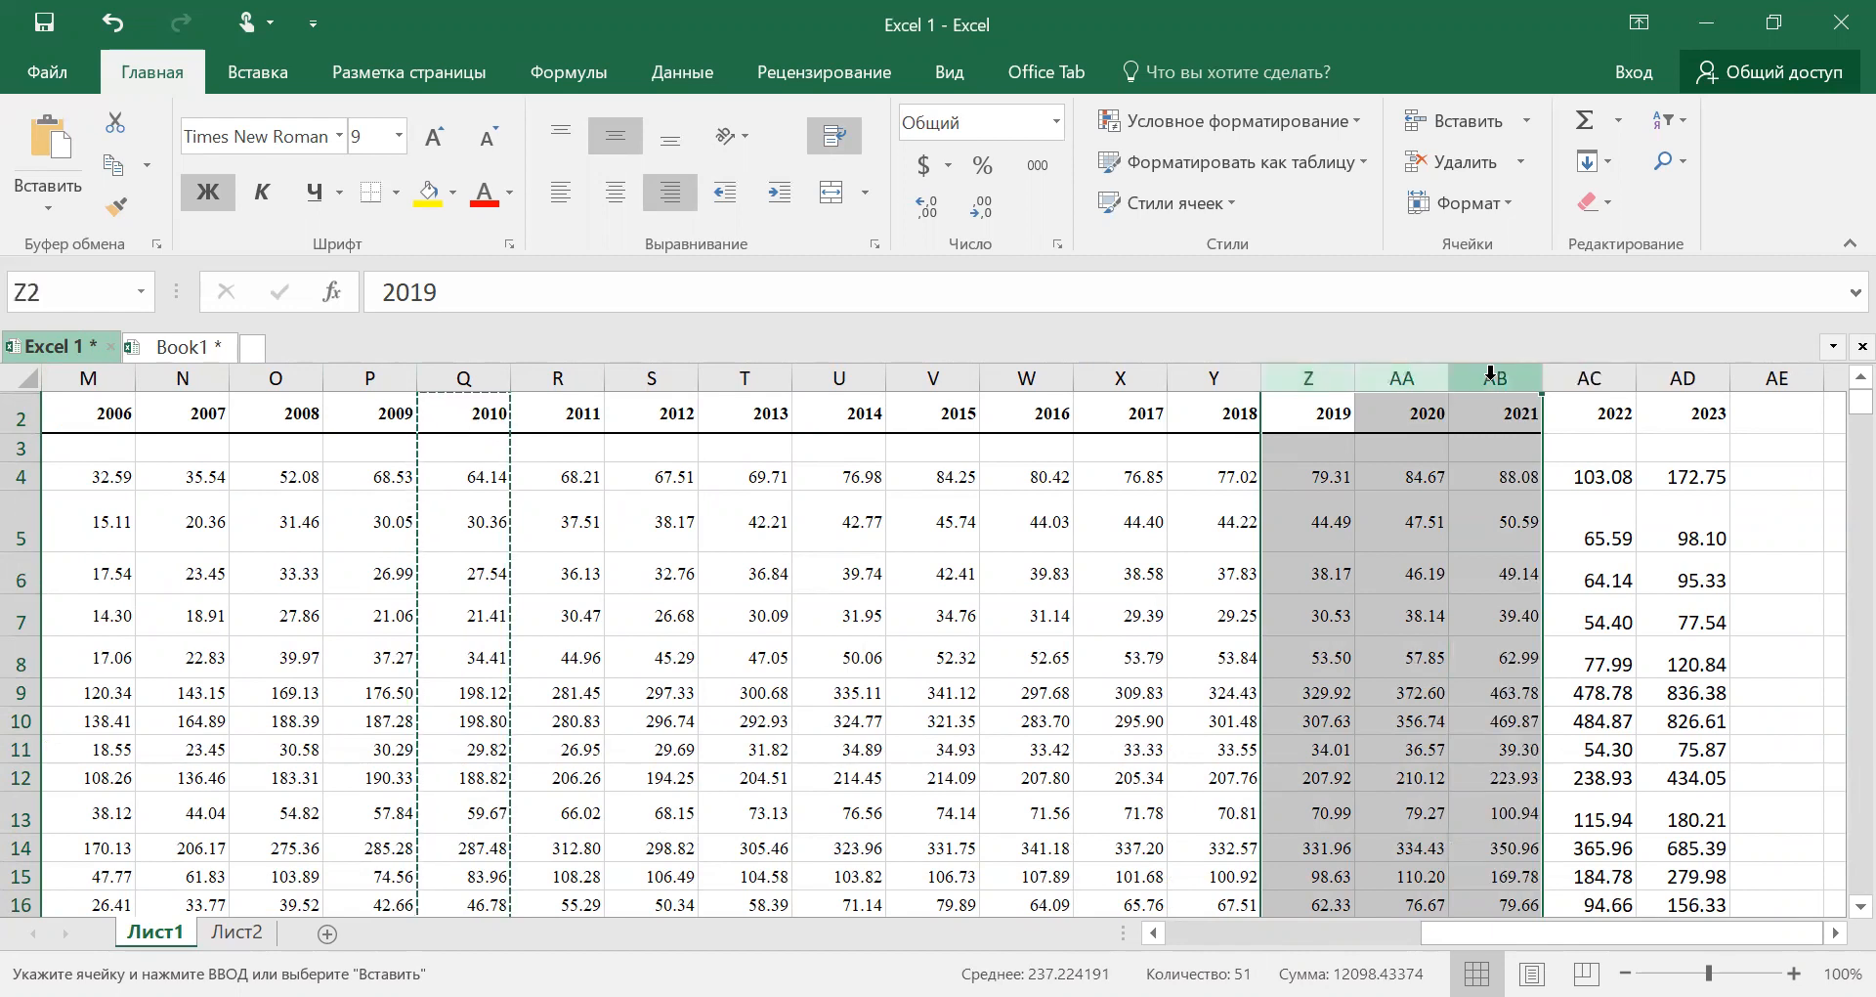
scroll(1463, 504, down, 1)
scroll(1462, 504, up, 1)
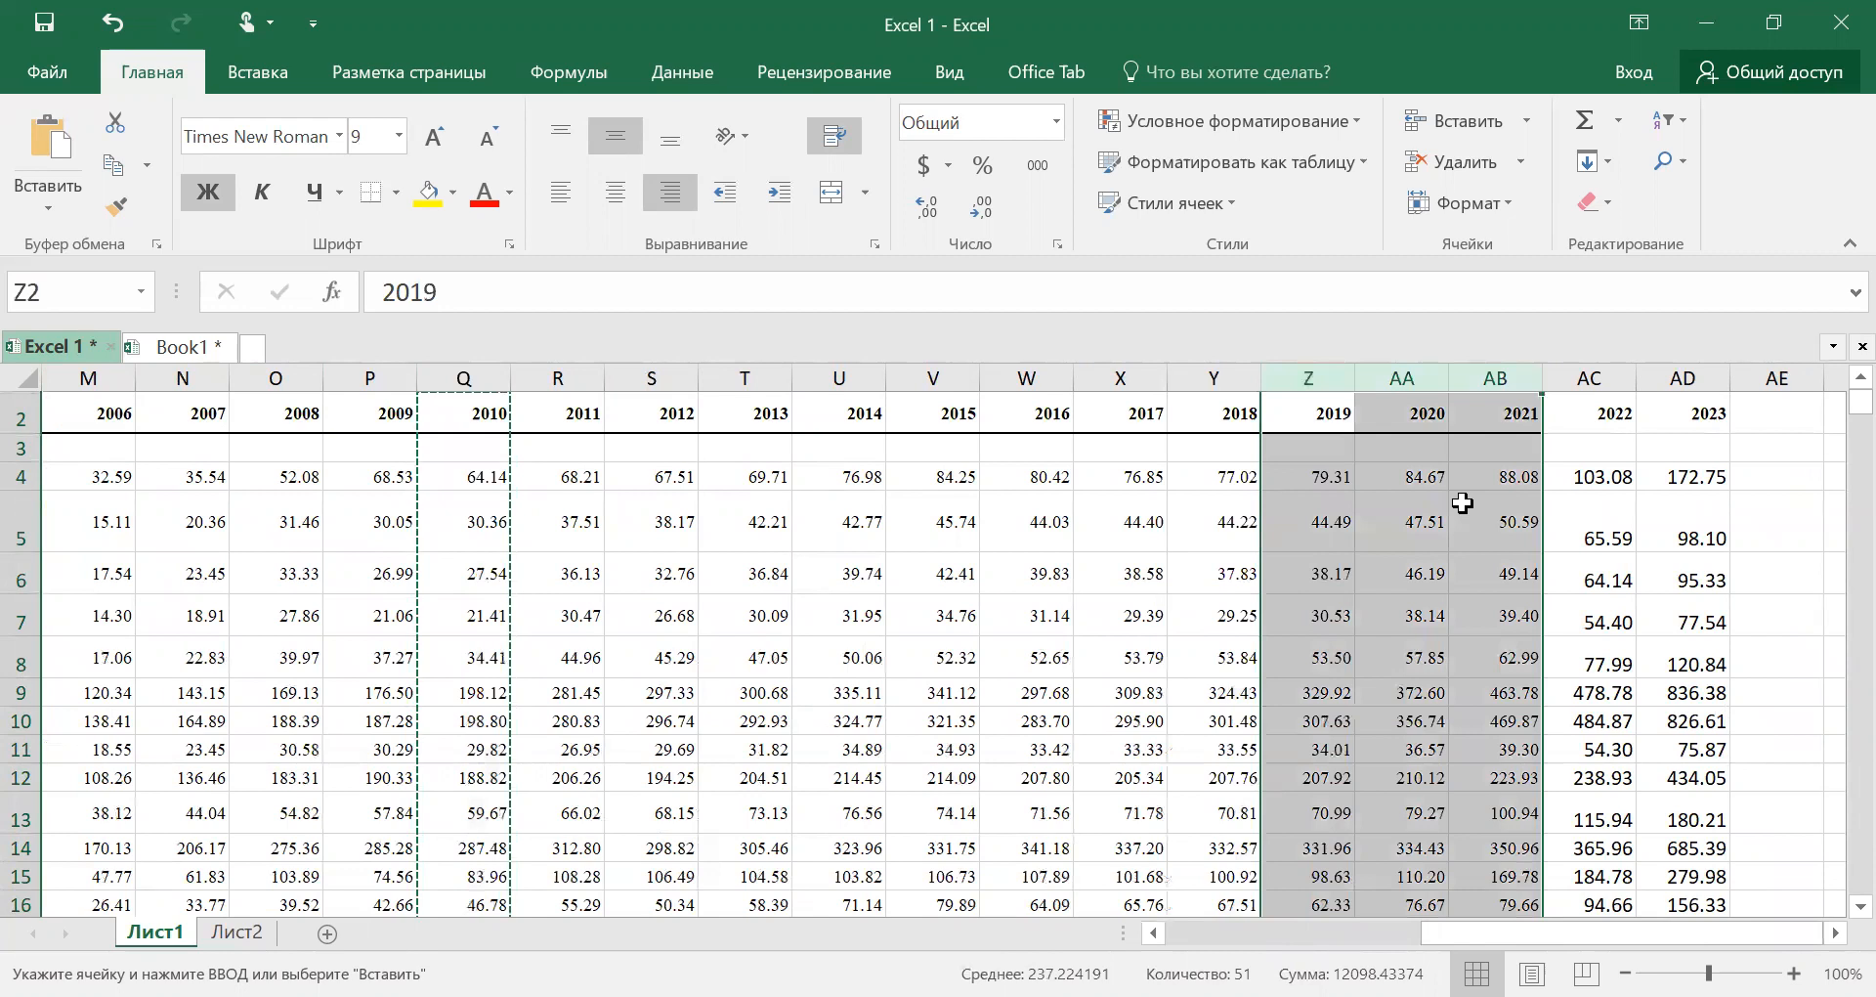
right_click(1372, 482)
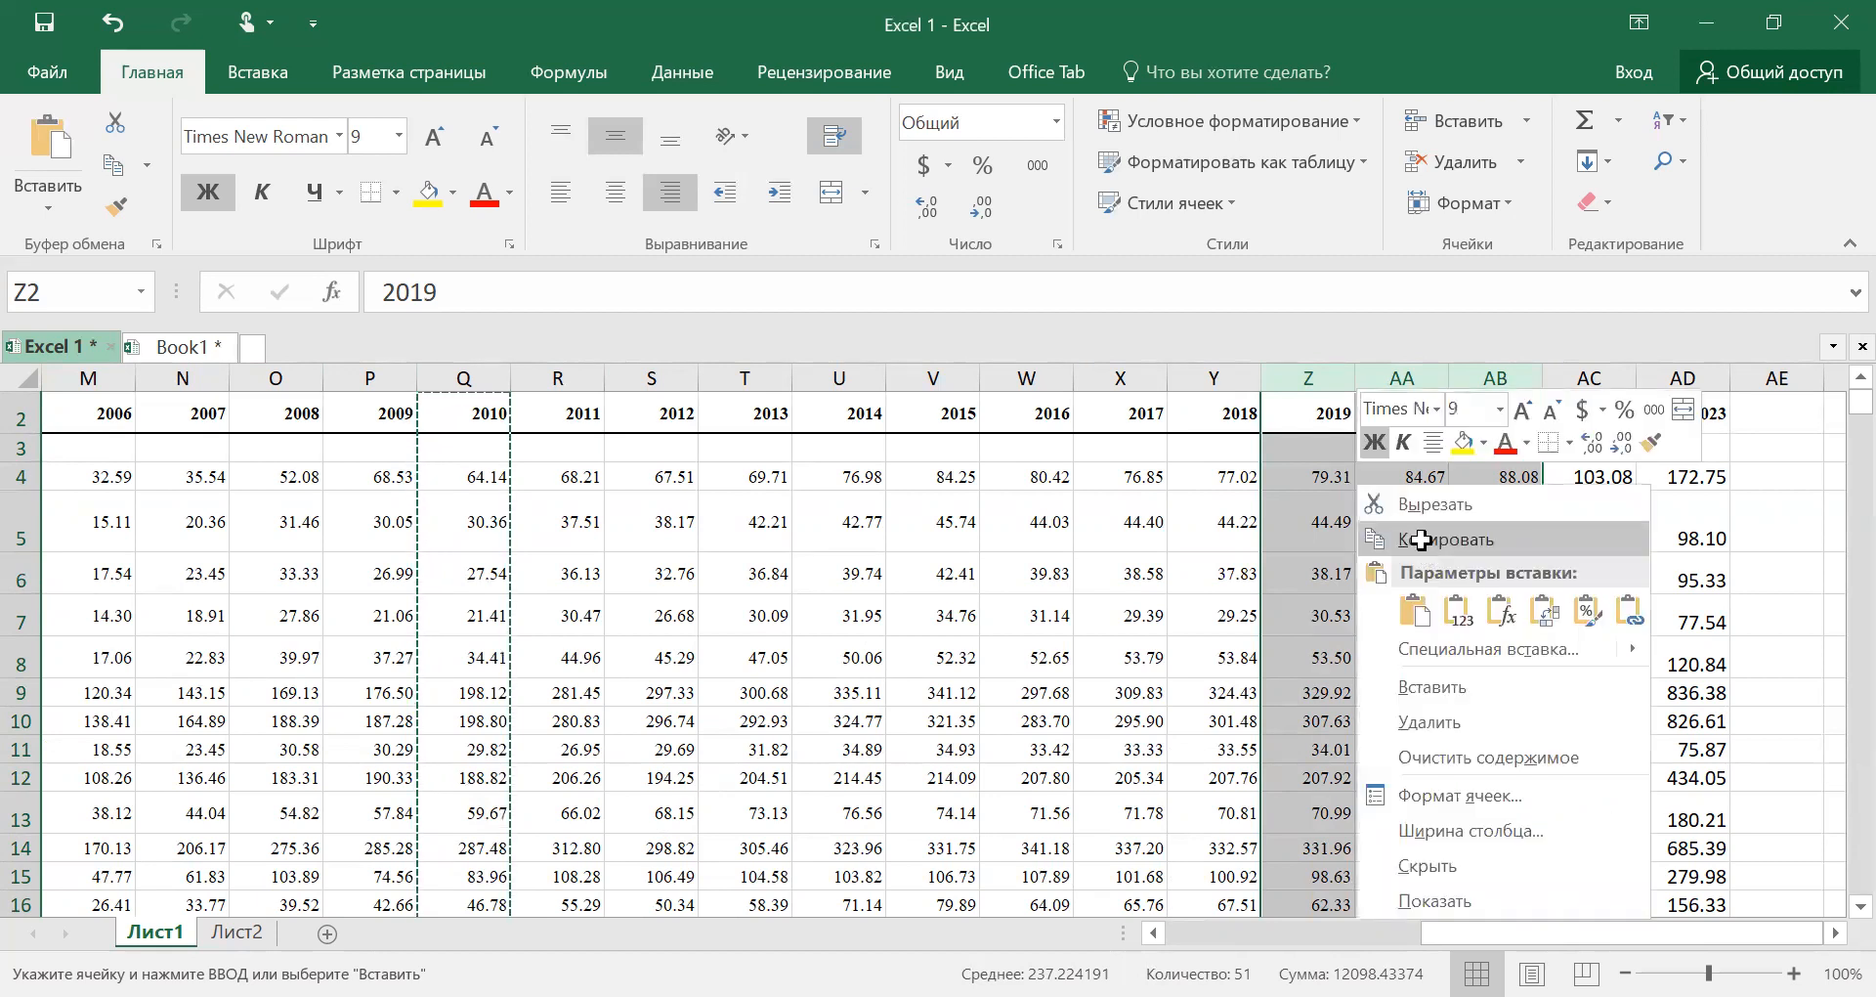
click(1419, 539)
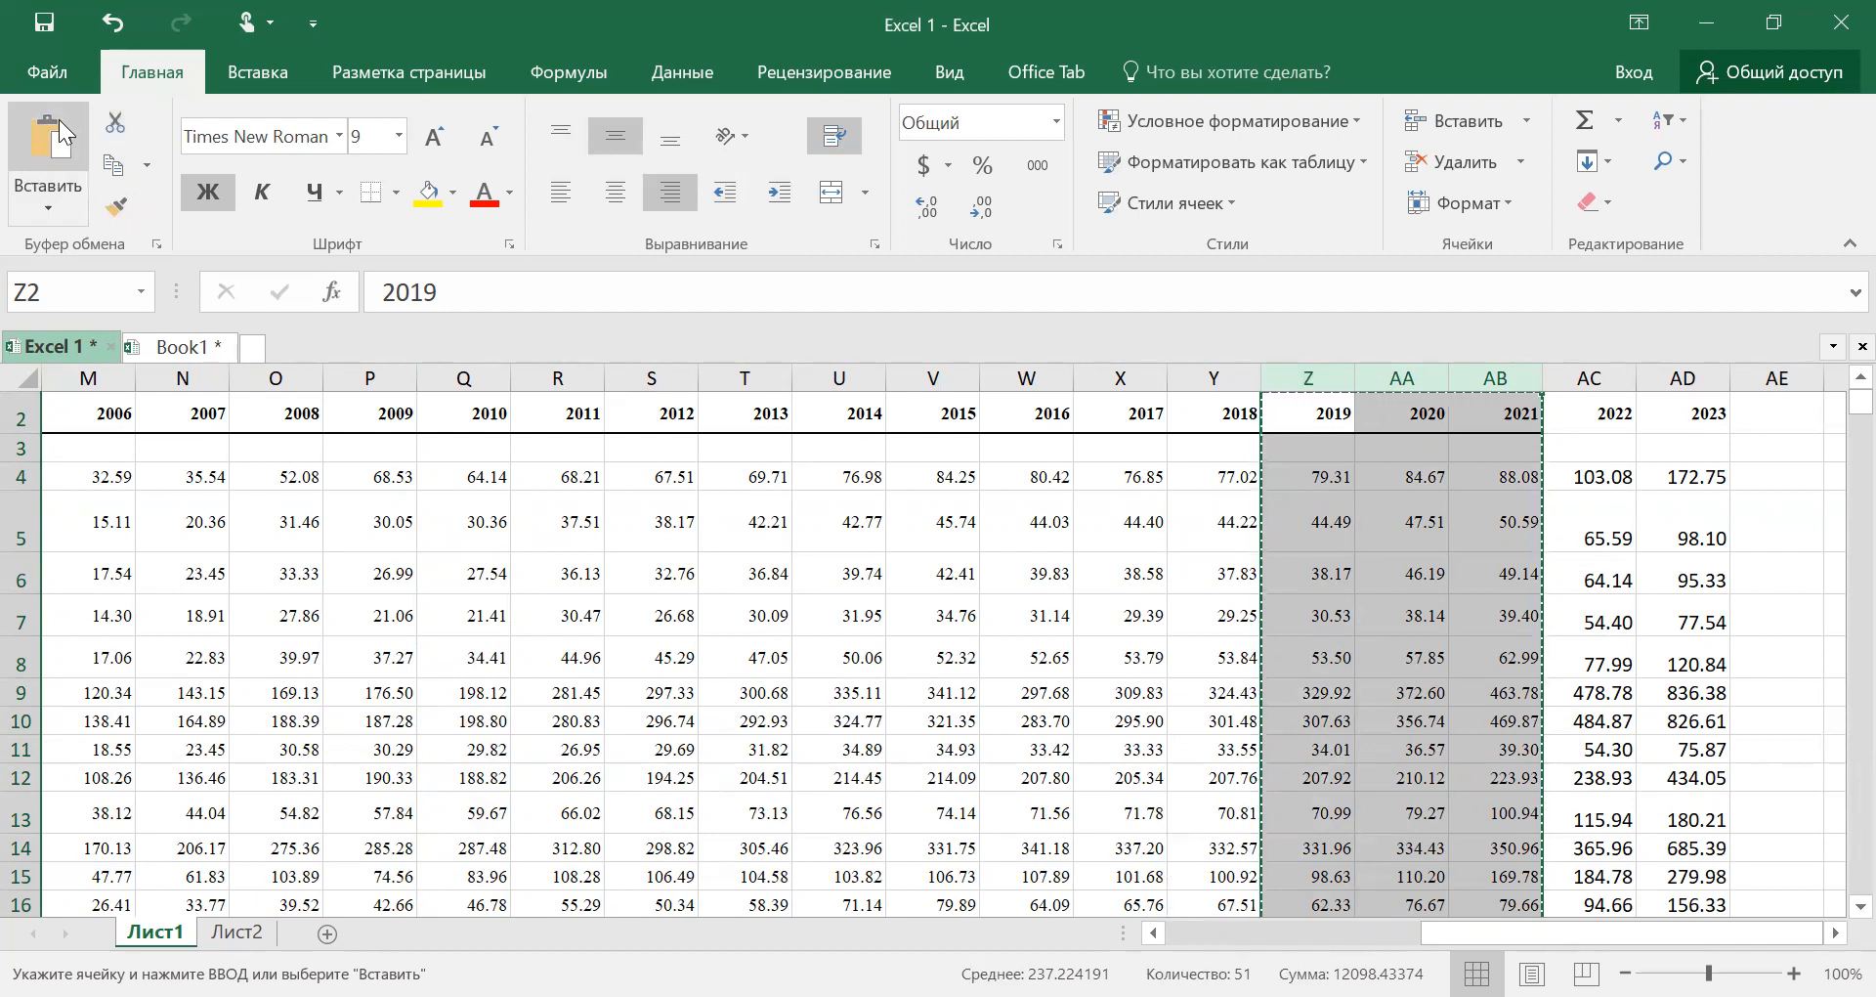
Paste the copied 2019, 2020 and 2021 columns into Лист2 as whole columns starting at column E
click(241, 938)
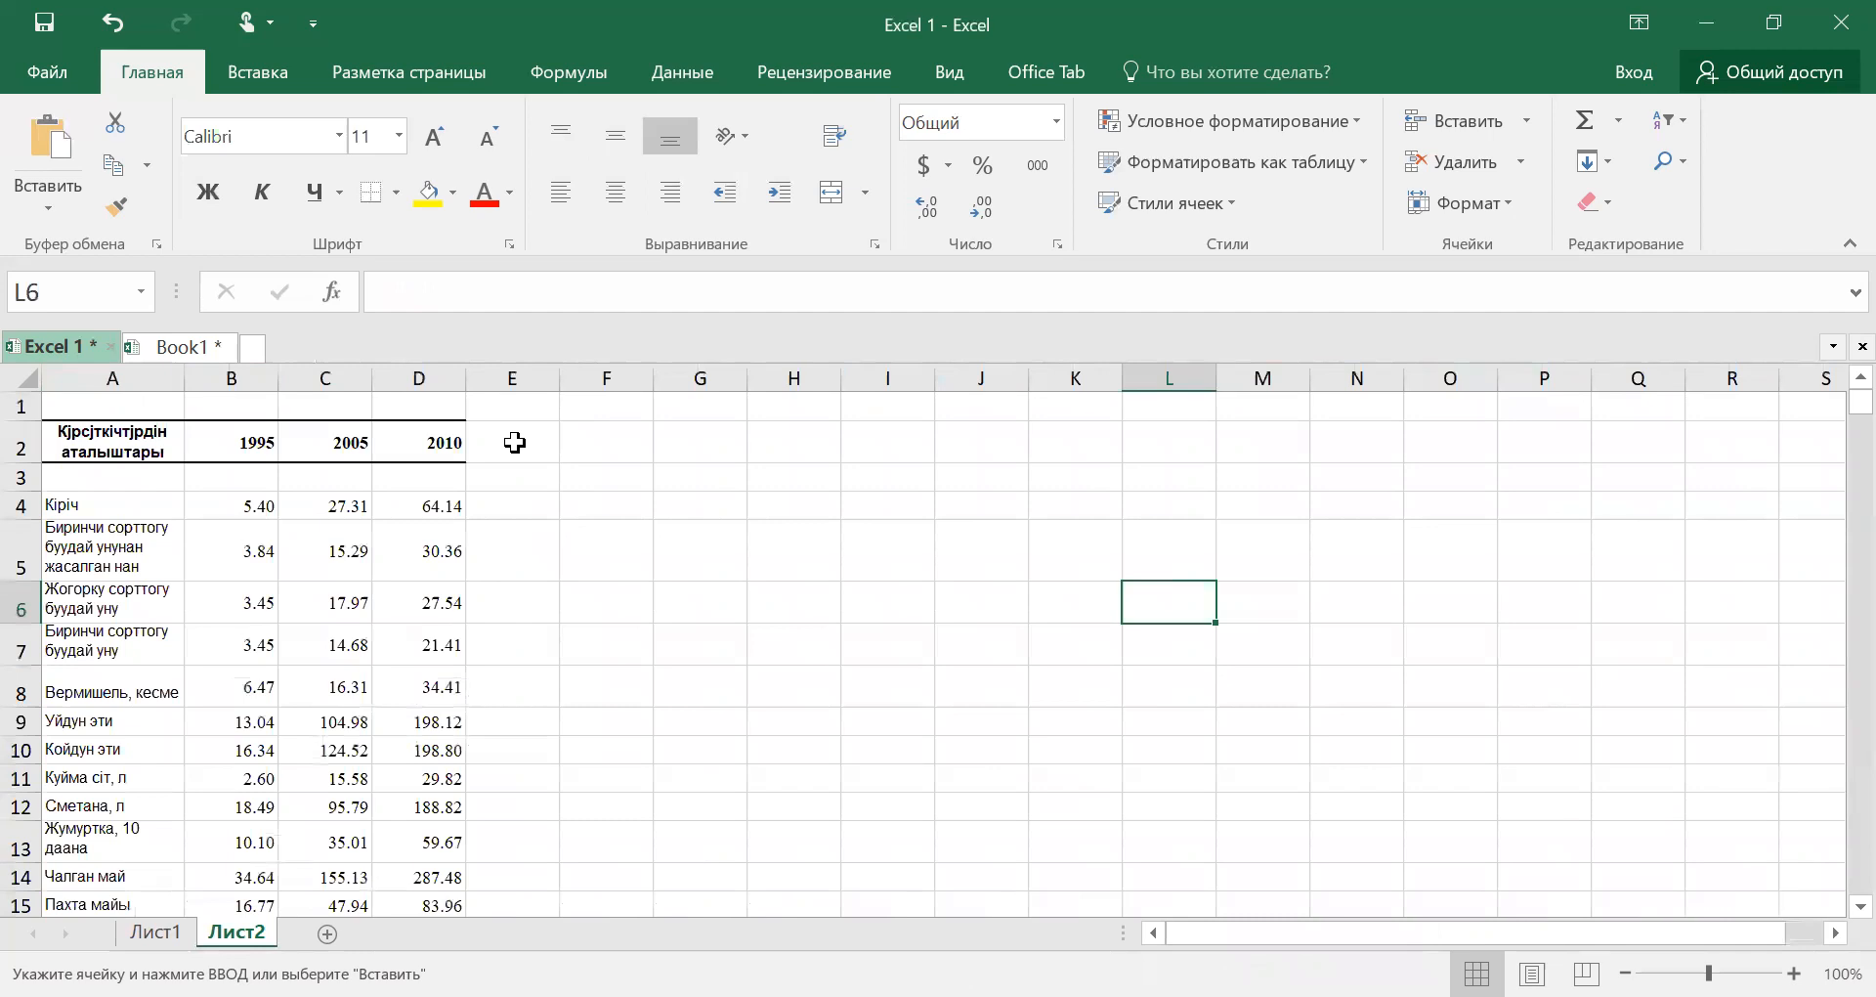
click(515, 443)
click(512, 378)
drag(655, 381, 691, 377)
key(ctrl+v)
click(868, 516)
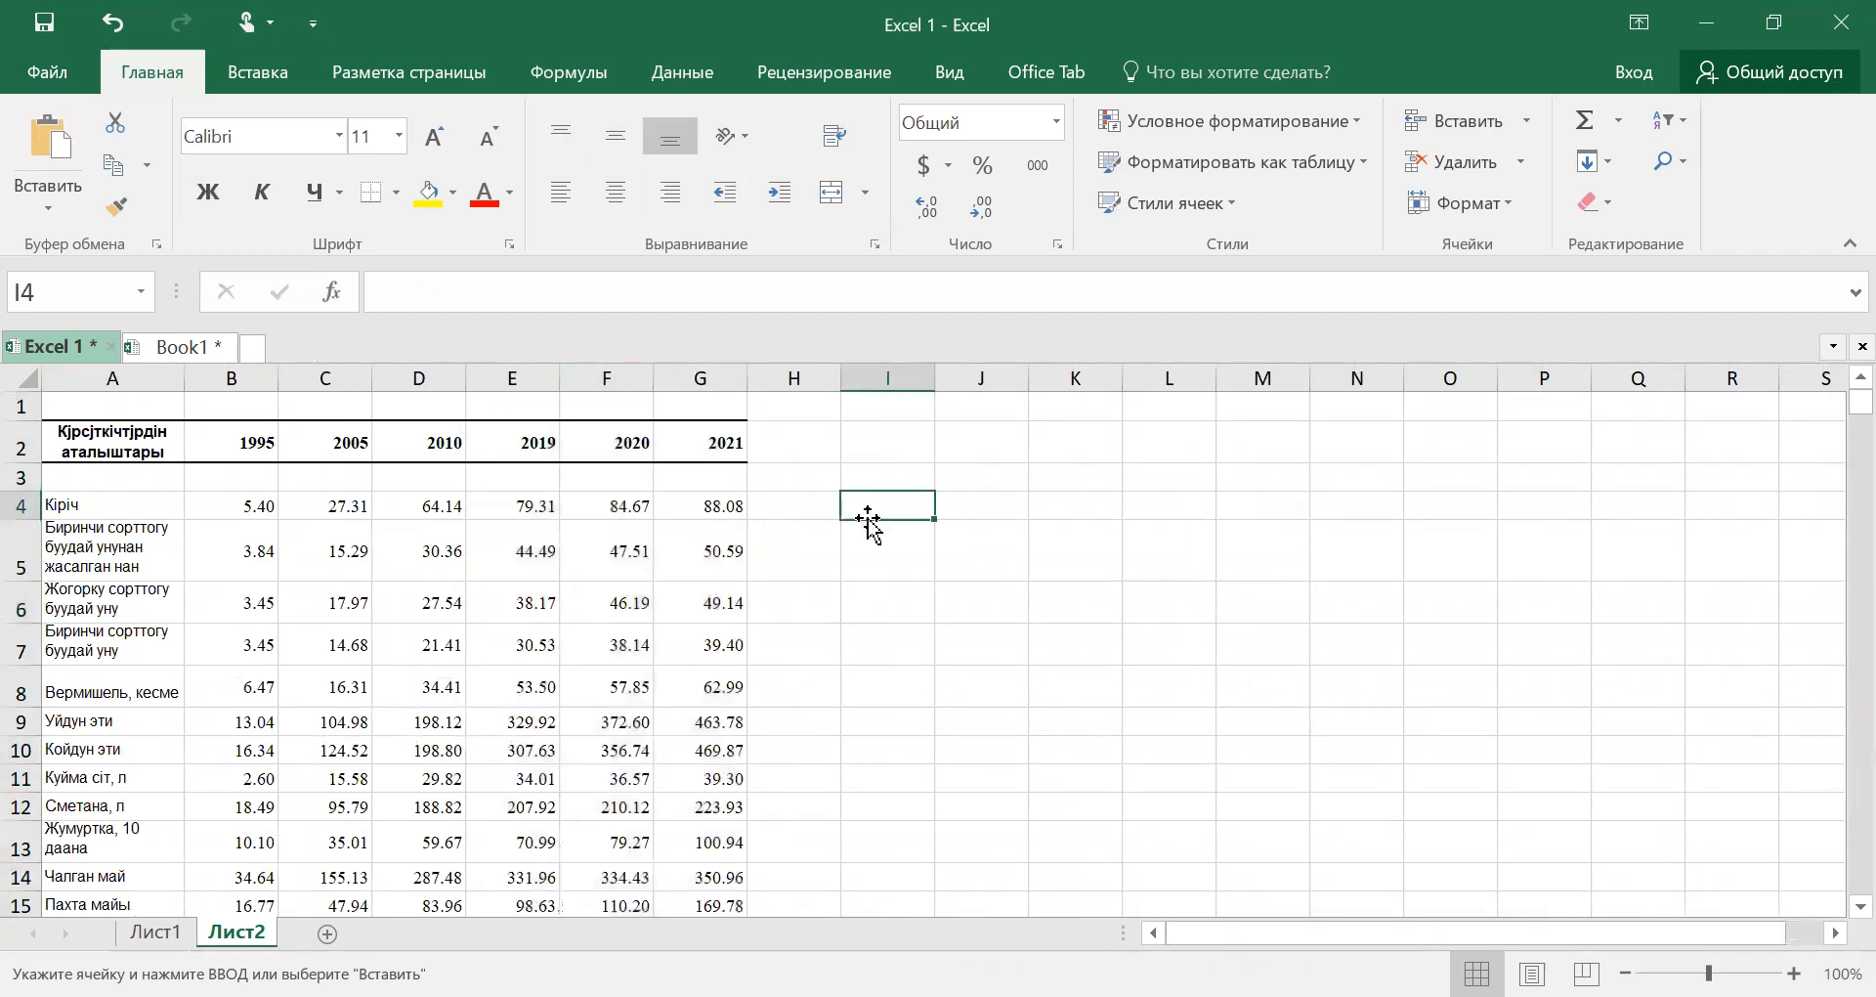
scroll(834, 540, down, 2)
scroll(830, 540, up, 2)
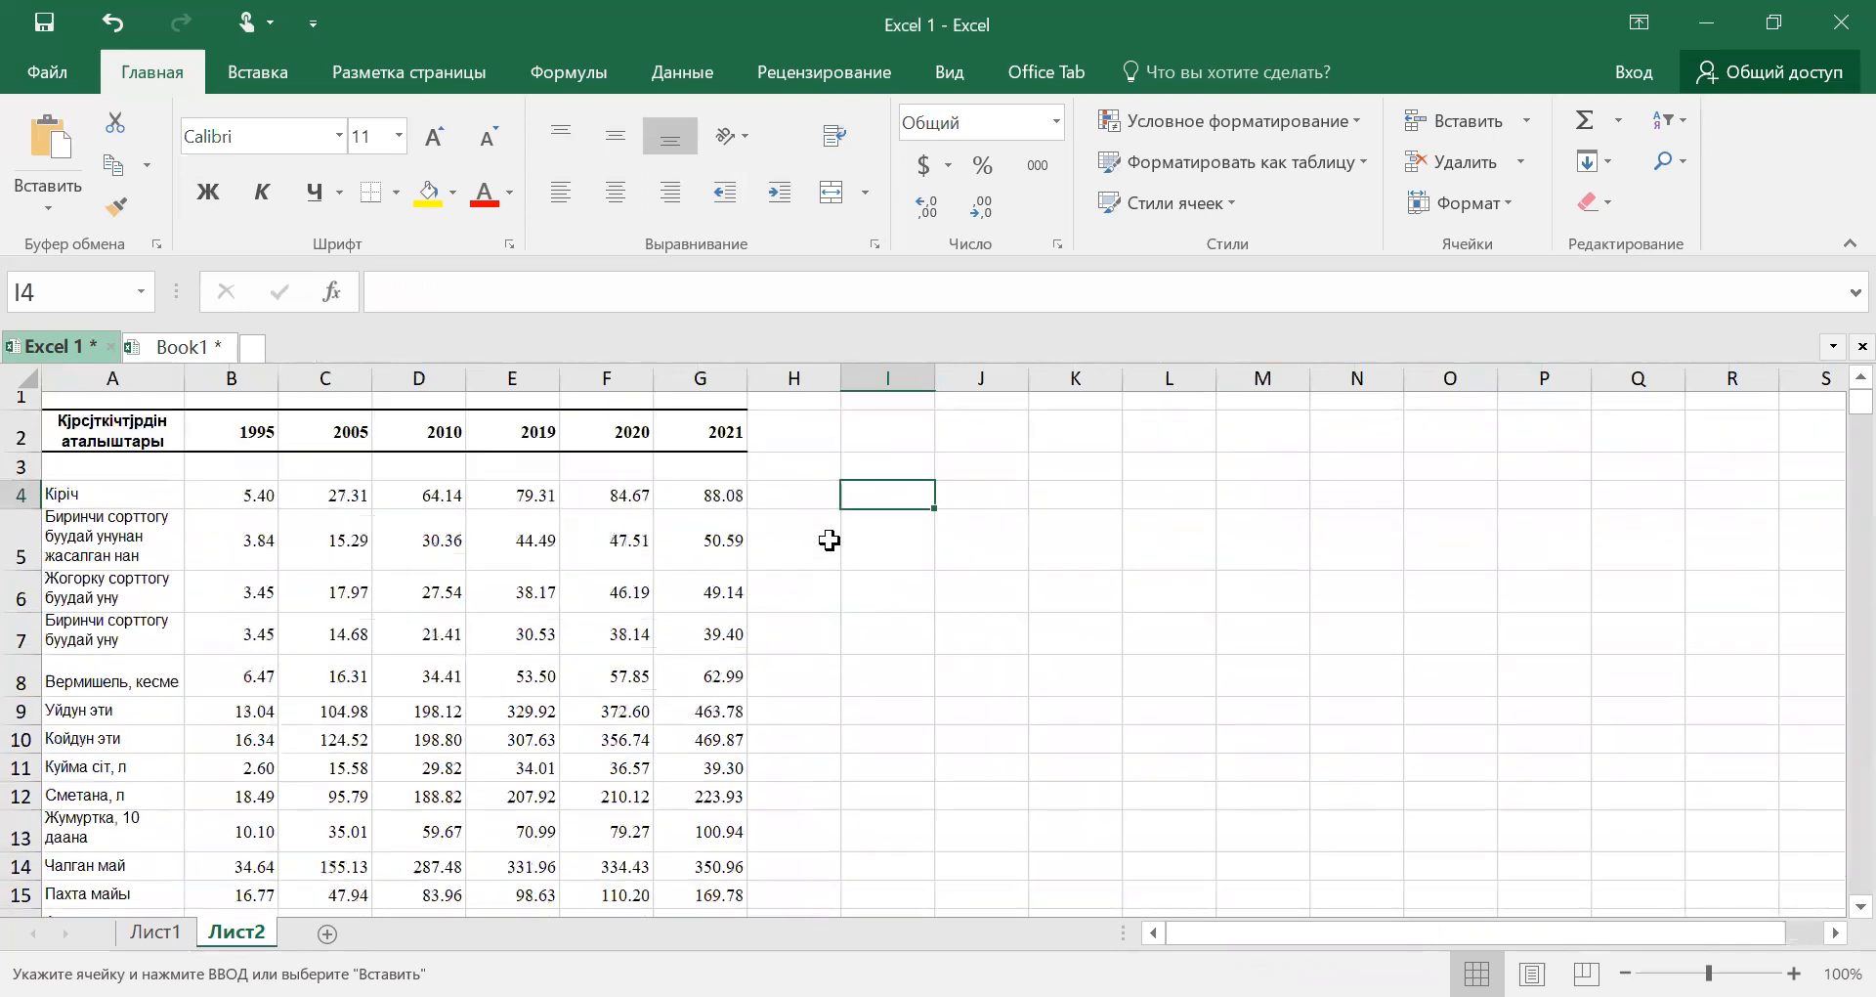
Return to Лист1 and cancel the active copy mode around the 2019–2021 columns
click(158, 933)
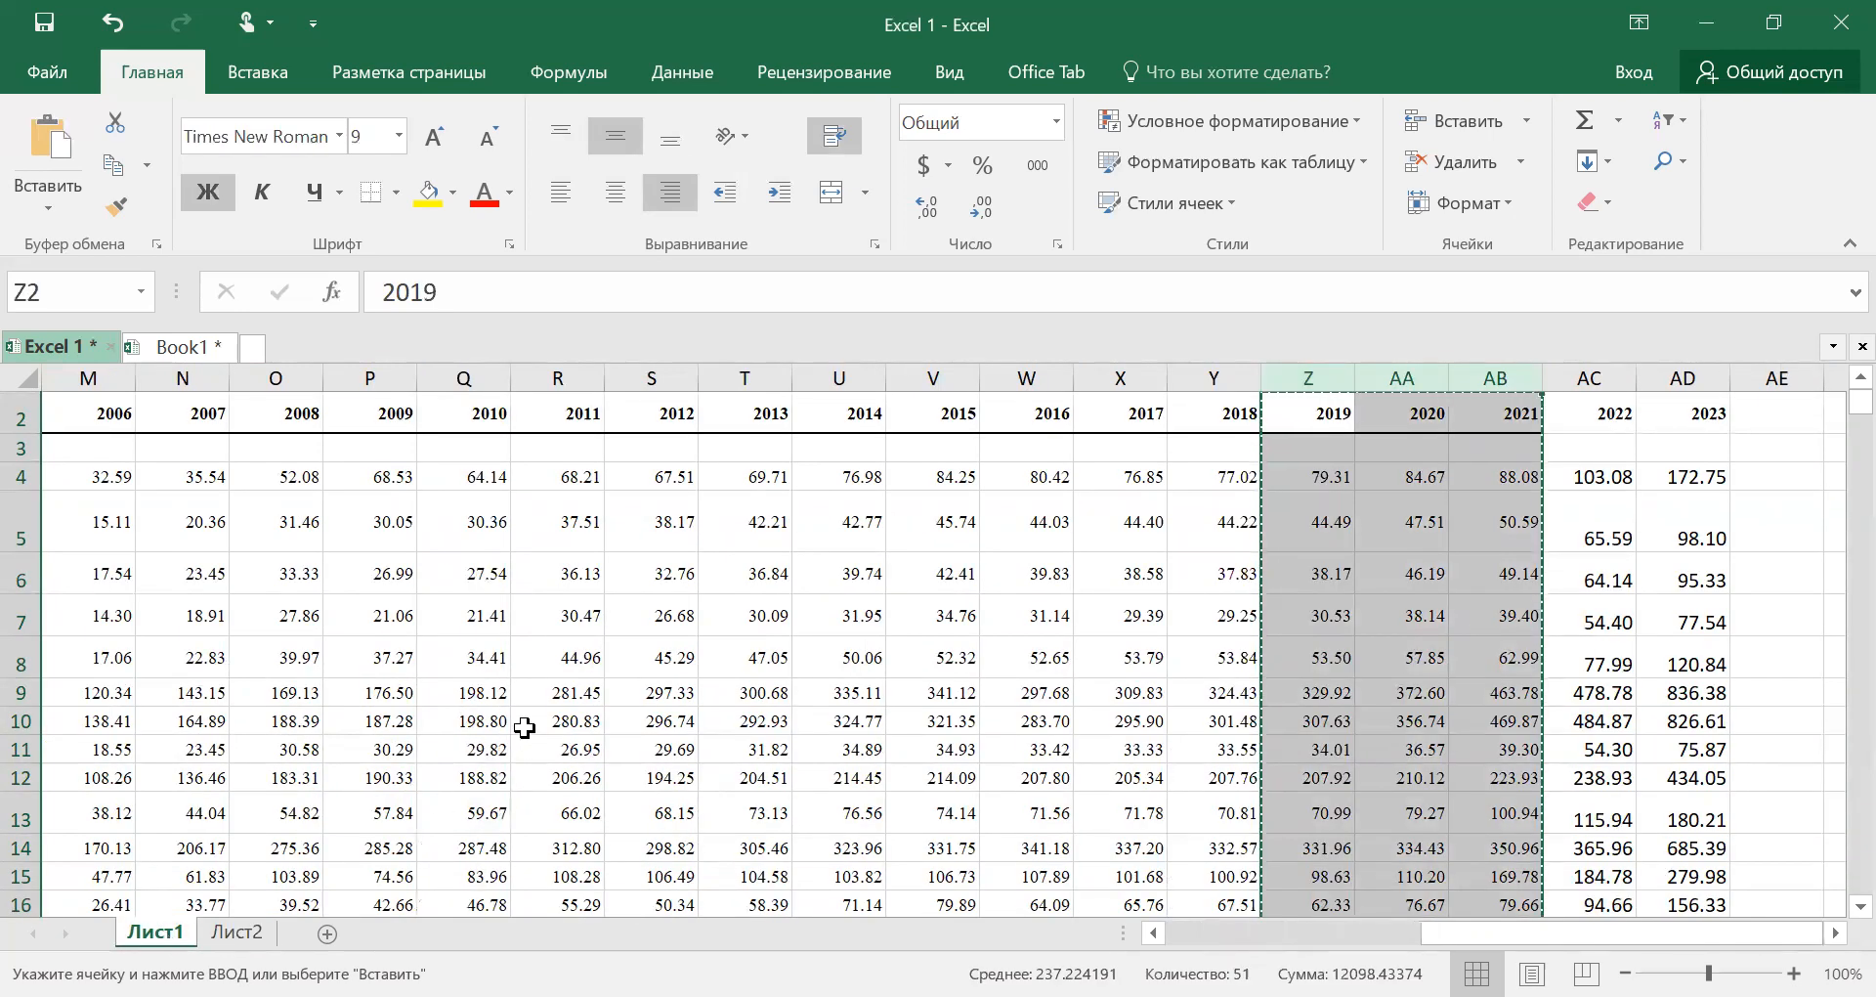
click(1159, 571)
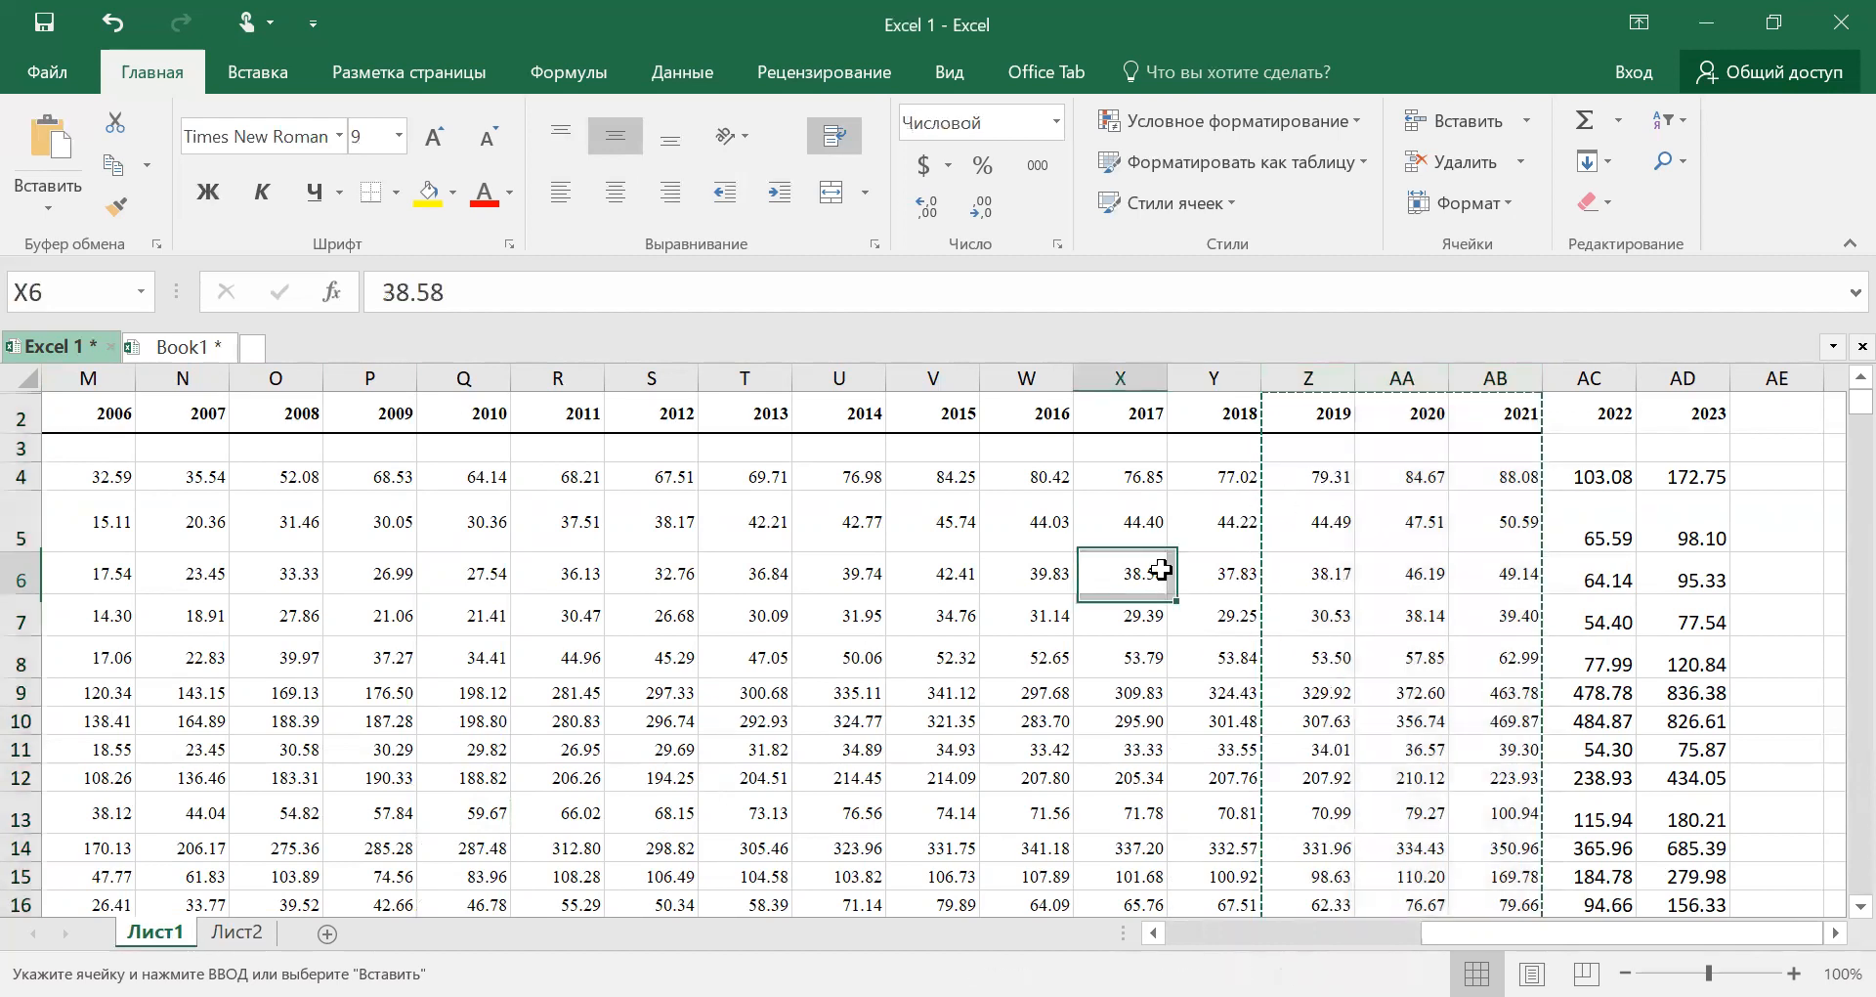
click(1063, 520)
key(Escape)
click(1140, 519)
click(1210, 519)
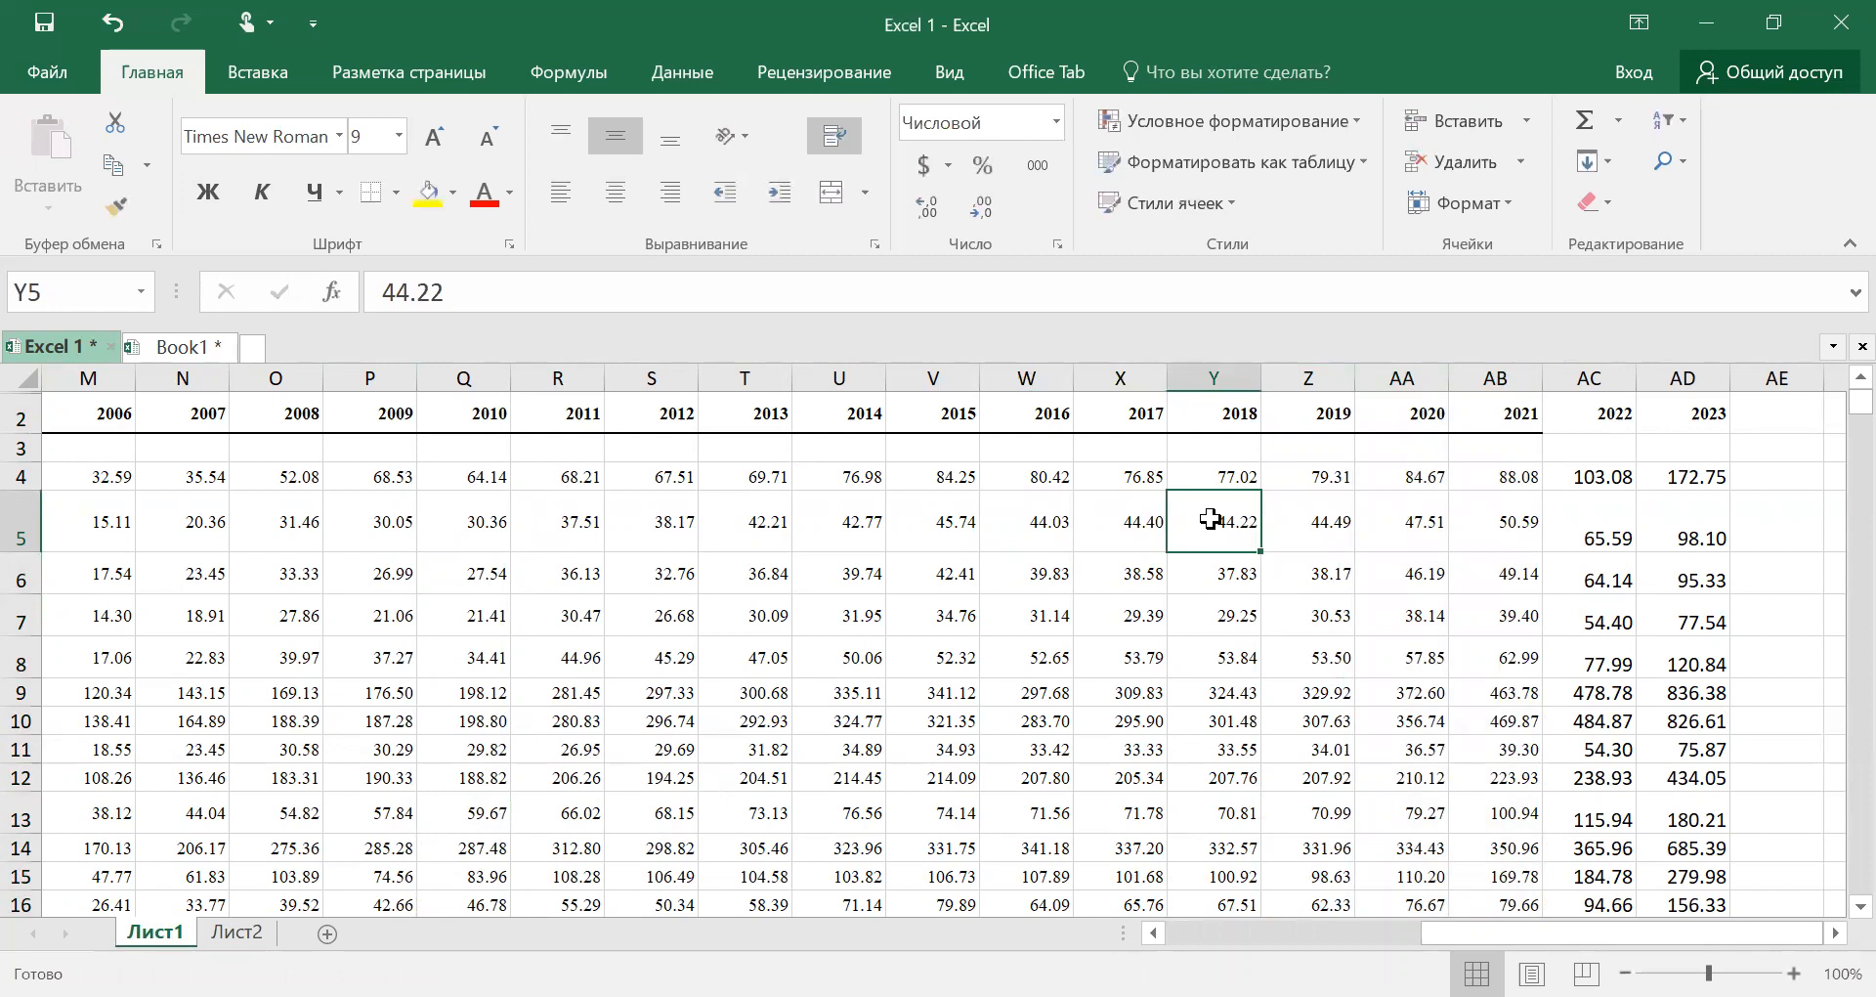
Cut the whole 2021 column AB on Лист1 and switch to Лист2
click(1504, 368)
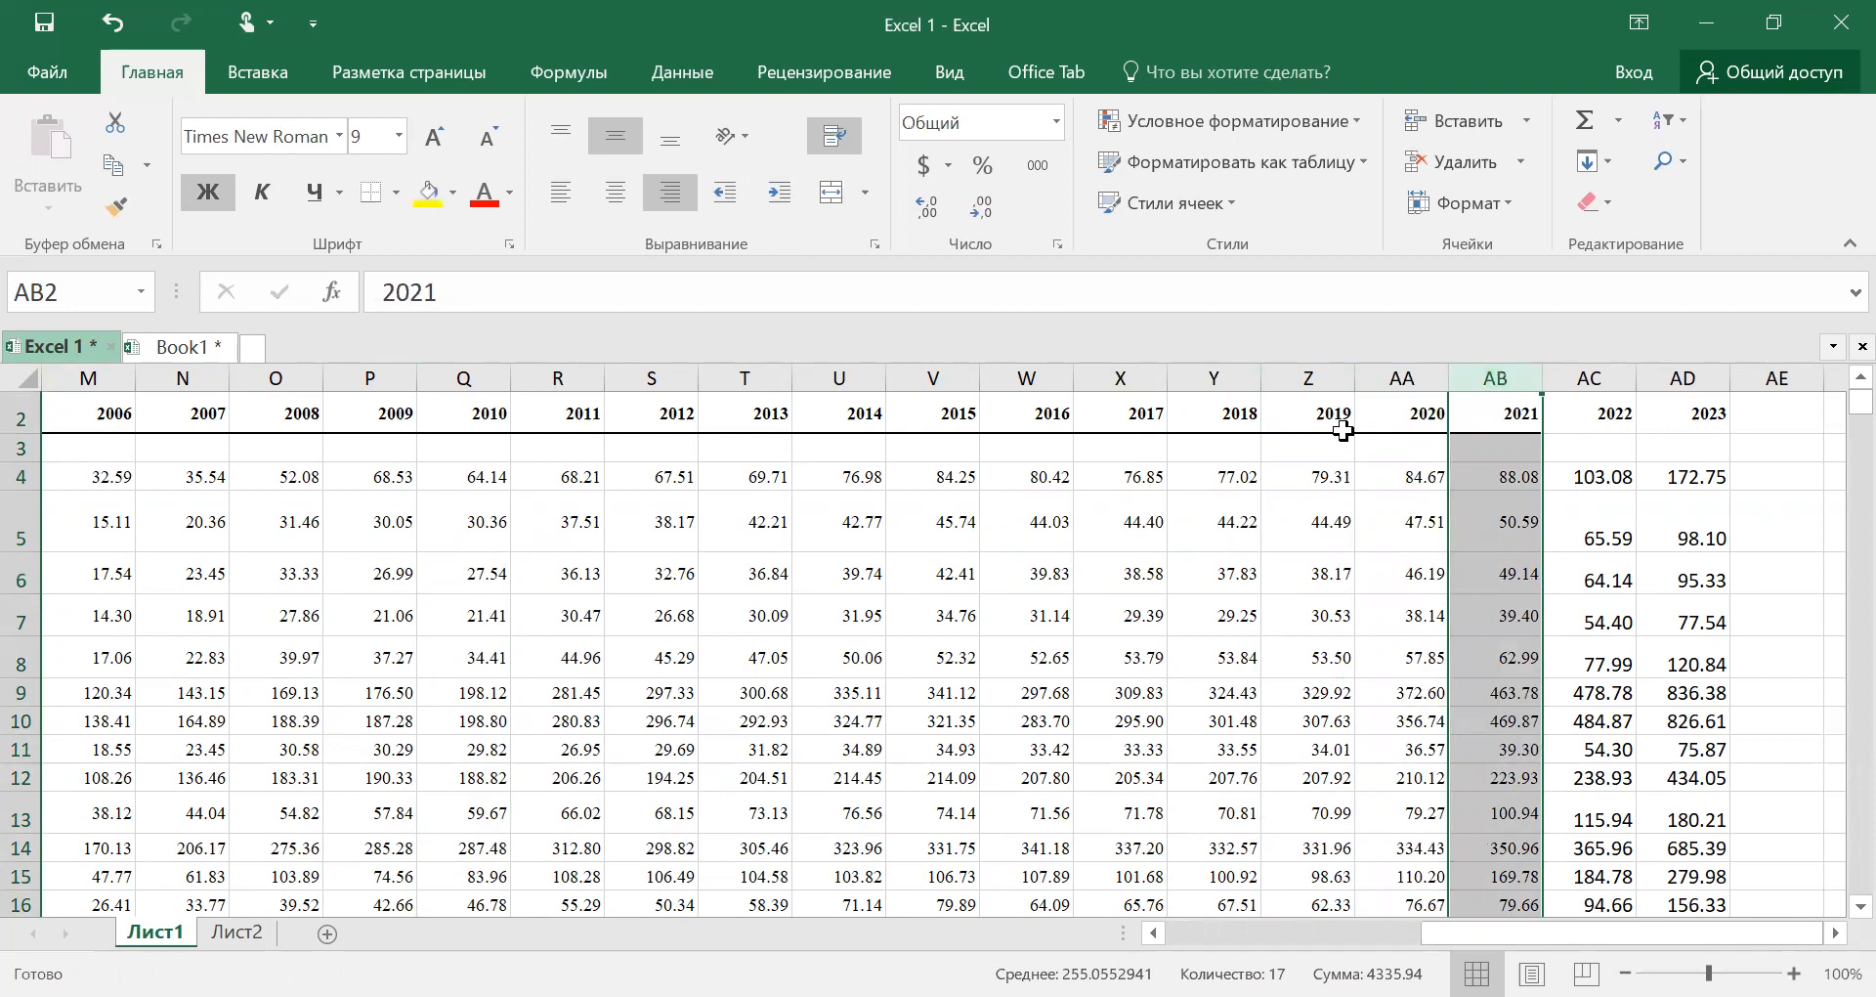
click(1495, 374)
right_click(1495, 373)
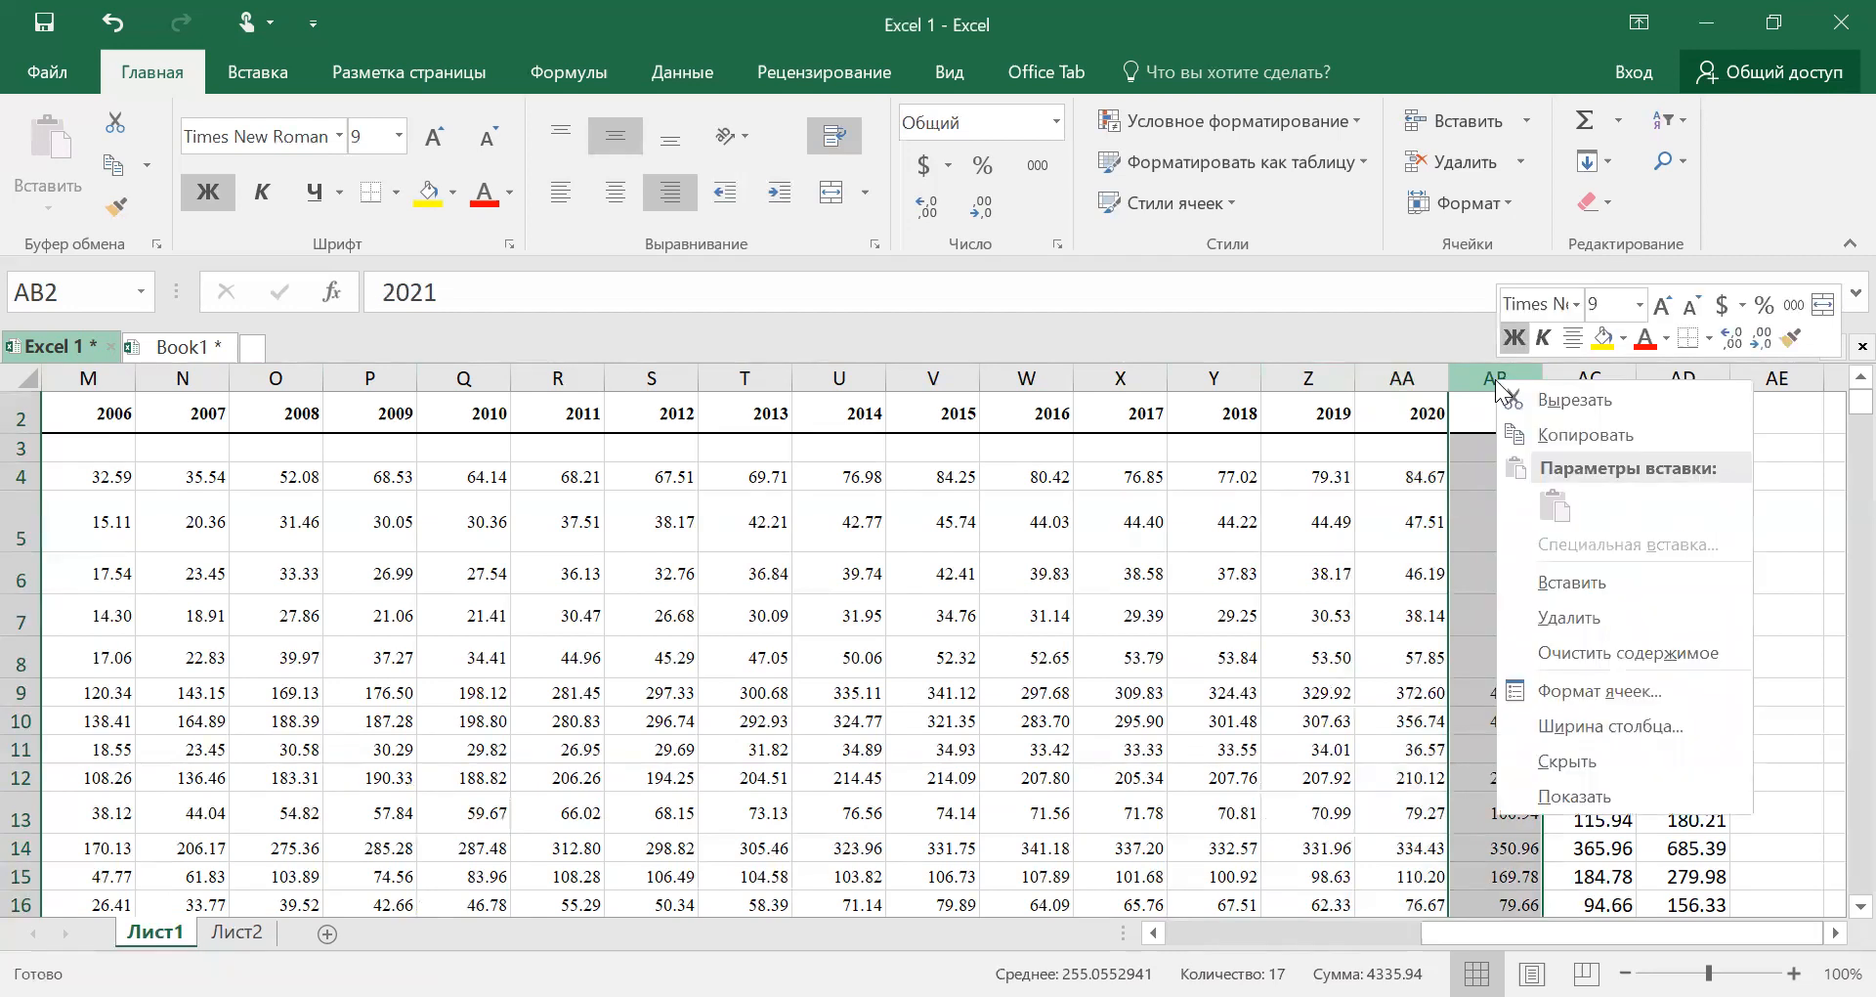
click(1555, 402)
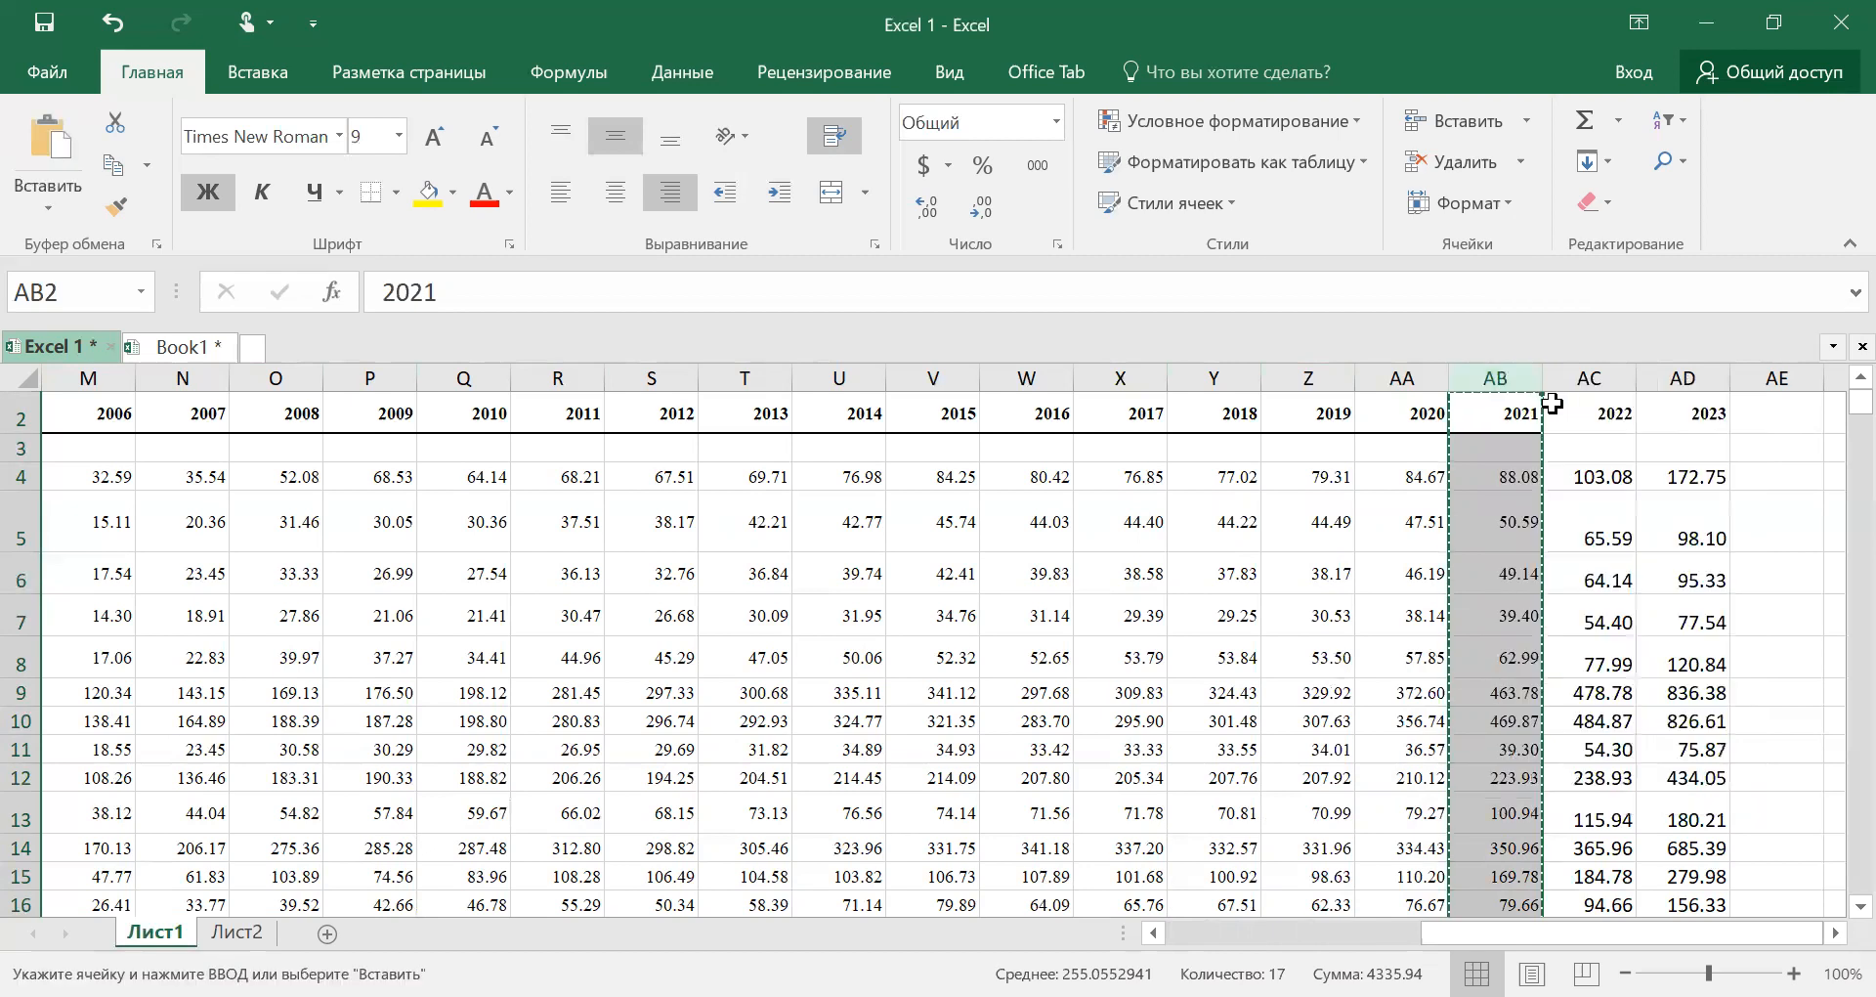
click(237, 931)
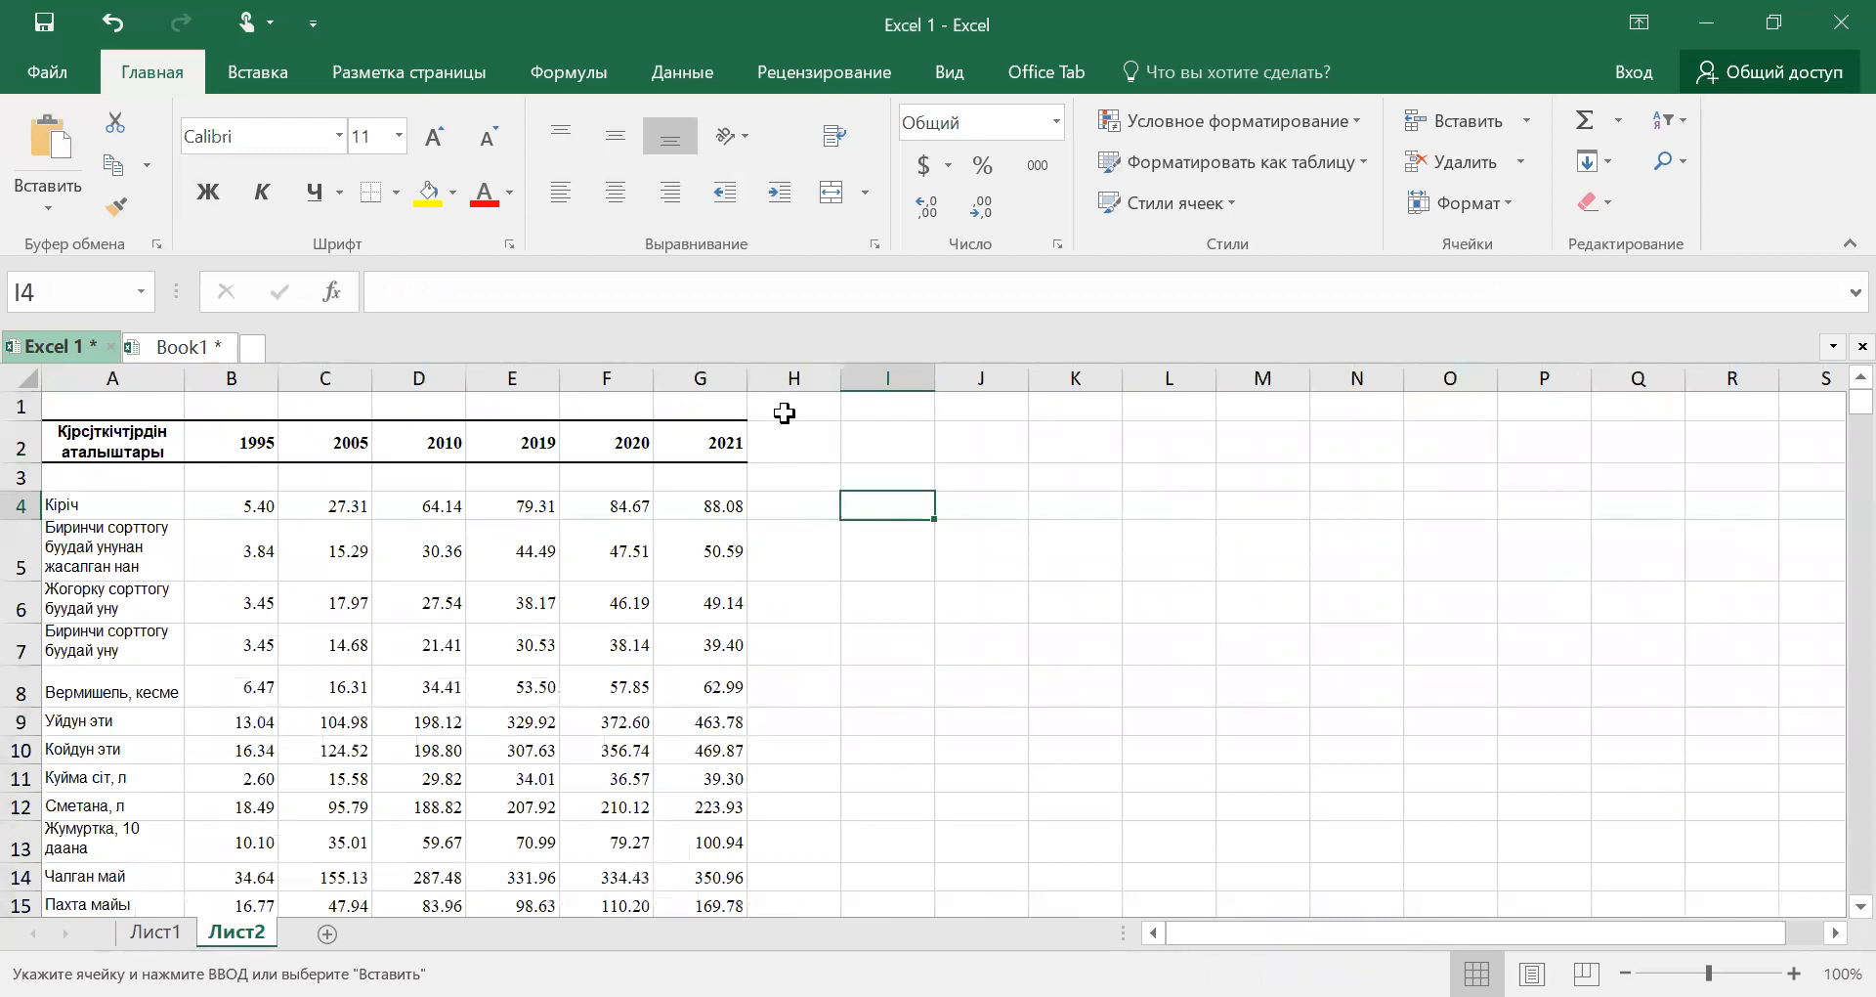
Try to paste the cut 2021 column into Лист2 at cell H2
click(782, 447)
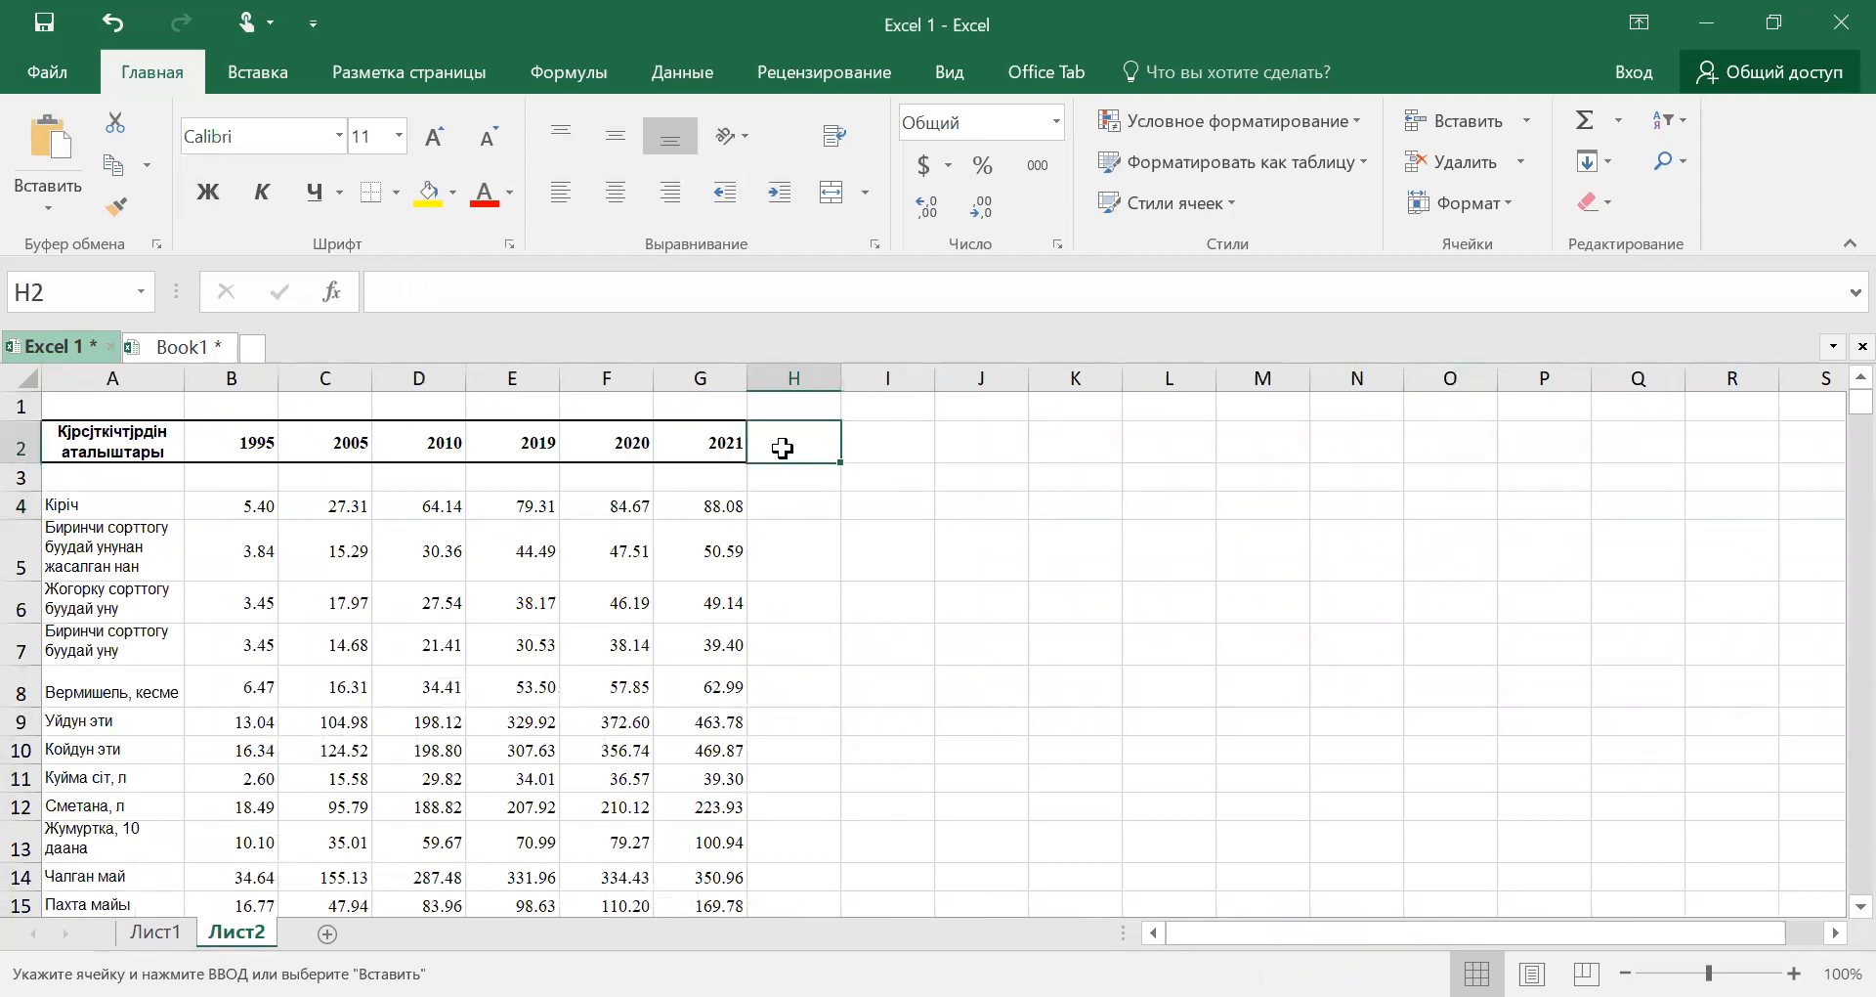
right_click(846, 506)
click(842, 500)
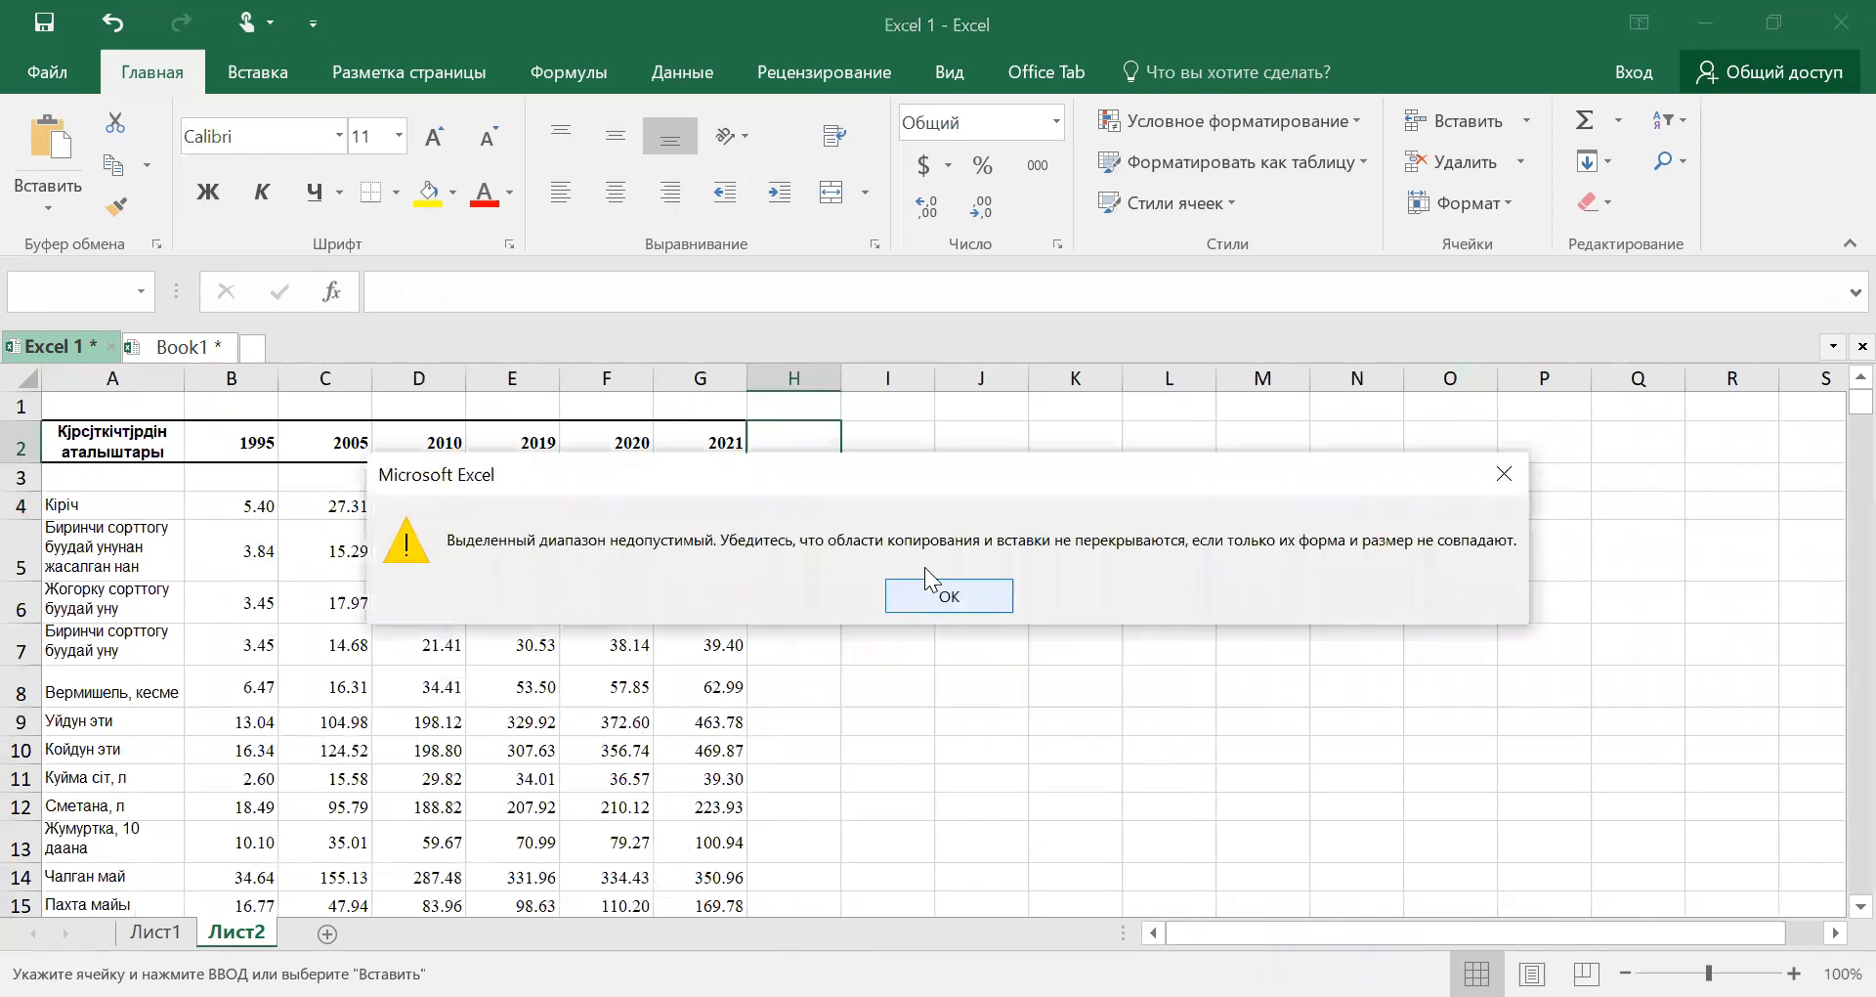
key(Return)
Insert the cut 2021 column into Лист2 as the whole column H and check its rows
click(803, 375)
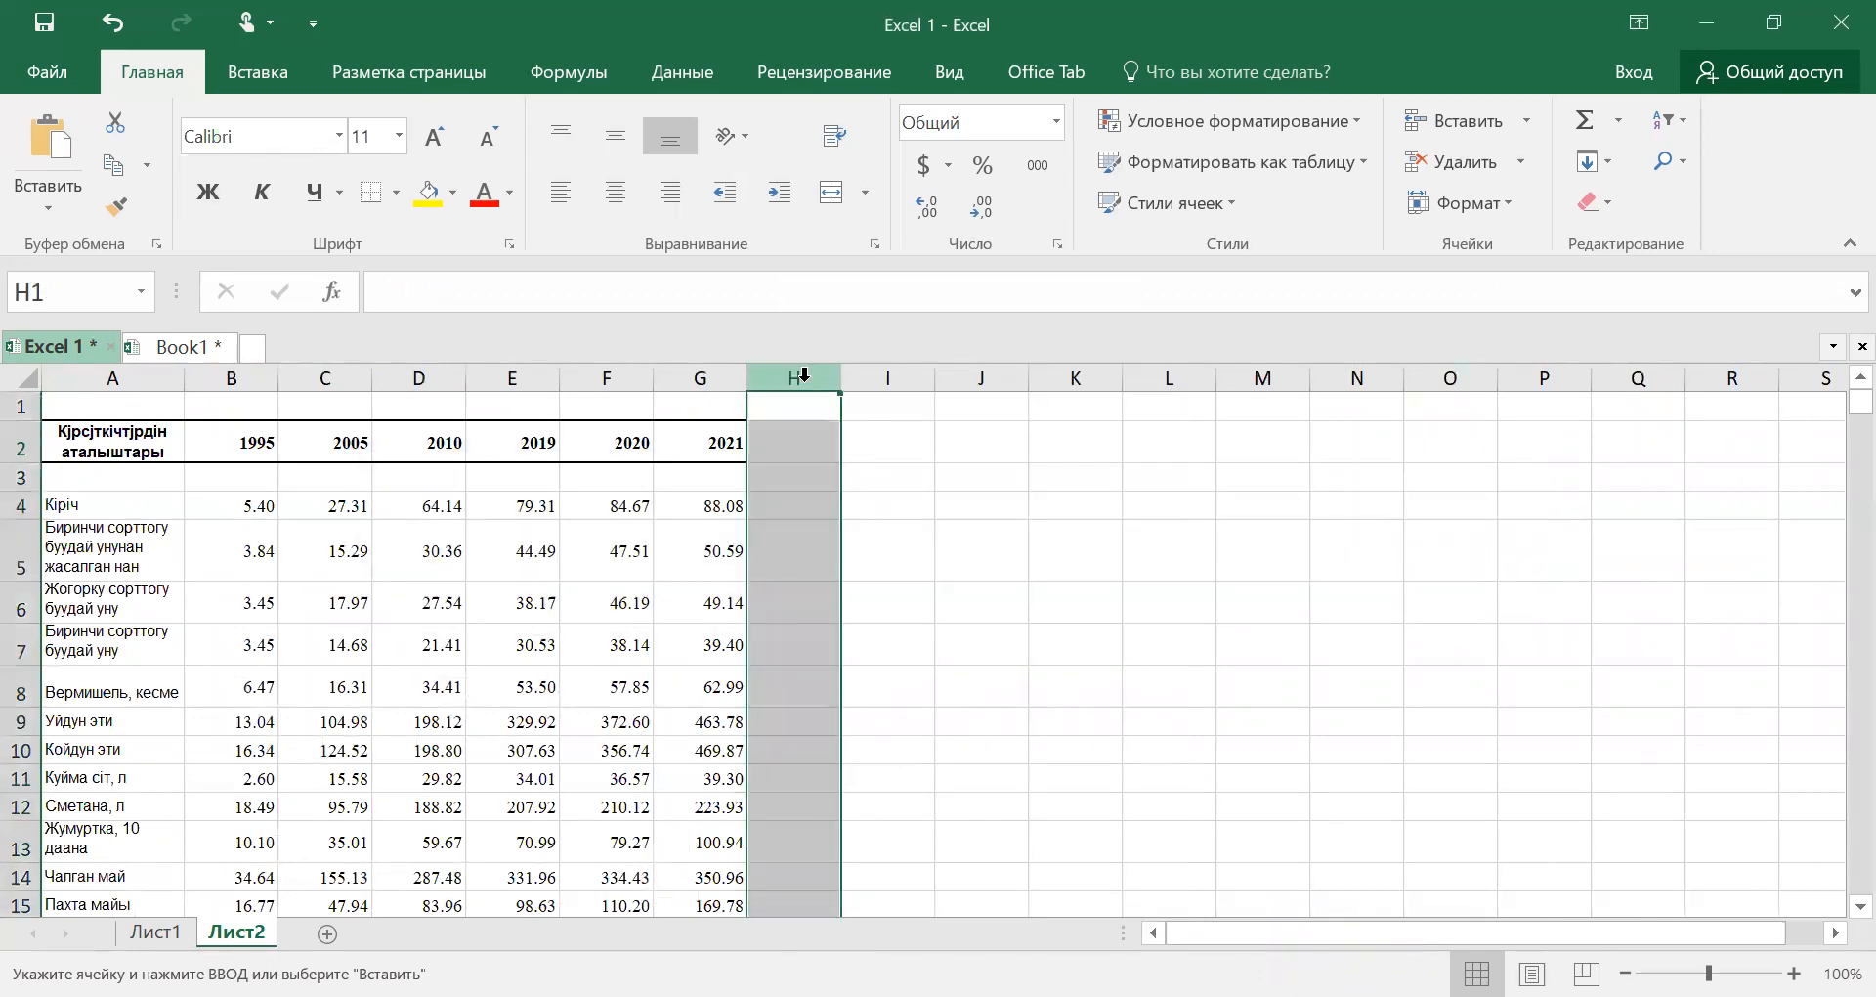
right_click(805, 379)
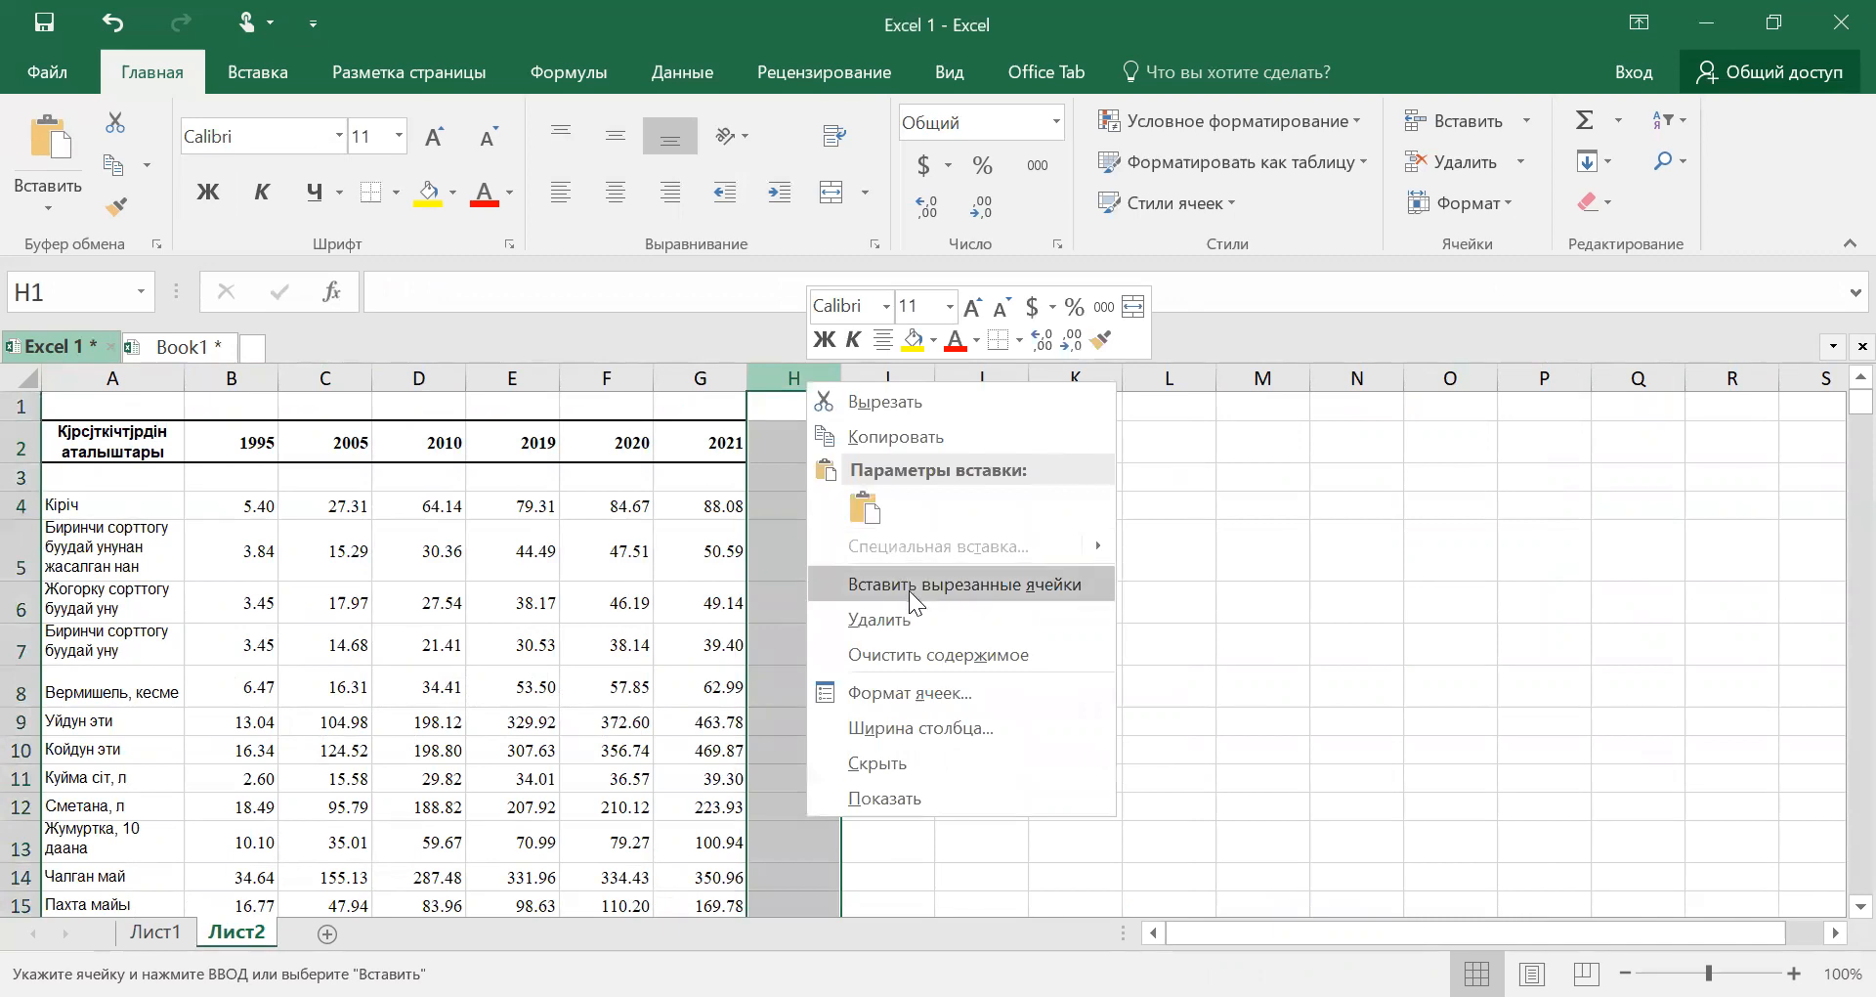
click(909, 585)
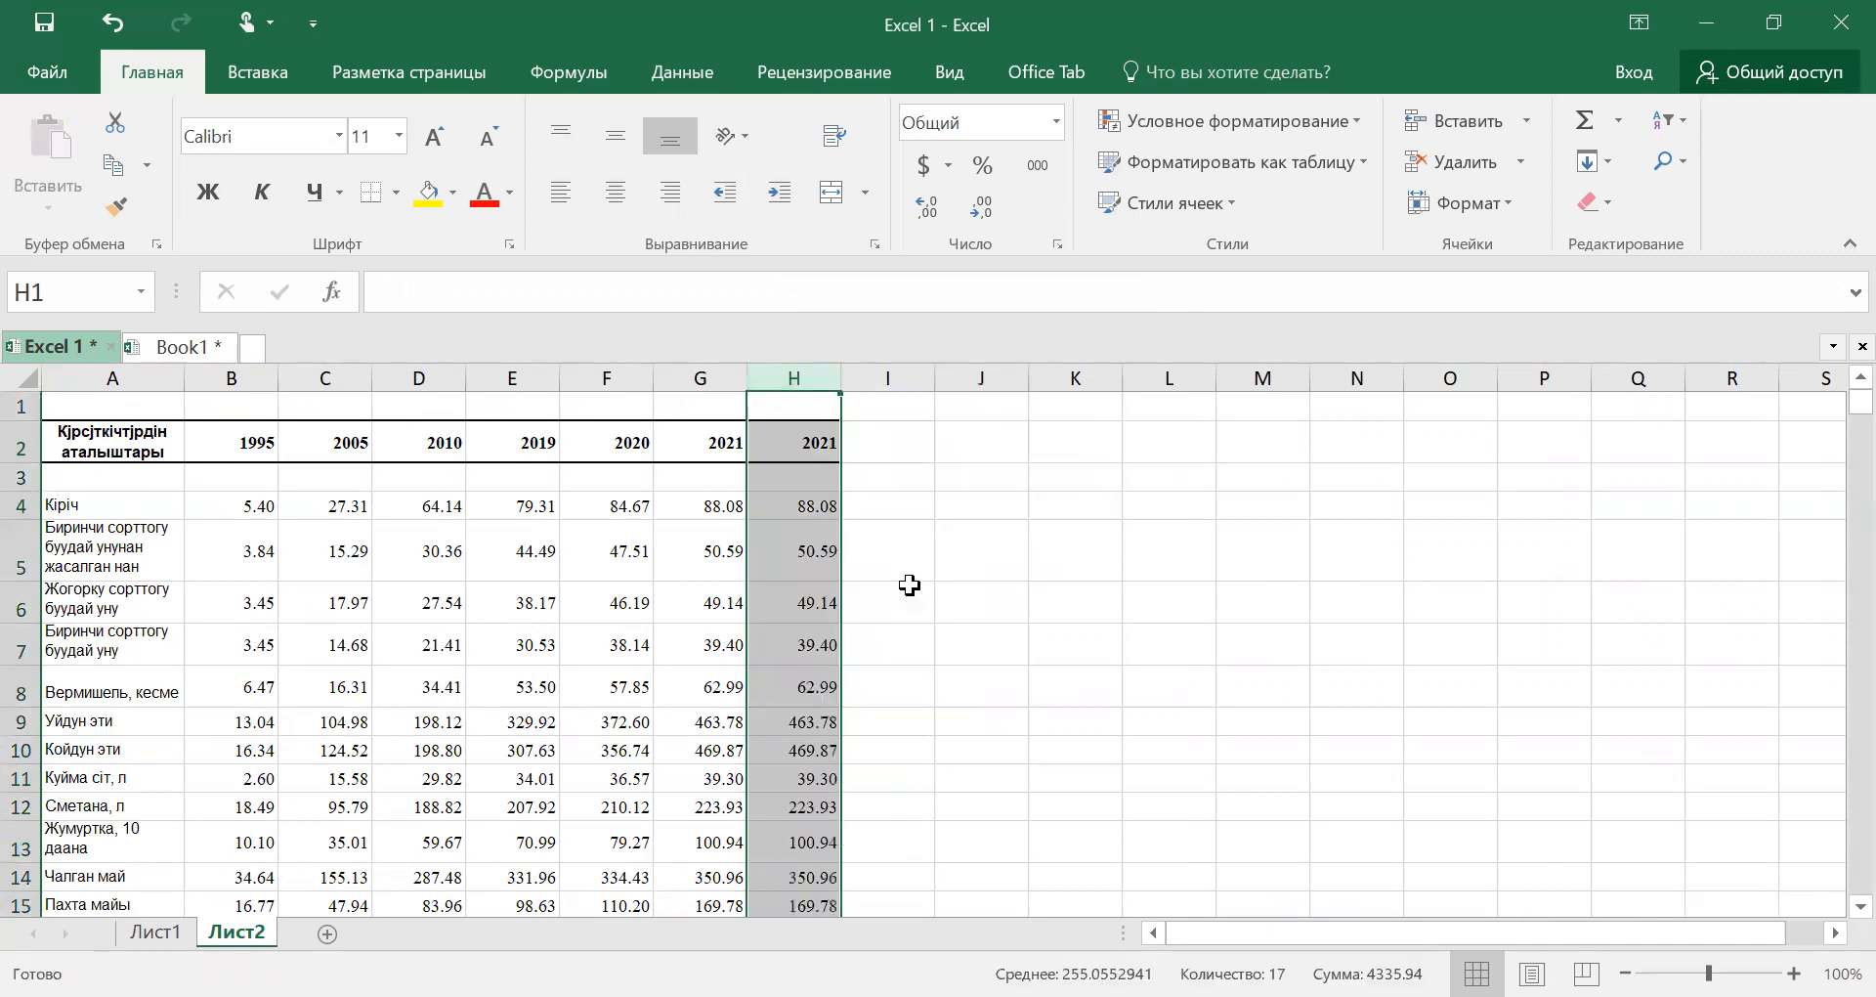
click(909, 584)
scroll(1030, 548, down, 2)
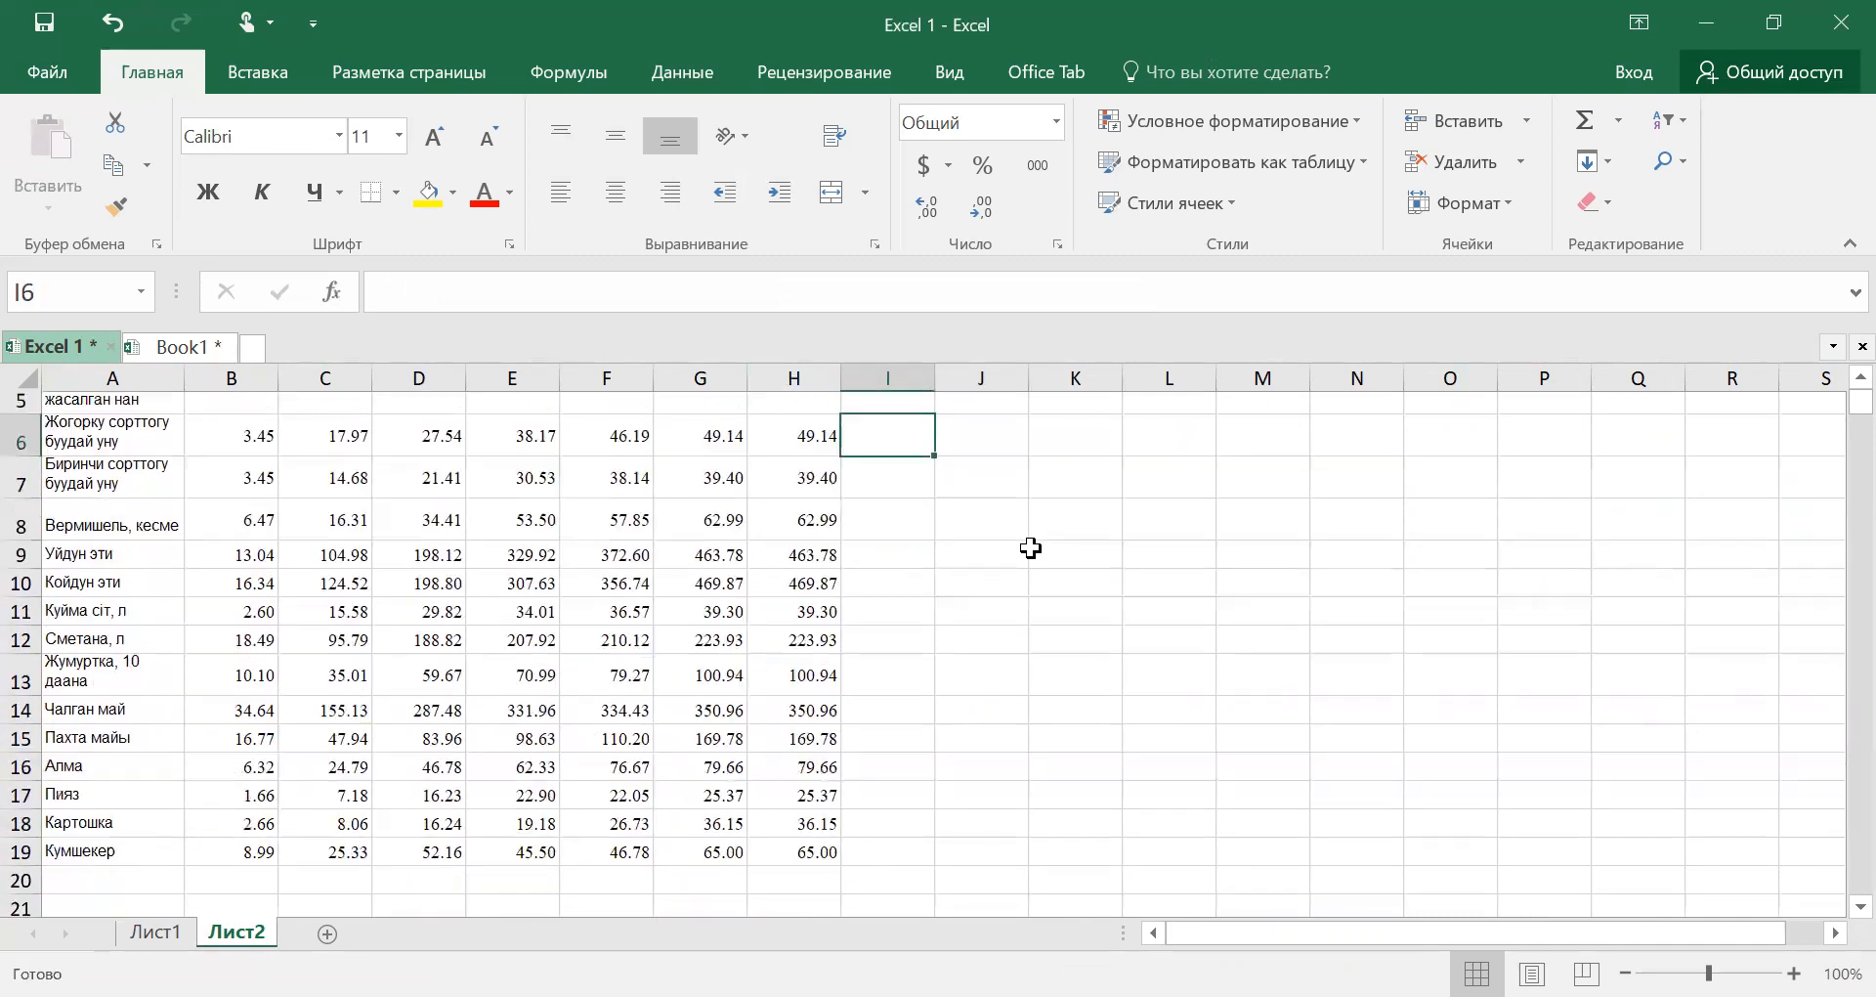
scroll(1028, 549, up, 2)
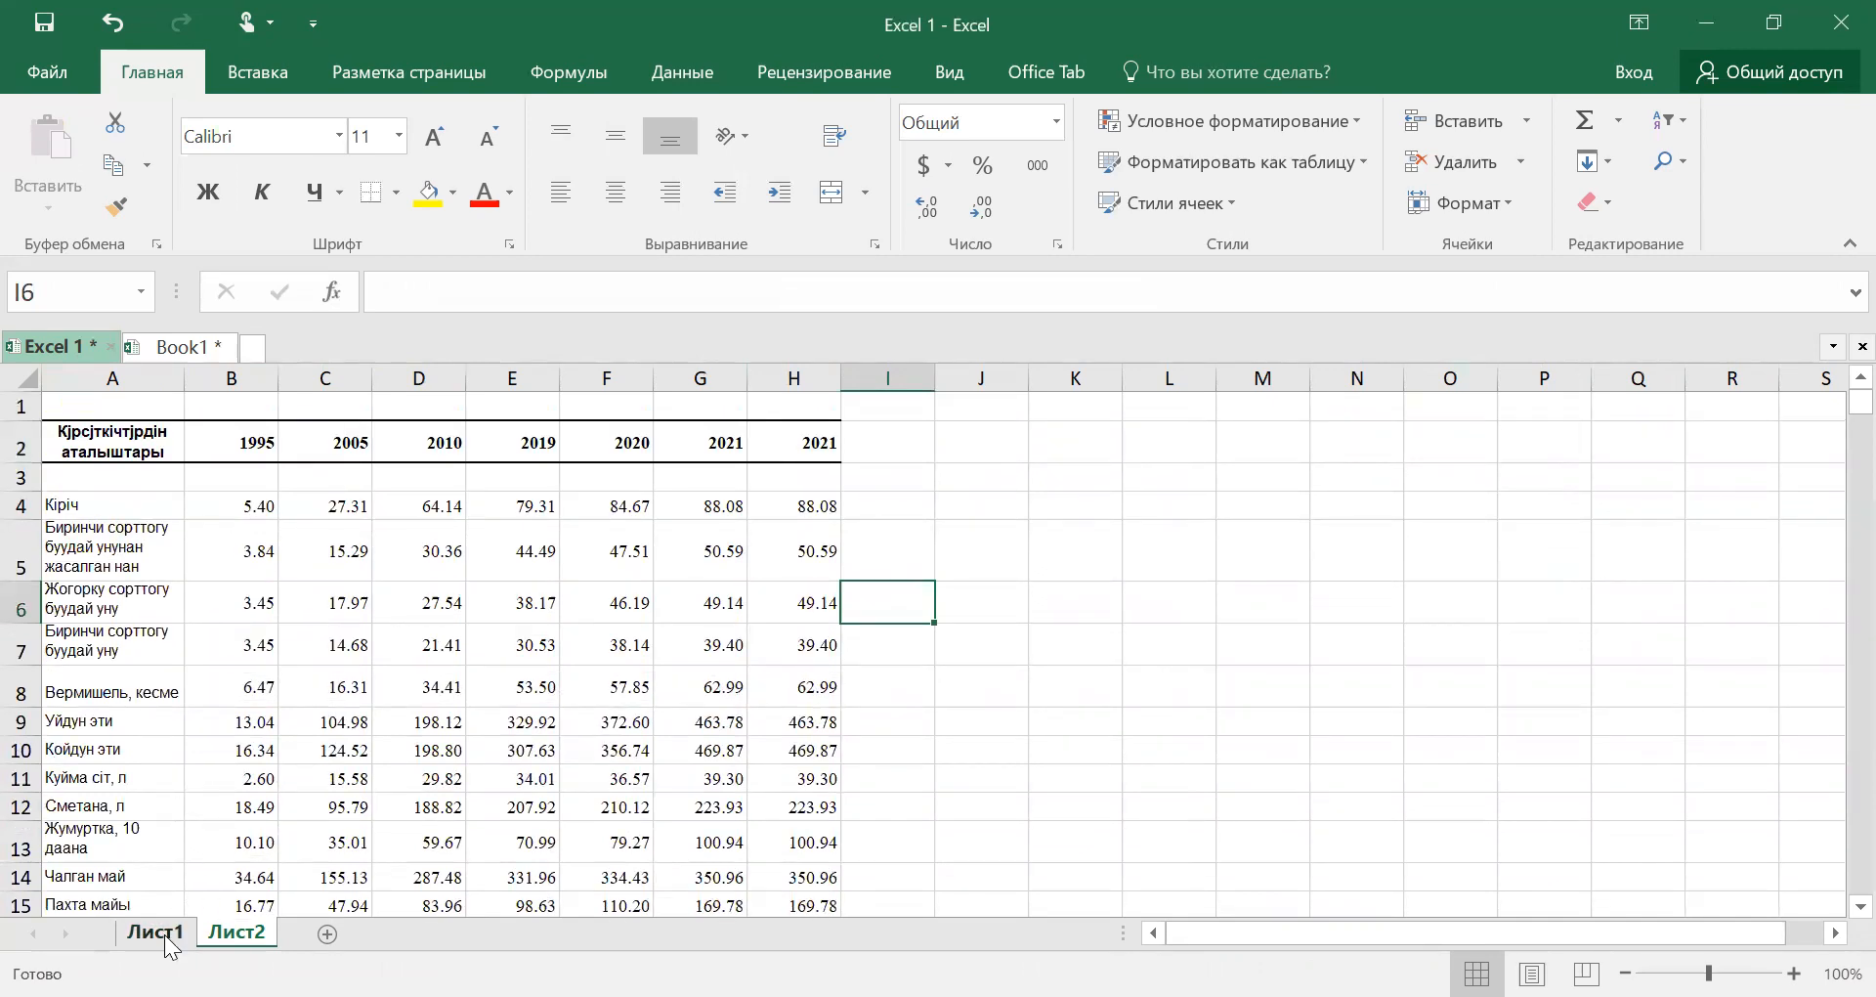
Return to Лист1 and examine column AB, from which the 2021 data was cut
click(167, 934)
drag(1477, 410, 1495, 905)
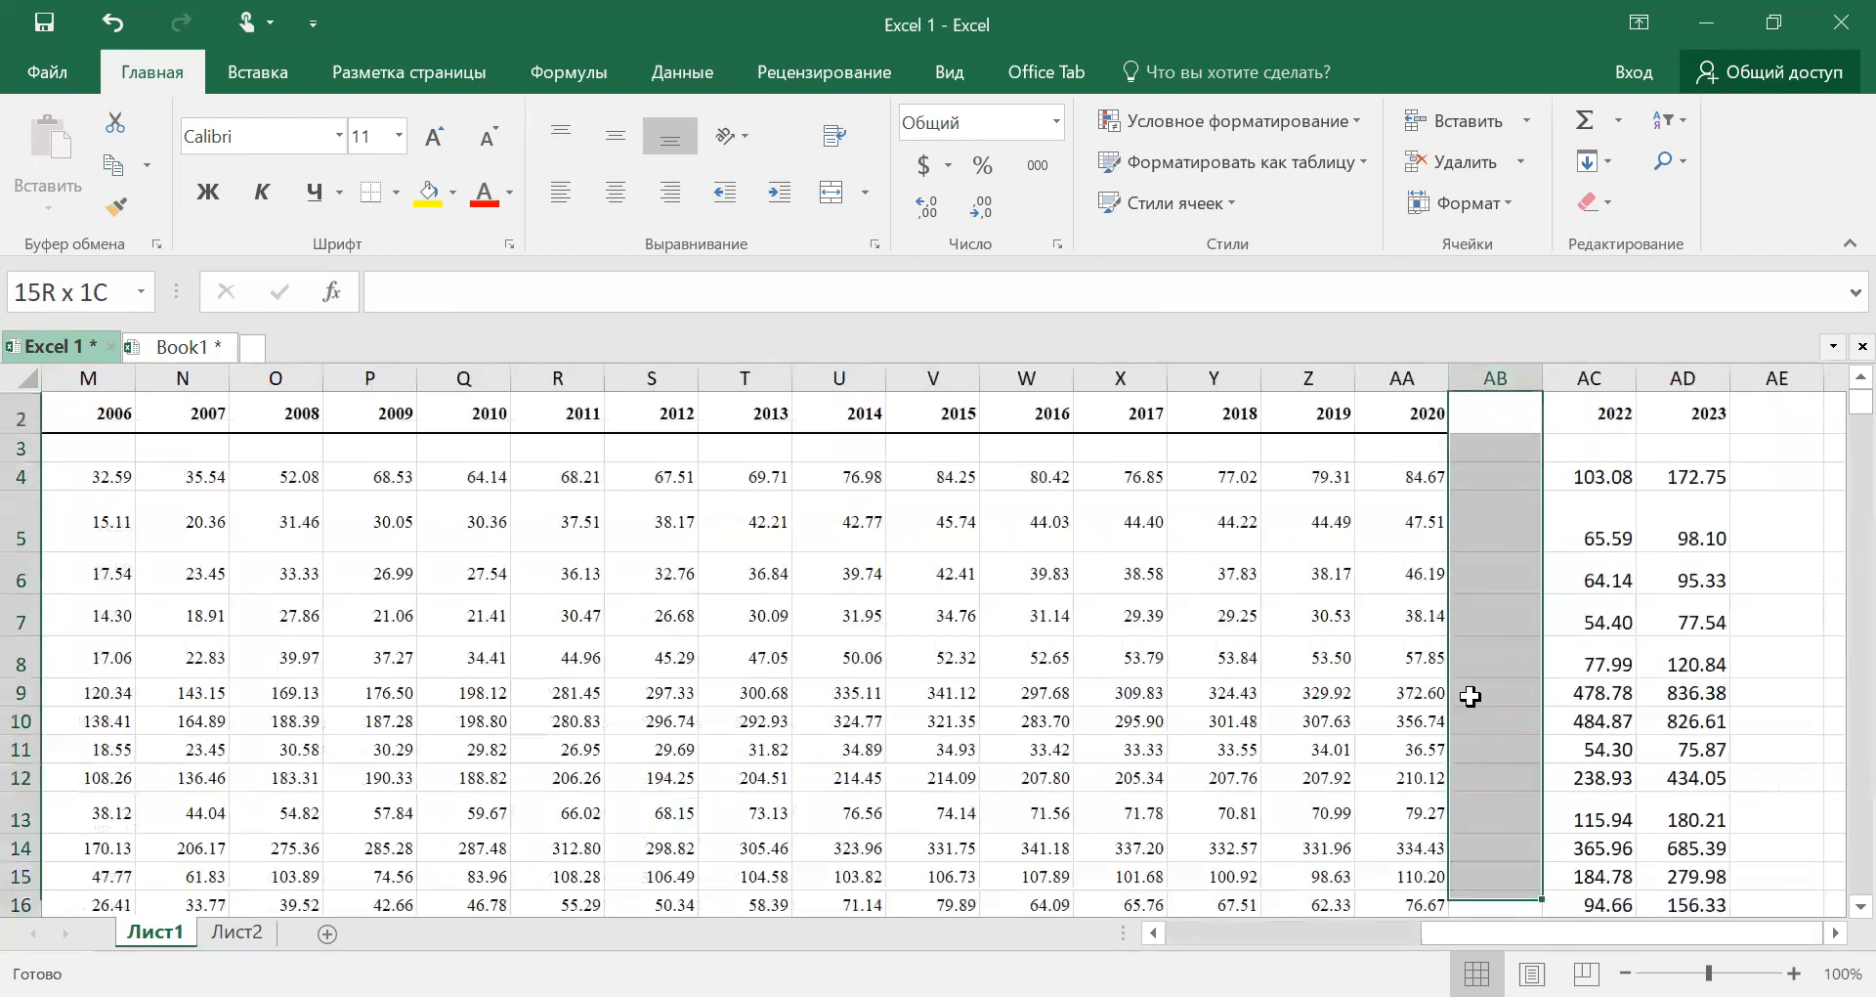
click(1503, 426)
click(1501, 549)
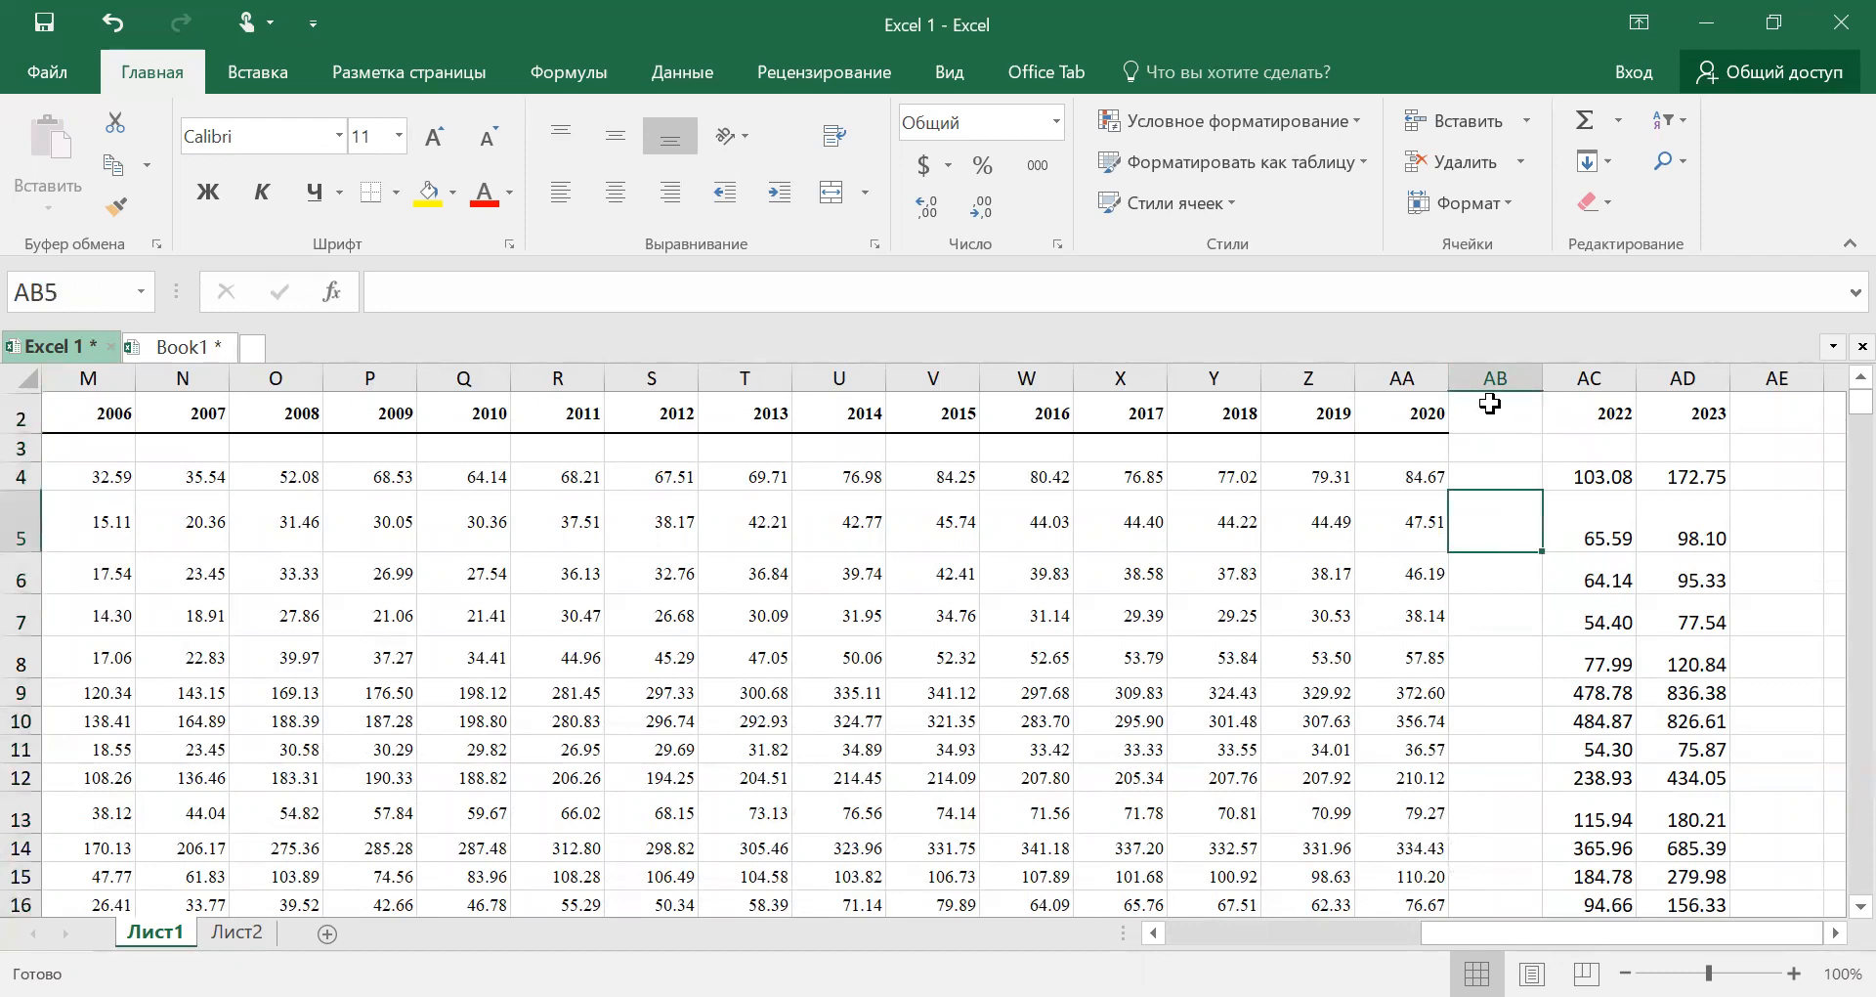
click(1490, 404)
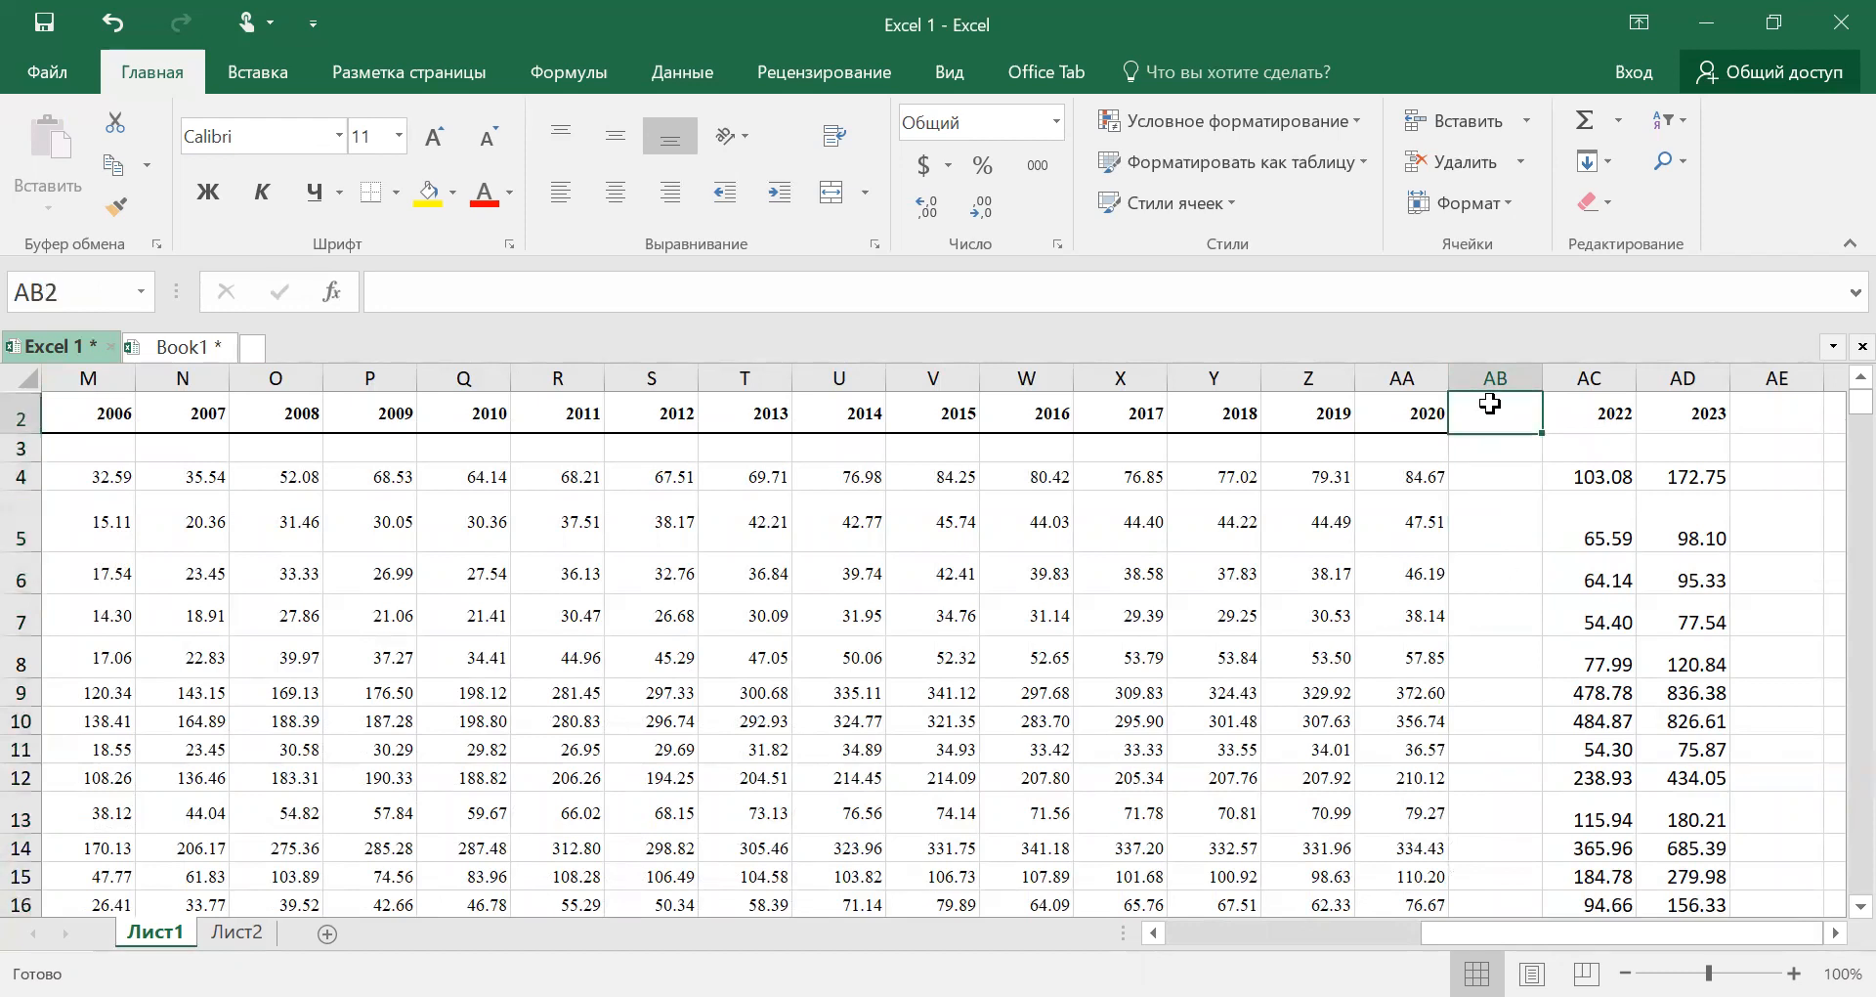
Delete the whole 2020 column AA on Лист1, and undo the deletion
click(1407, 377)
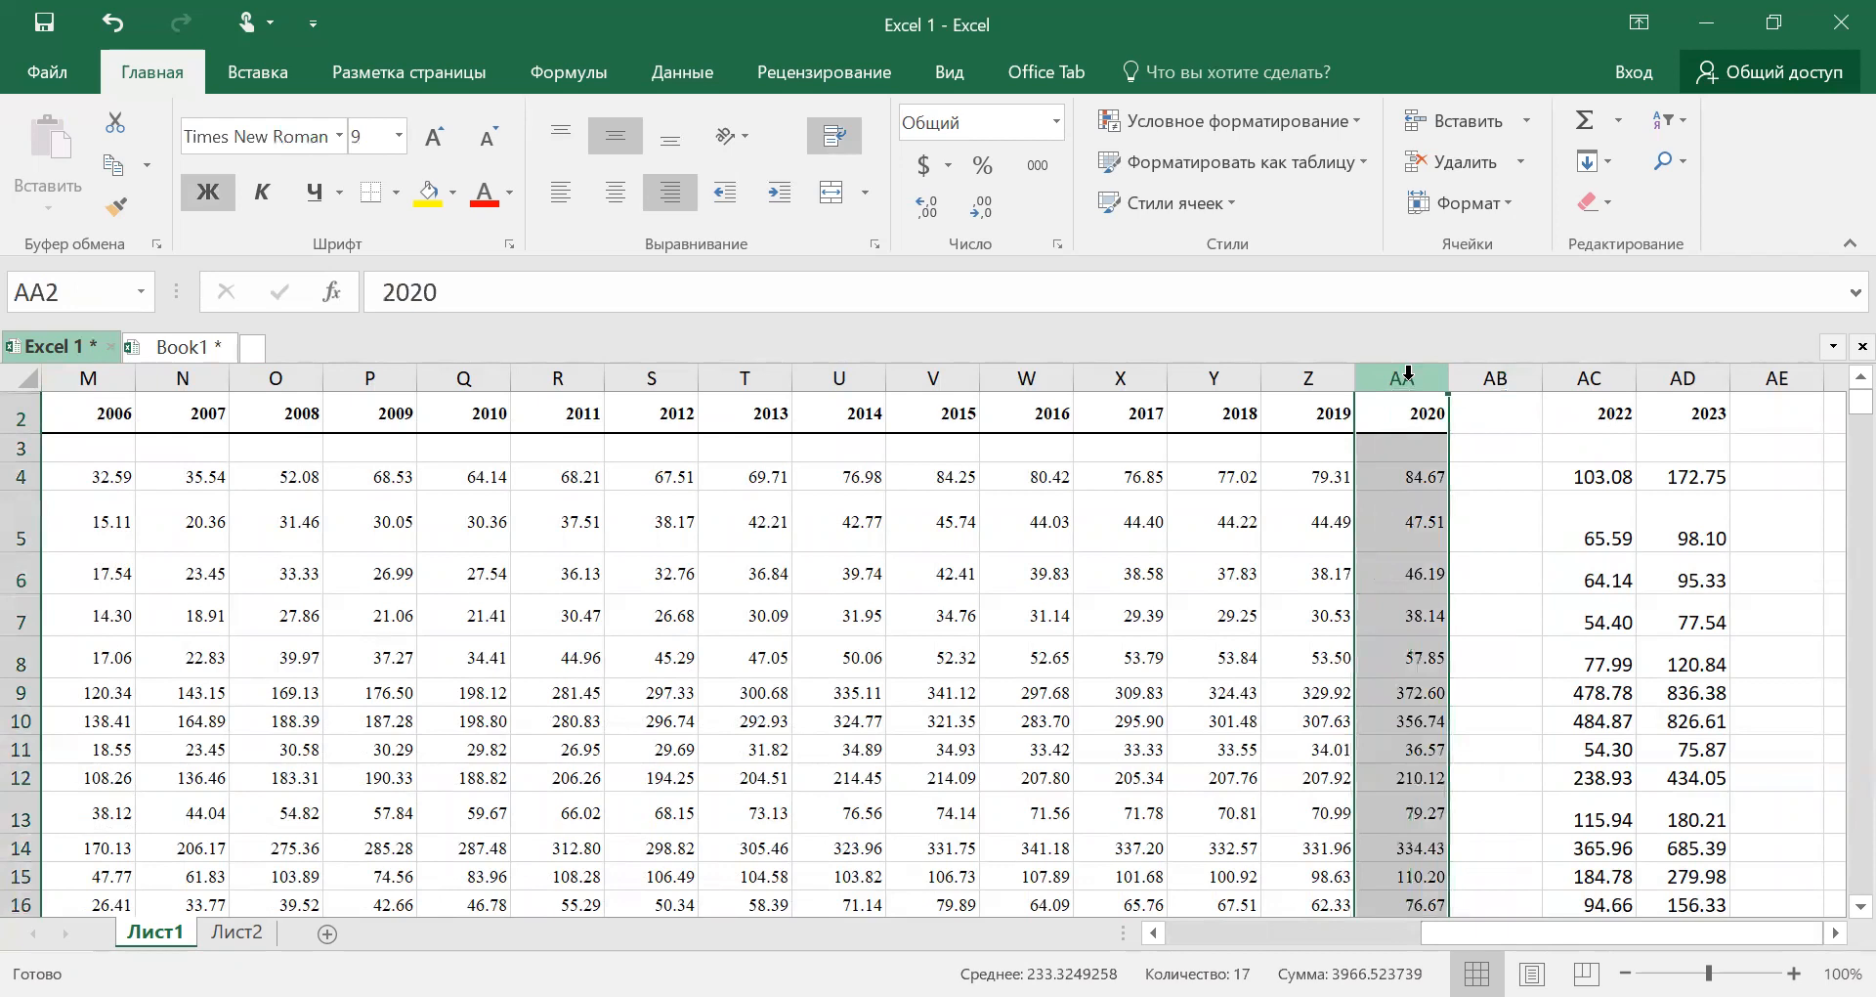
scroll(1424, 442, down, 2)
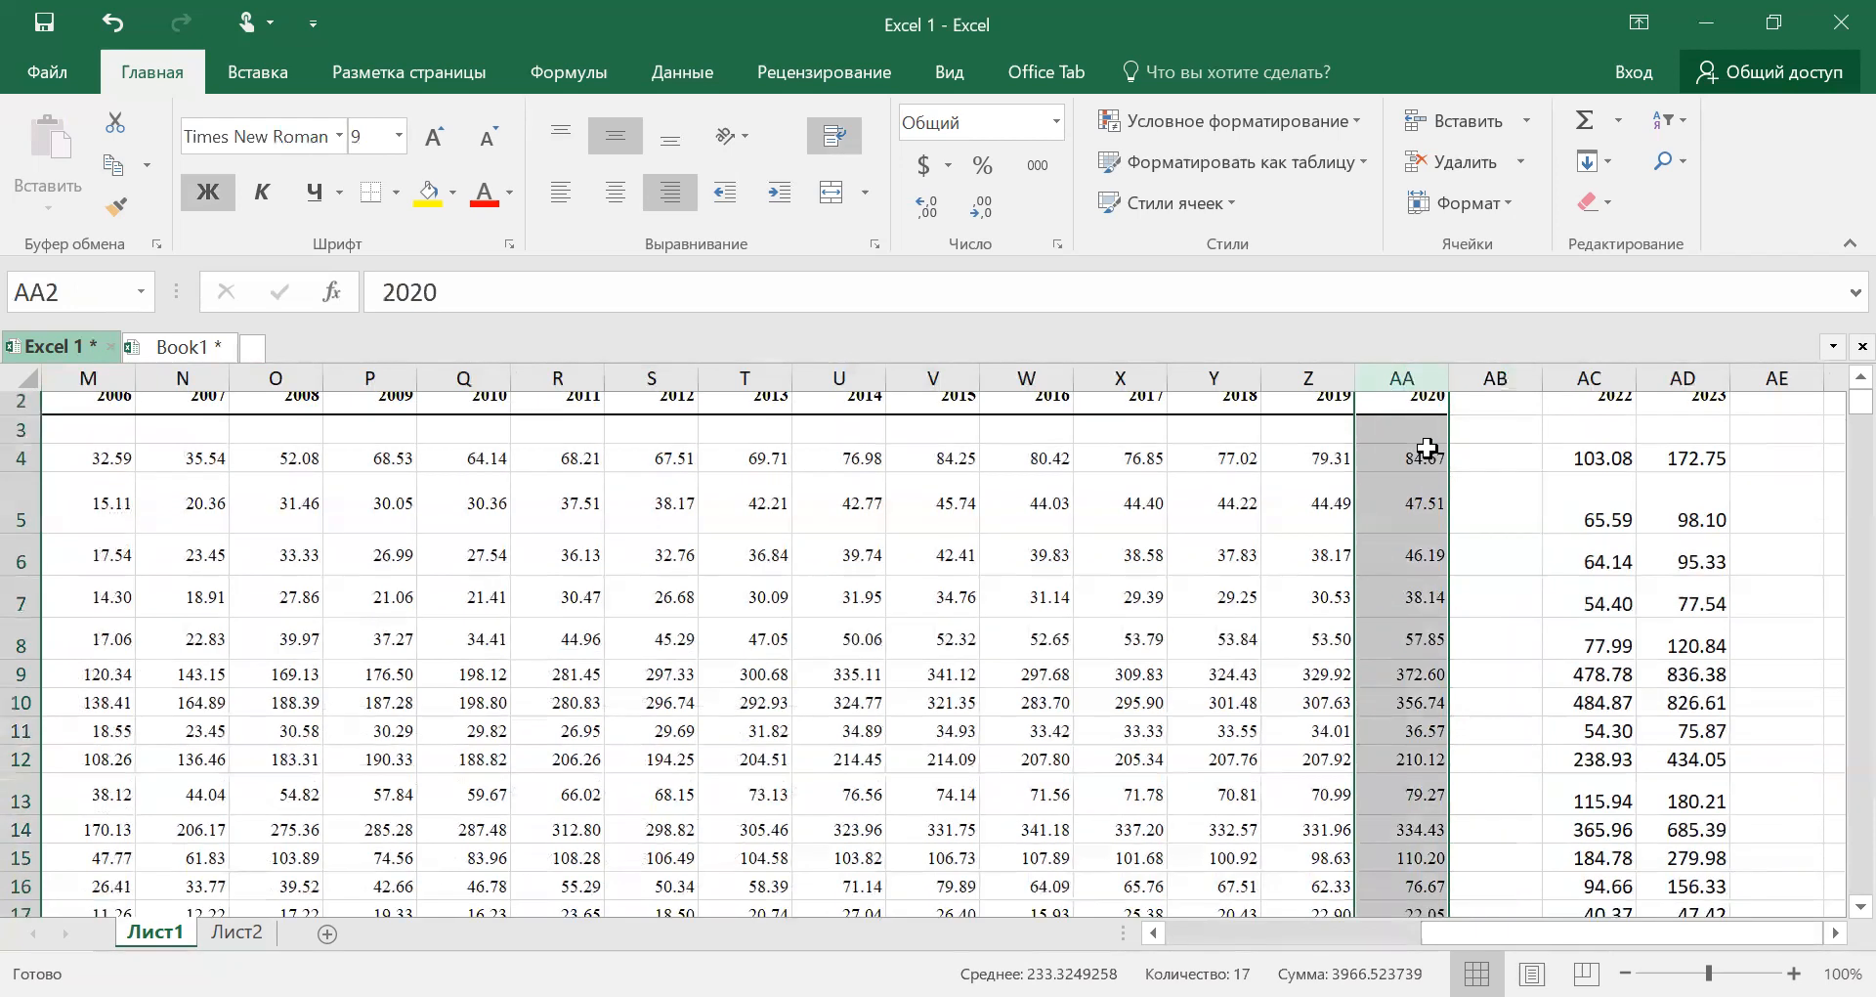
scroll(1427, 448, down, 3)
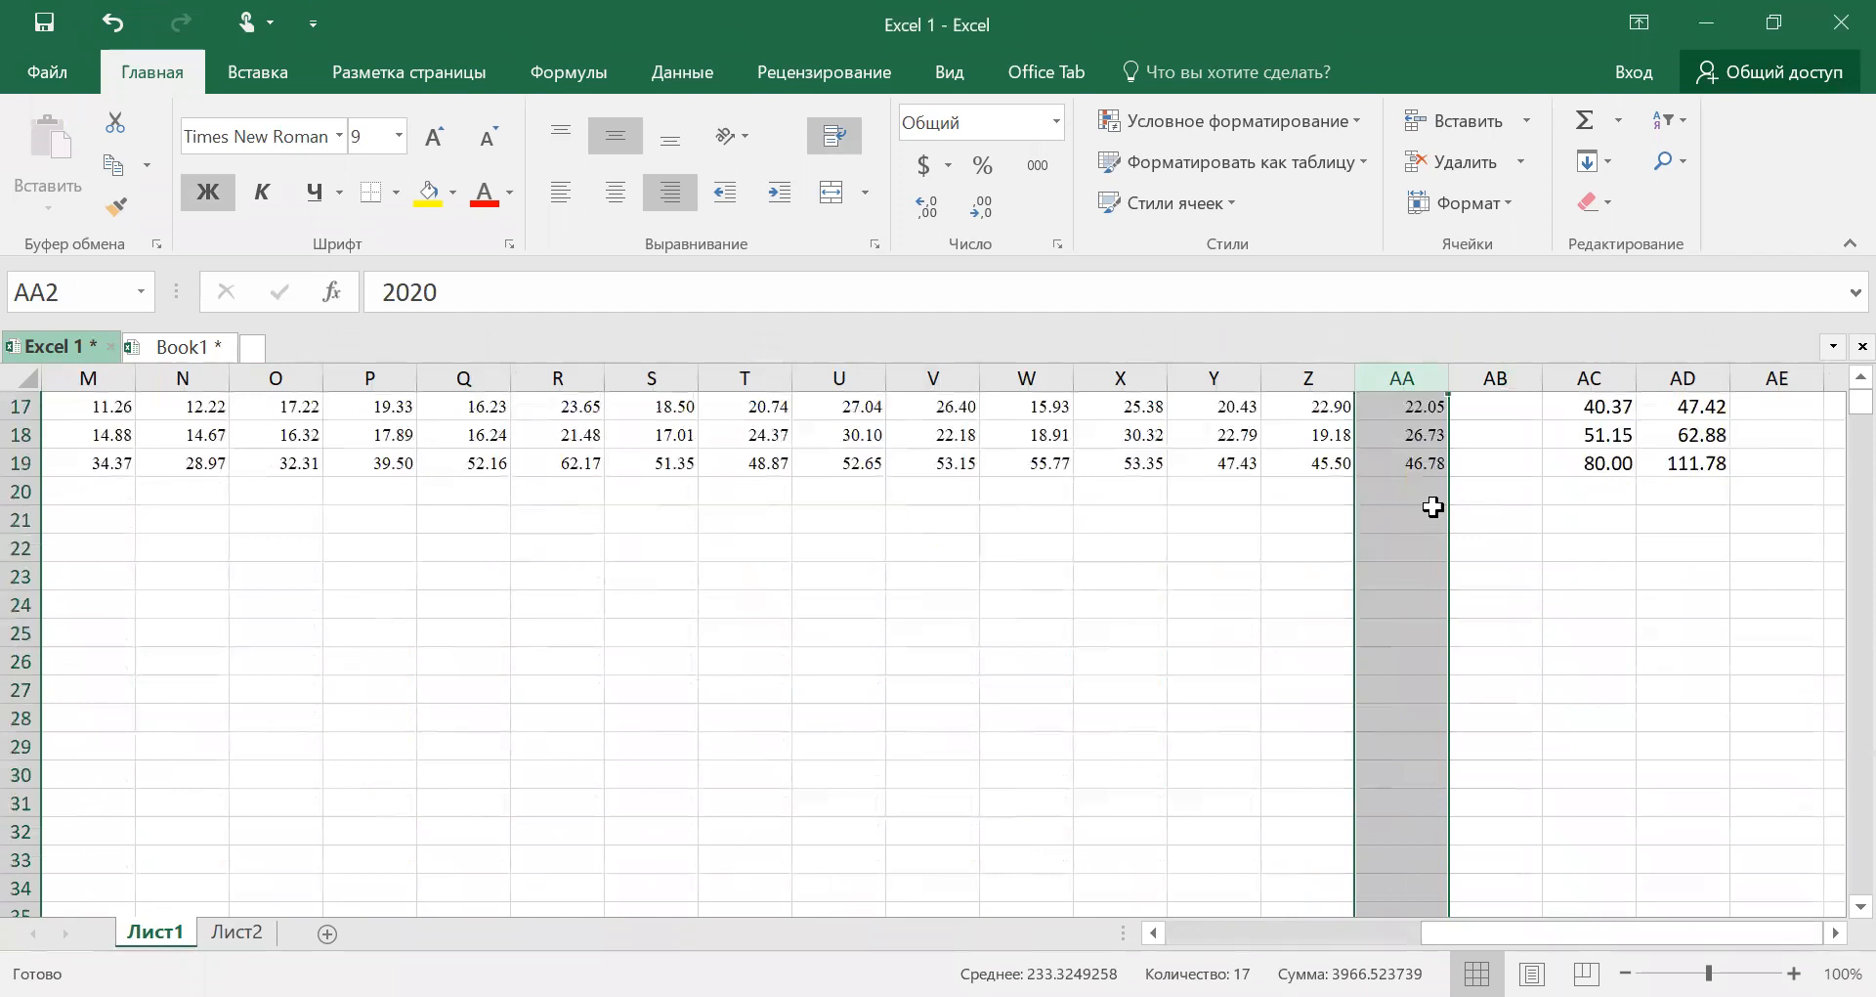
scroll(1397, 725, up, 4)
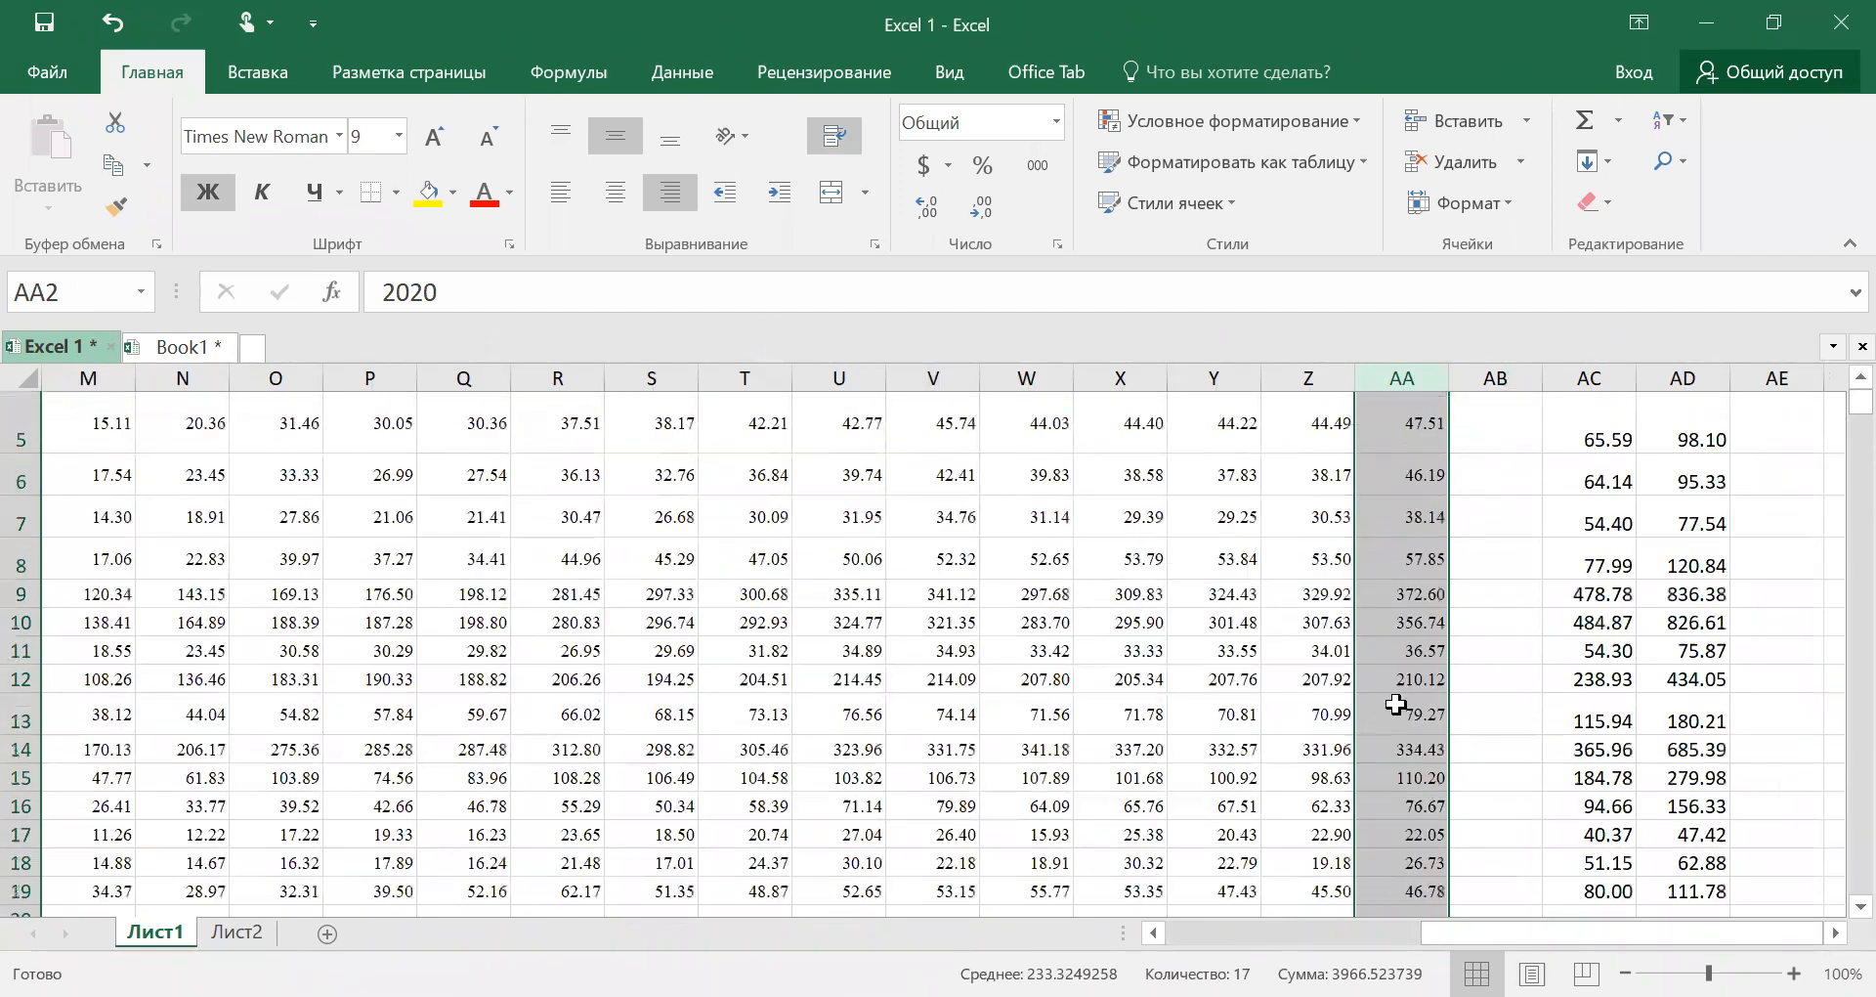
scroll(1395, 703, up, 1)
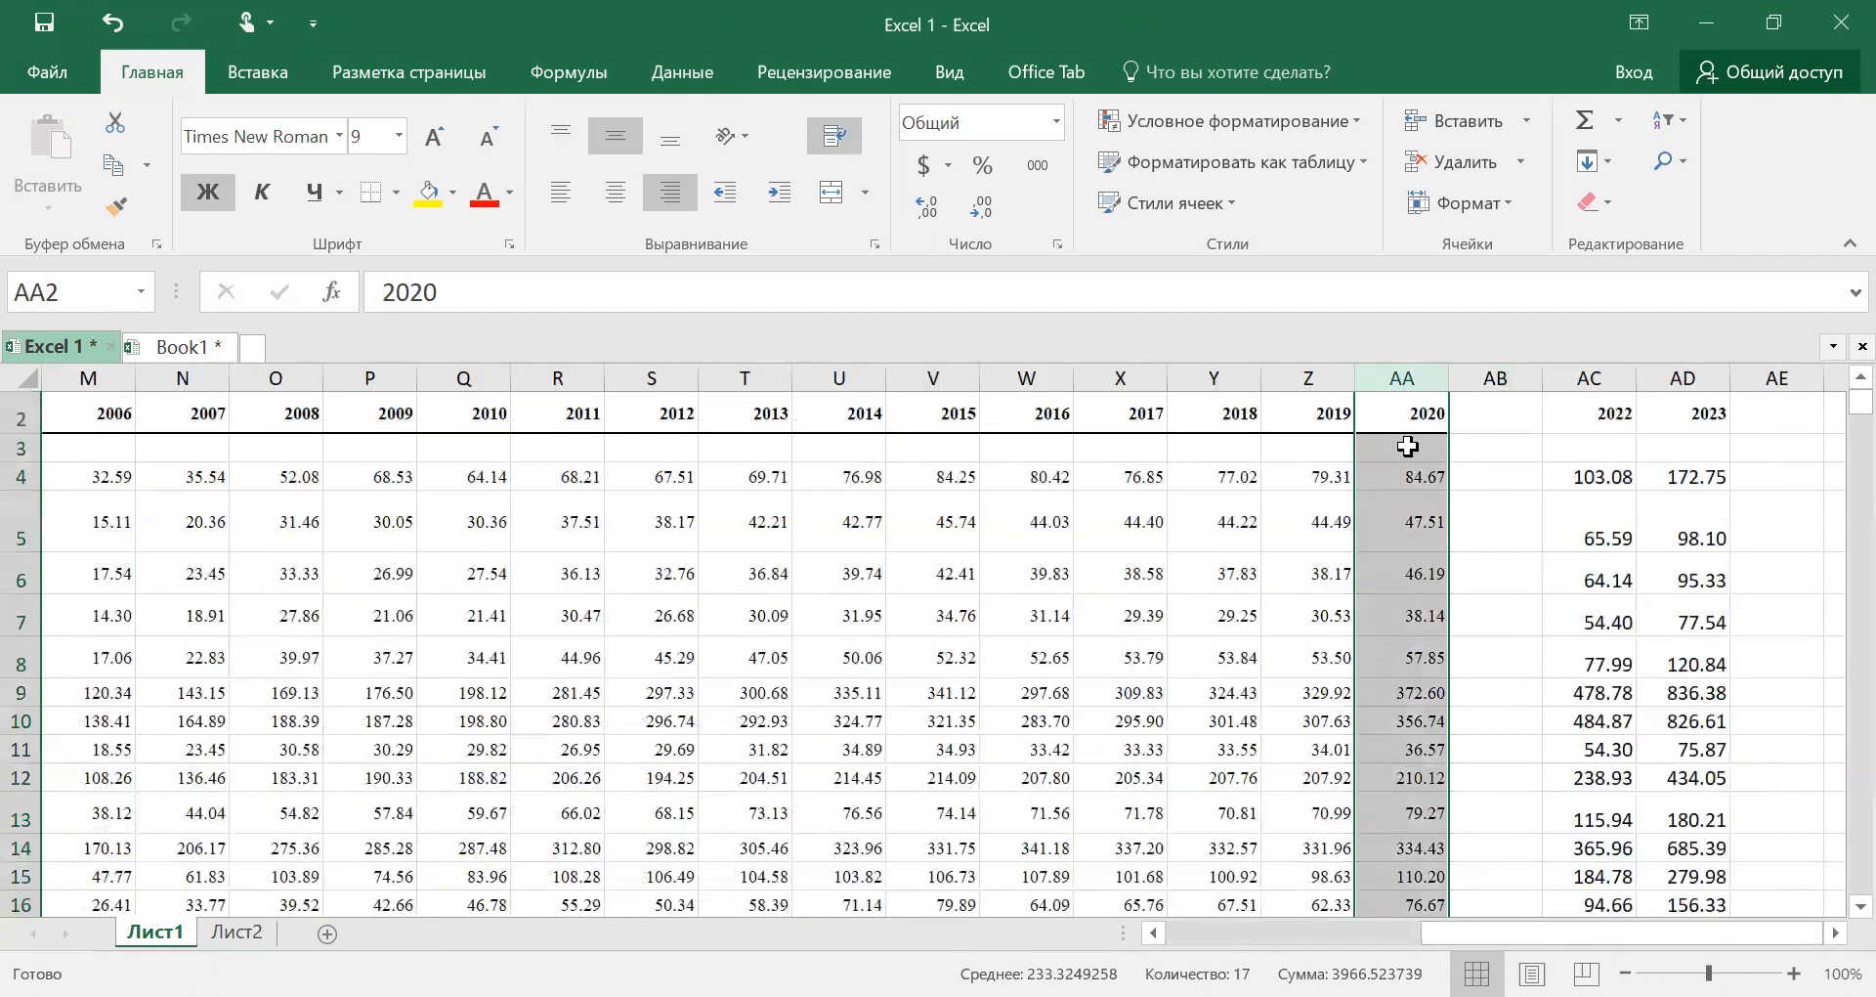
right_click(1407, 395)
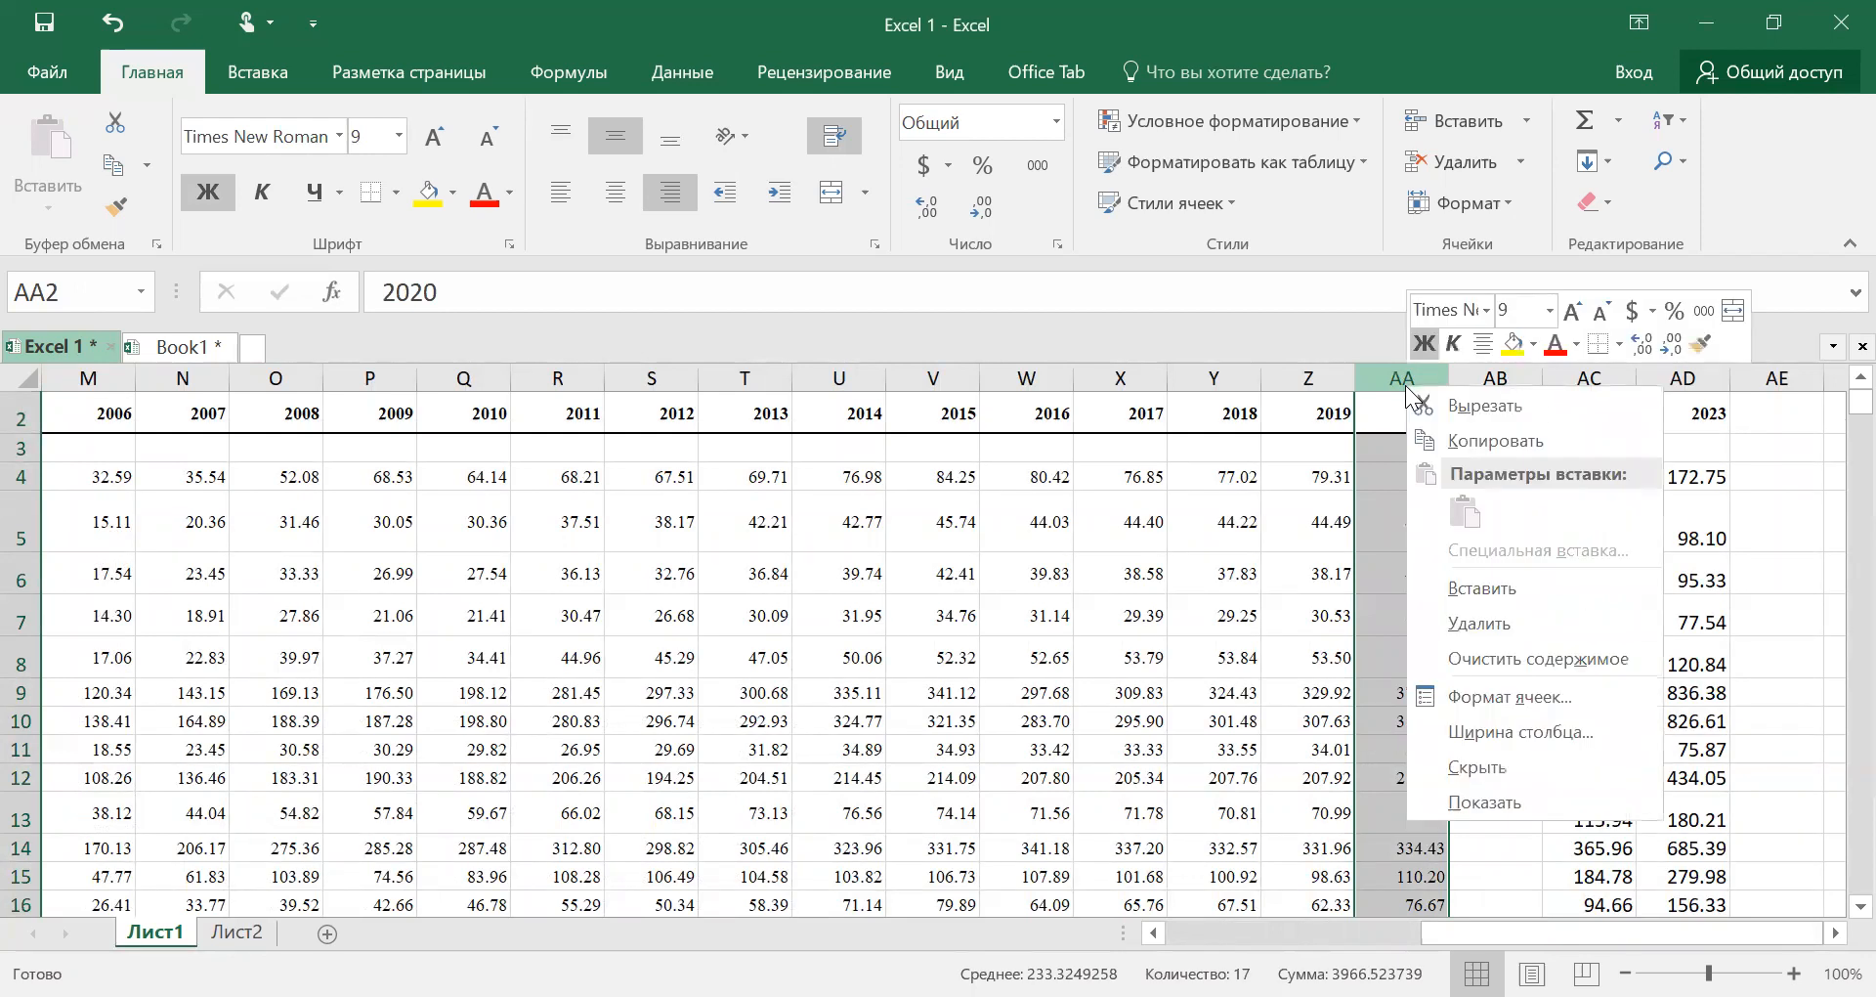
click(1502, 630)
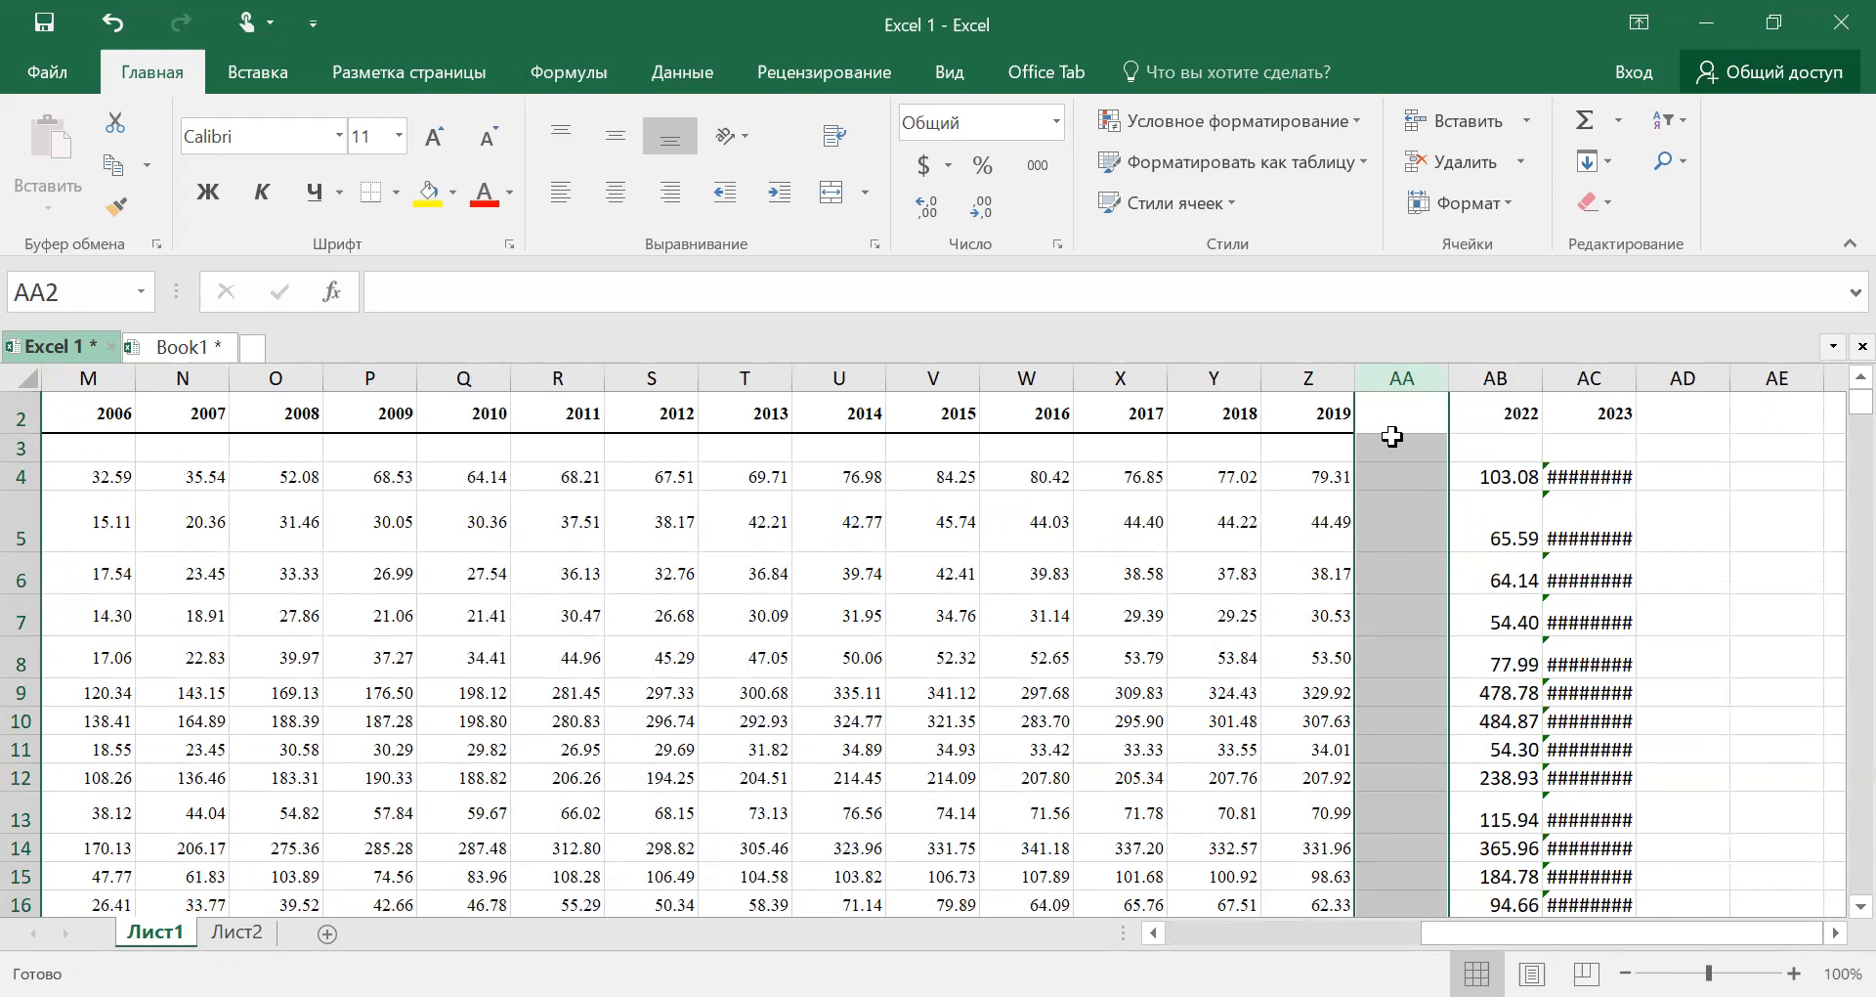
key(ctrl+z)
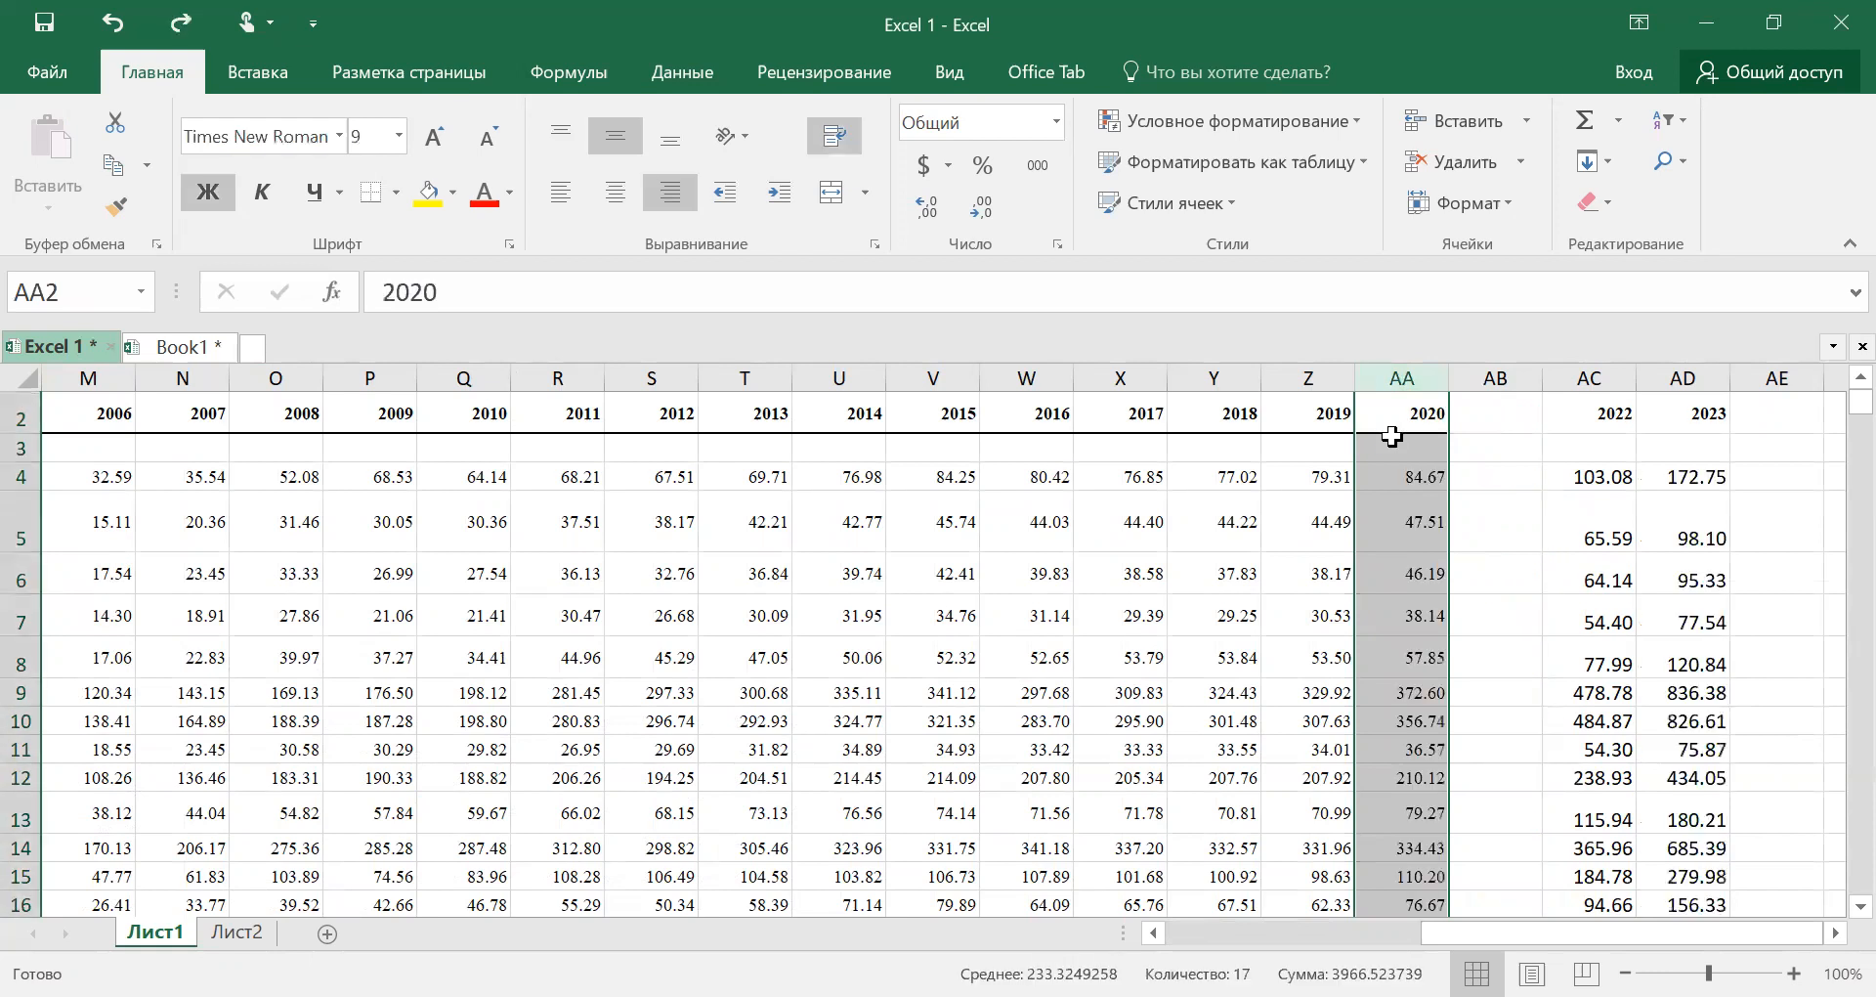
click(1526, 476)
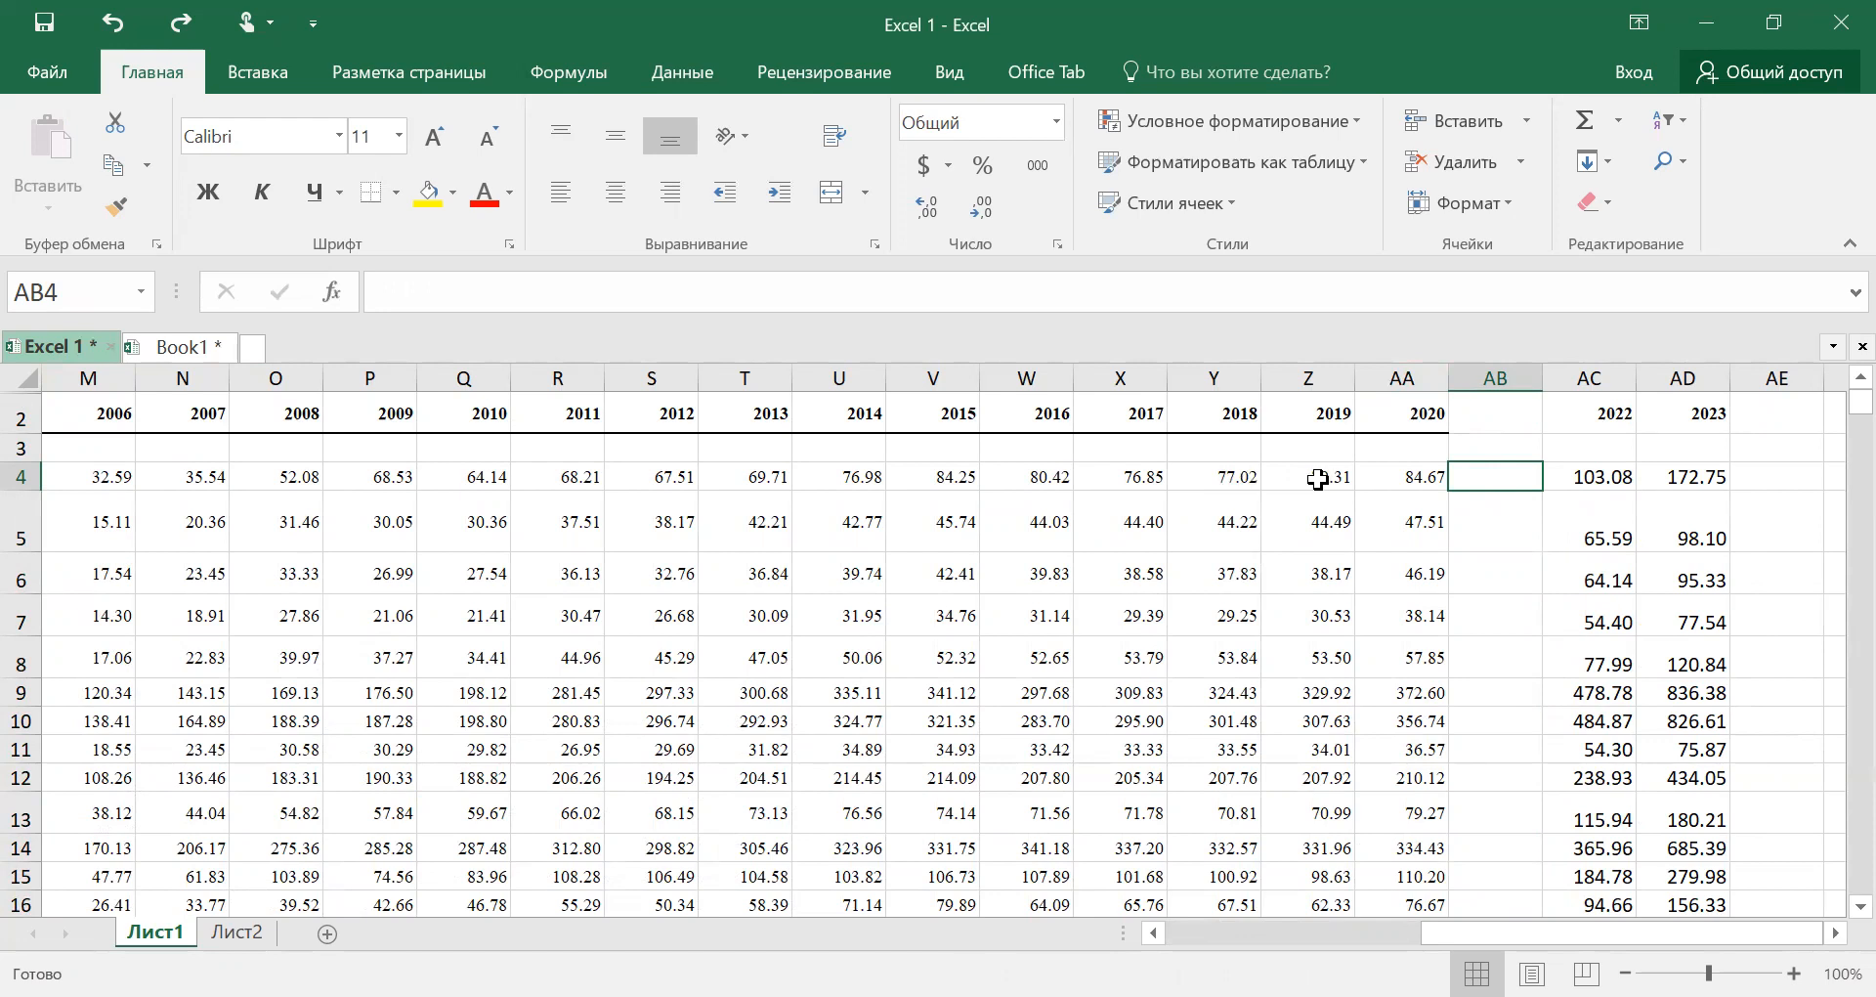
Clear the contents of the 2020 cells AA4:AA9 on Лист1, and undo the clearing
drag(1314, 479, 1416, 690)
click(1395, 584)
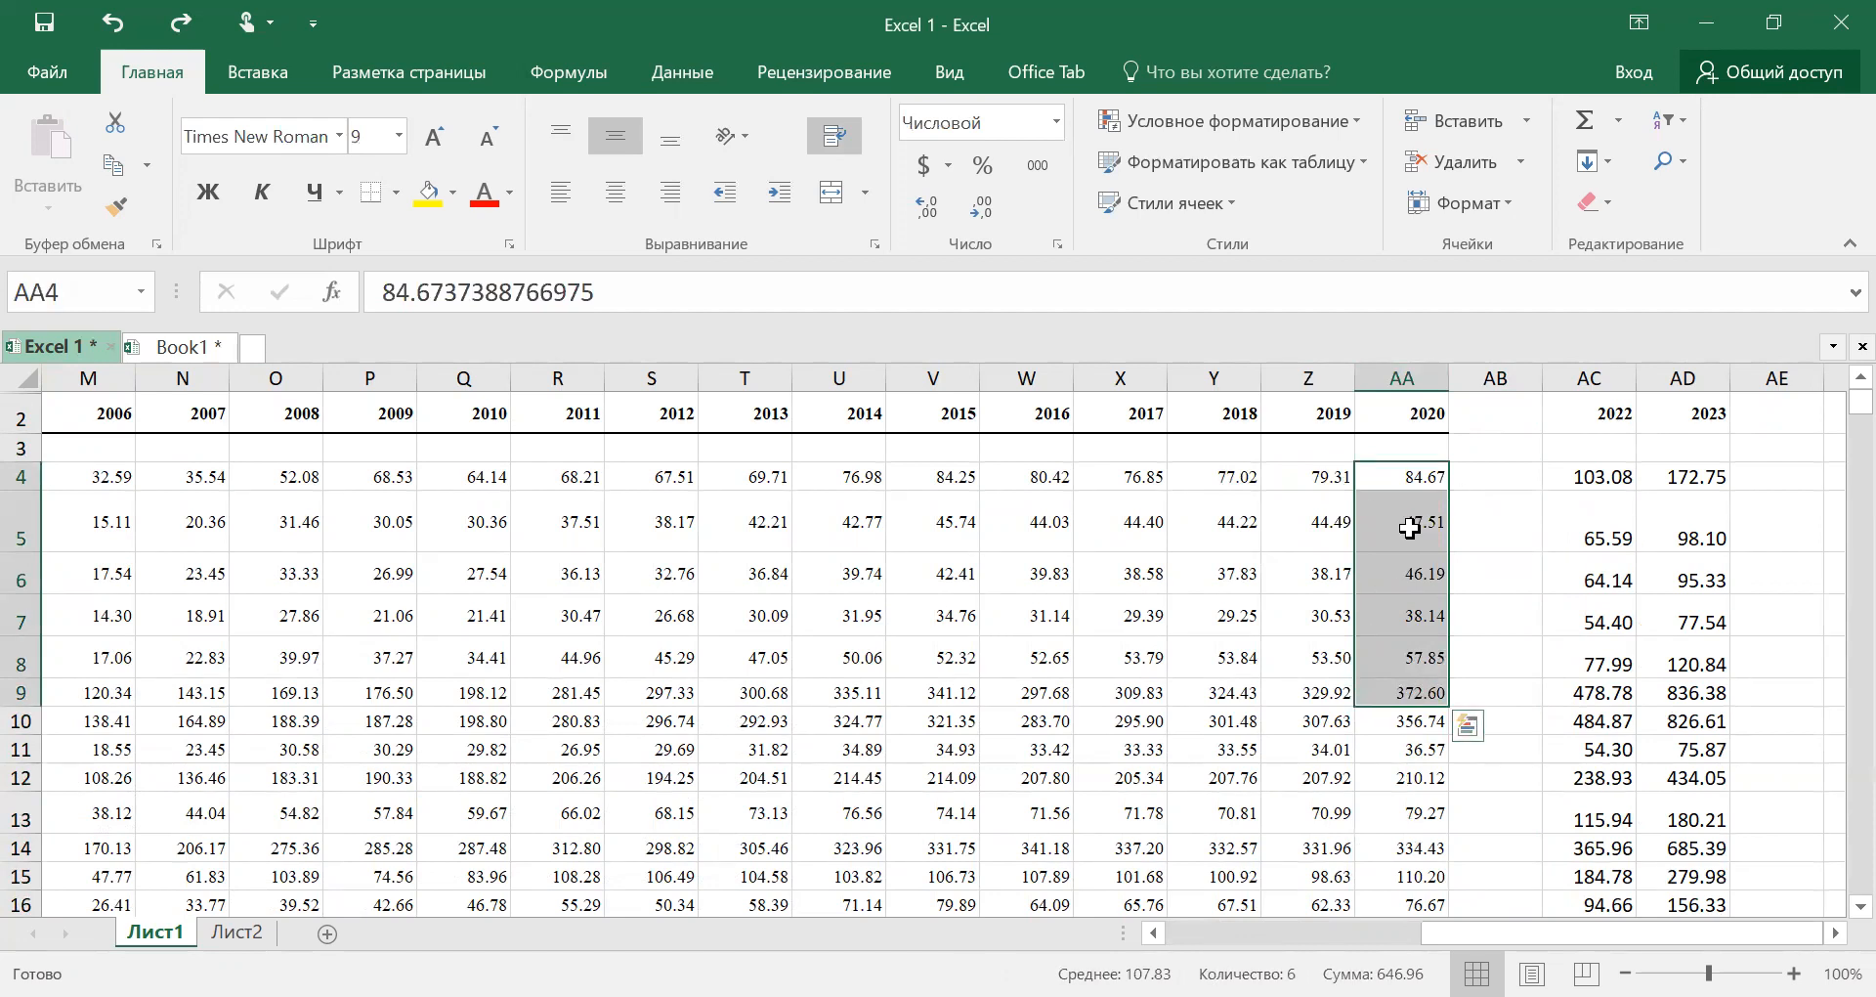
right_click(1411, 527)
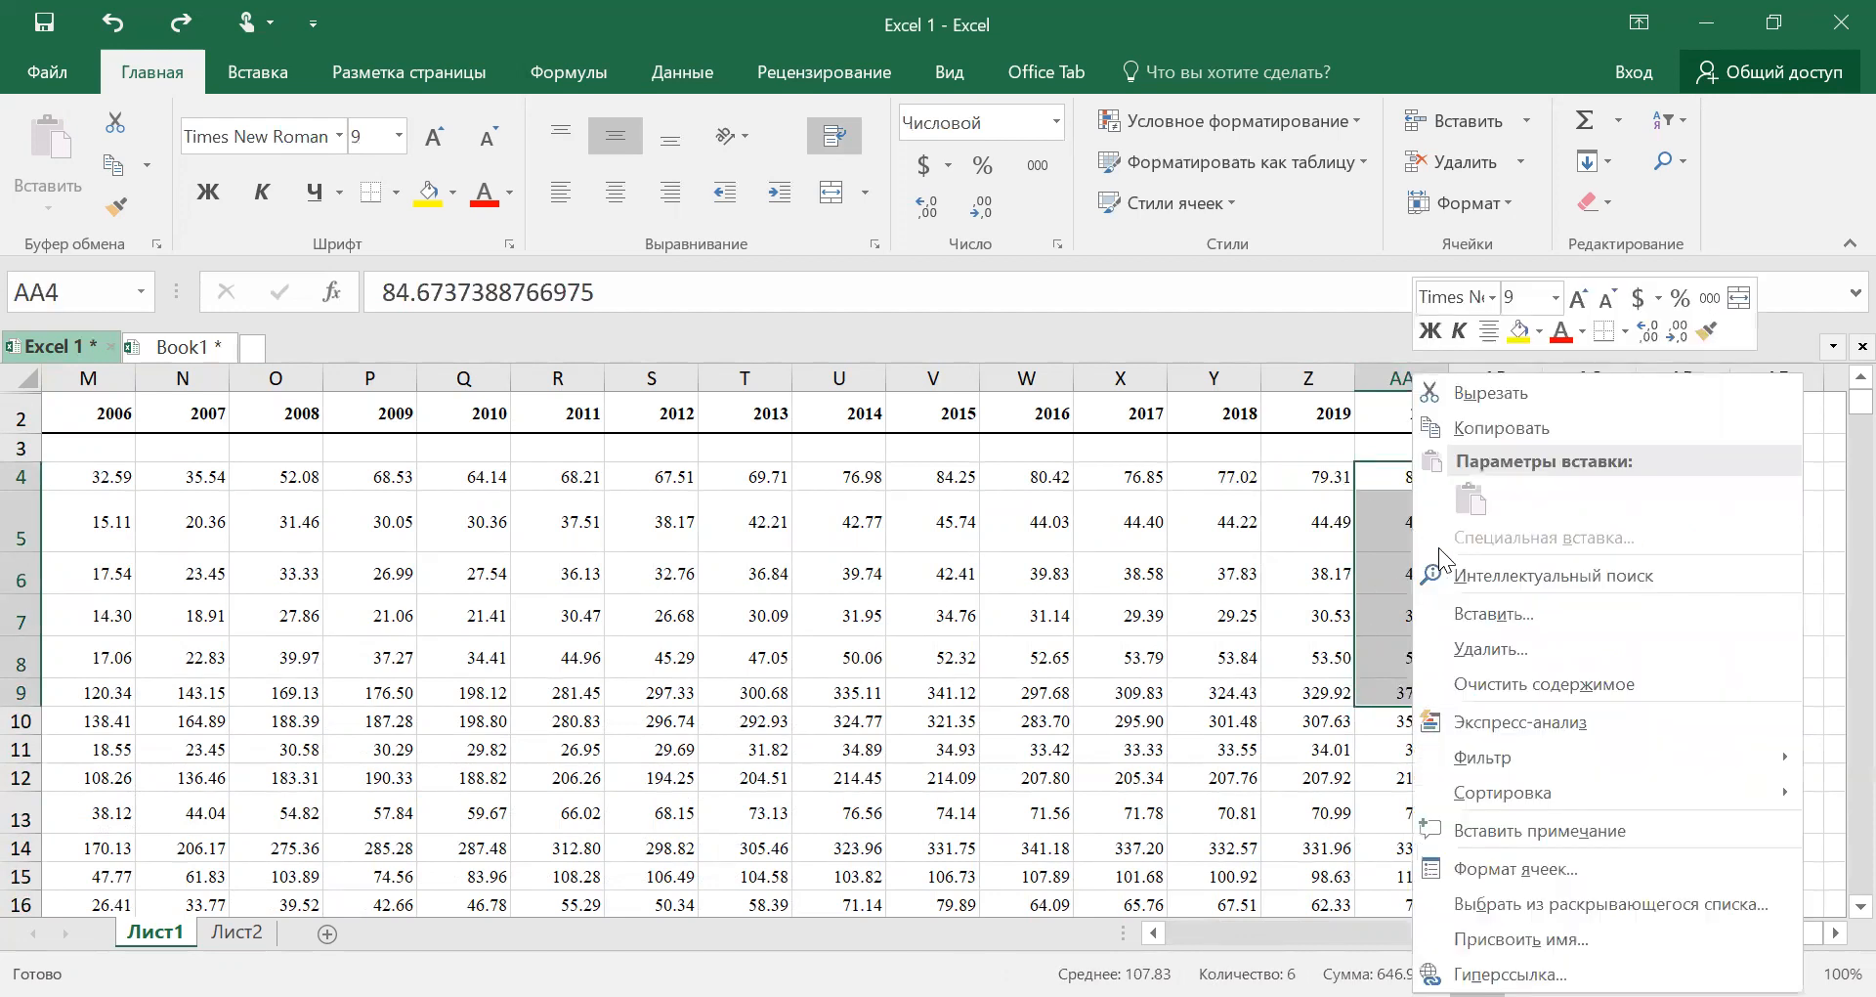
click(1523, 679)
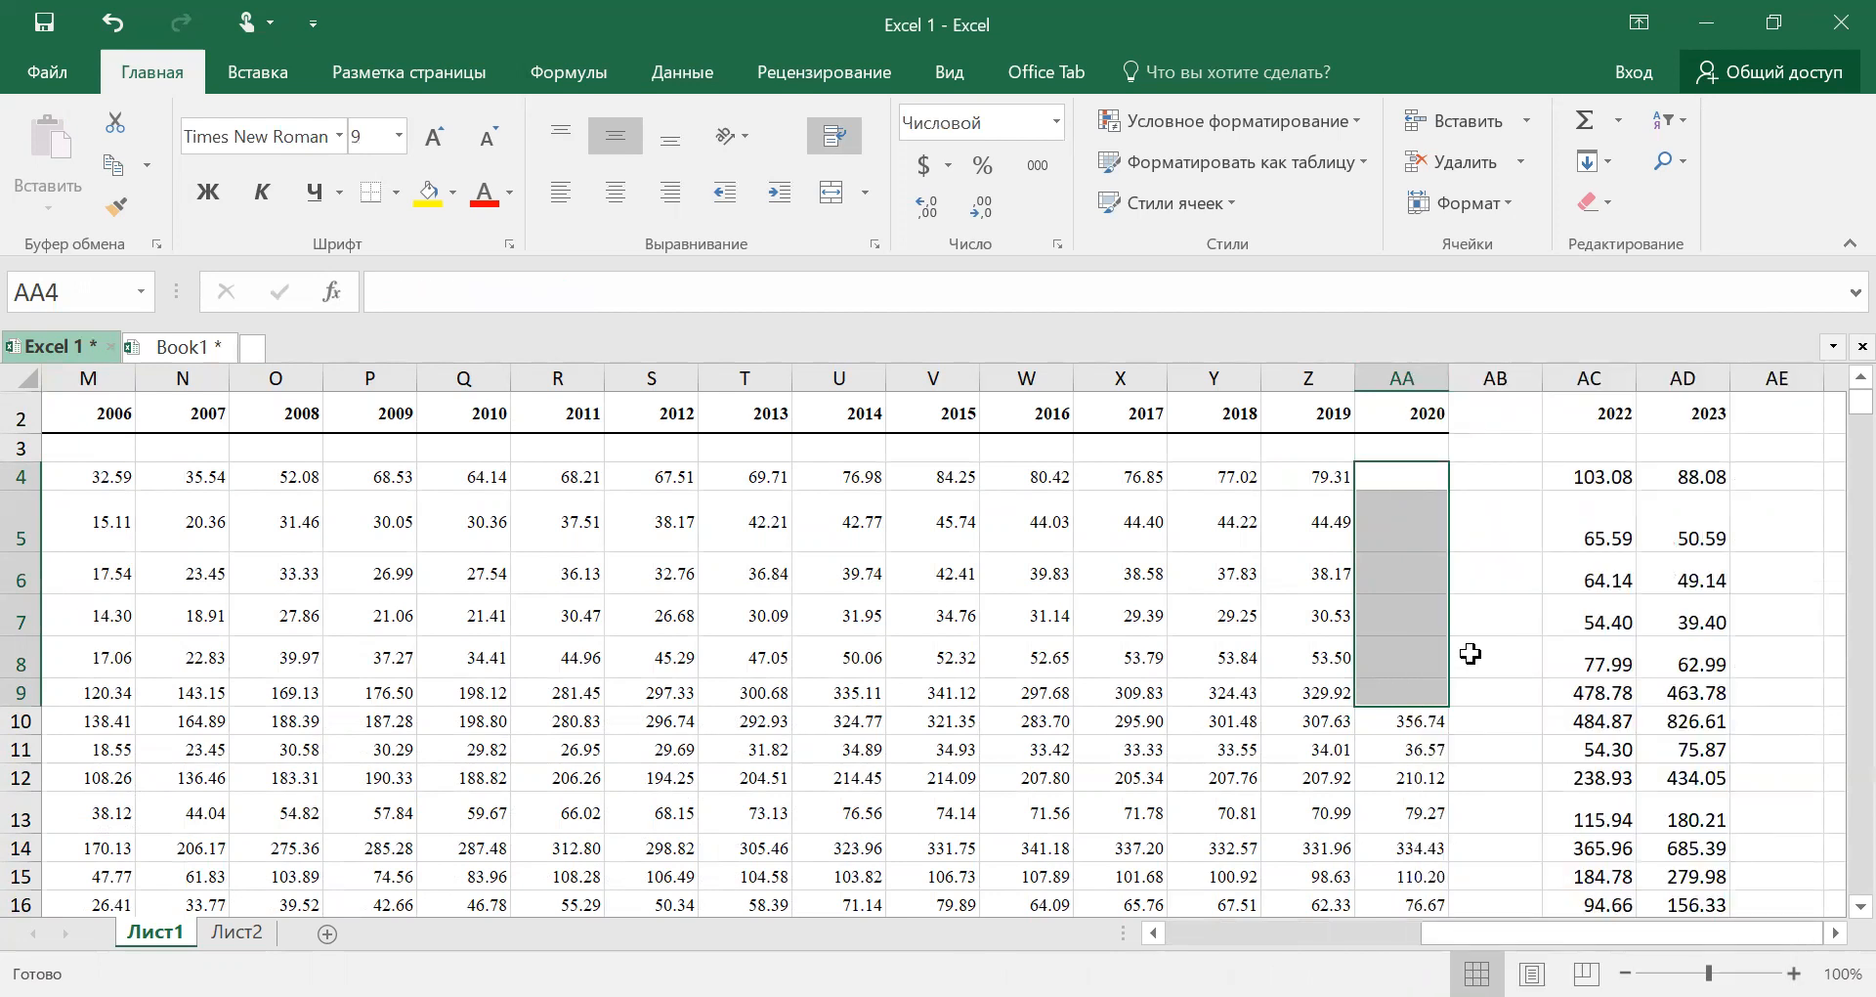
key(ctrl+z)
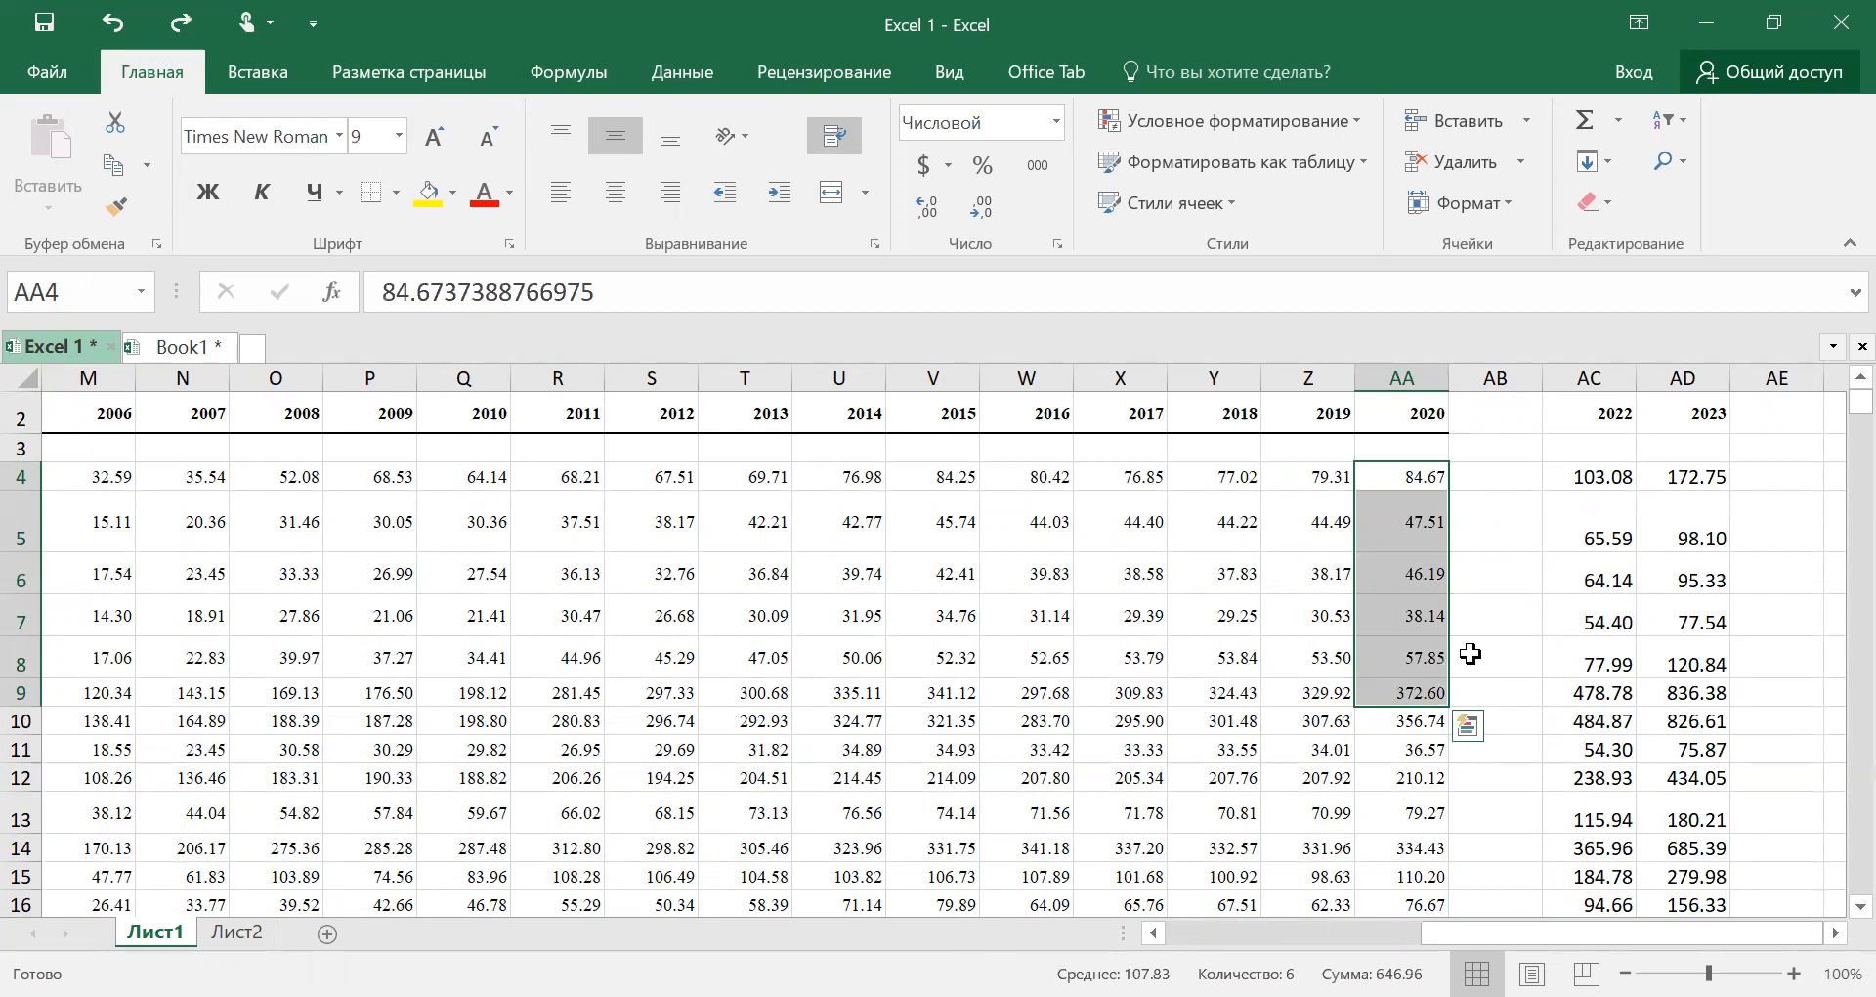
click(1486, 607)
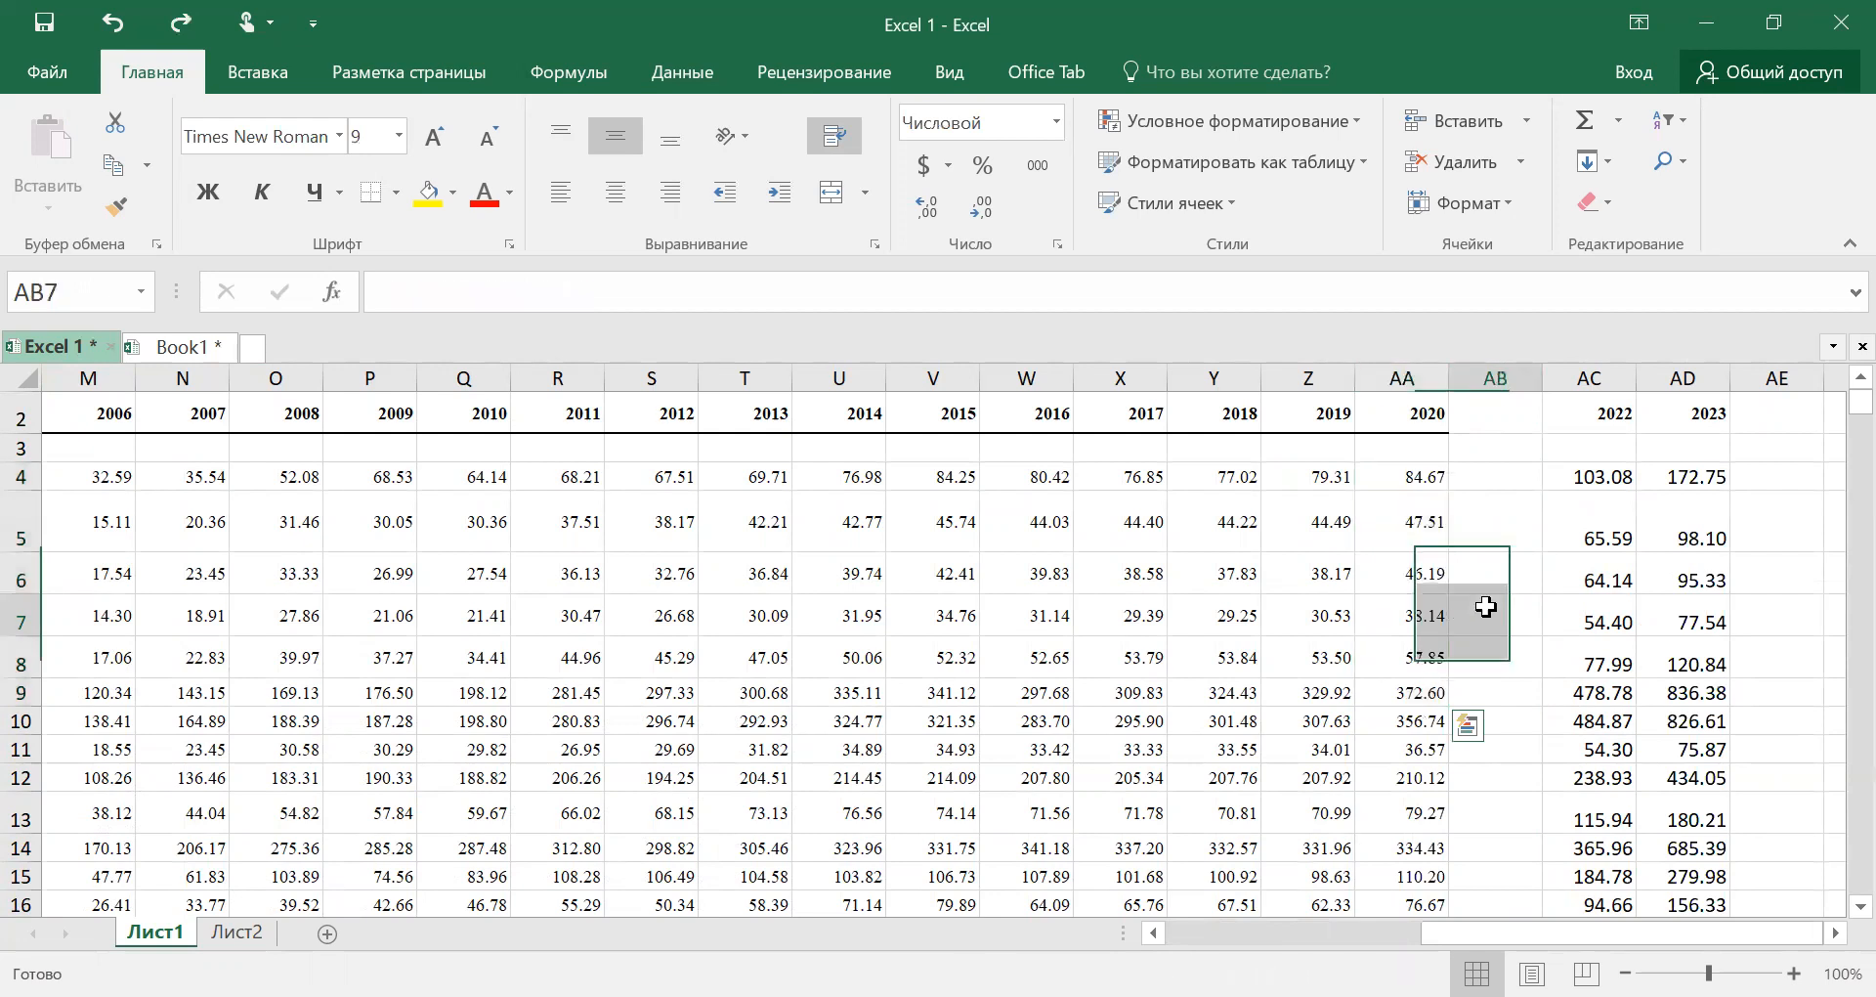
Clear the 2018–2020 values in Y4:AA15 on Лист1, and undo the clearing
drag(1199, 481, 1398, 875)
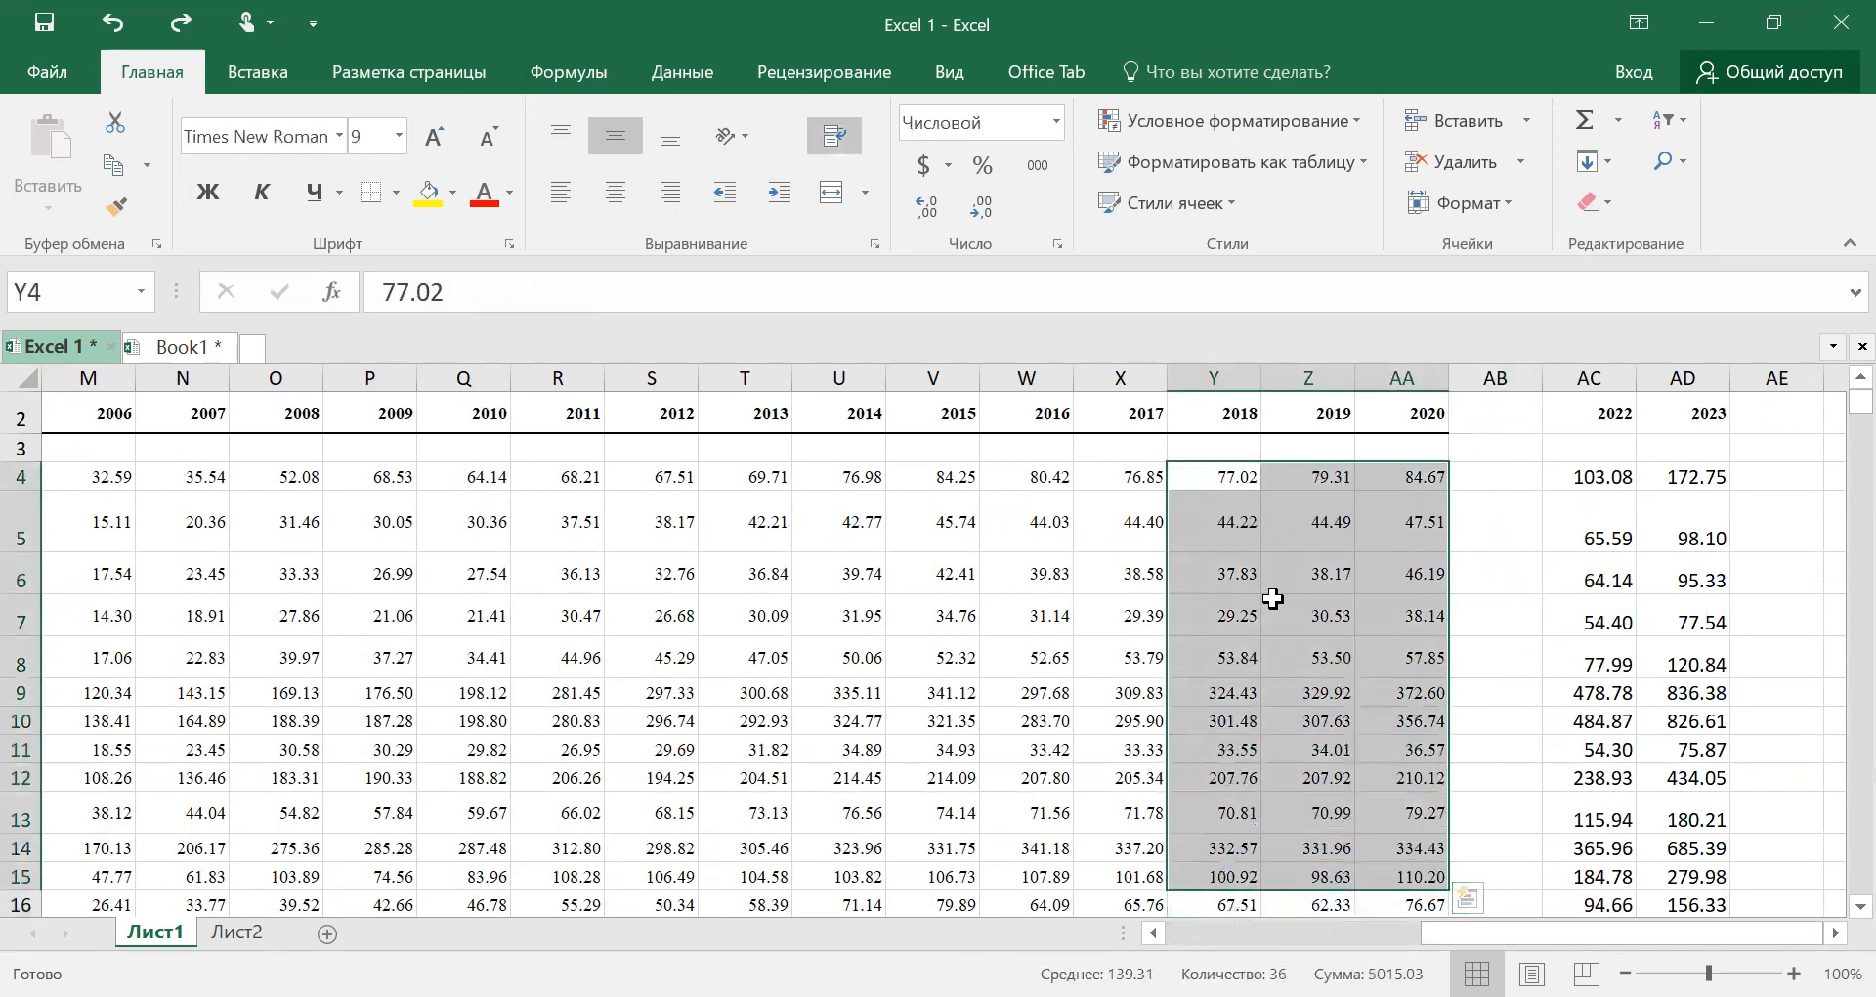
key(Delete)
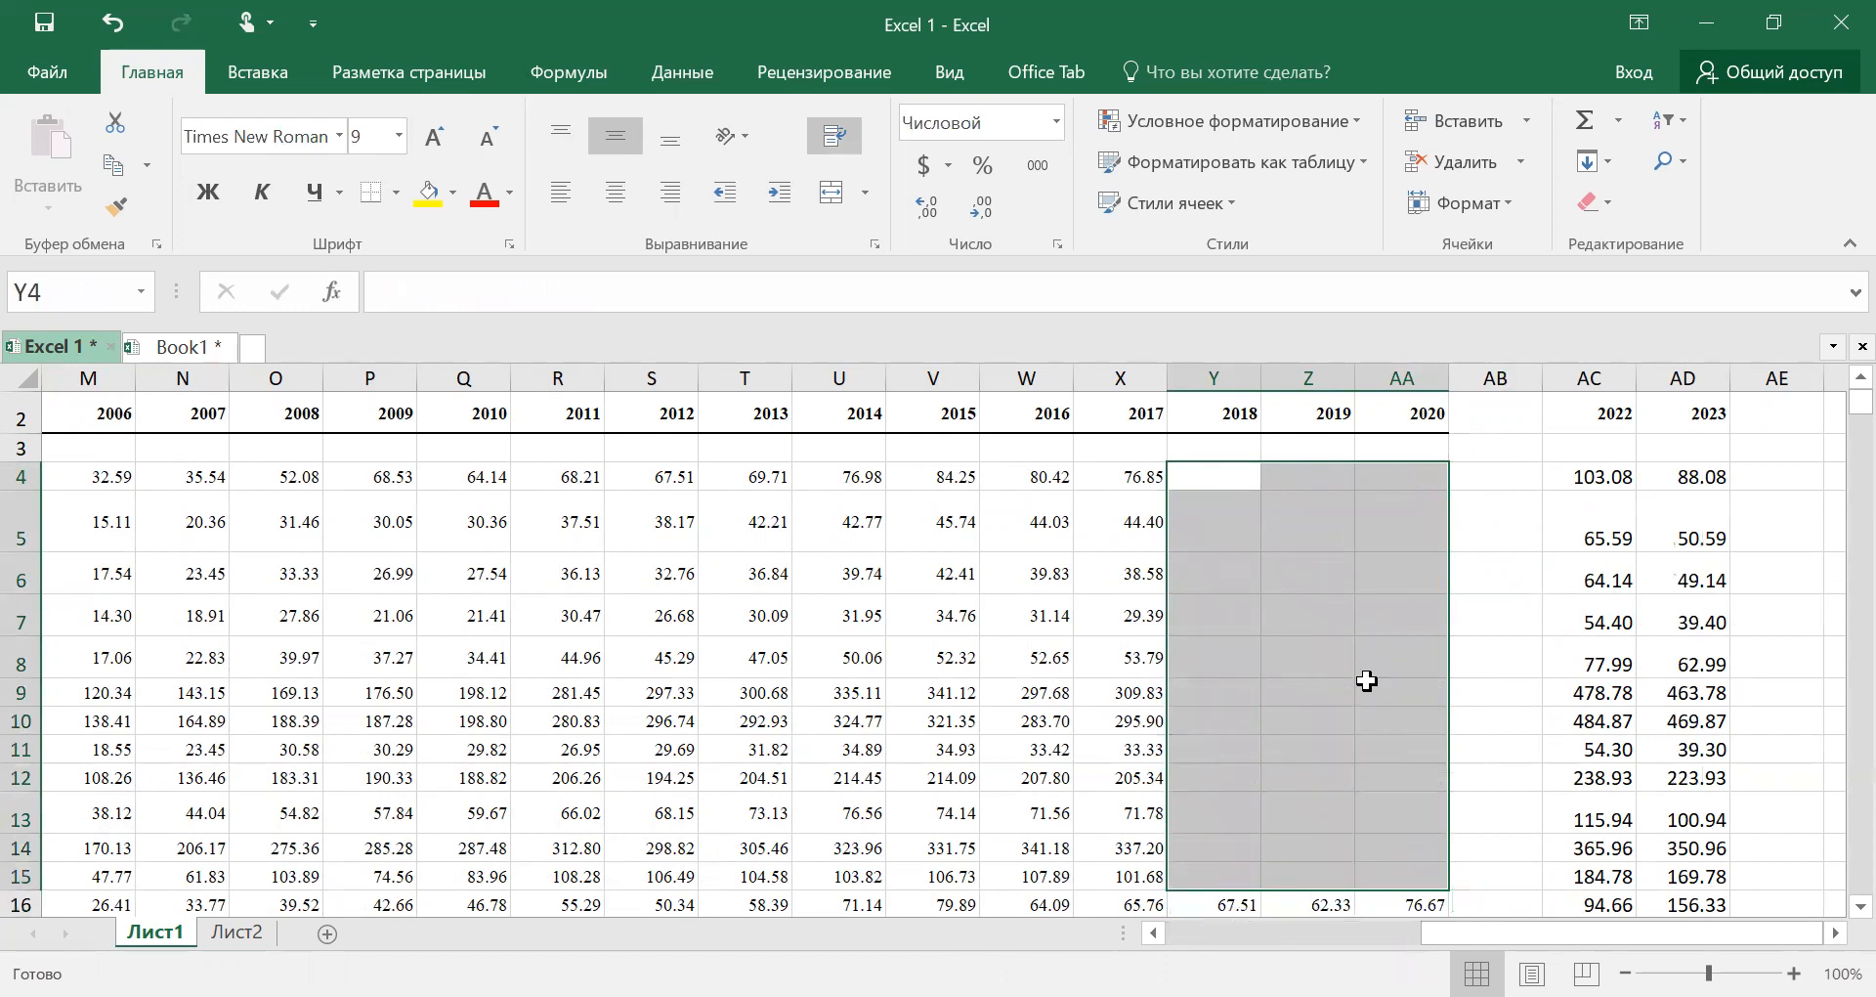
key(ctrl+z)
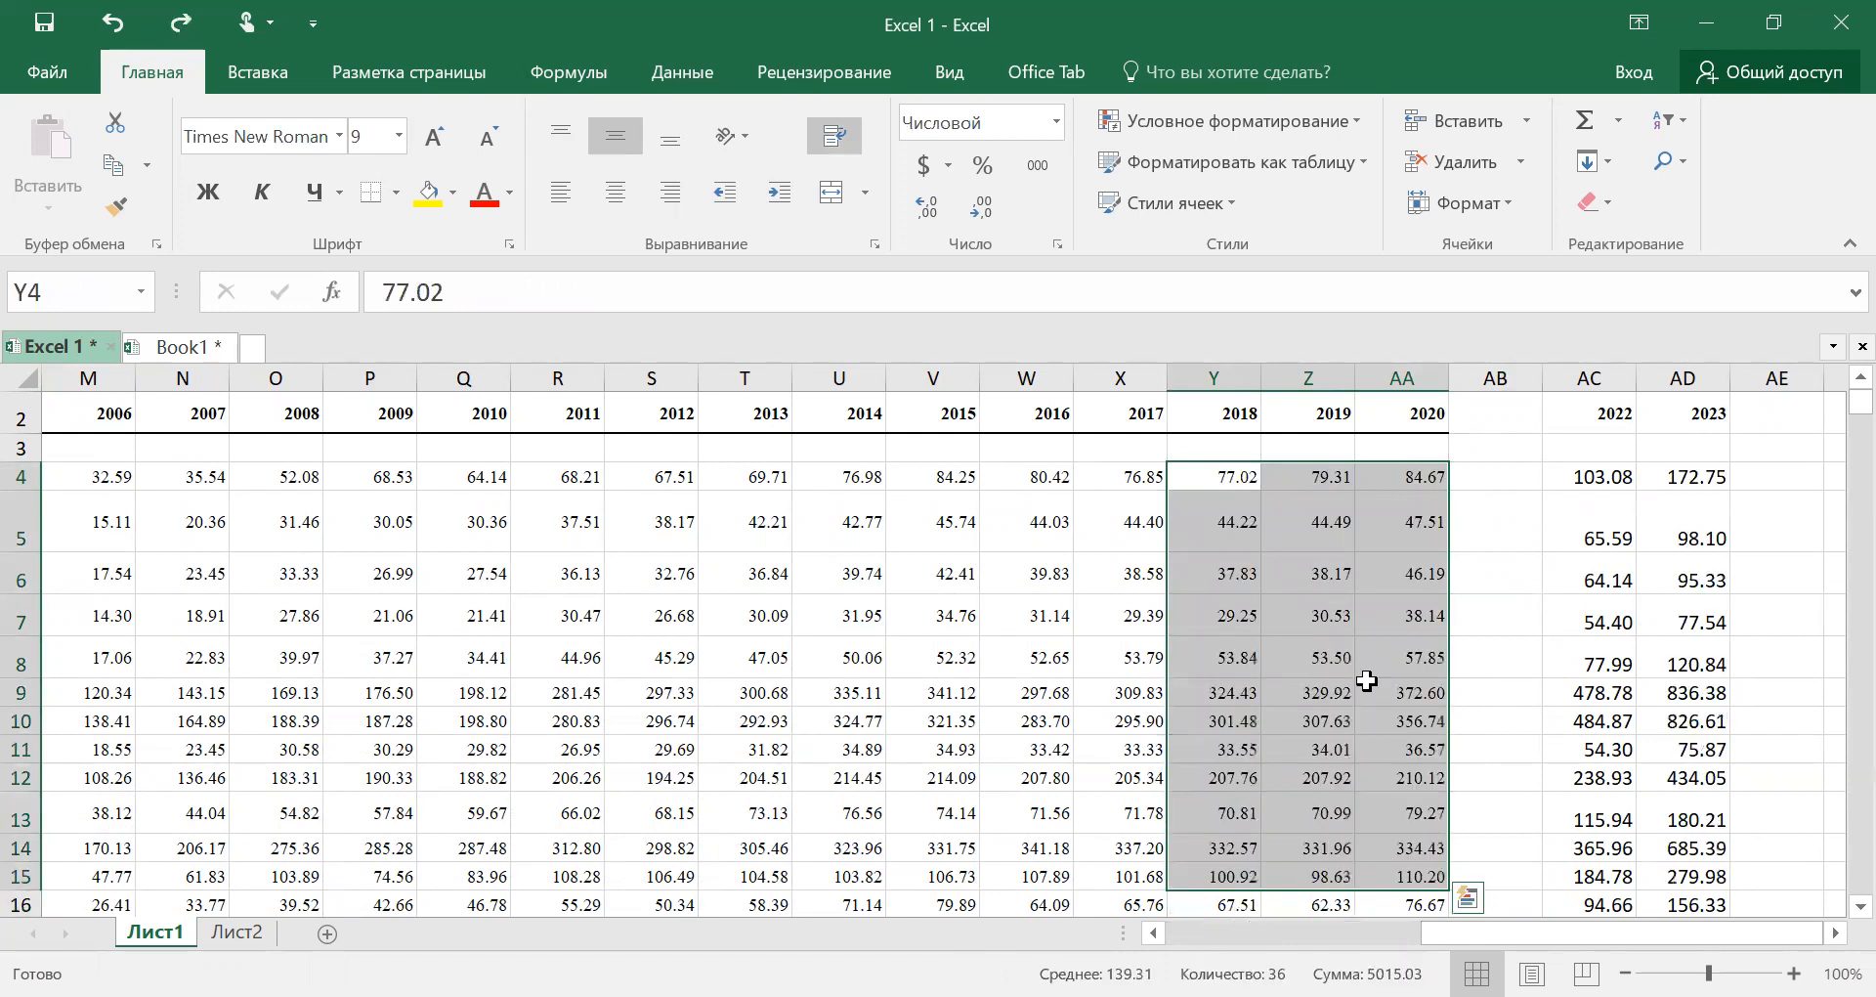
click(1489, 578)
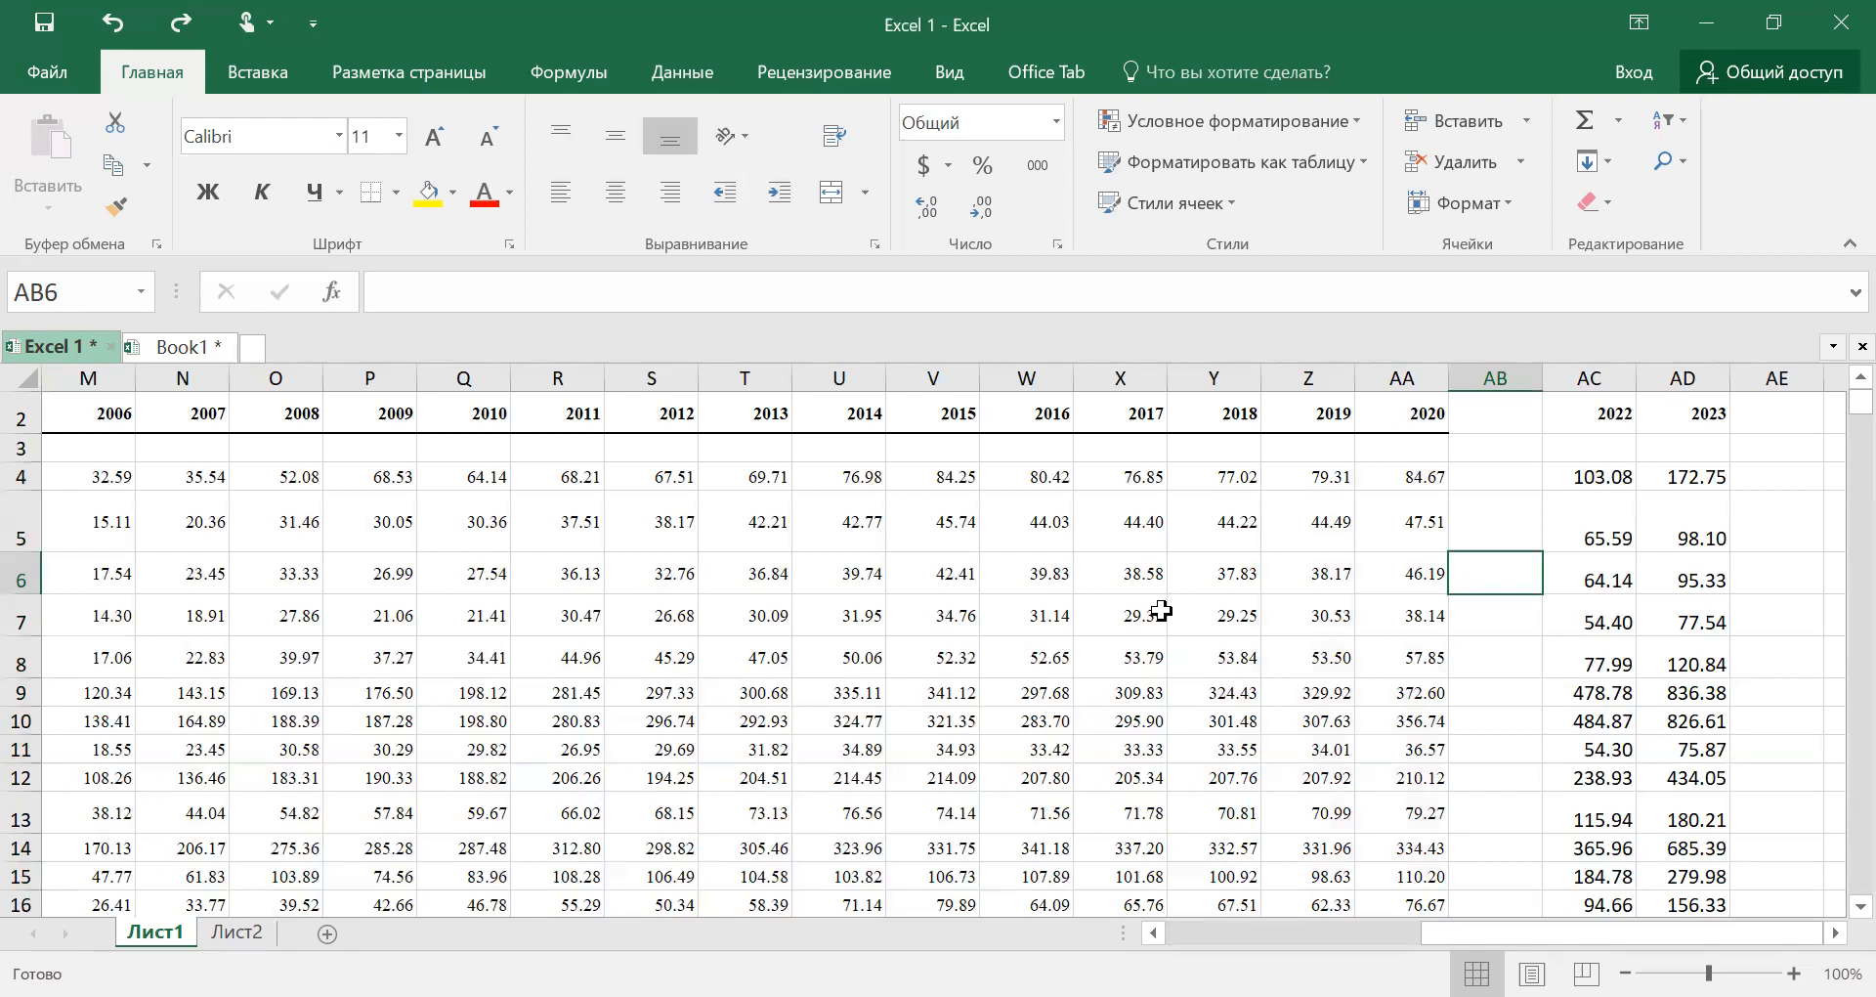
Look over the Лист2 table, return to Лист1 and add a new worksheet directly after it
click(249, 940)
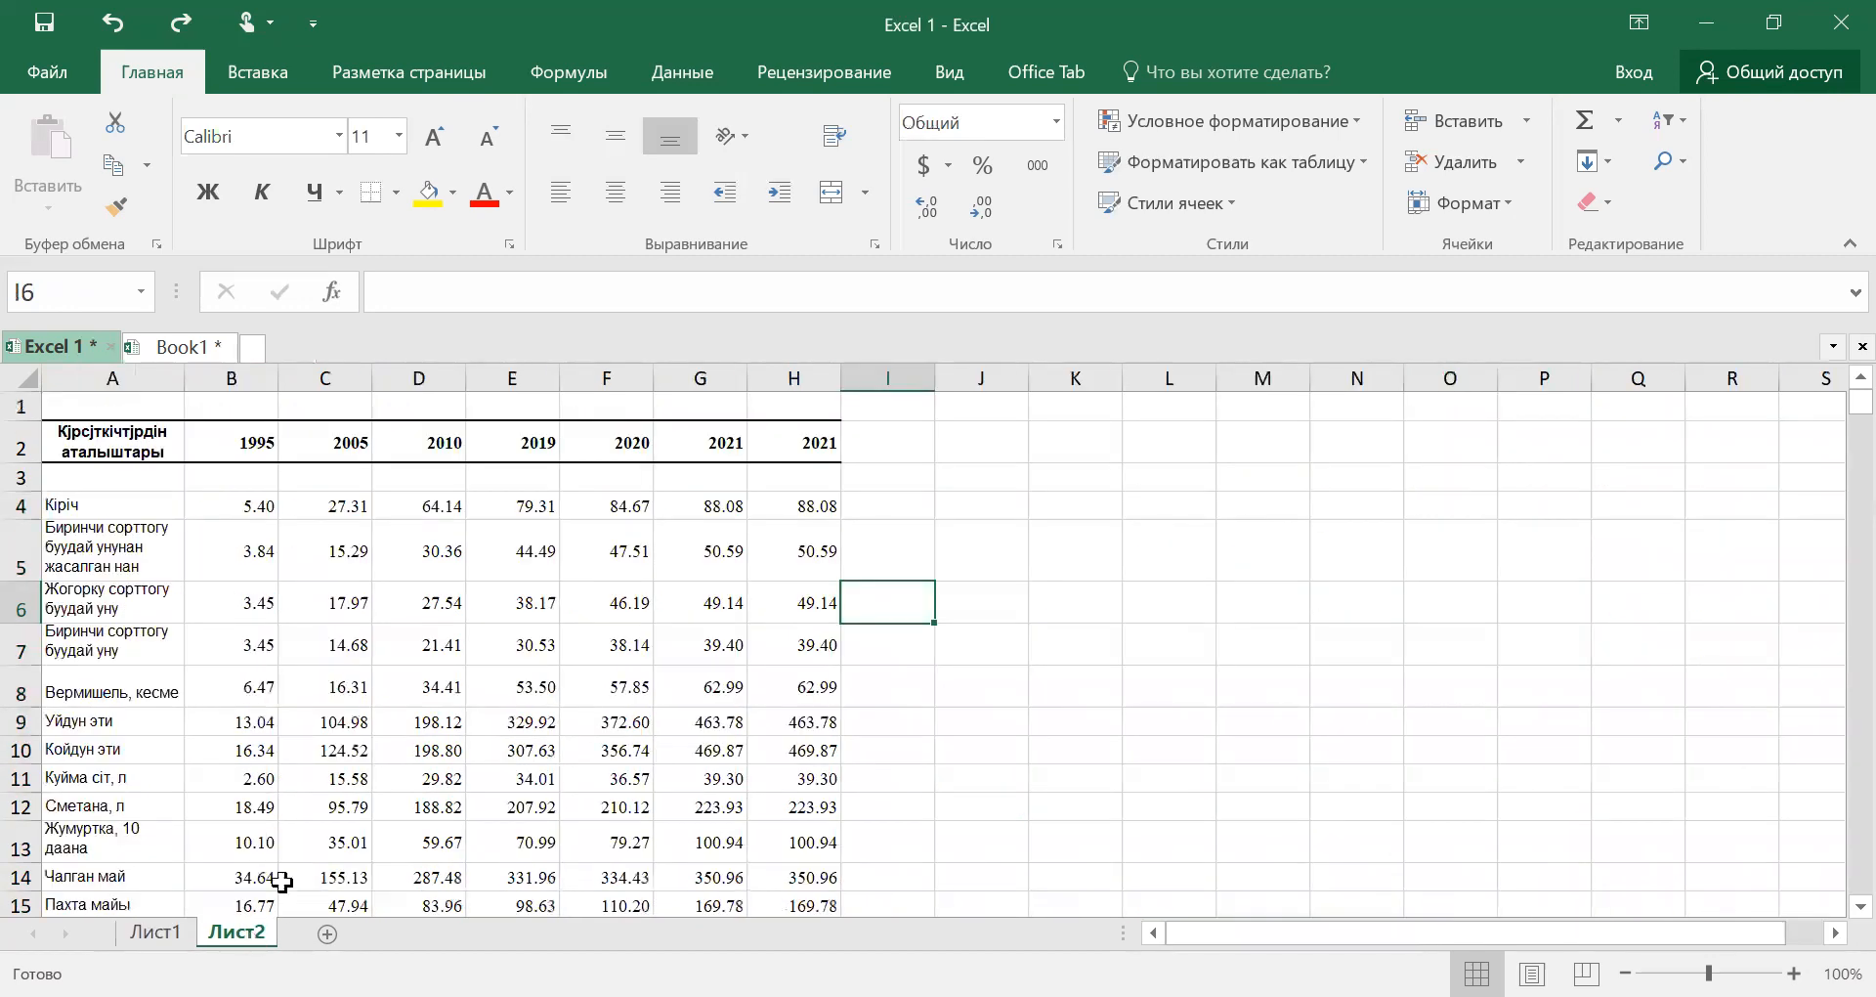
click(1149, 537)
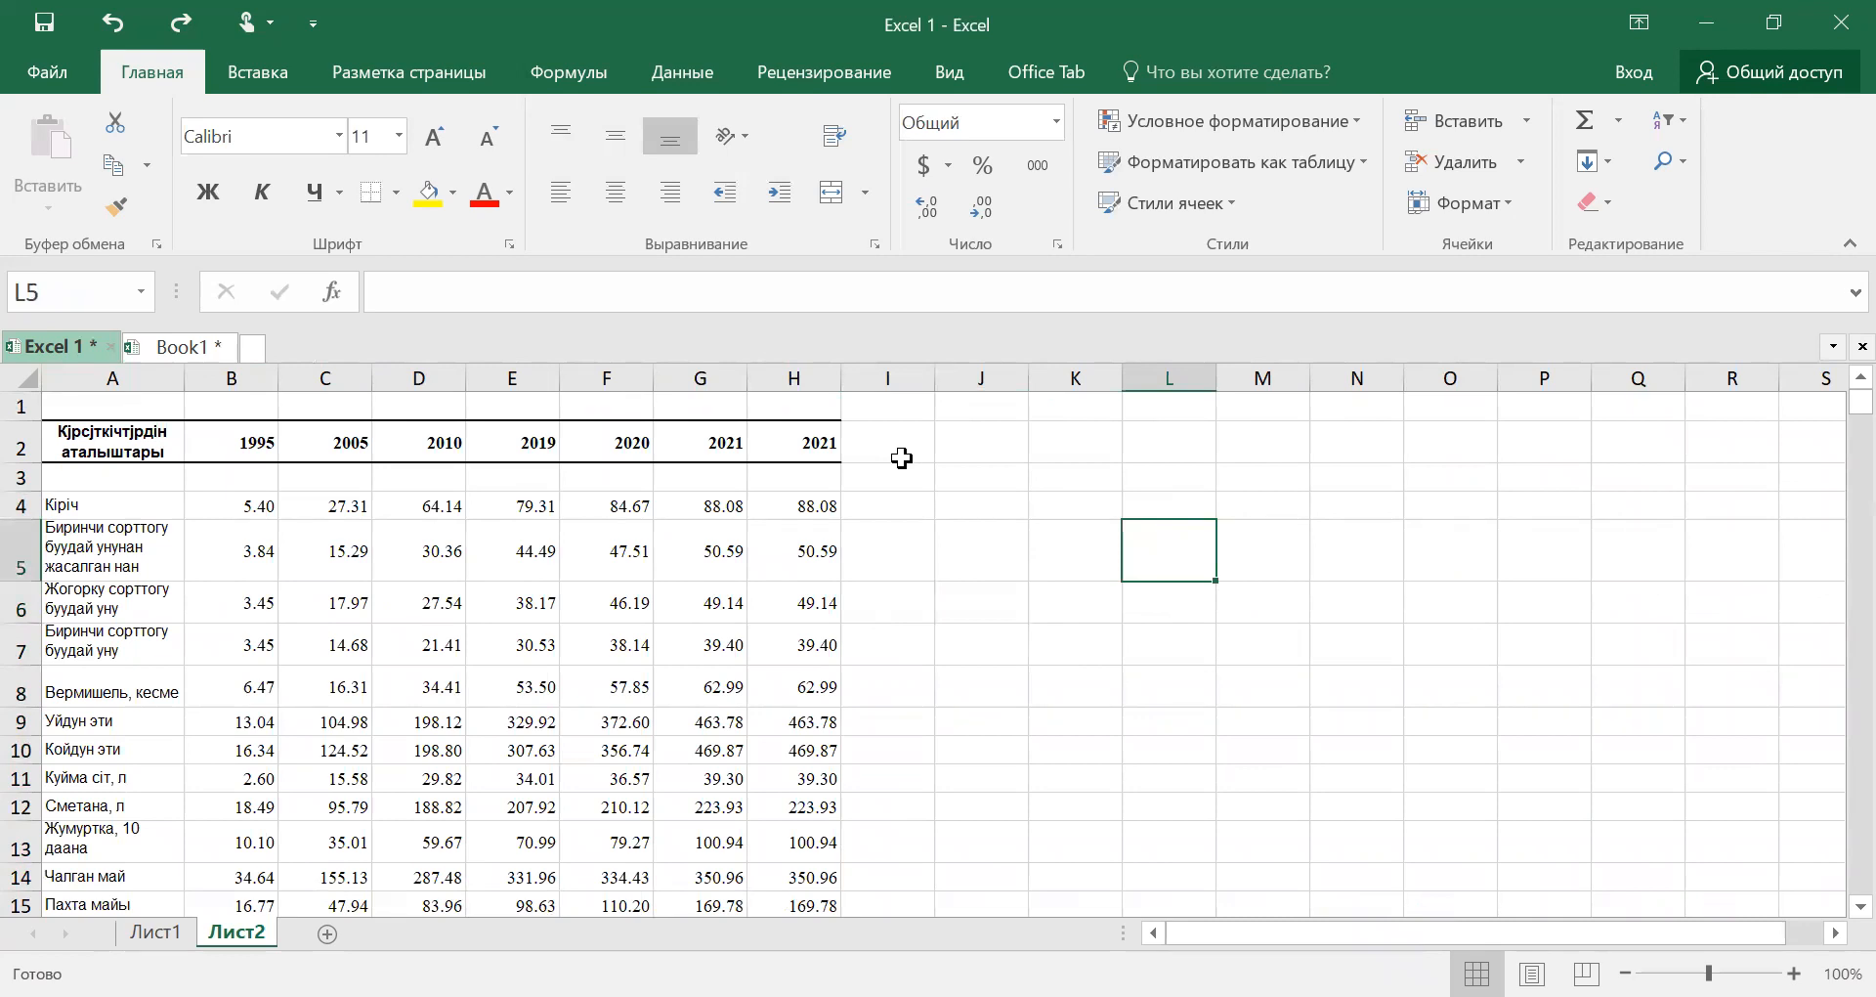
click(155, 934)
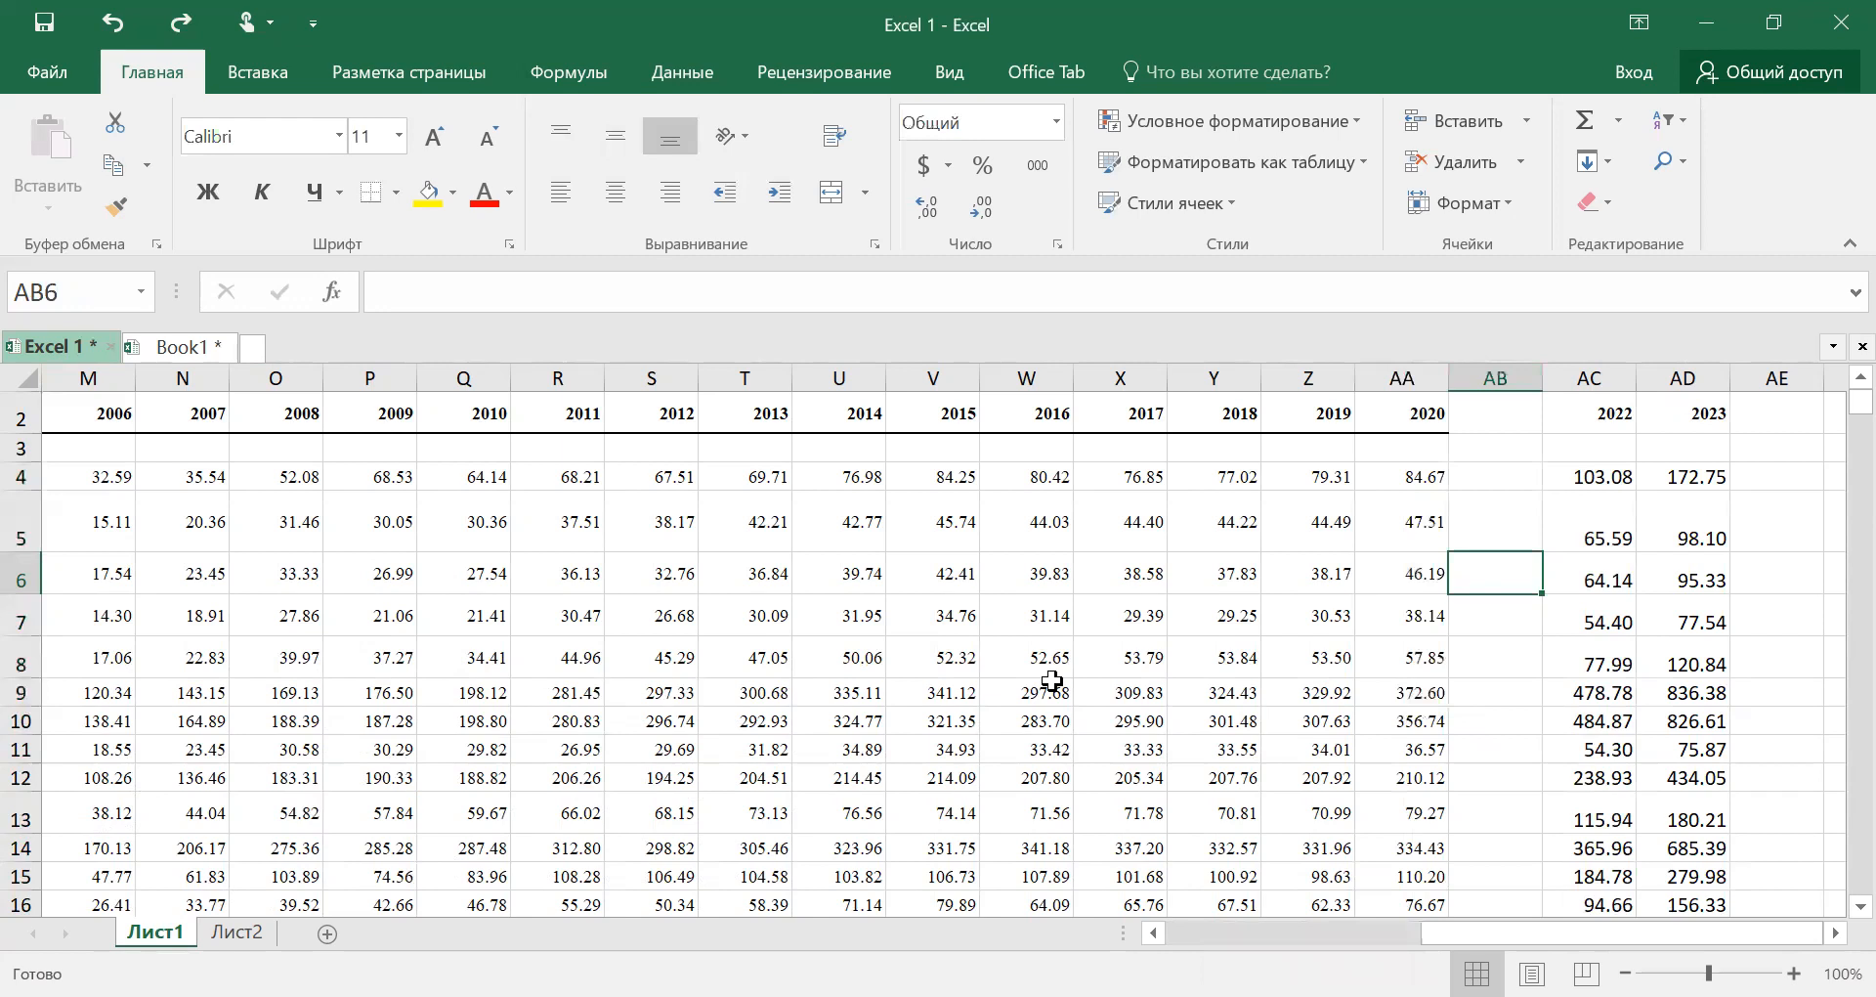
click(327, 935)
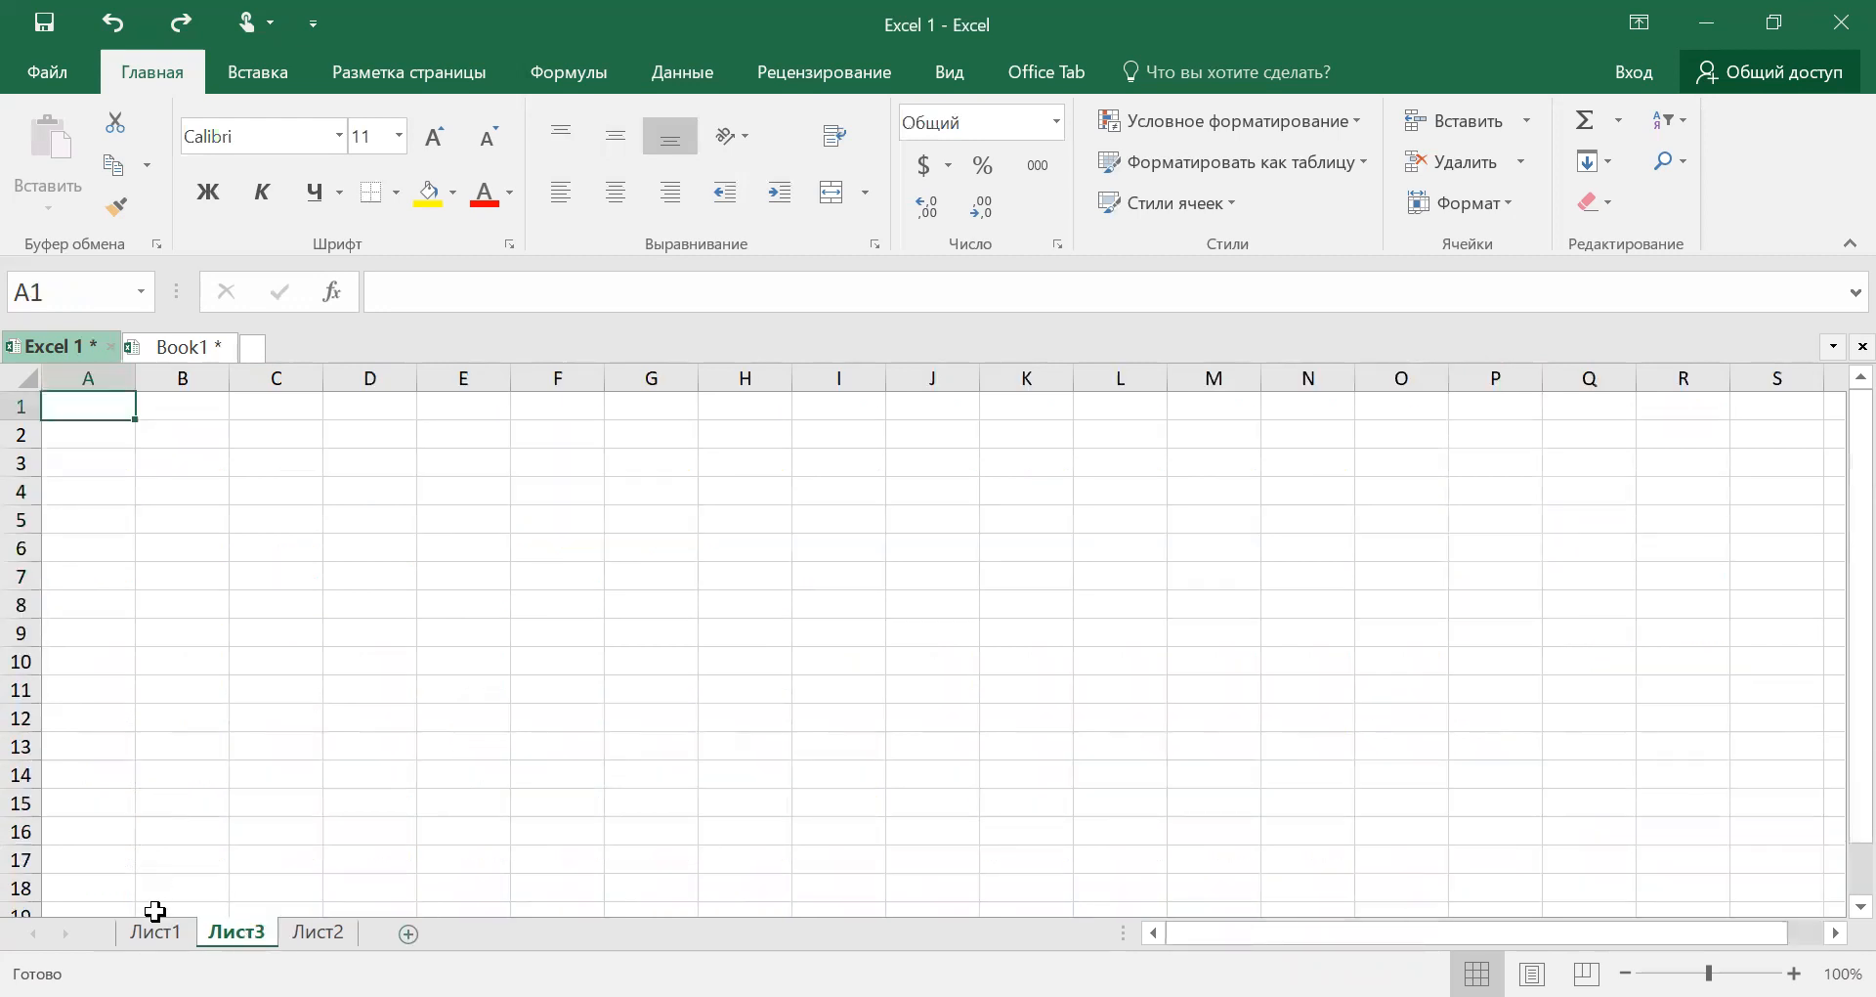
Copy columns A:H of the table on Лист2 and paste them into Лист3 starting at cell A1
click(308, 940)
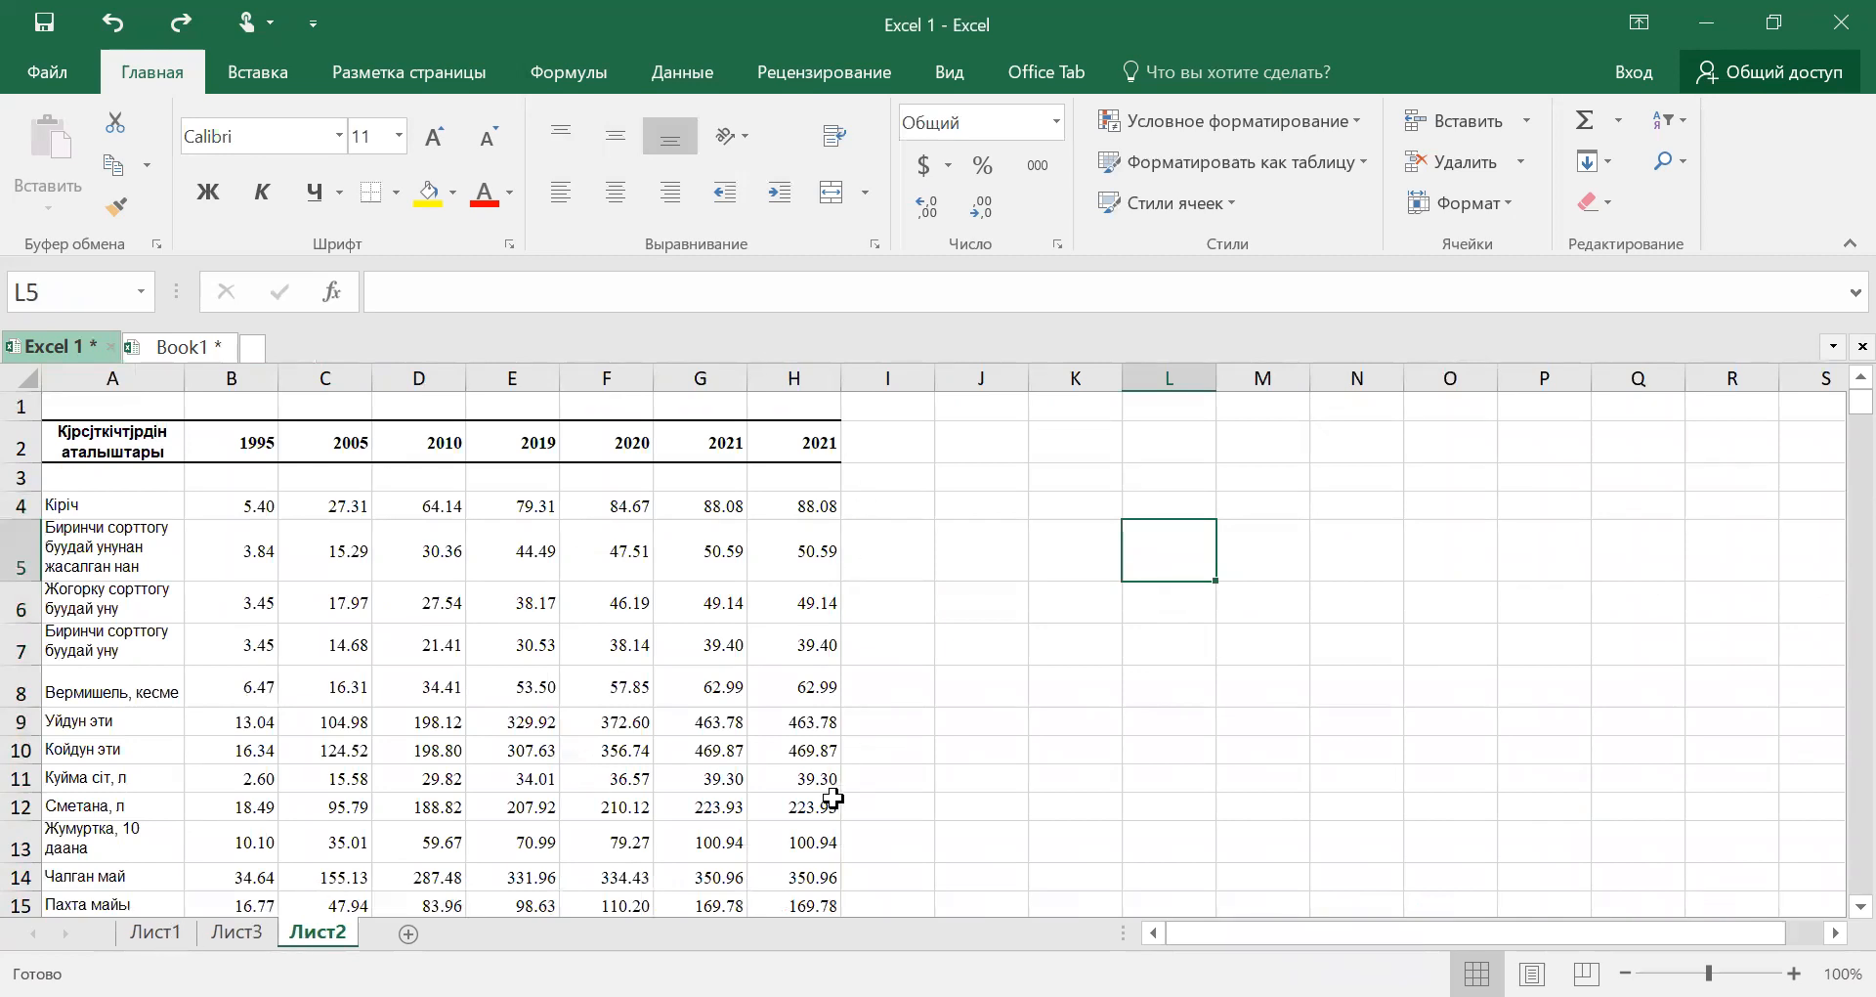
scroll(801, 658, down, 1)
scroll(630, 662, up, 1)
click(236, 933)
click(307, 934)
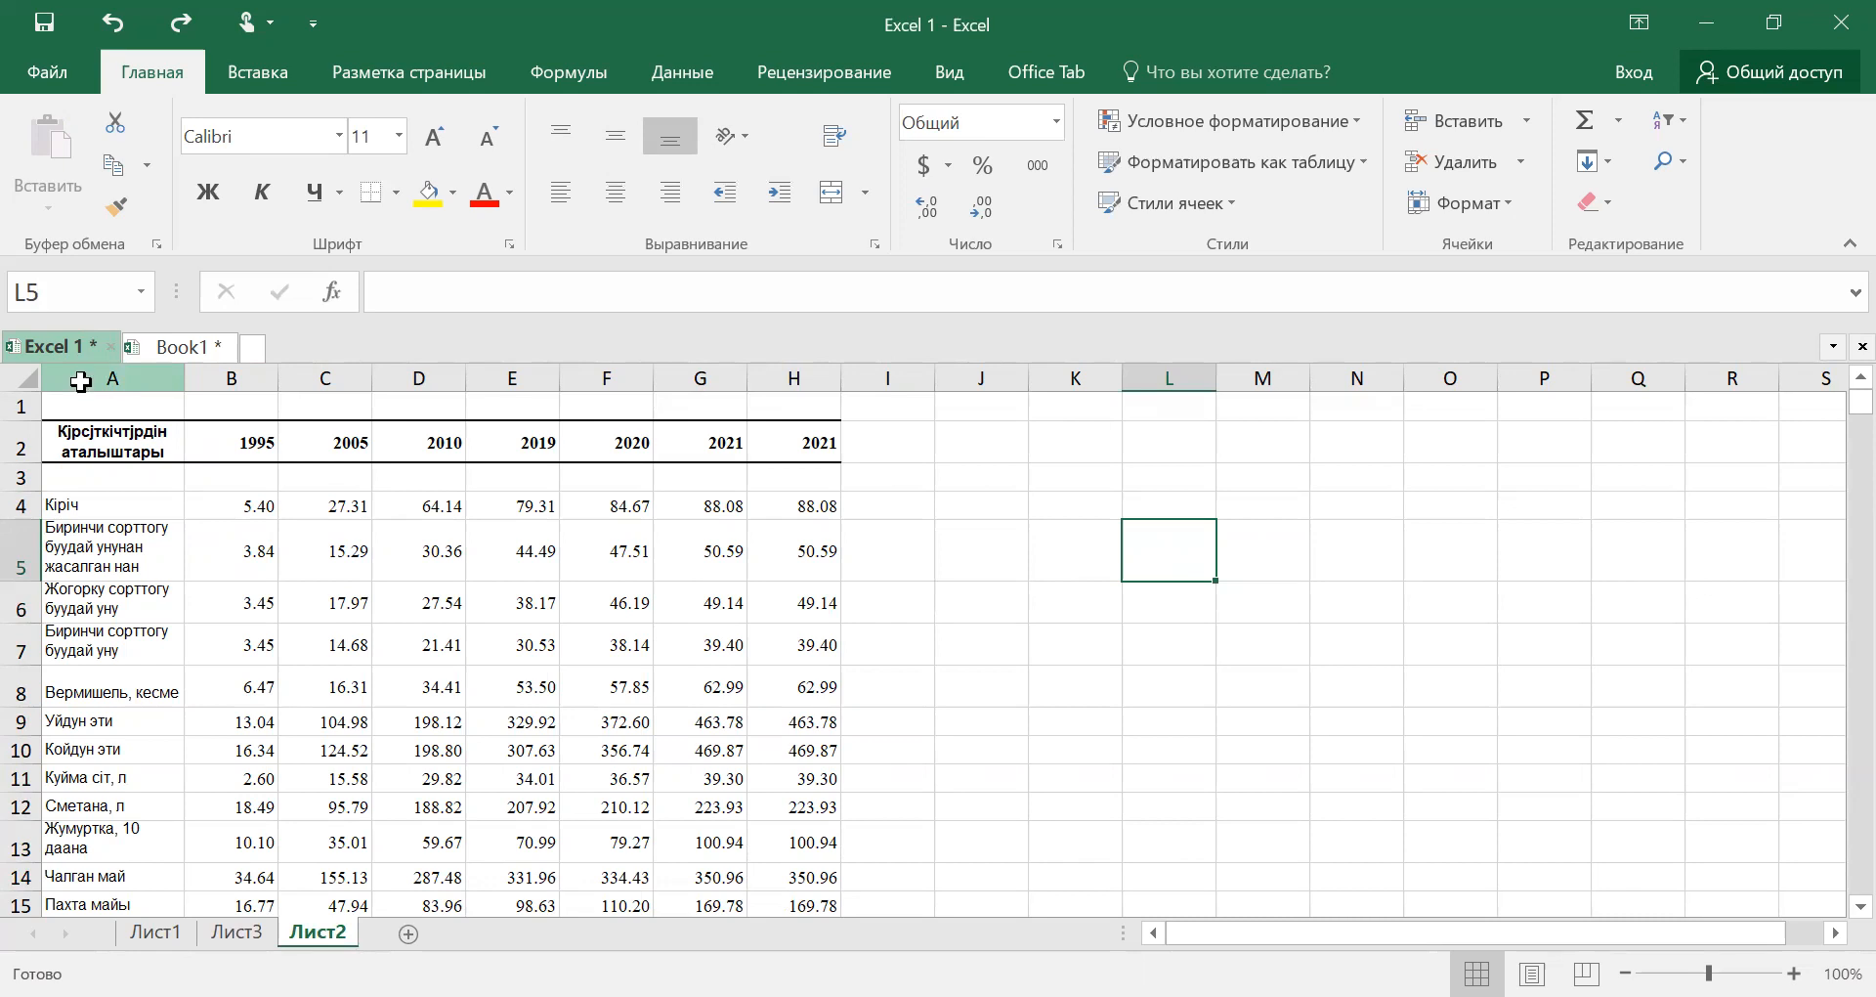
click(81, 381)
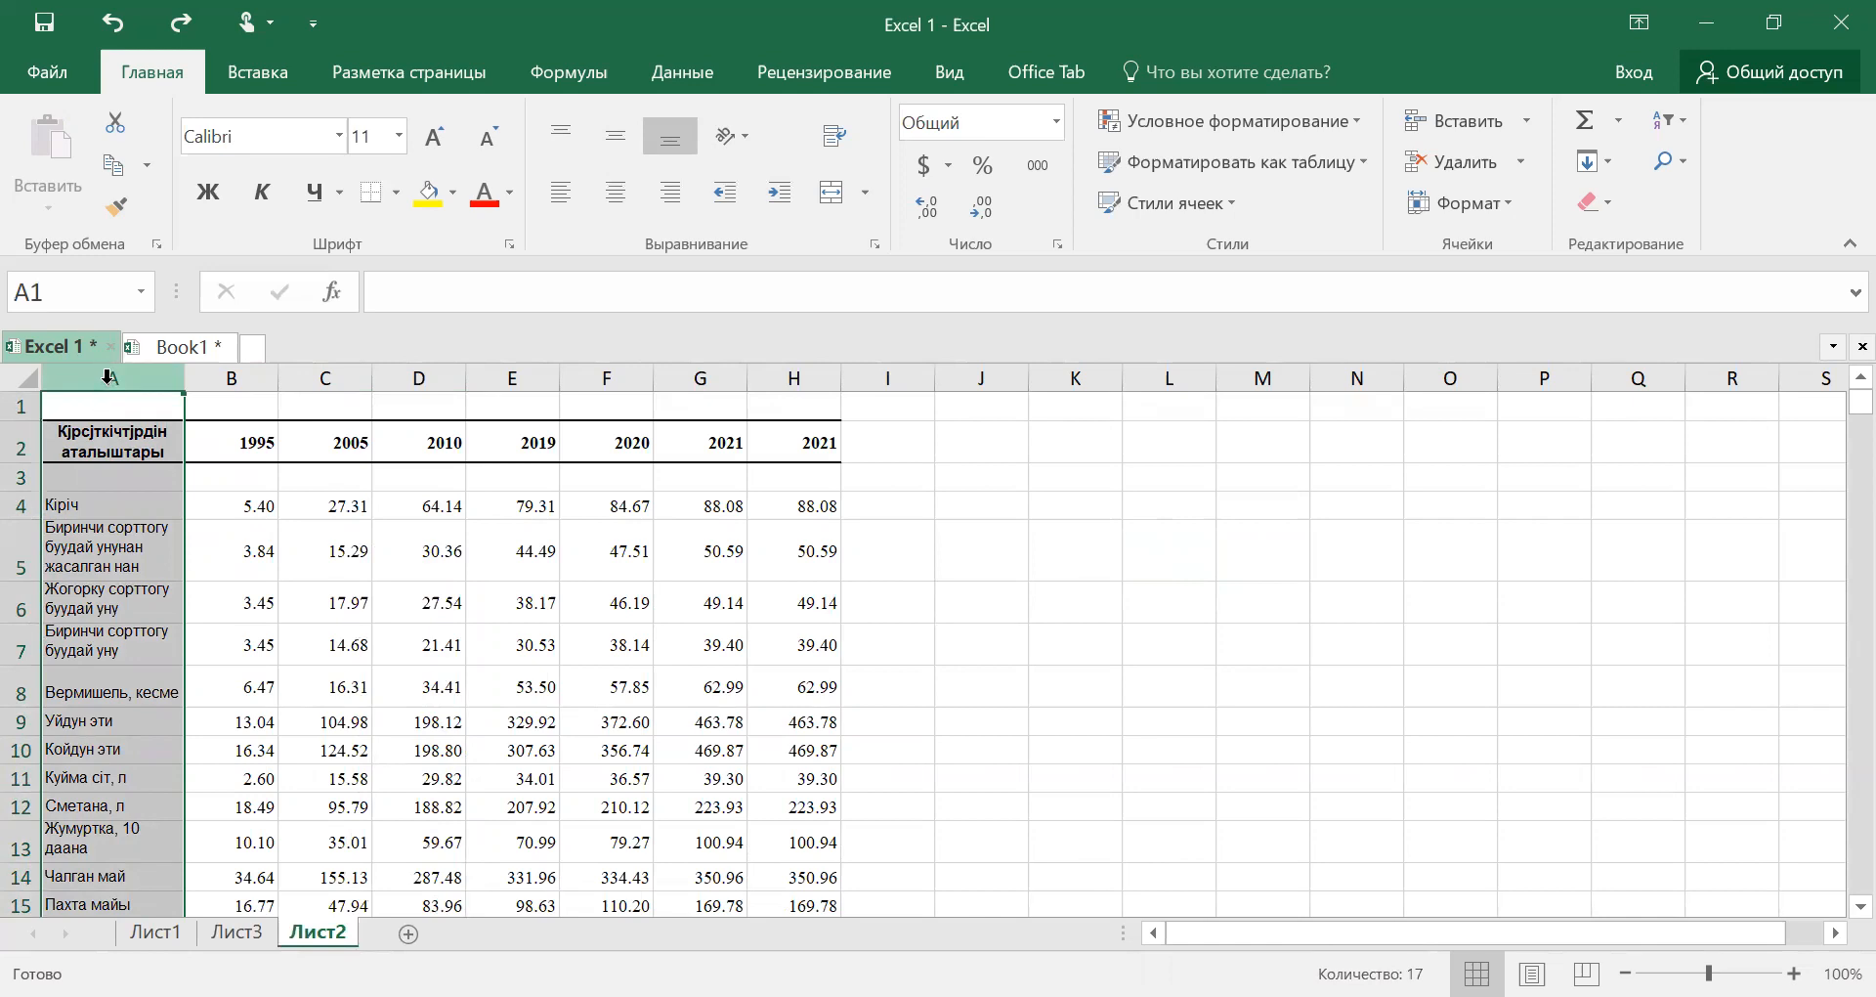
click(108, 377)
drag(623, 383, 782, 491)
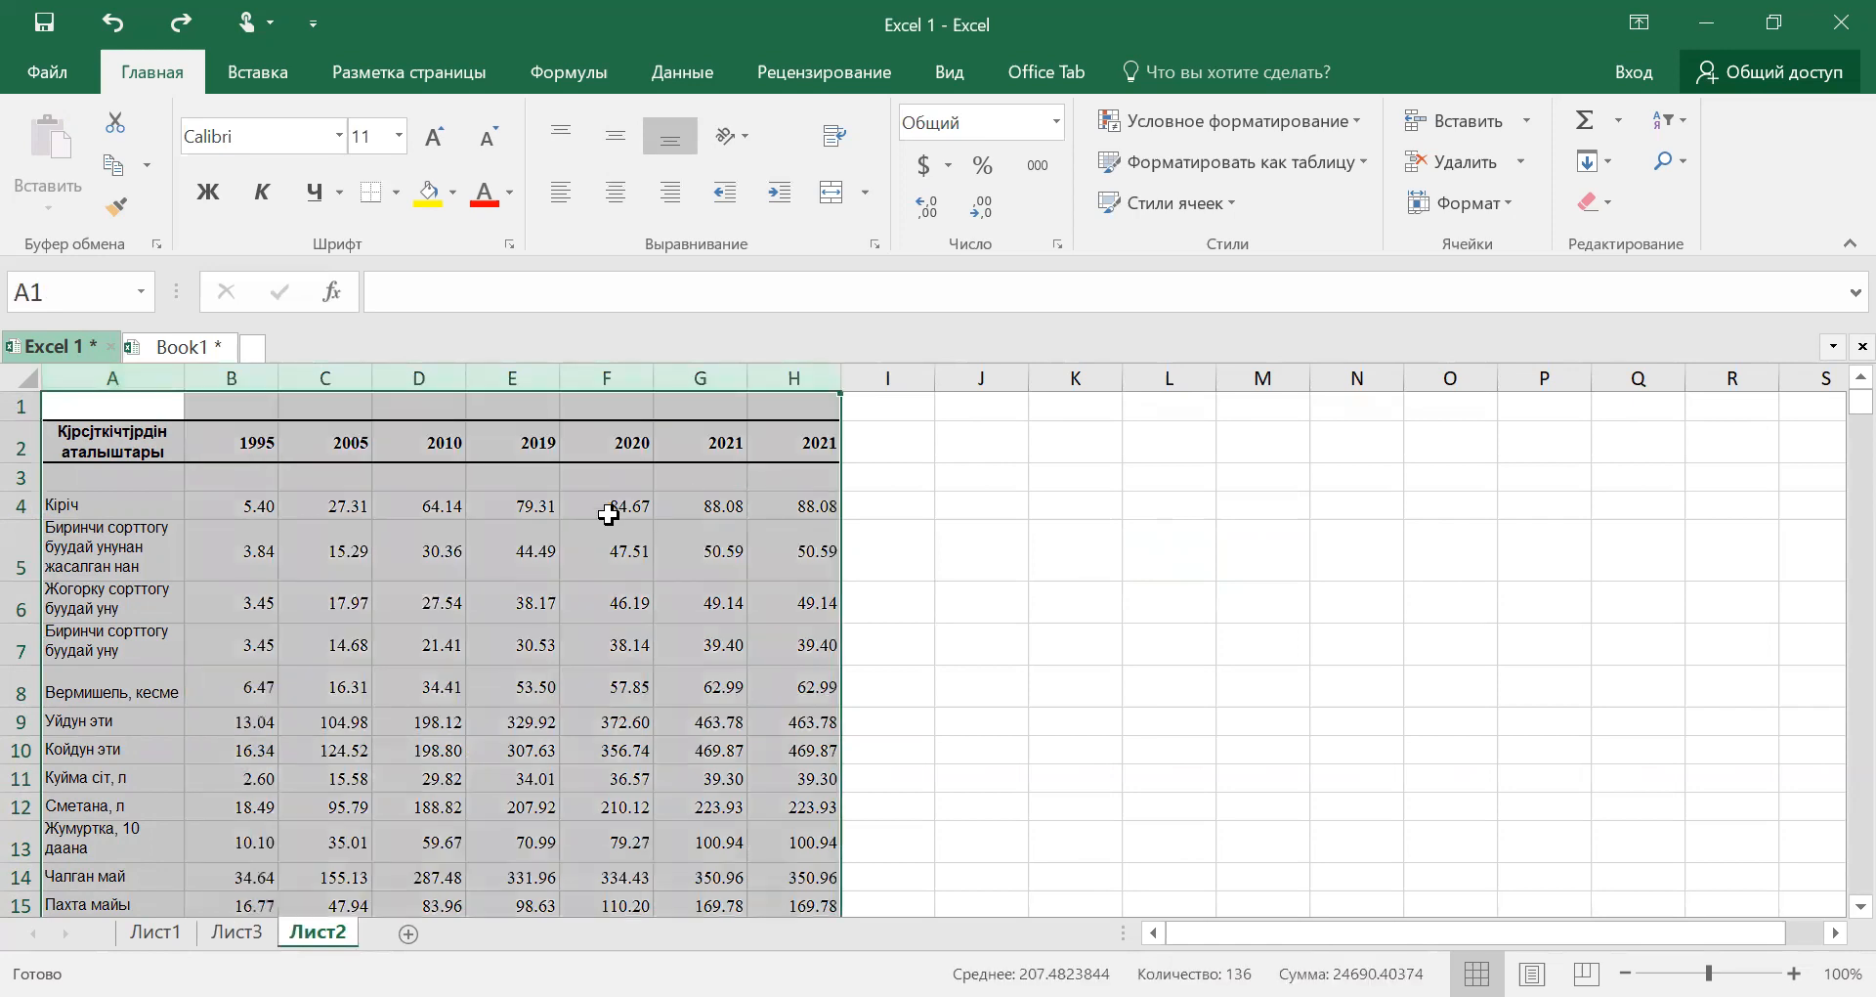
click(113, 168)
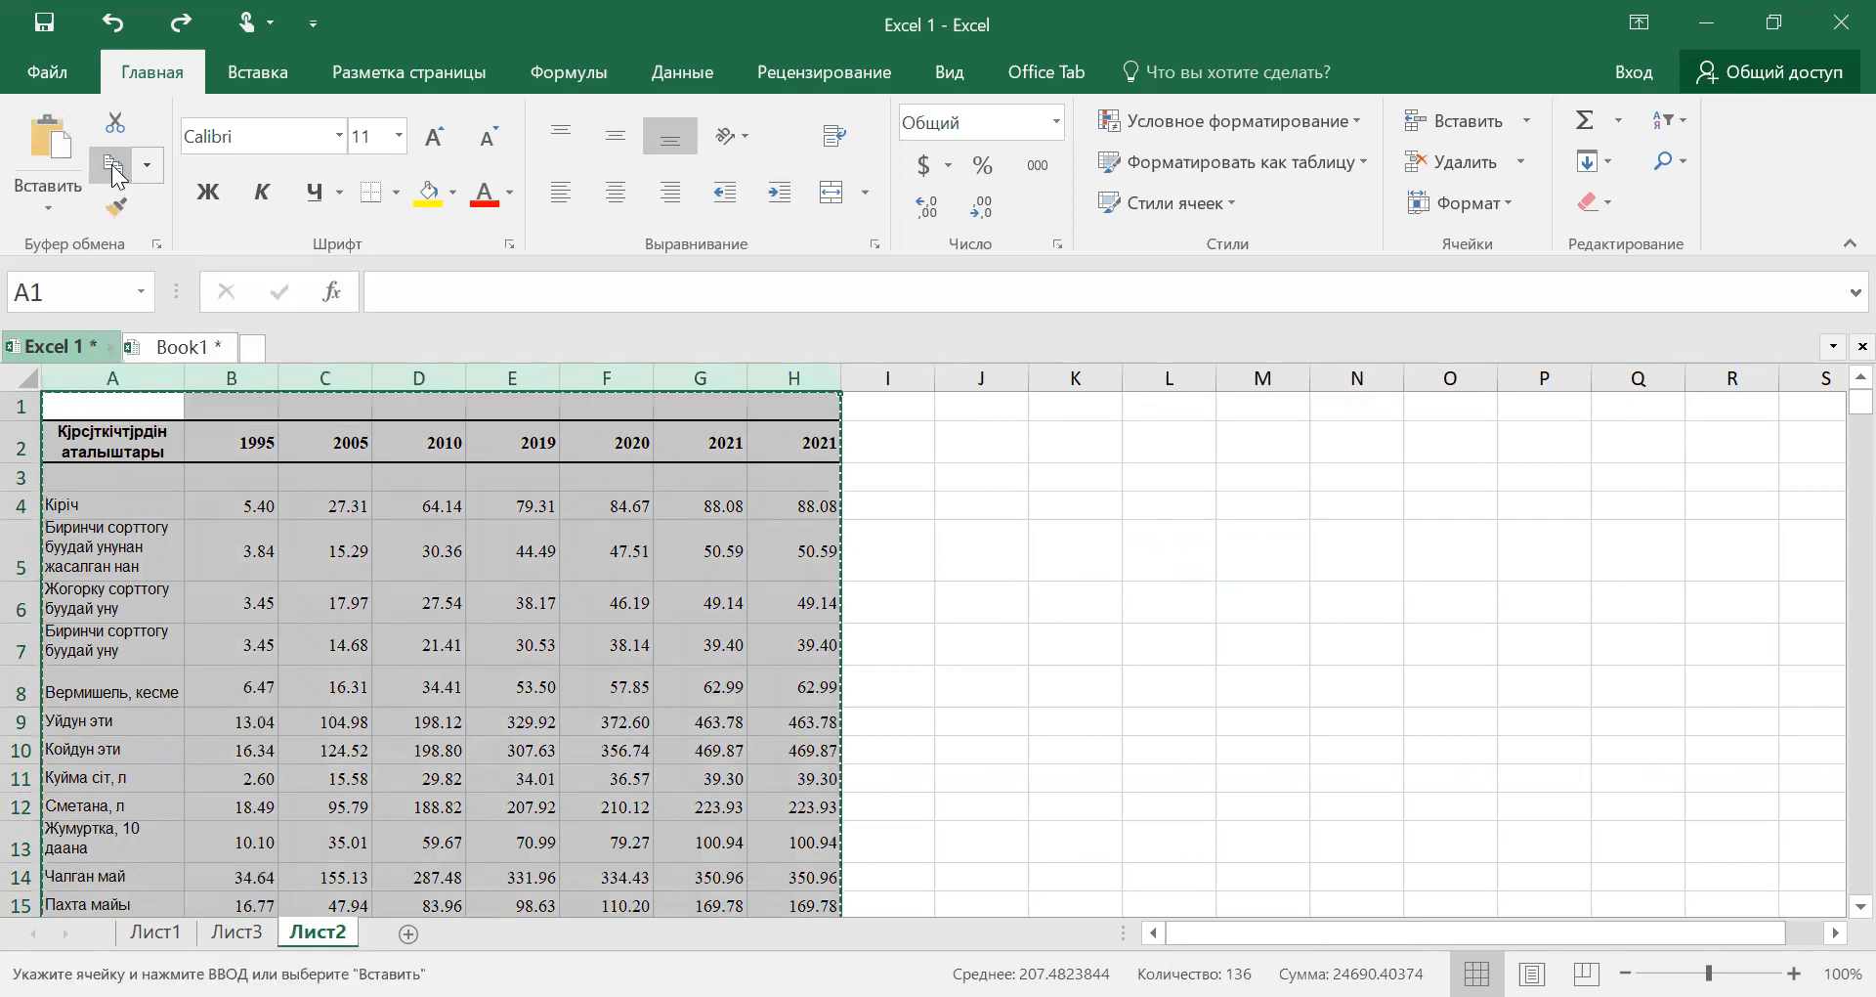
click(236, 931)
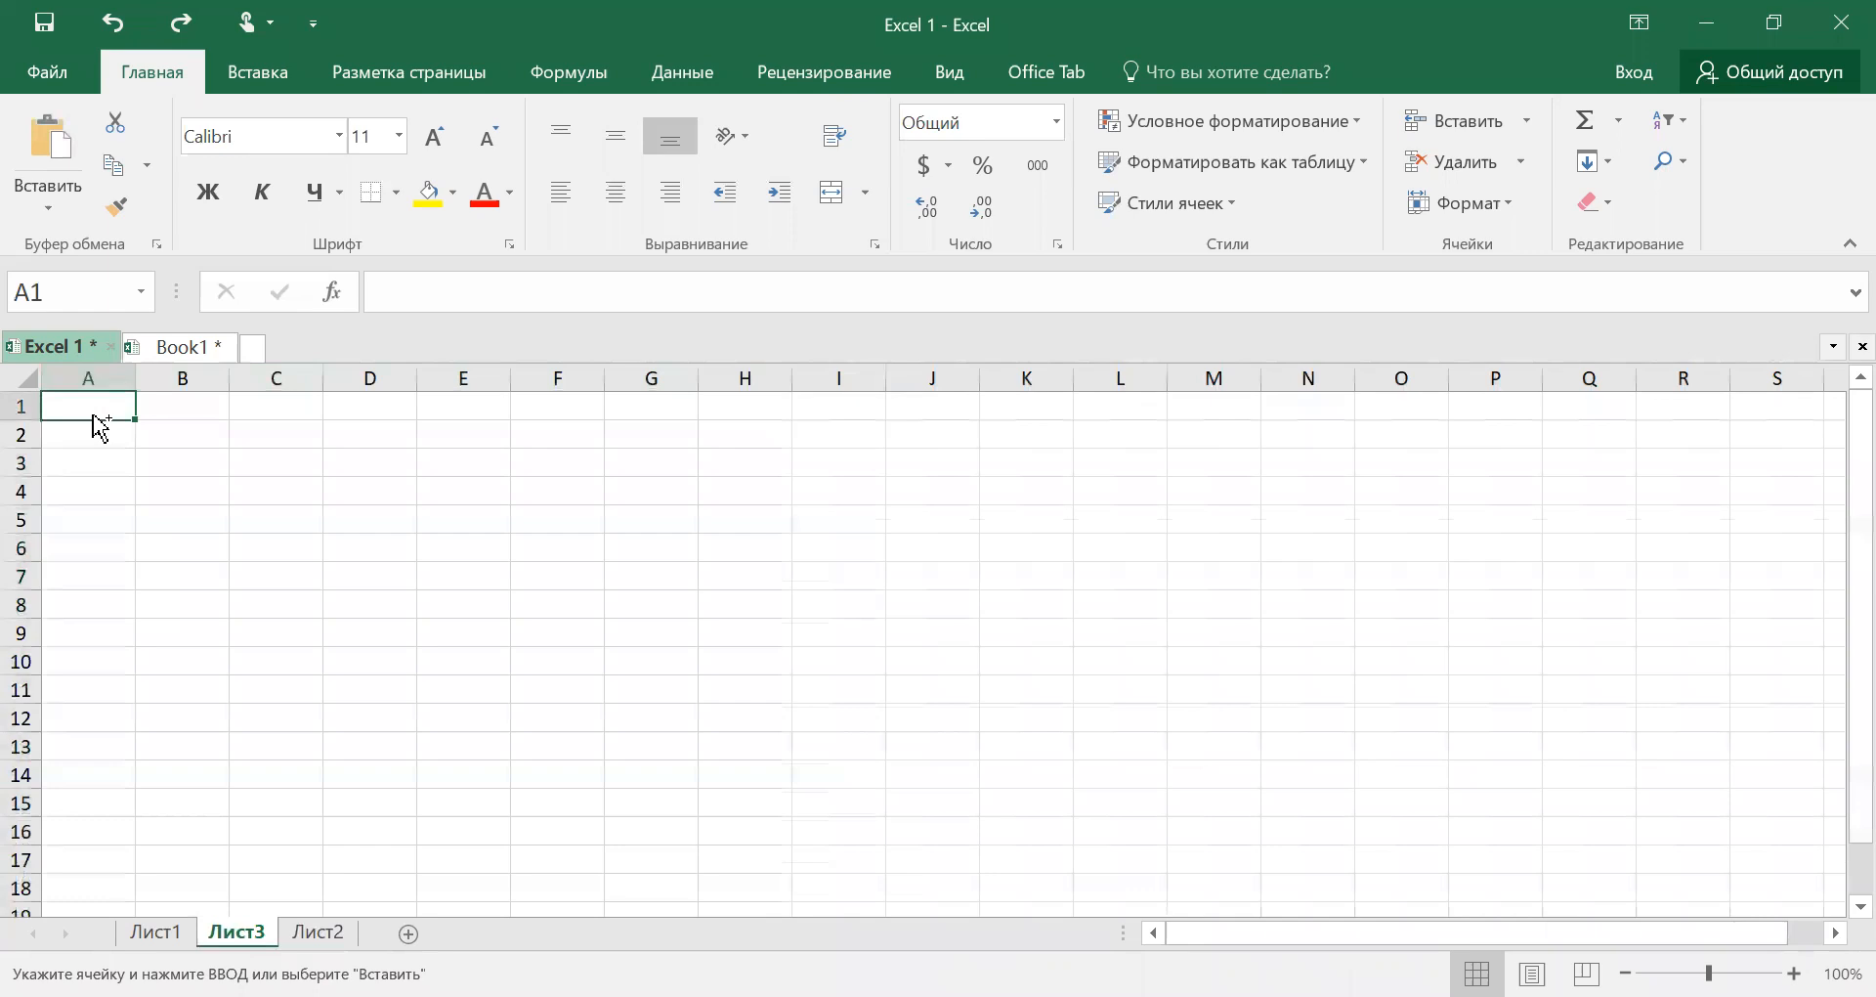
key(ctrl+v)
click(977, 589)
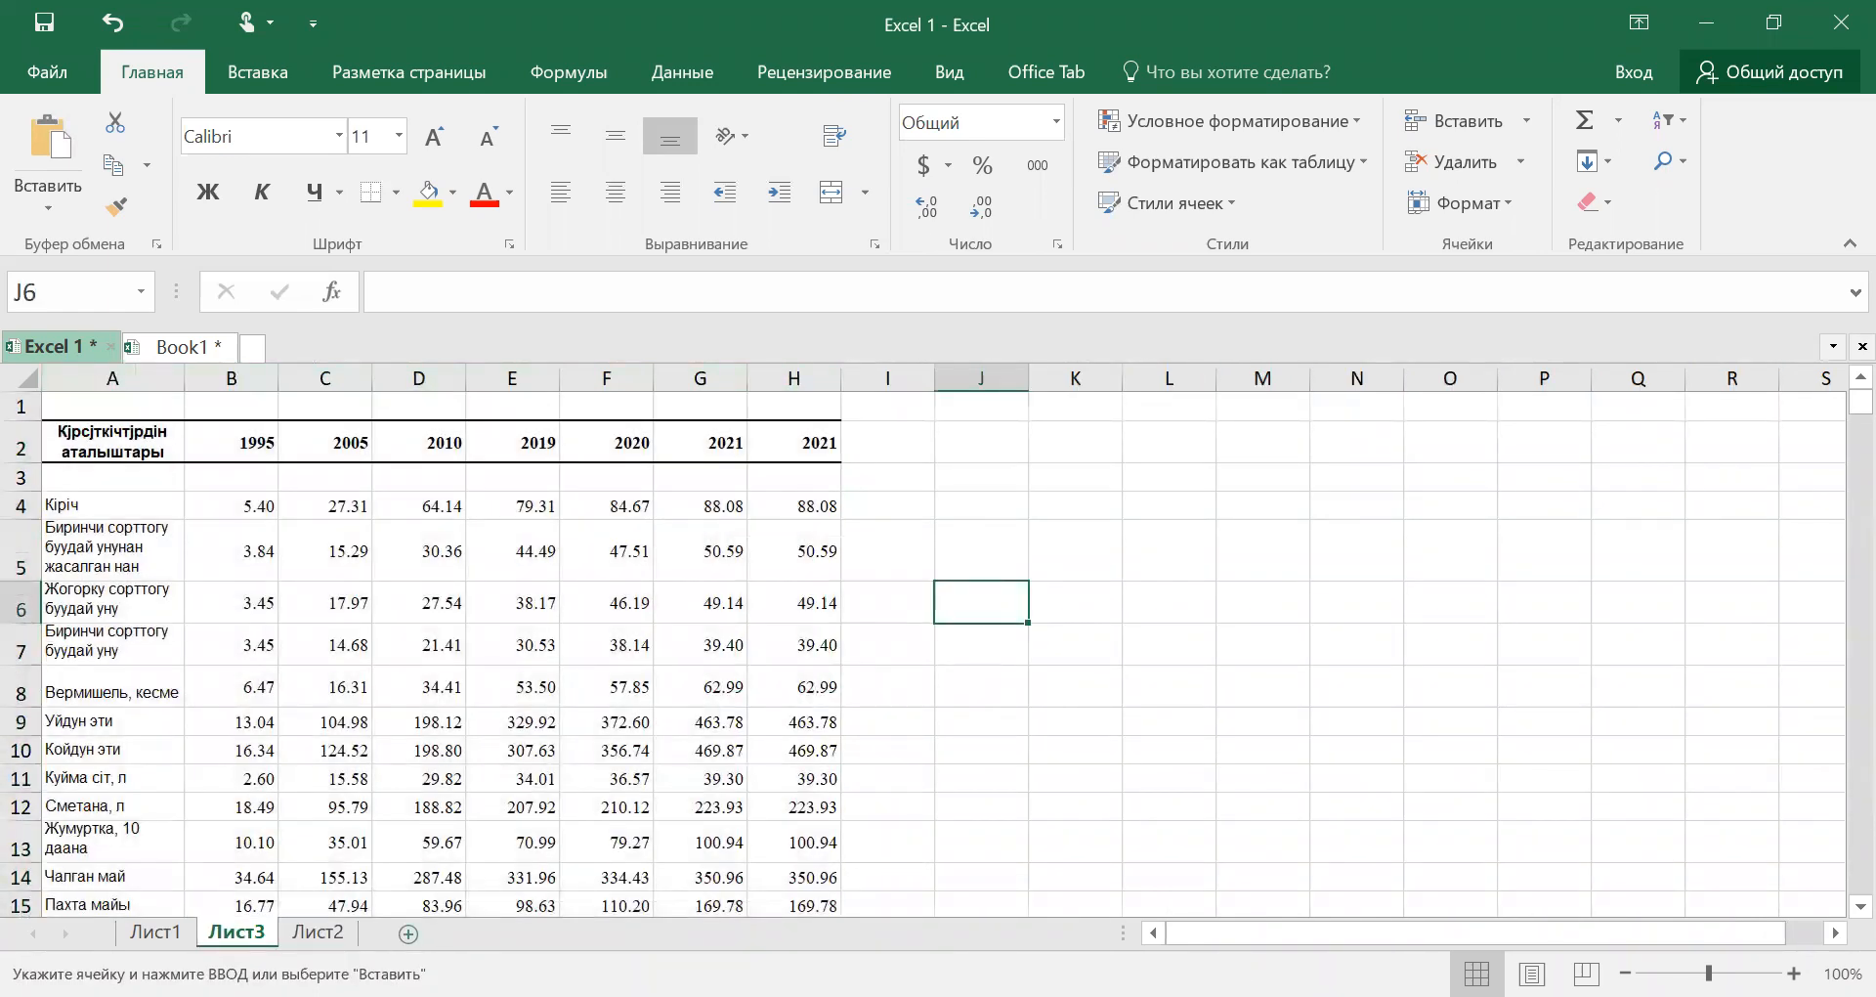
Add a new worksheet directly after Лист3, then return to Лист2 and dismiss the pending copy
click(408, 933)
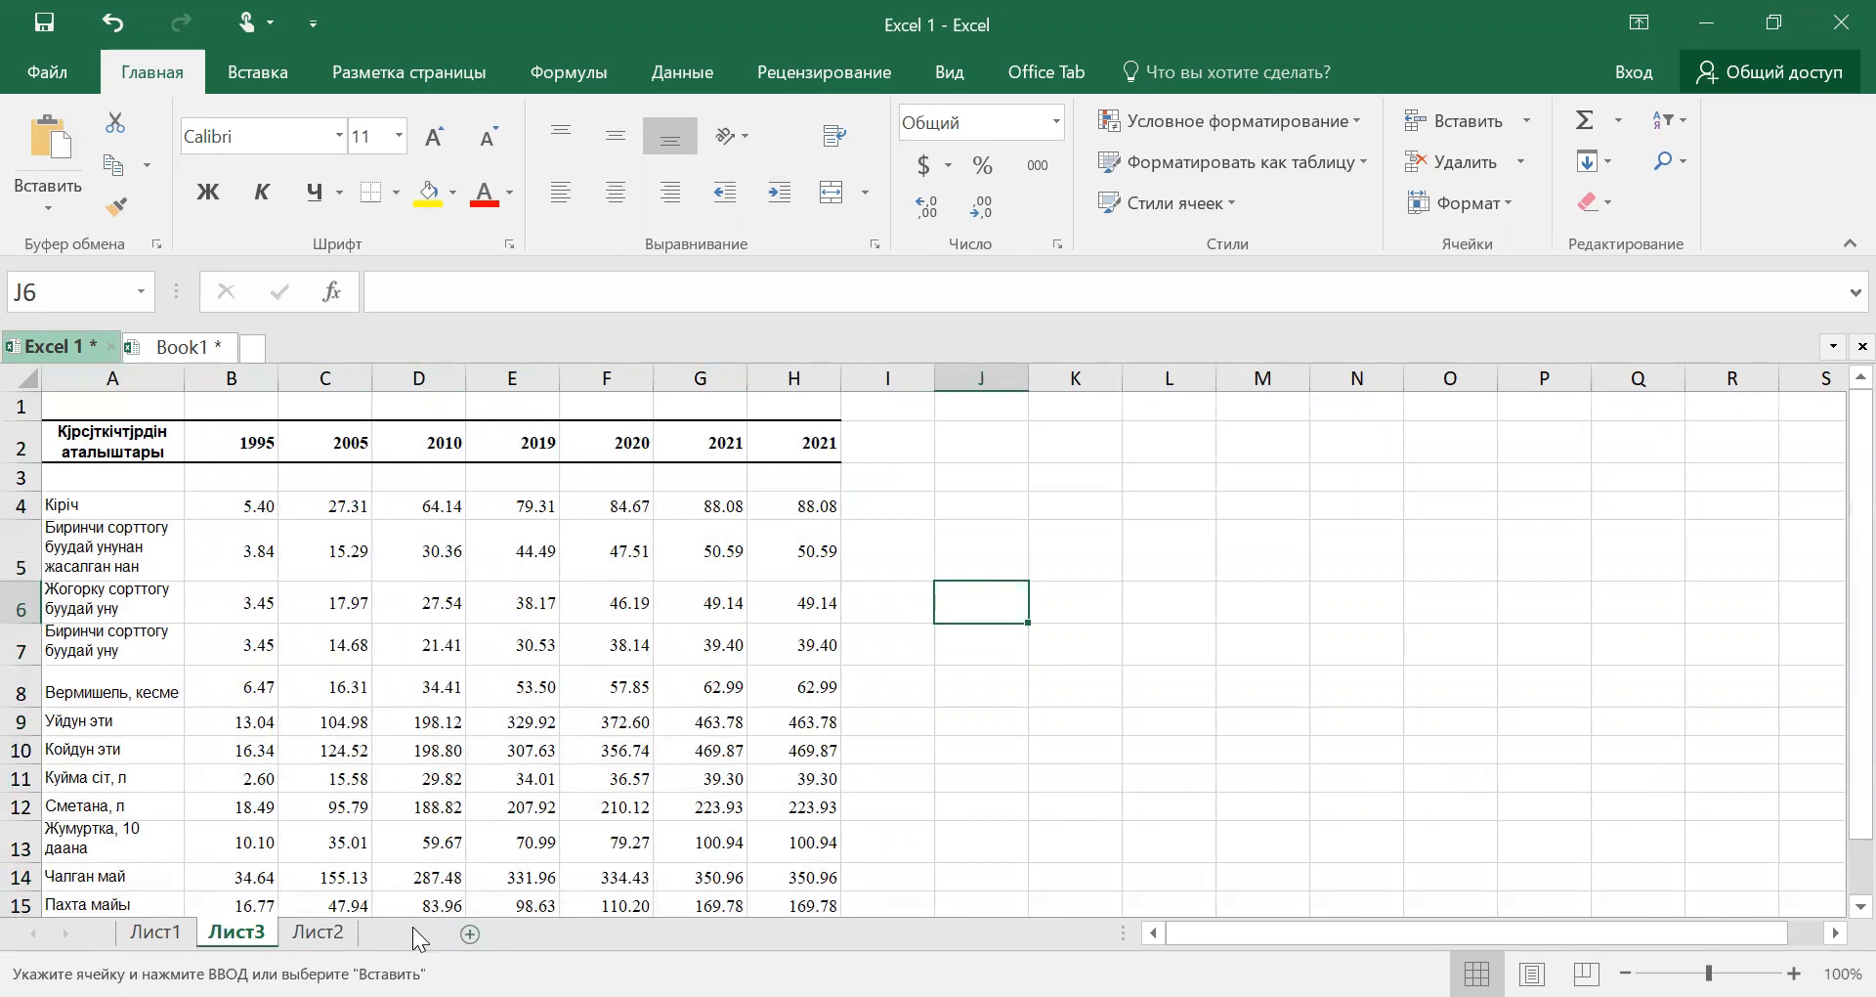
click(381, 931)
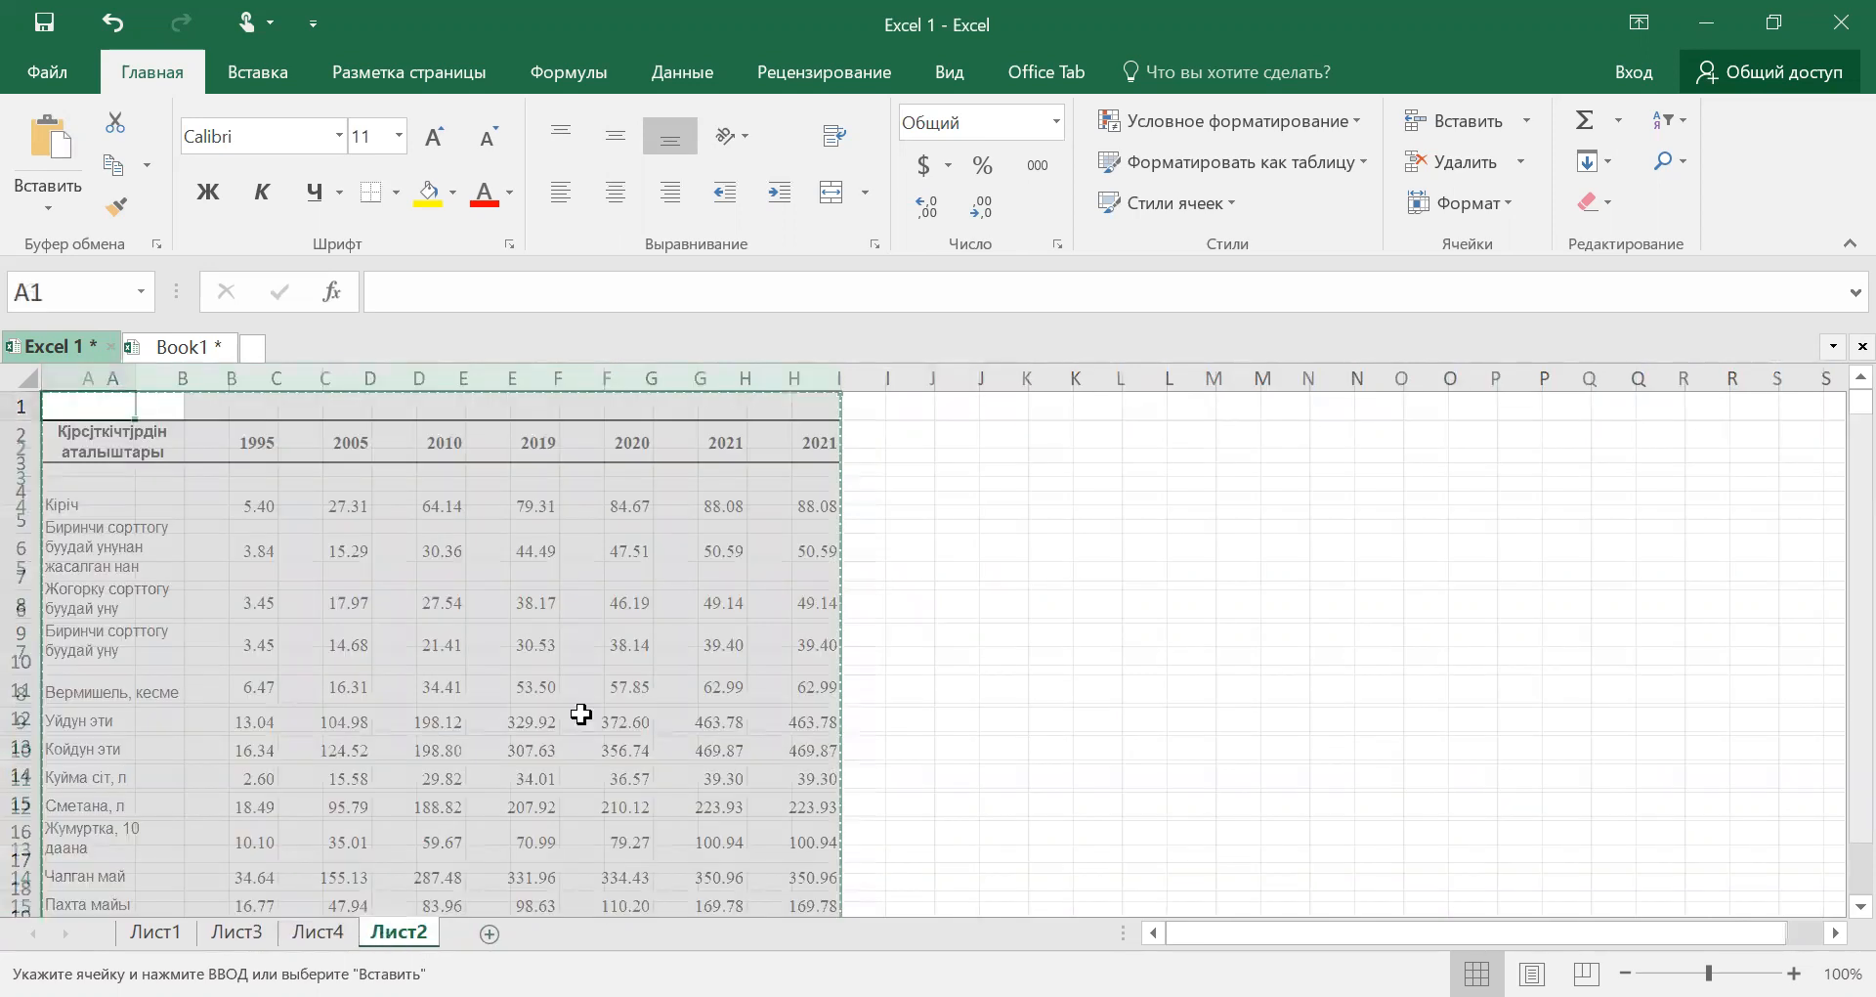
click(1030, 589)
key(Down)
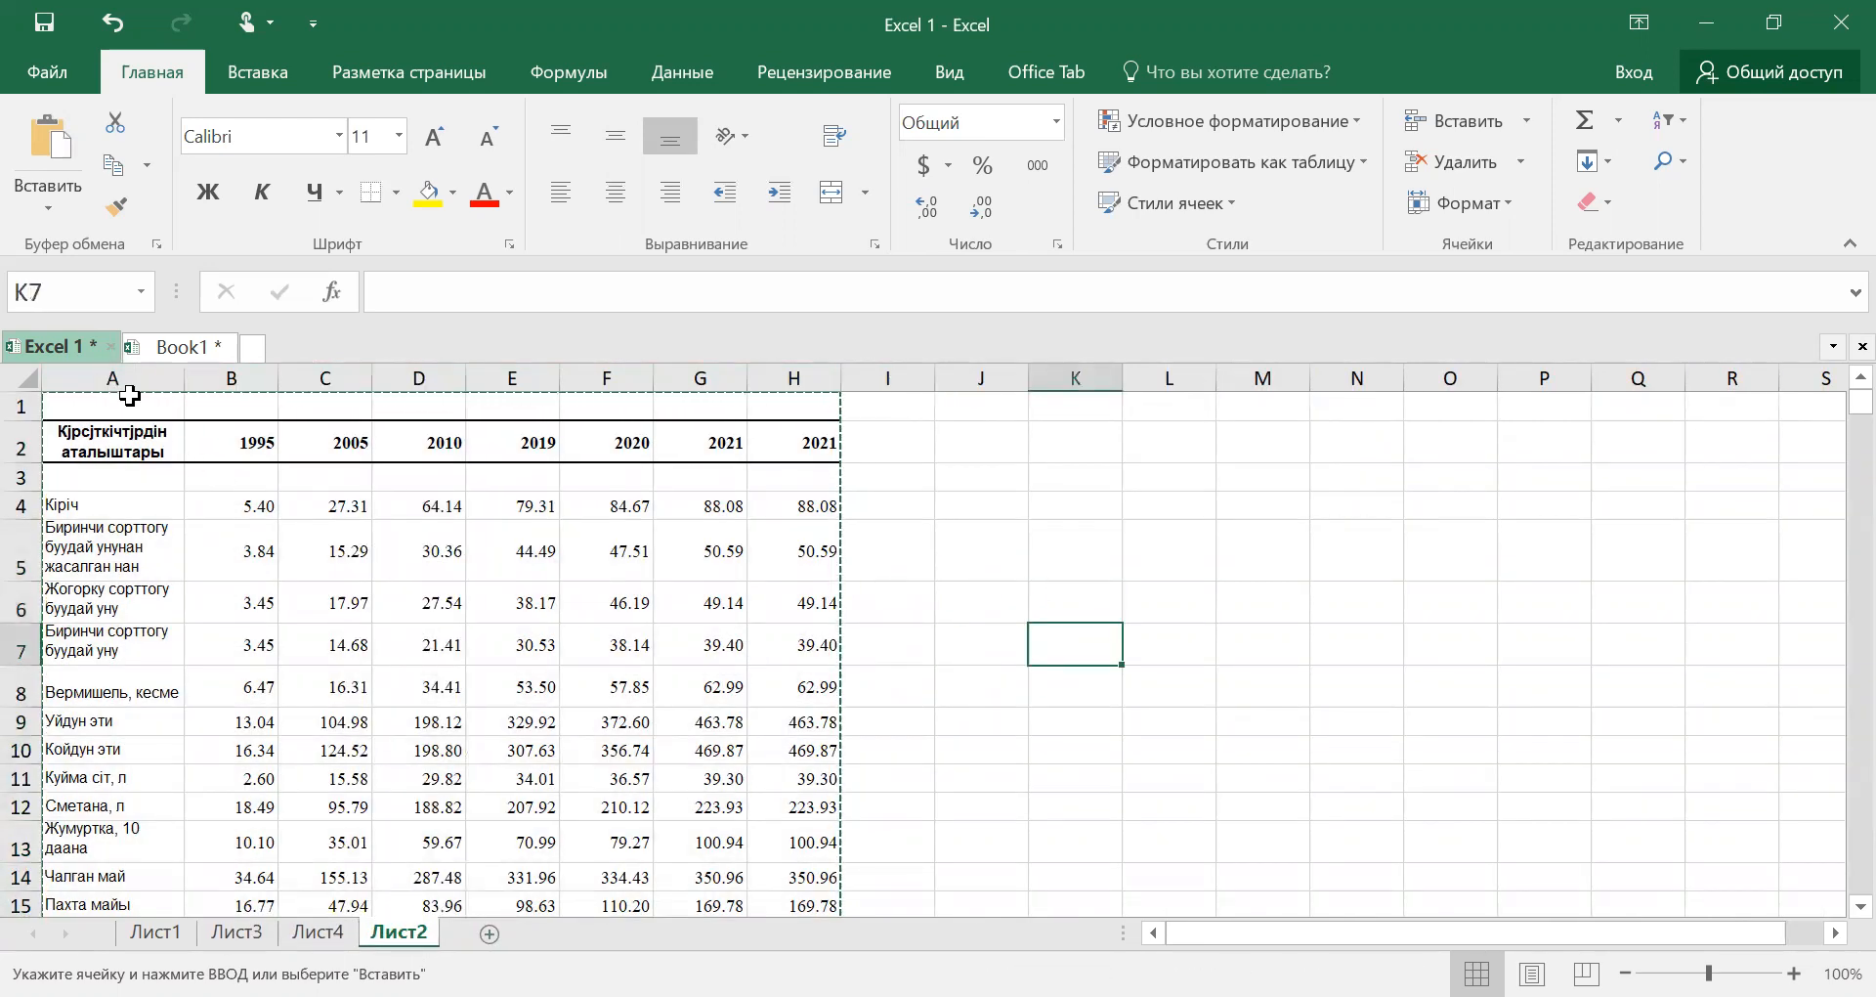
click(113, 379)
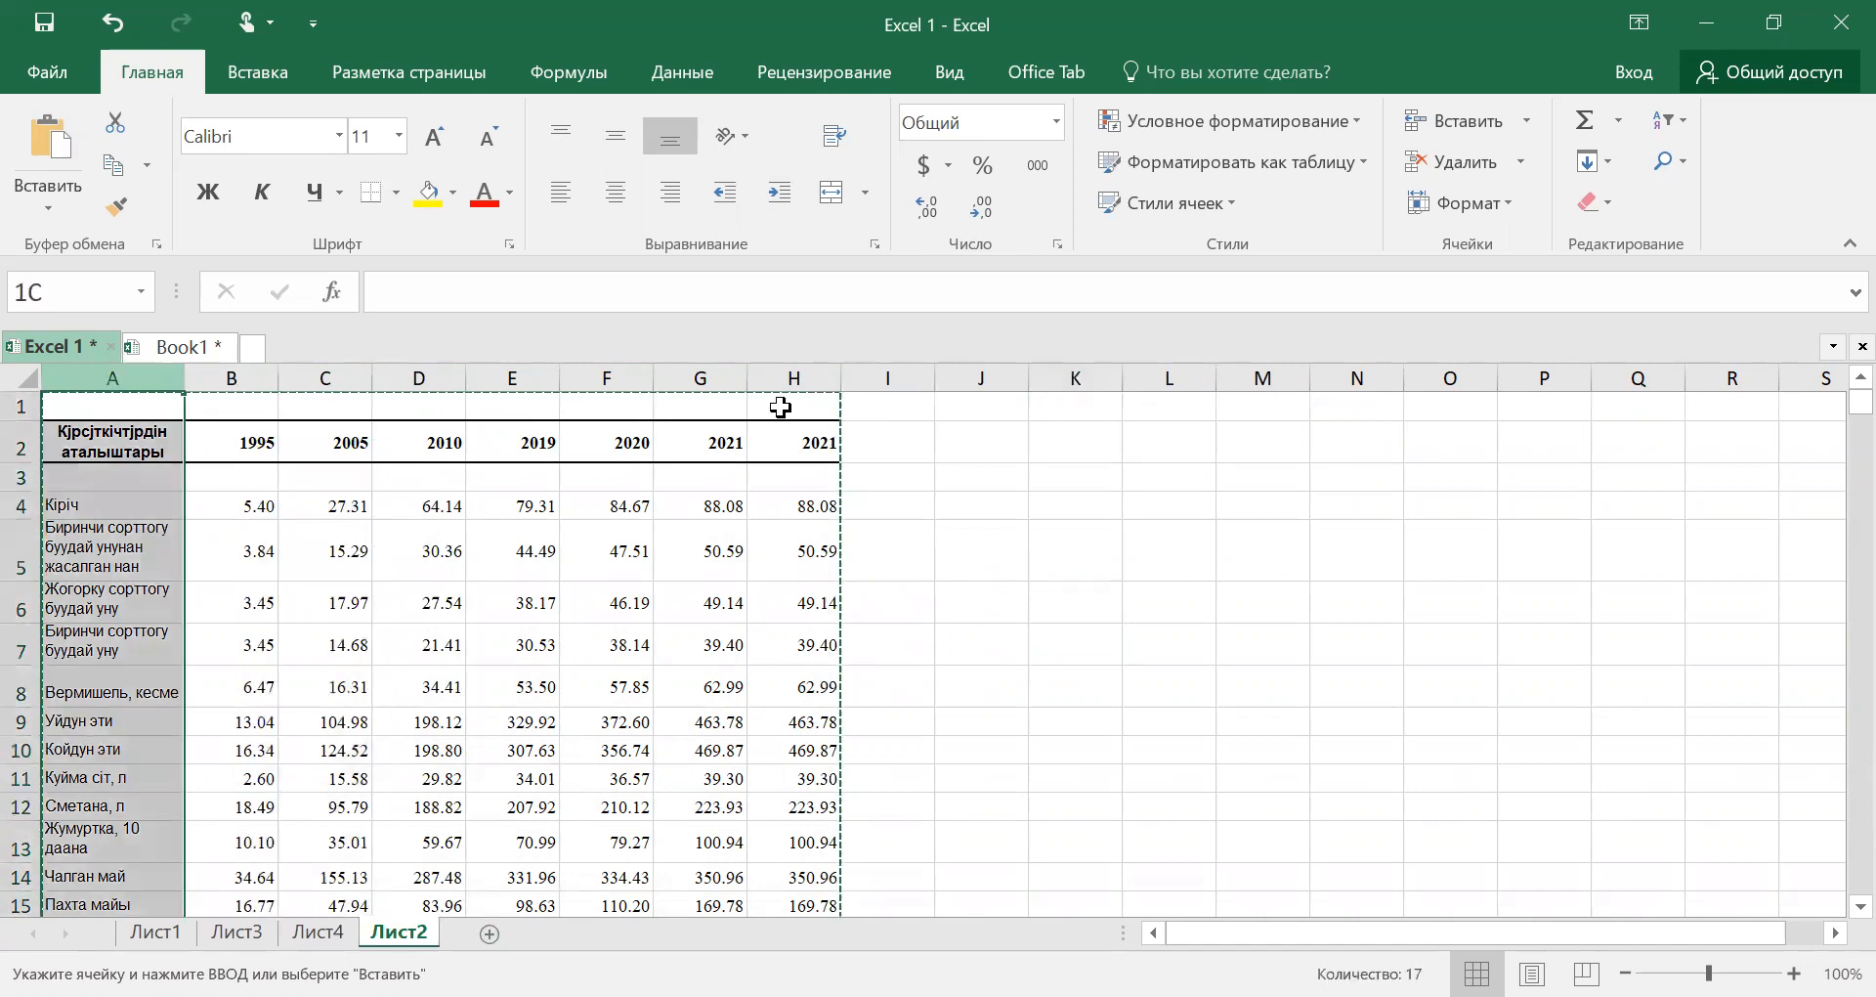
double_click(1097, 503)
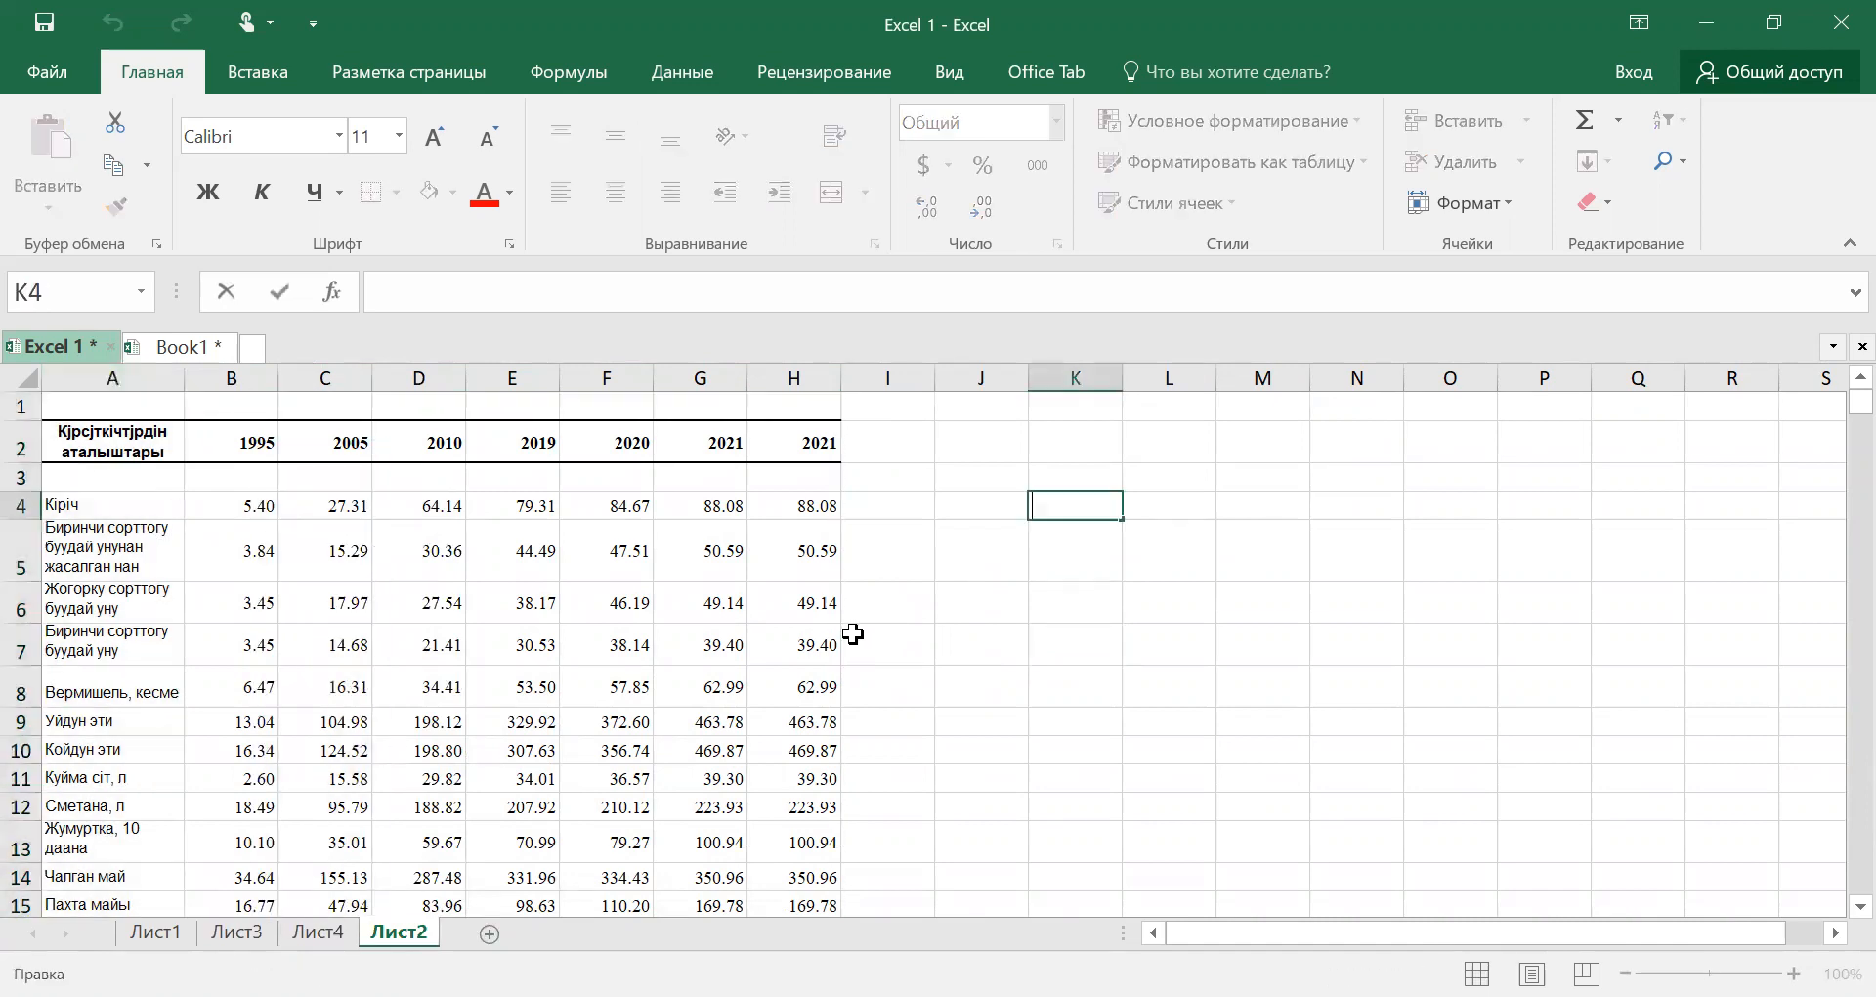
Copy the entire Лист2 worksheet and paste it over the whole Лист4 worksheet
click(24, 378)
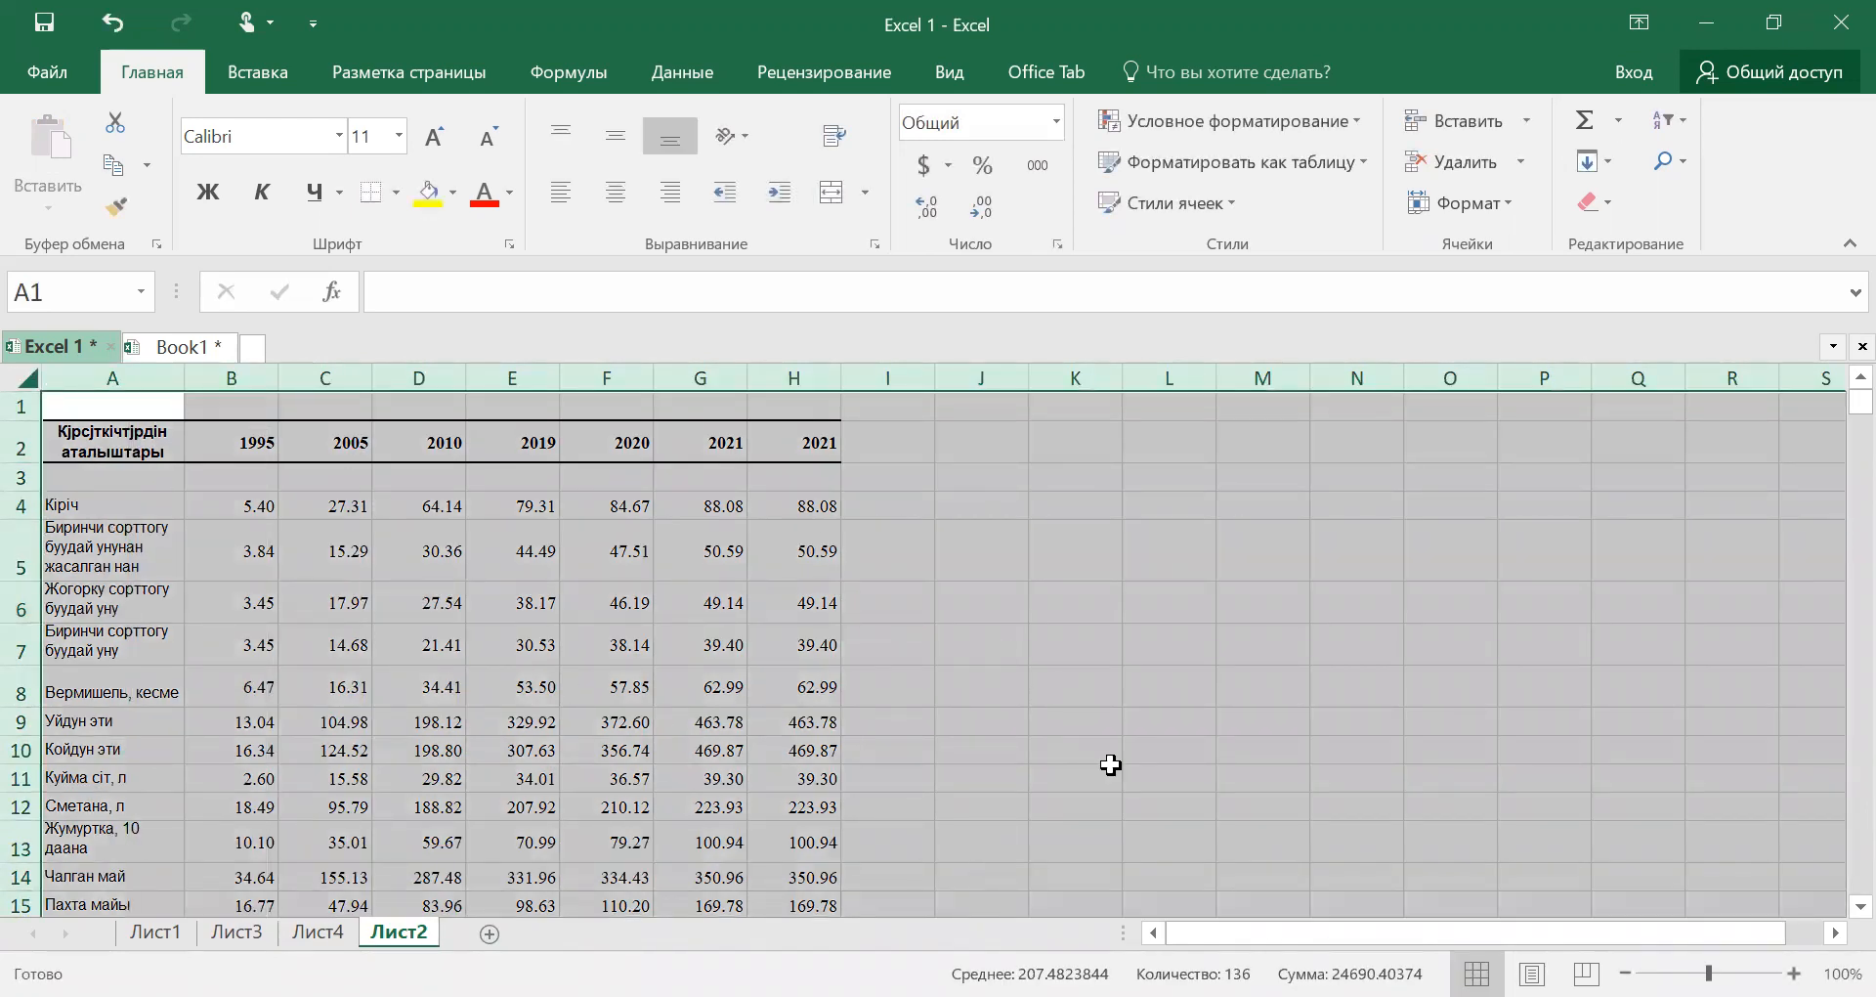
drag(1213, 934, 1165, 940)
scroll(498, 671, down, 10)
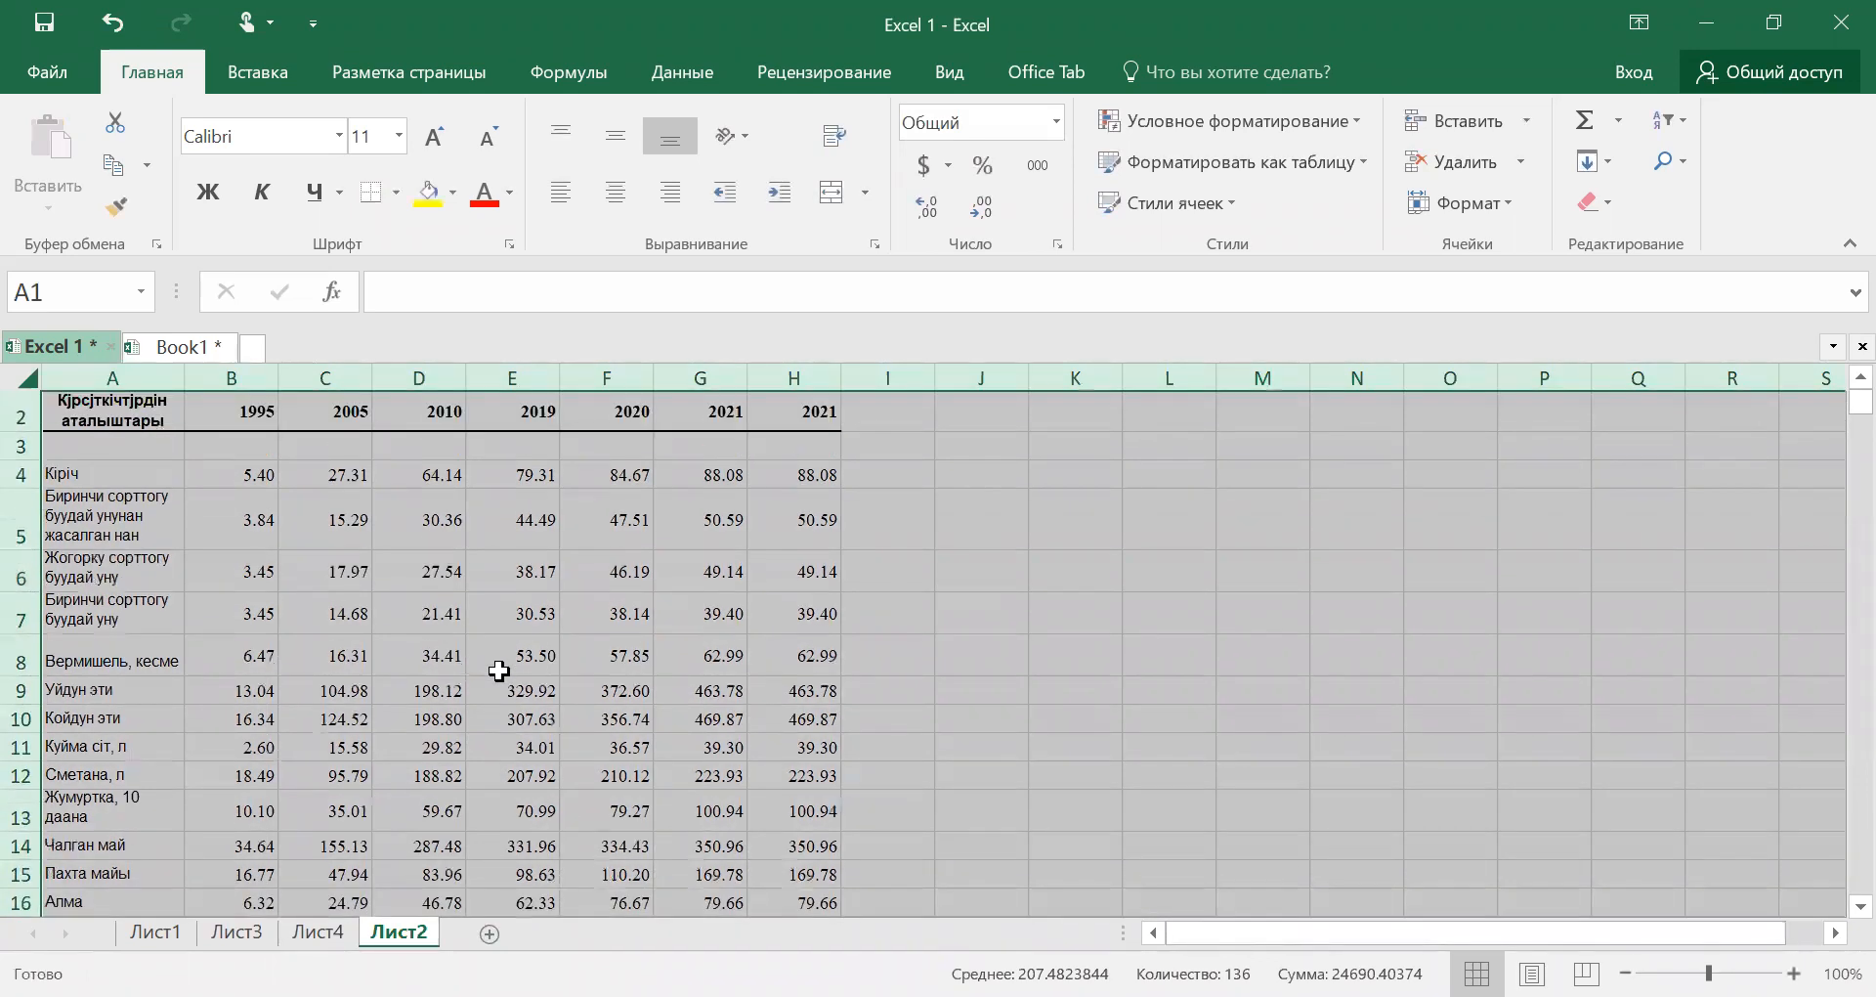
scroll(499, 670, up, 10)
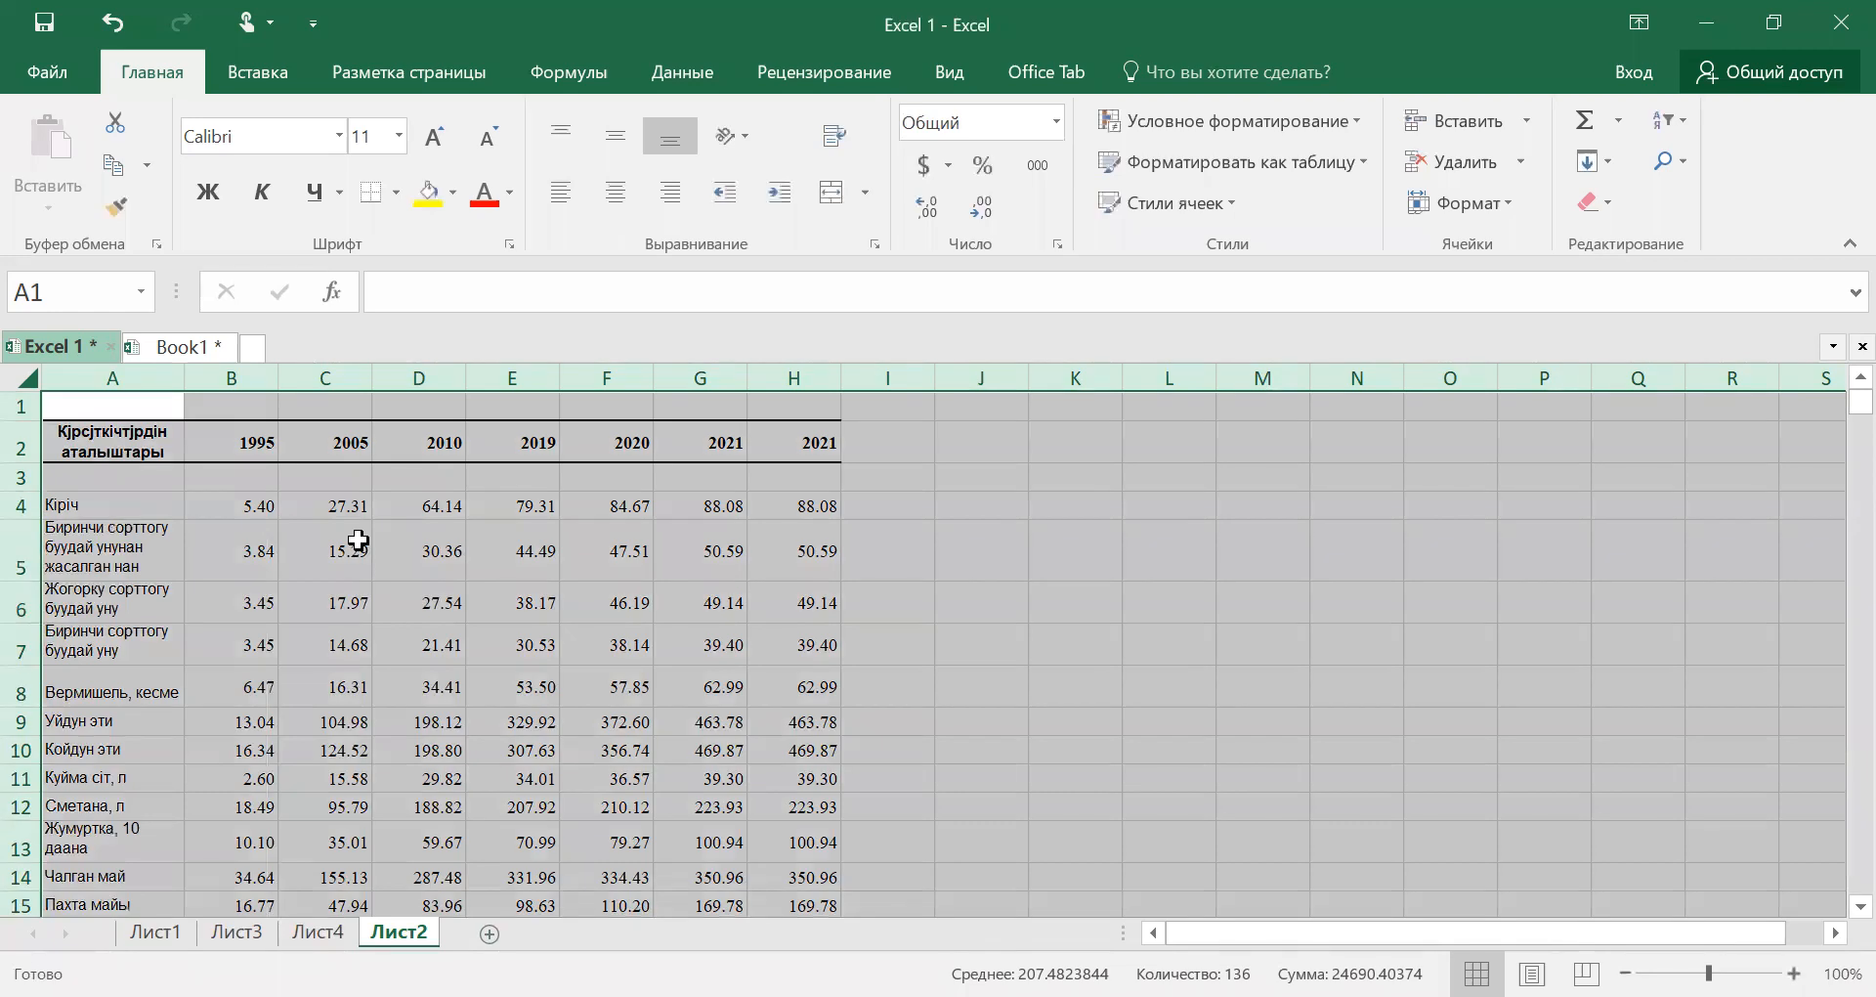
key(ctrl+c)
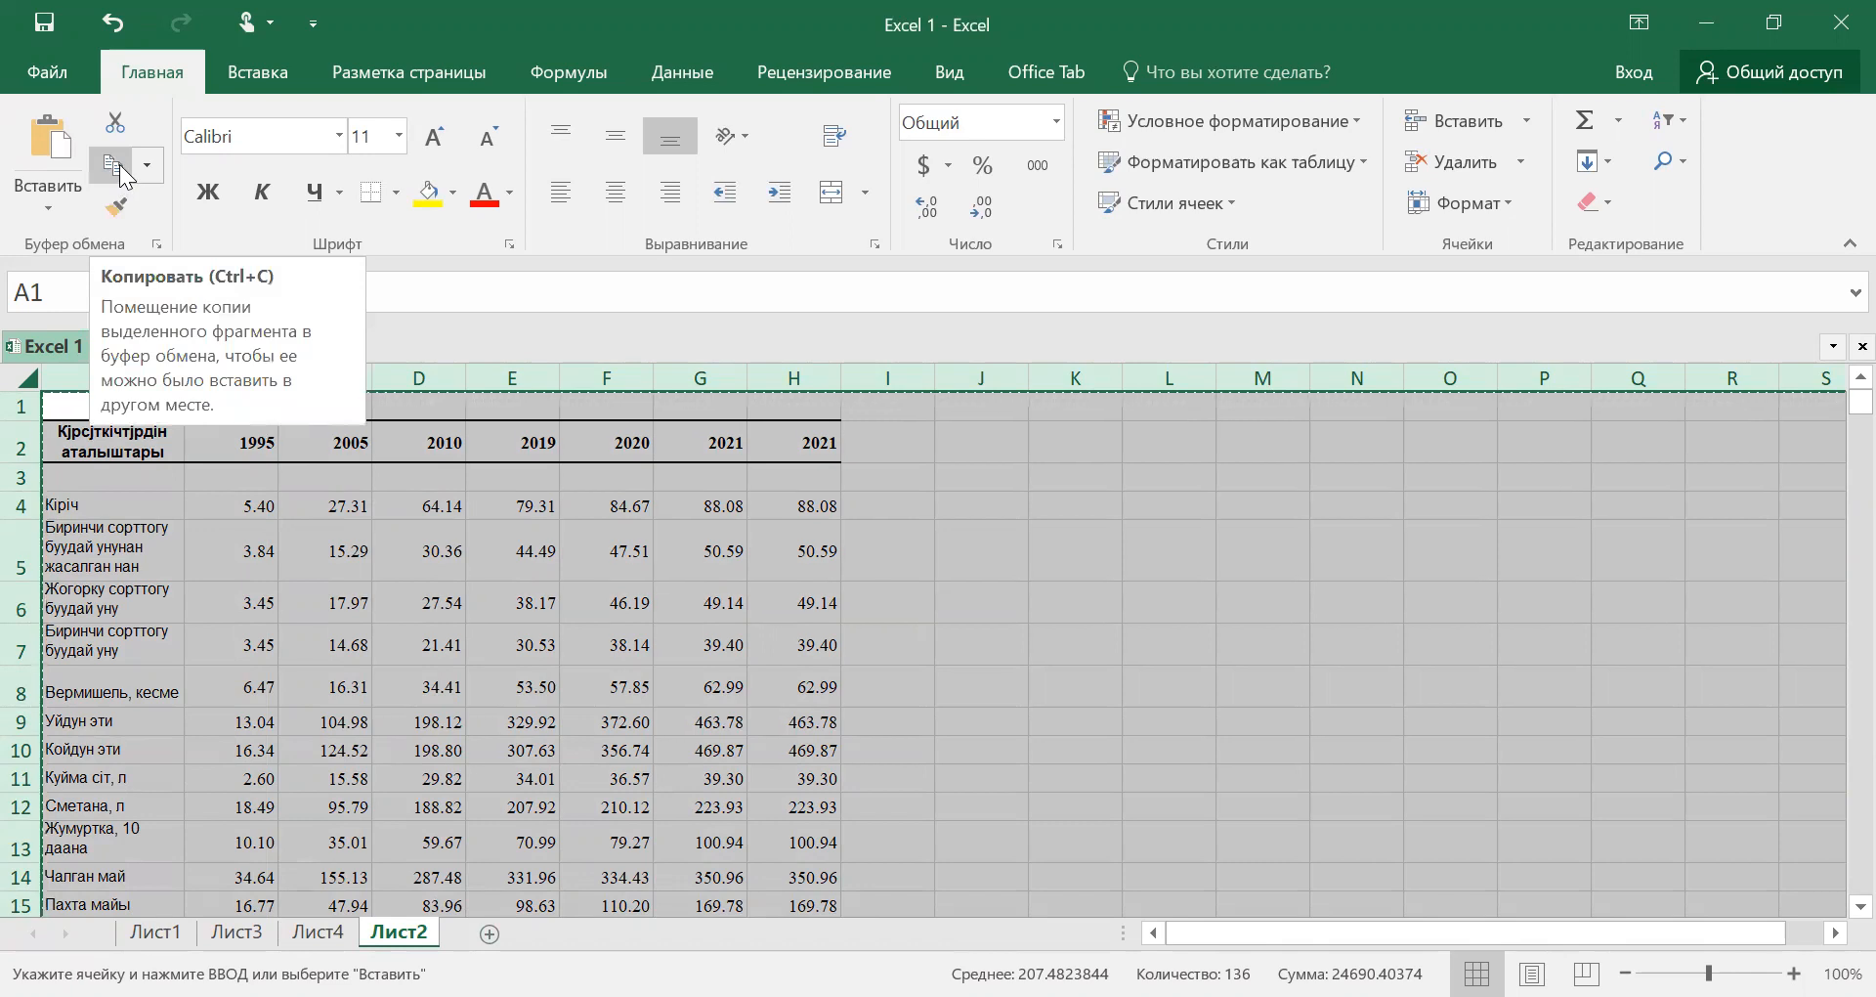
right_click(866, 563)
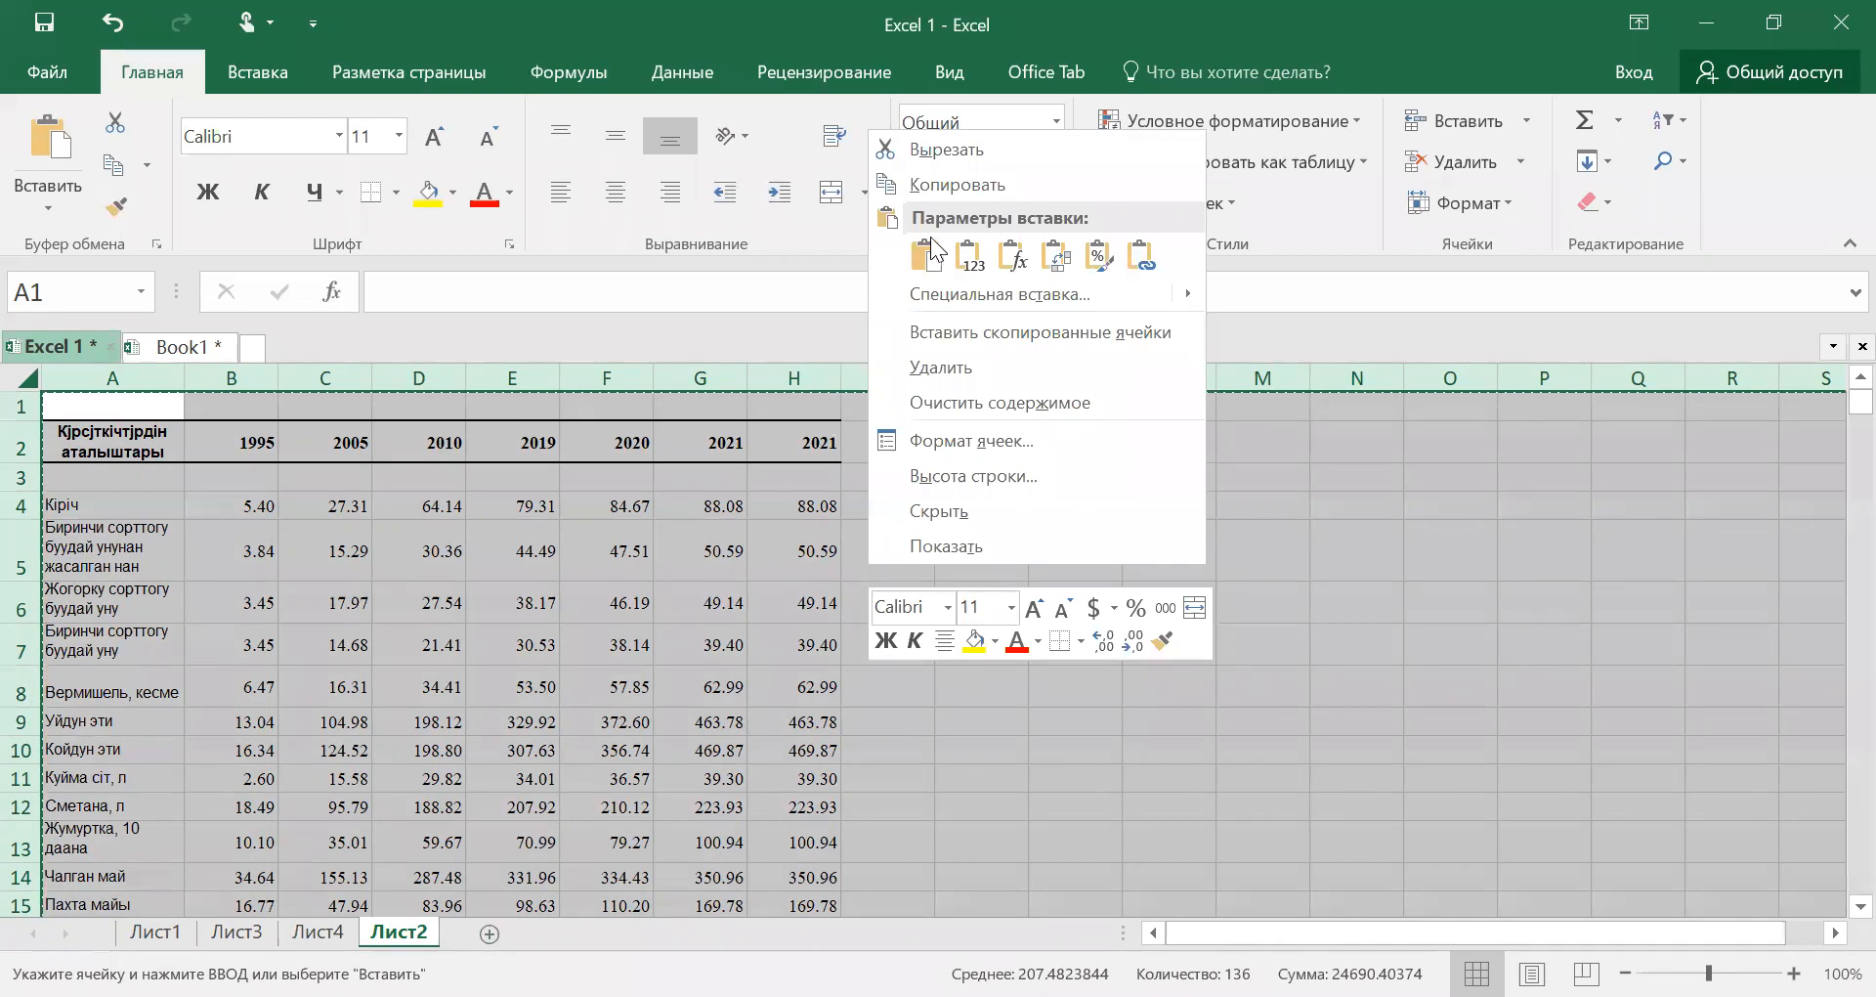
click(320, 933)
click(320, 934)
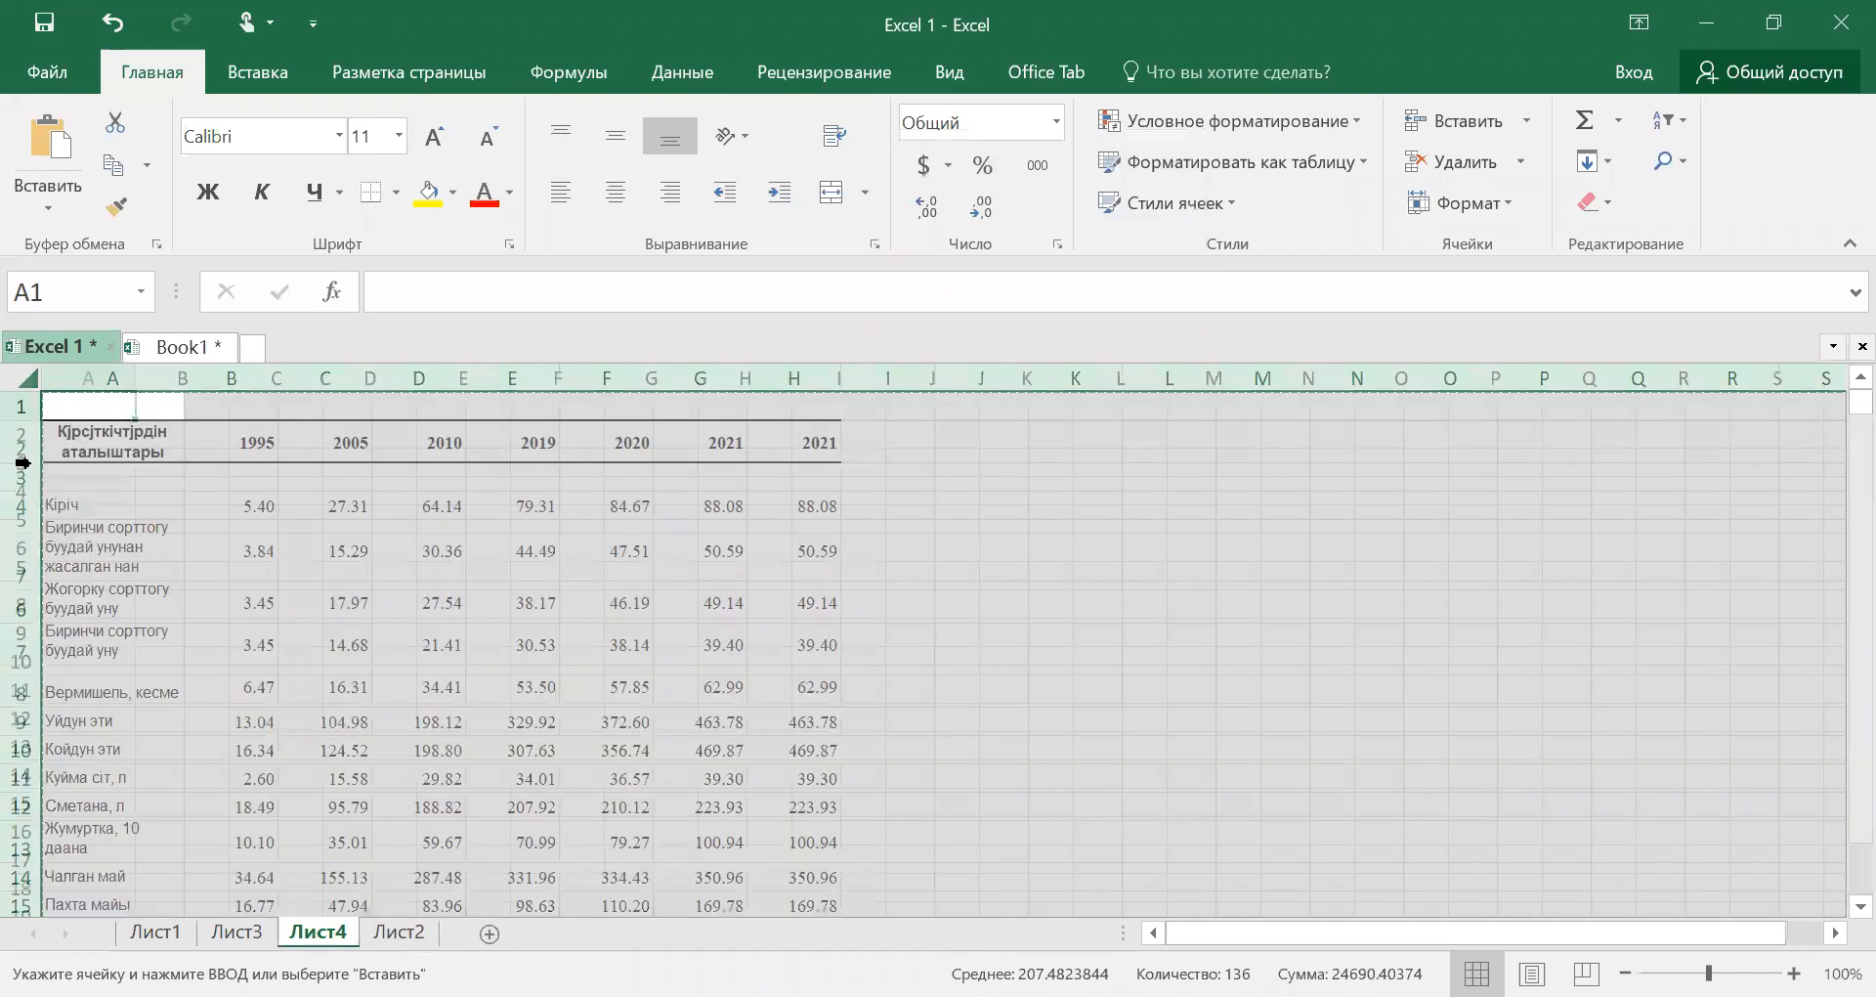
click(22, 378)
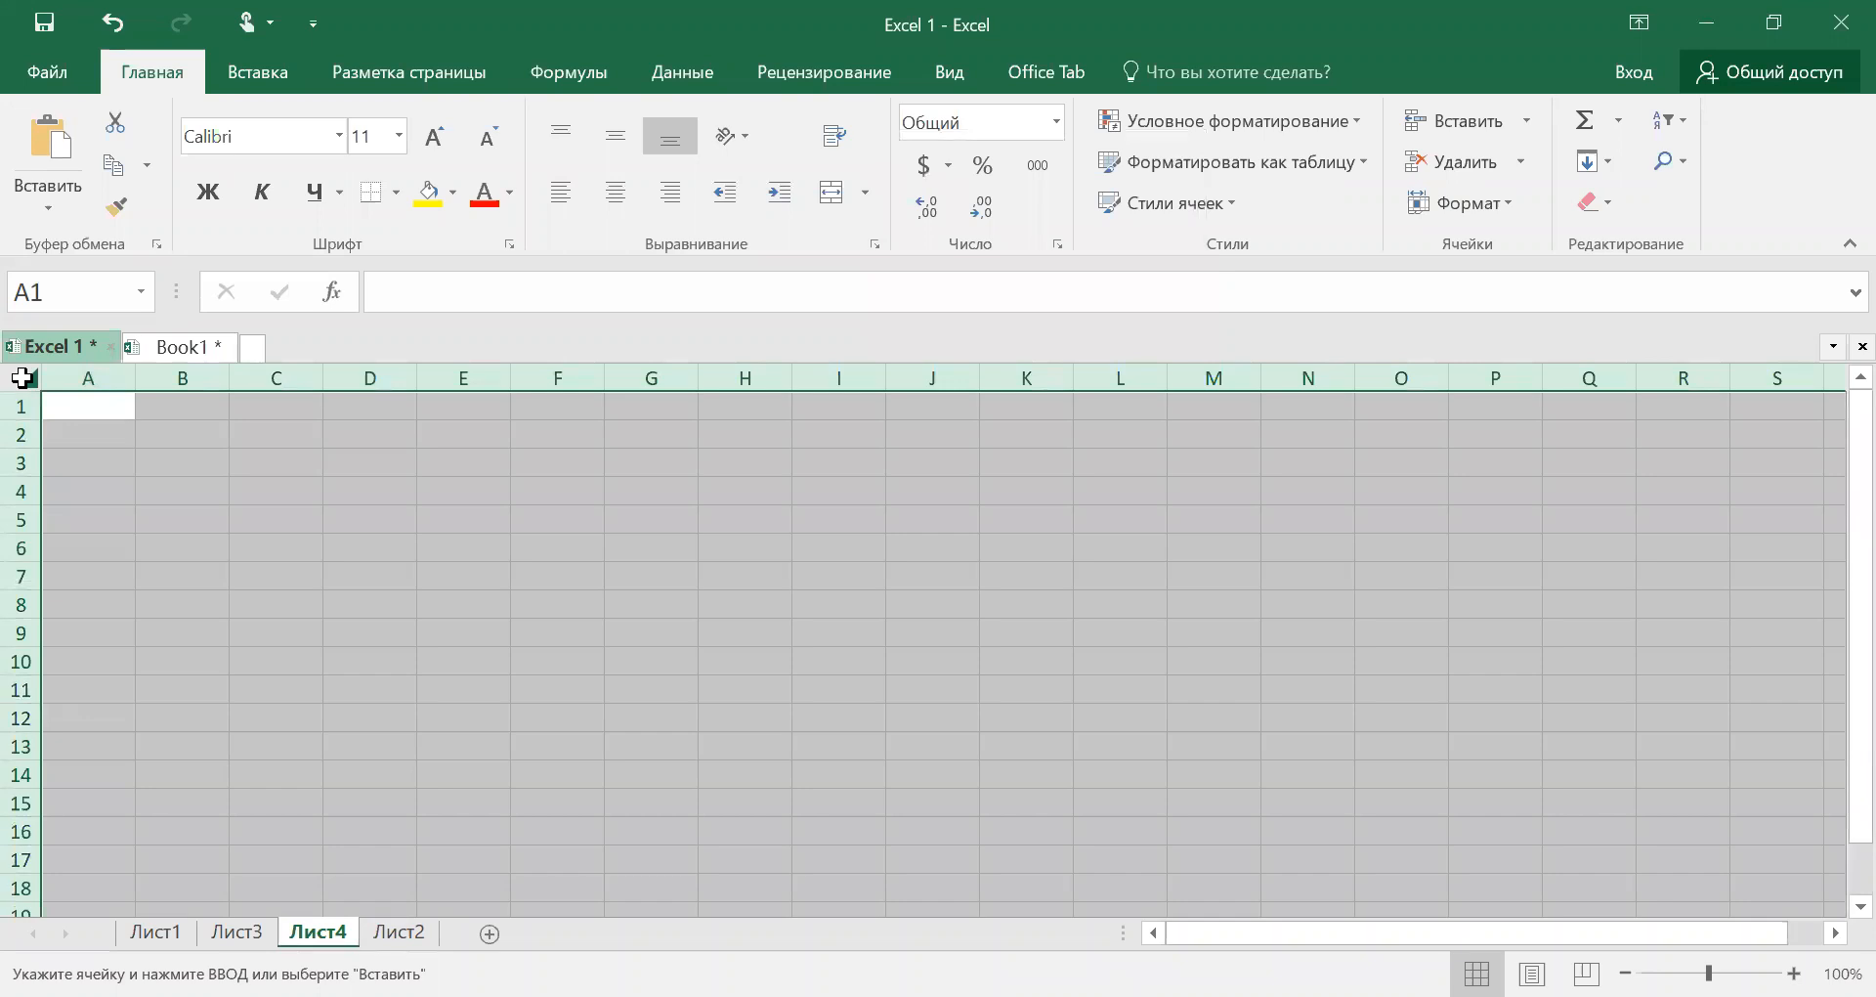
key(ctrl+v)
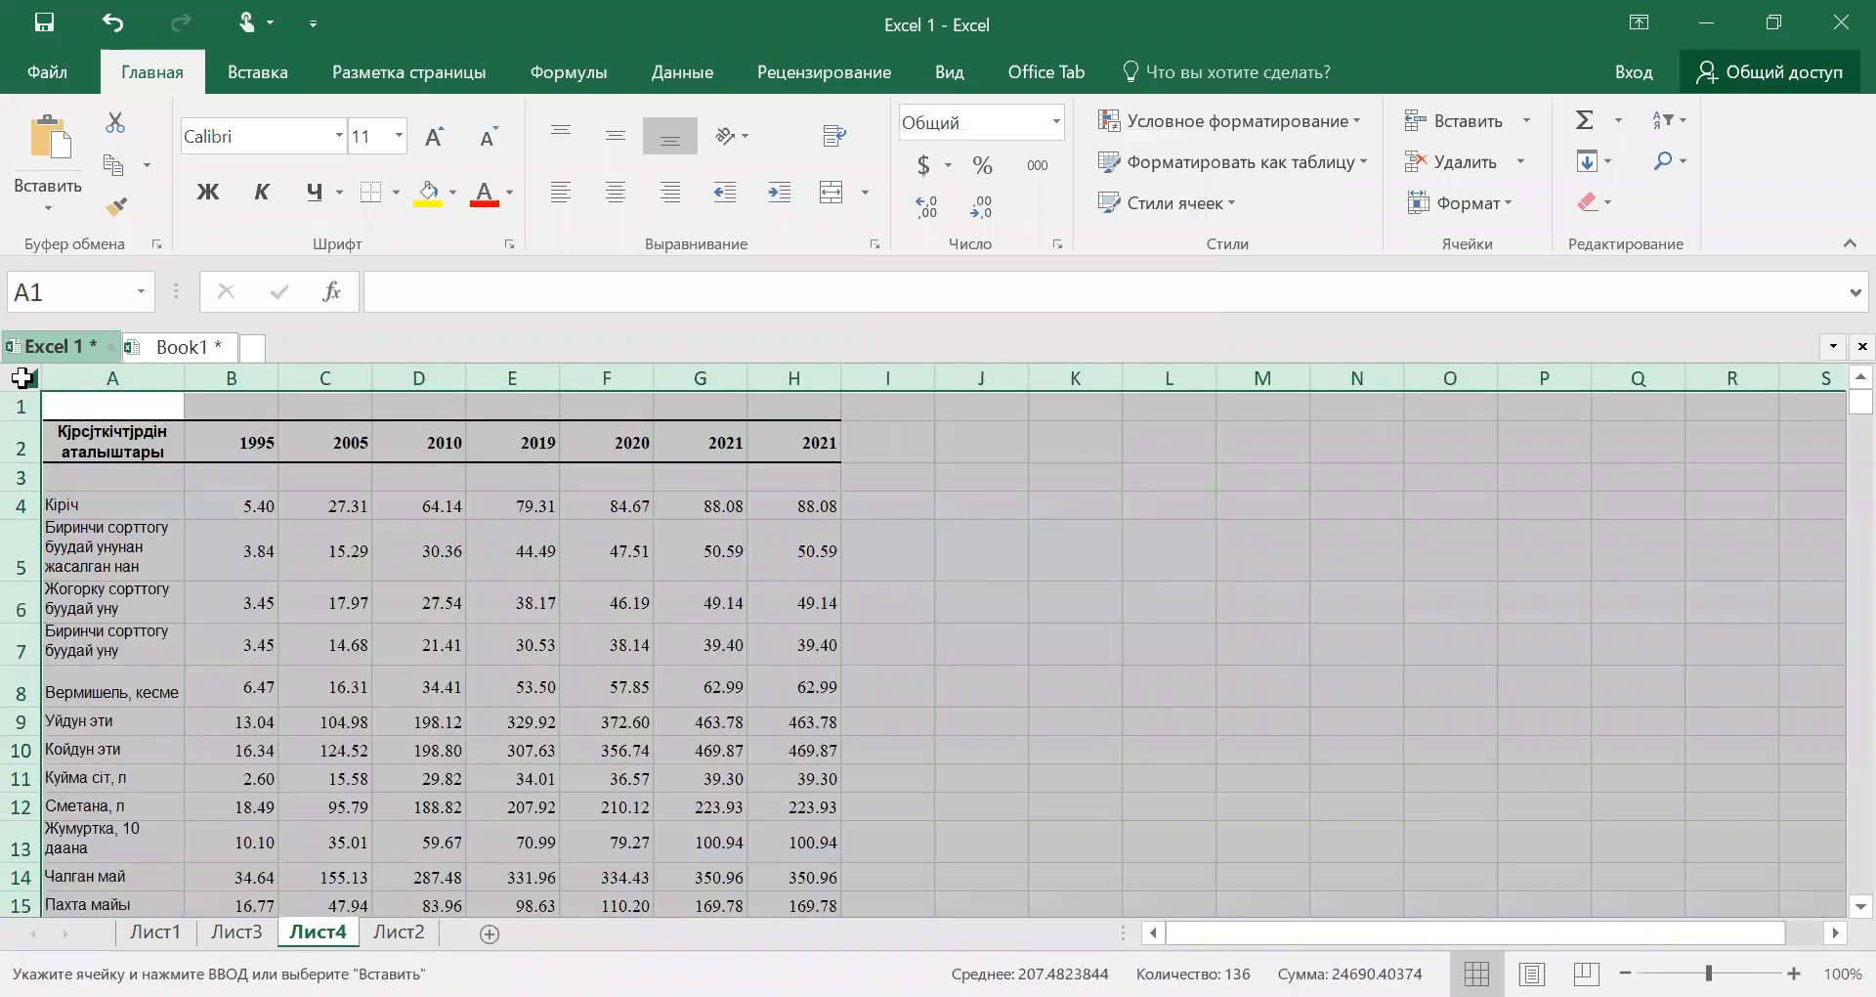
click(954, 537)
Compare the sheets, return to Лист1 and examine the 2022 column formulas in cells AC4 to AC7
click(237, 933)
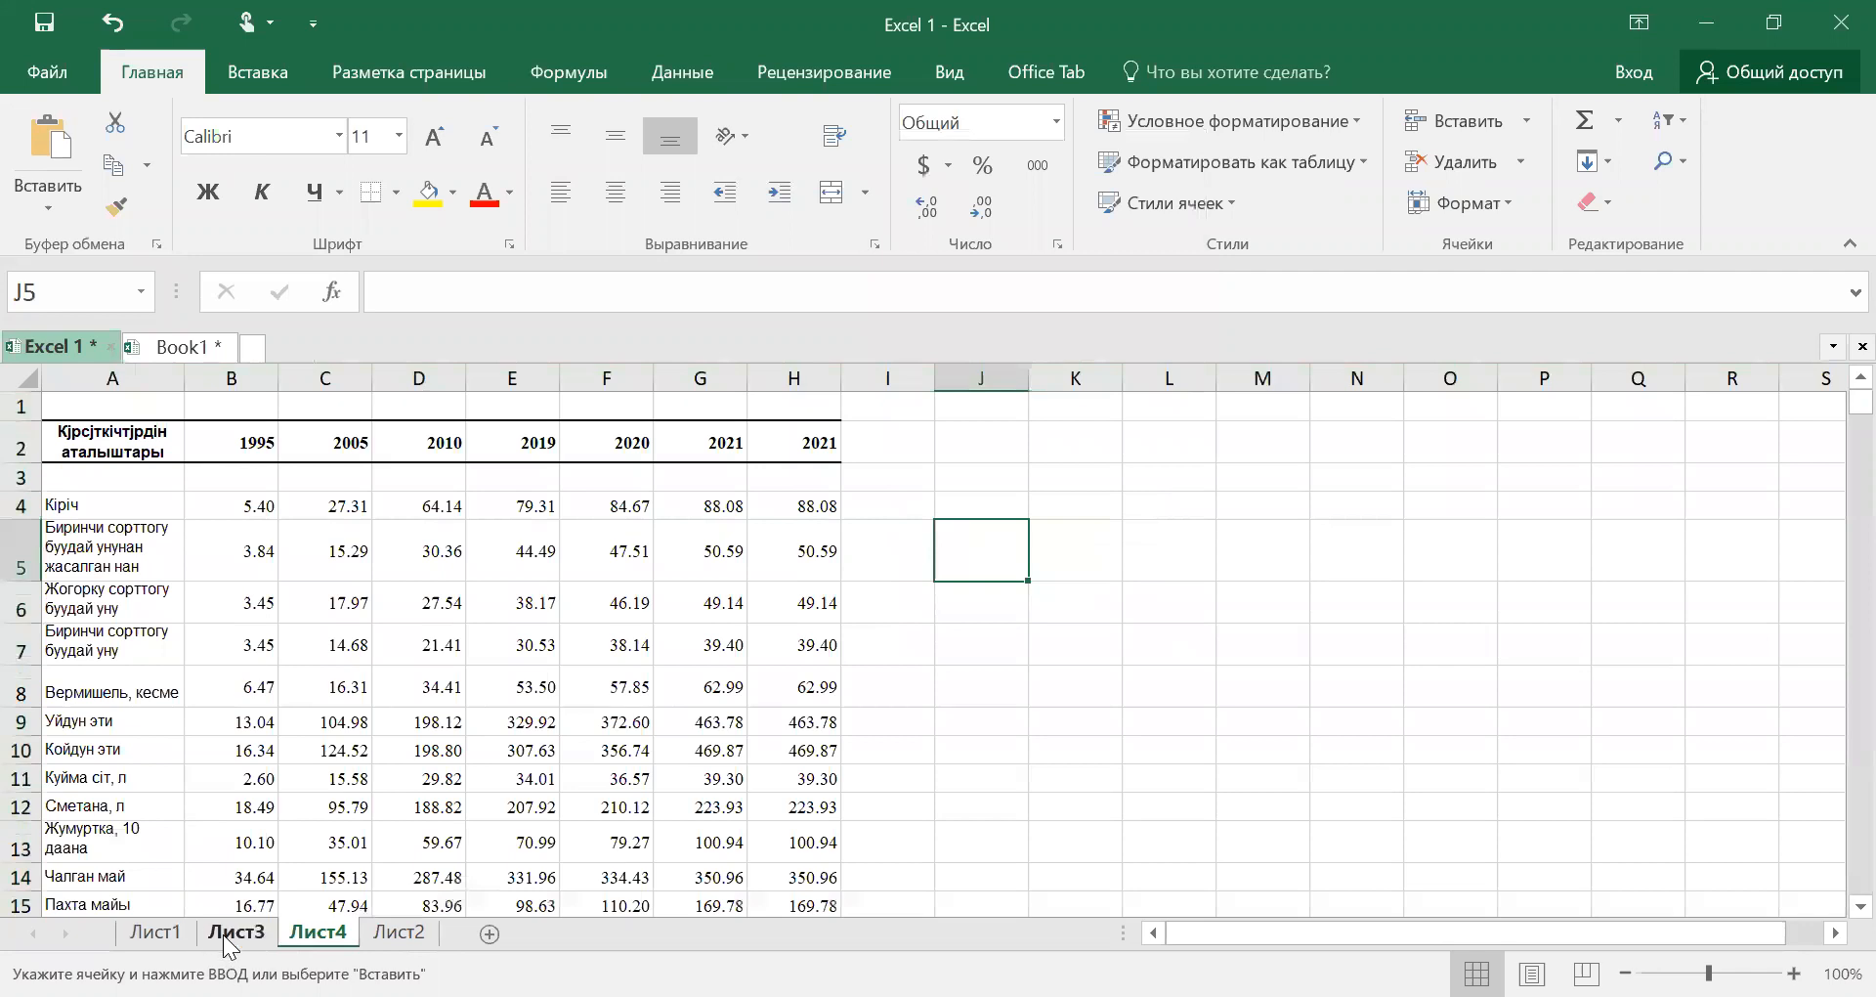
click(389, 928)
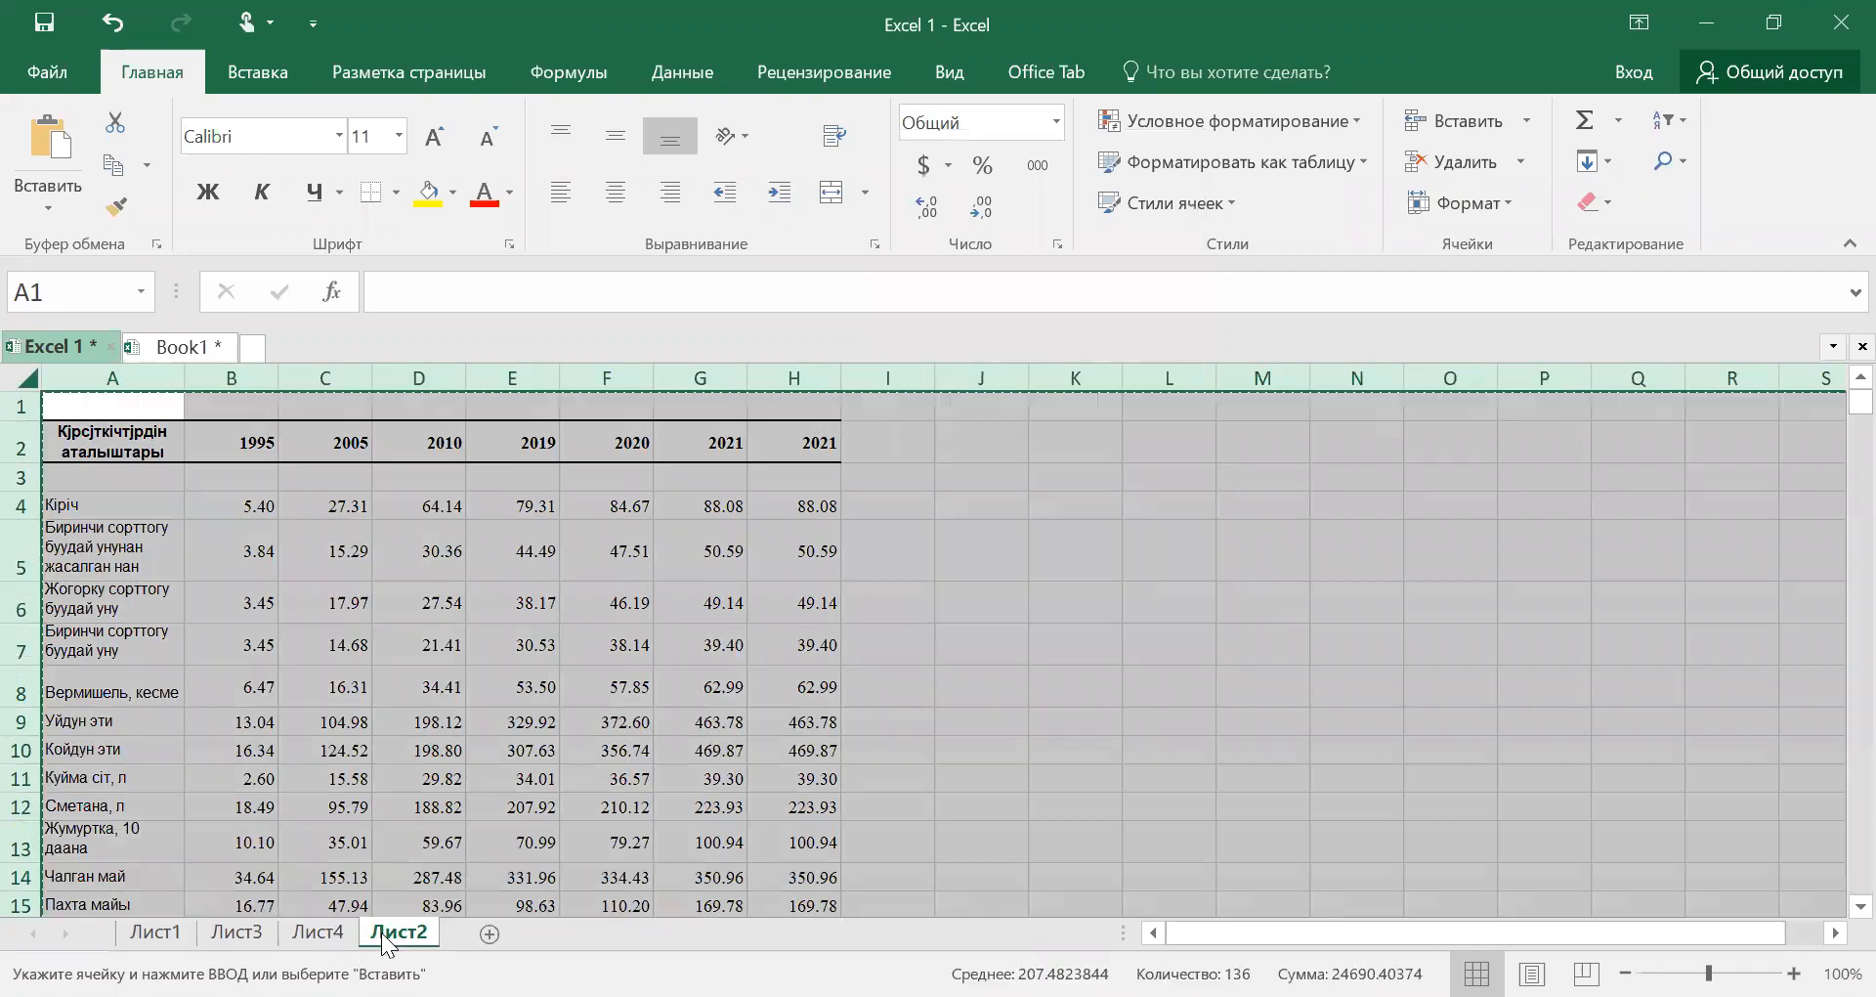
click(175, 938)
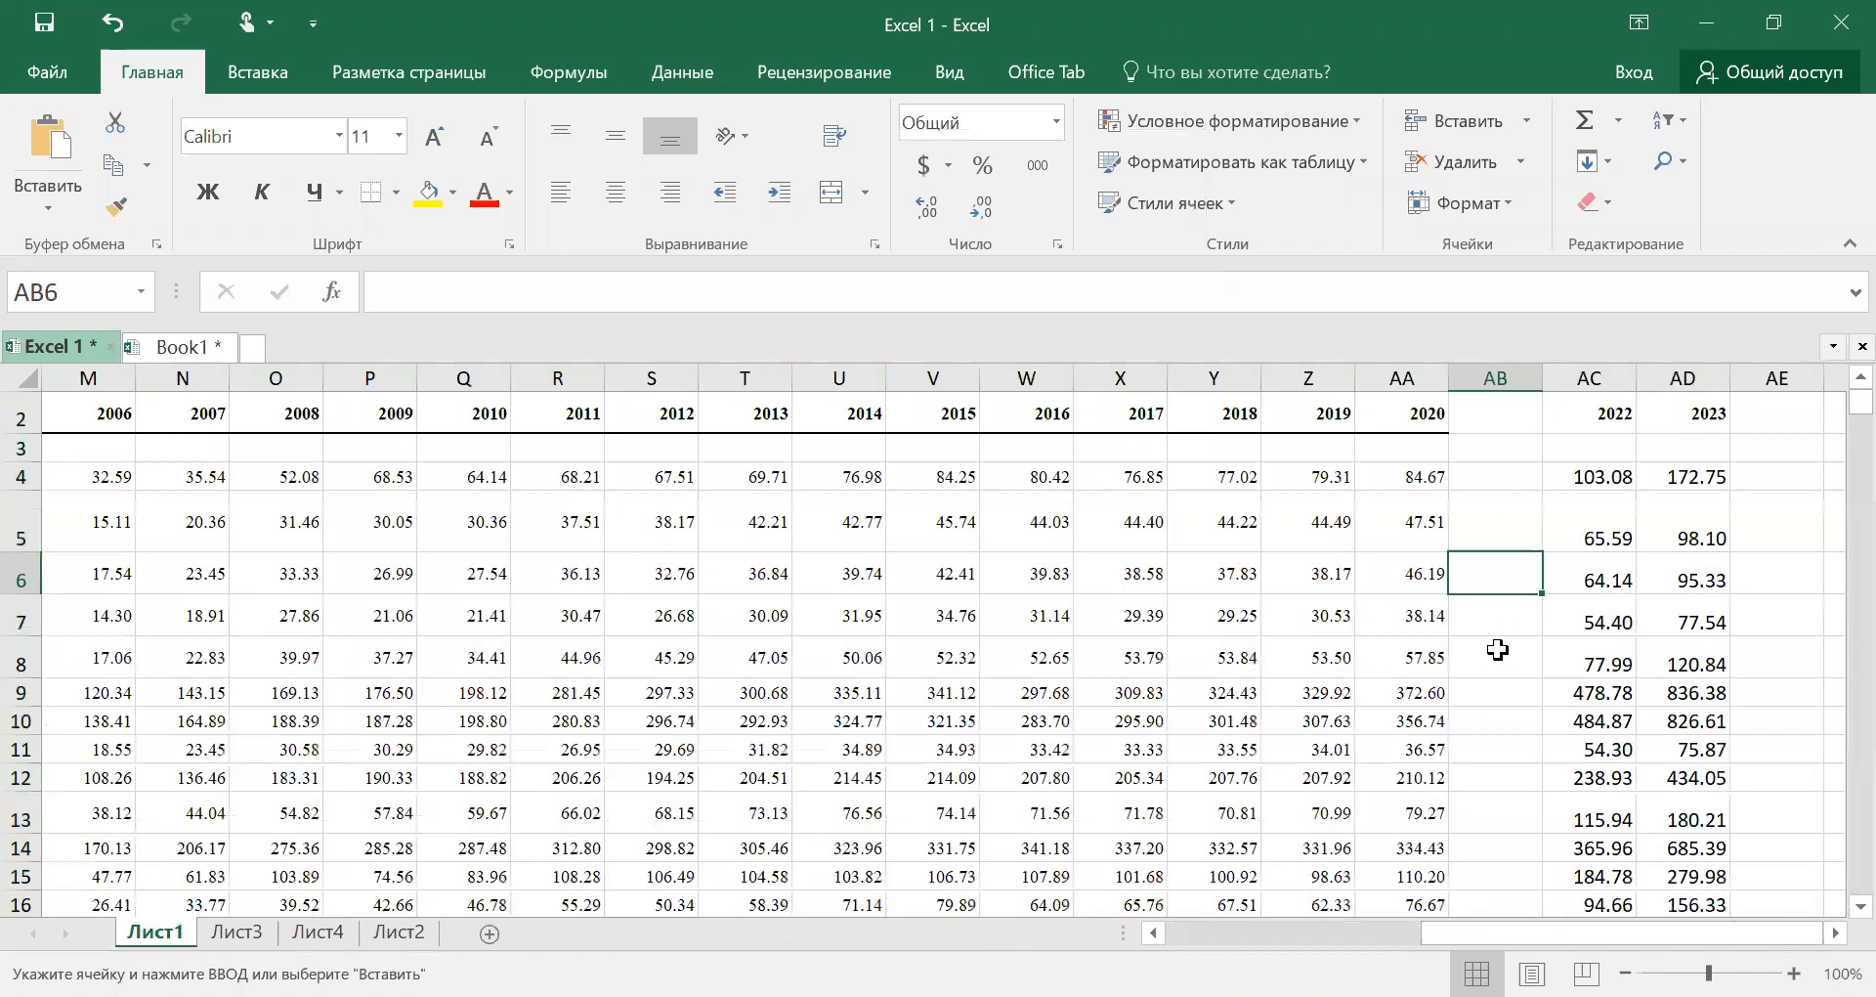
click(1497, 650)
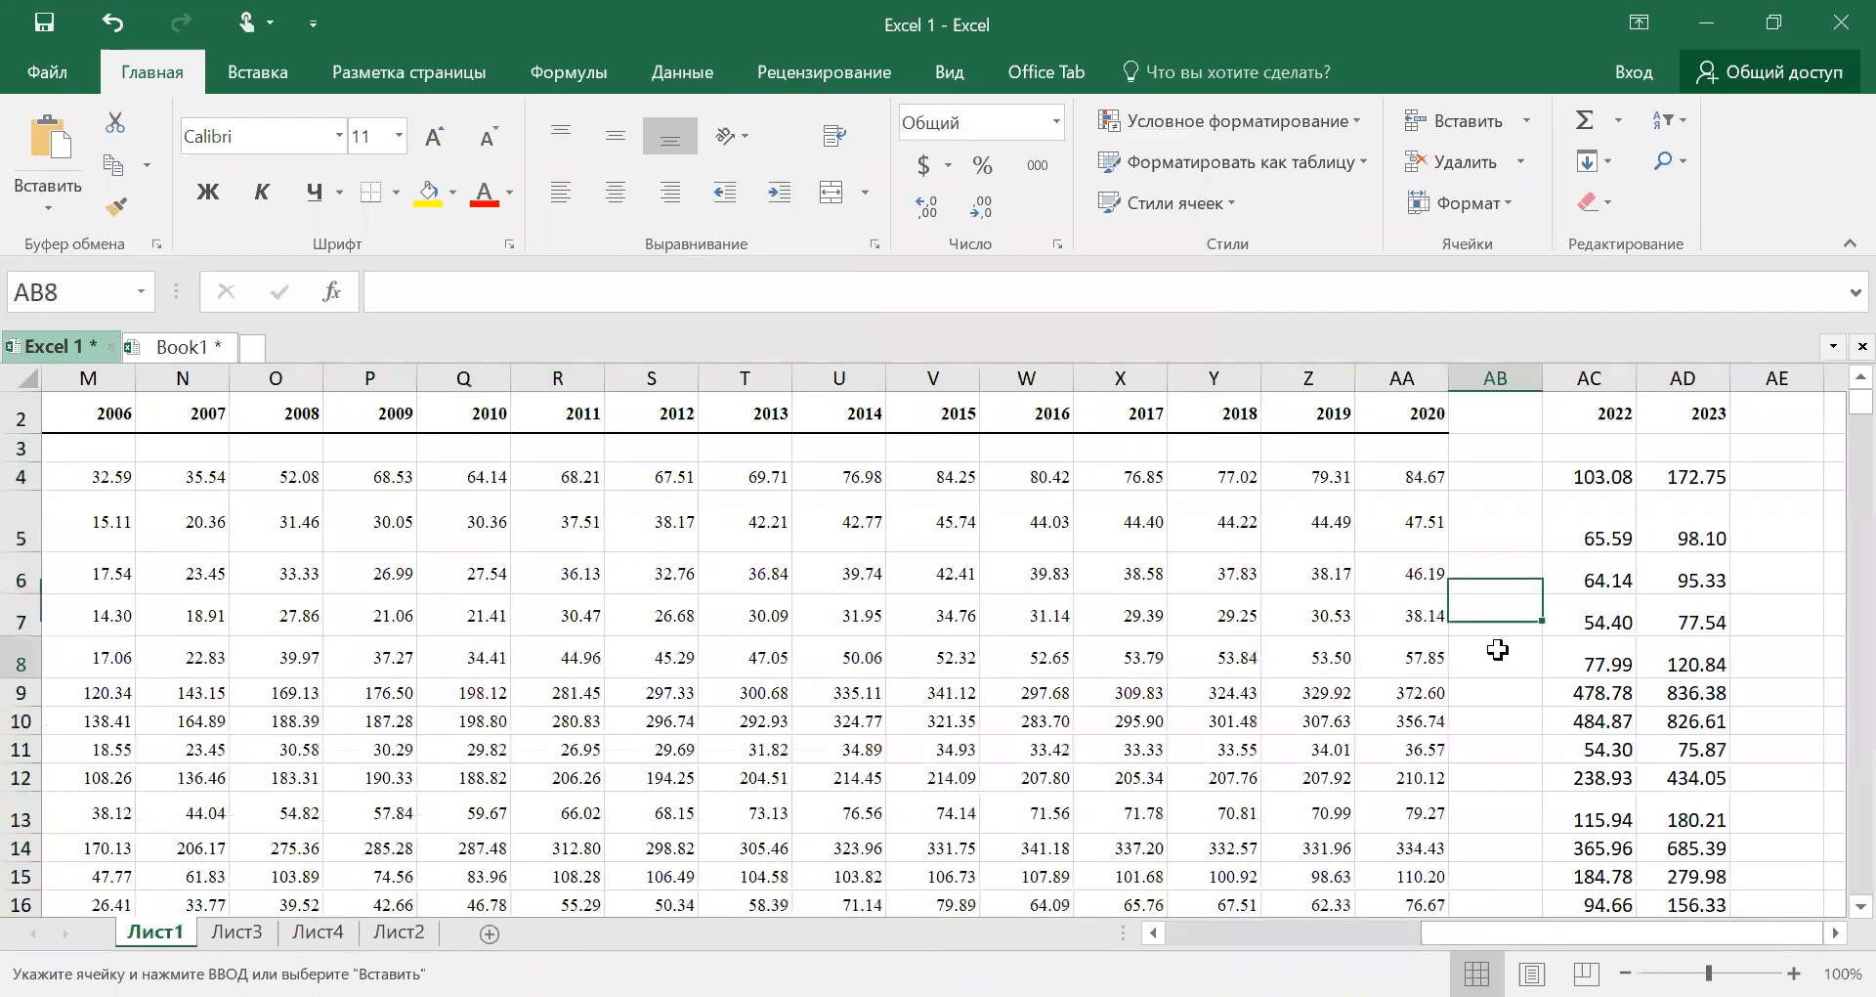
click(1595, 474)
click(1604, 528)
click(1607, 607)
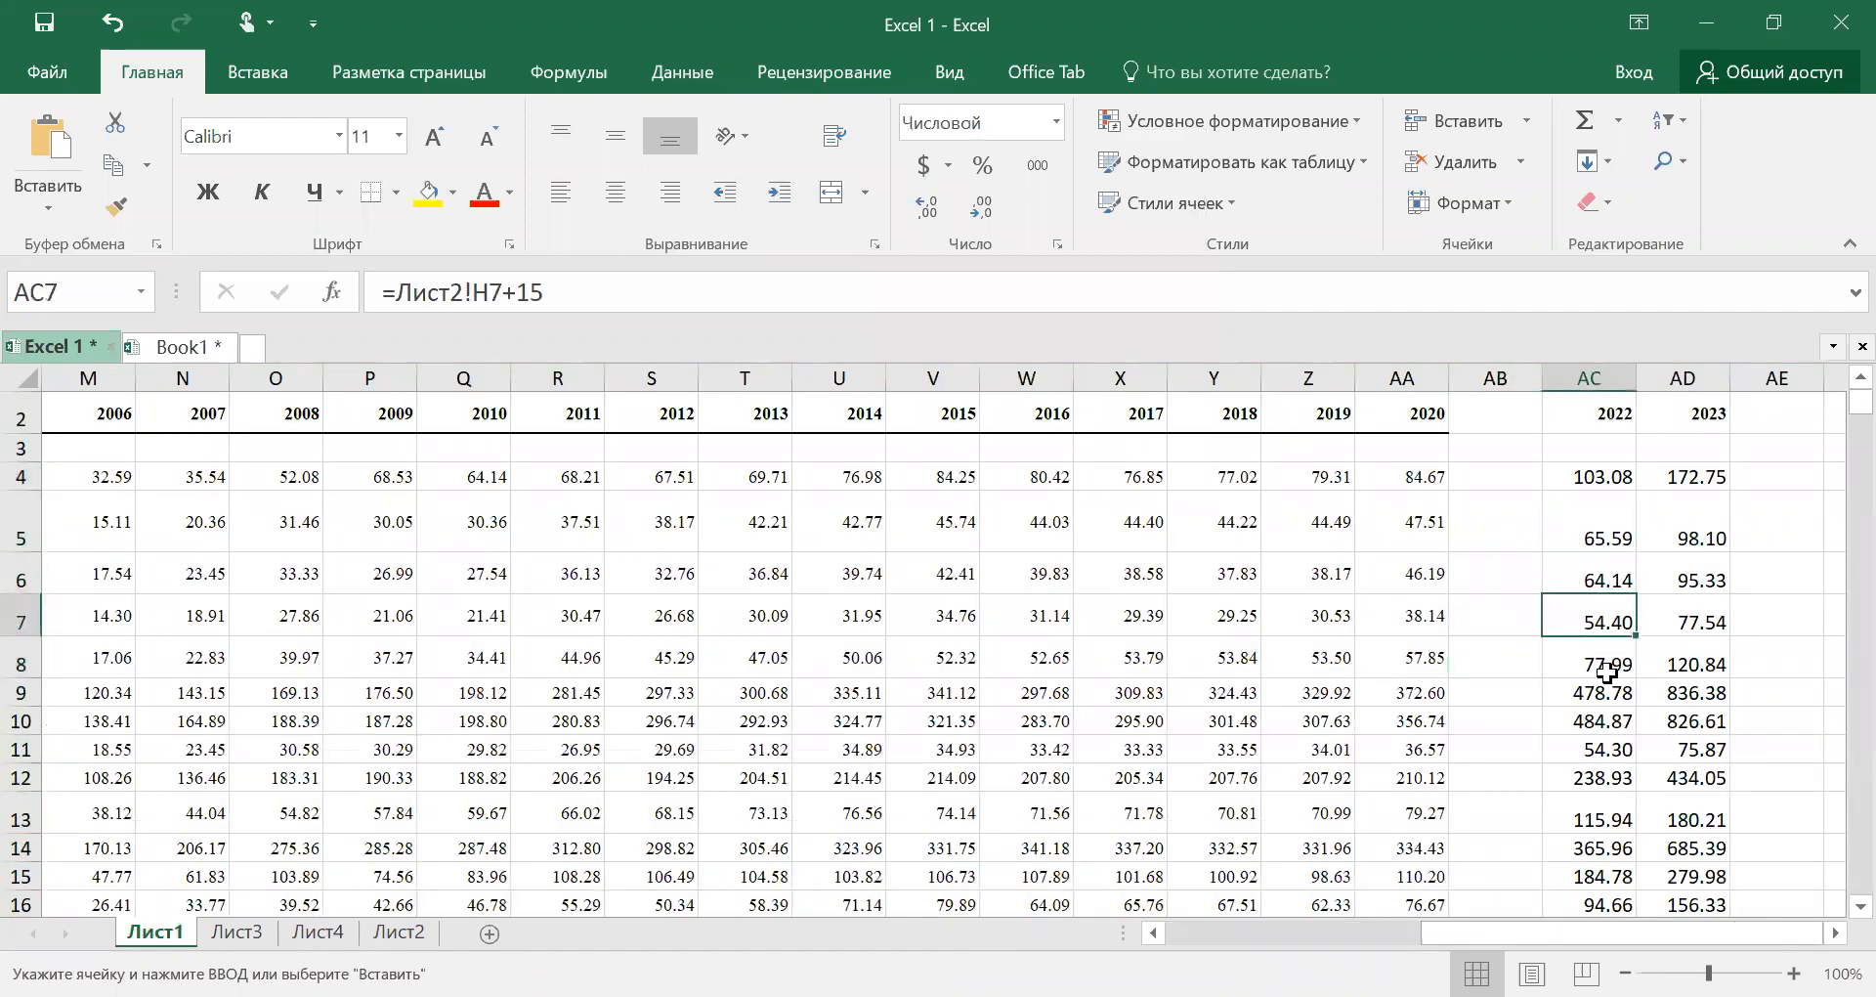
Inspect the formulas in AC4 and AC5 on Лист1, highlighting the Лист2 cell reference in AC5
double_click(1603, 474)
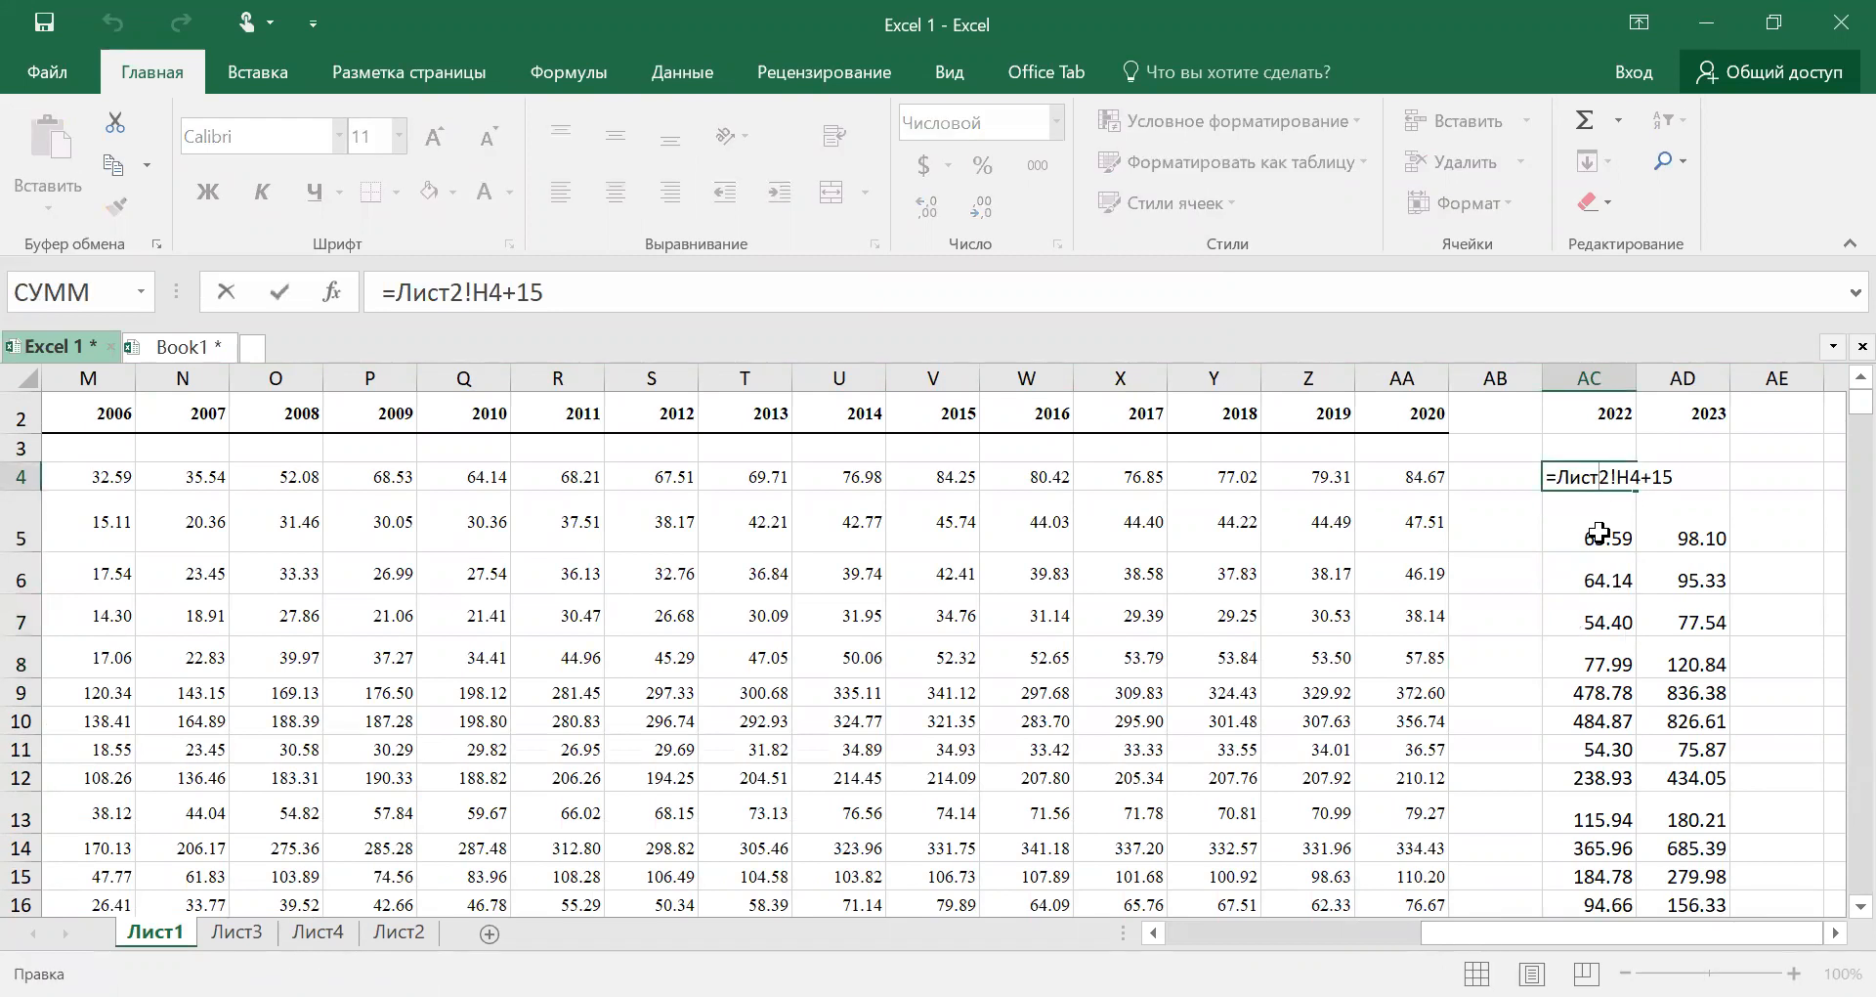
click(1574, 563)
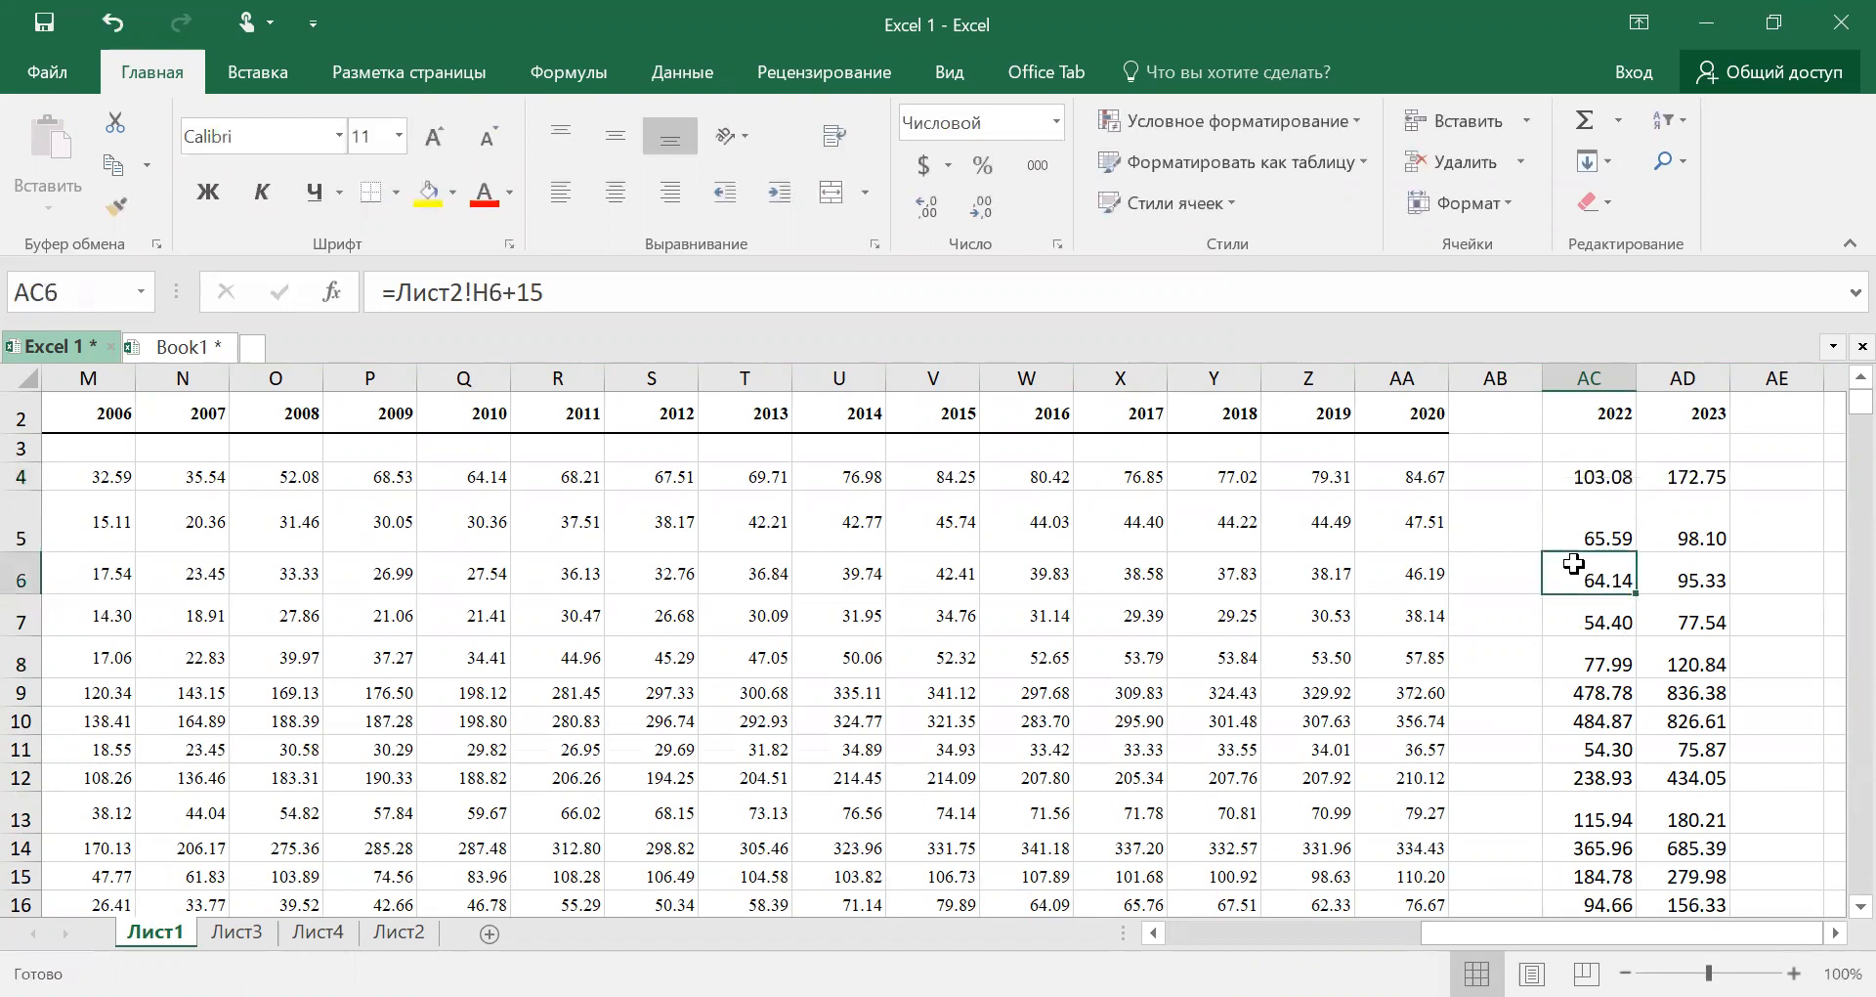
double_click(1607, 478)
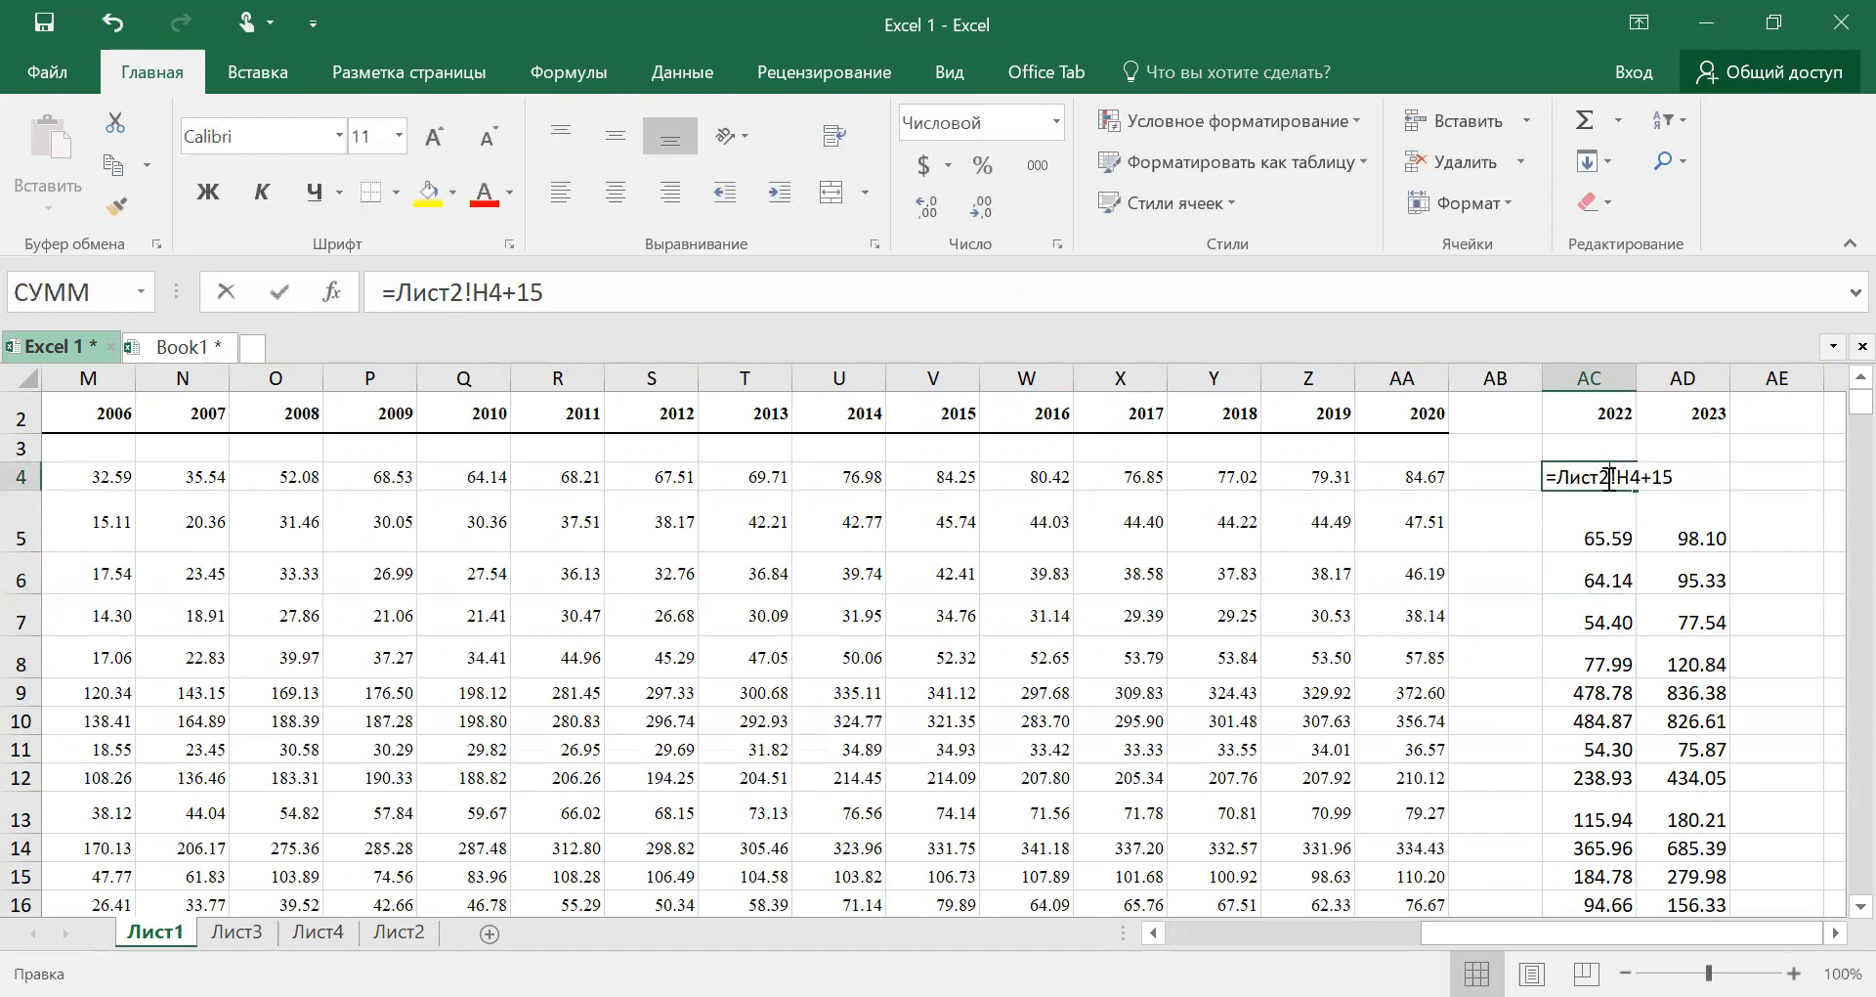
click(1575, 561)
double_click(1573, 545)
click(1553, 614)
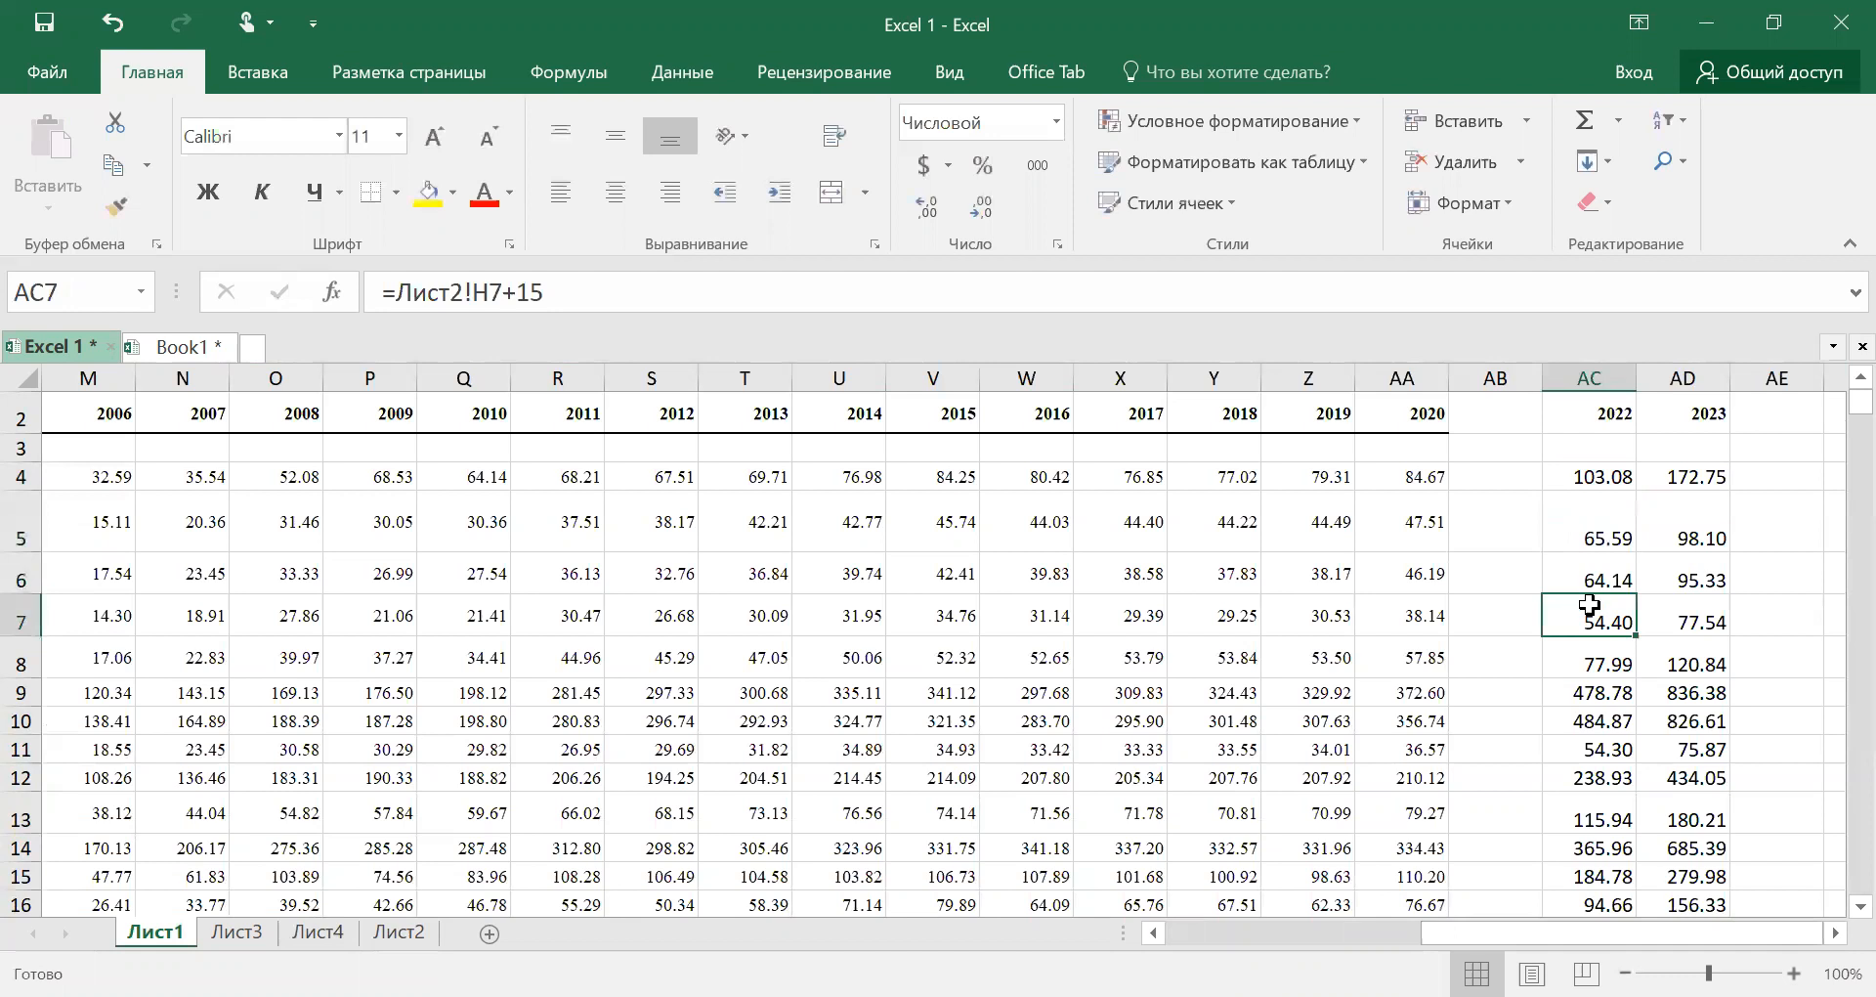
click(1603, 527)
double_click(1603, 528)
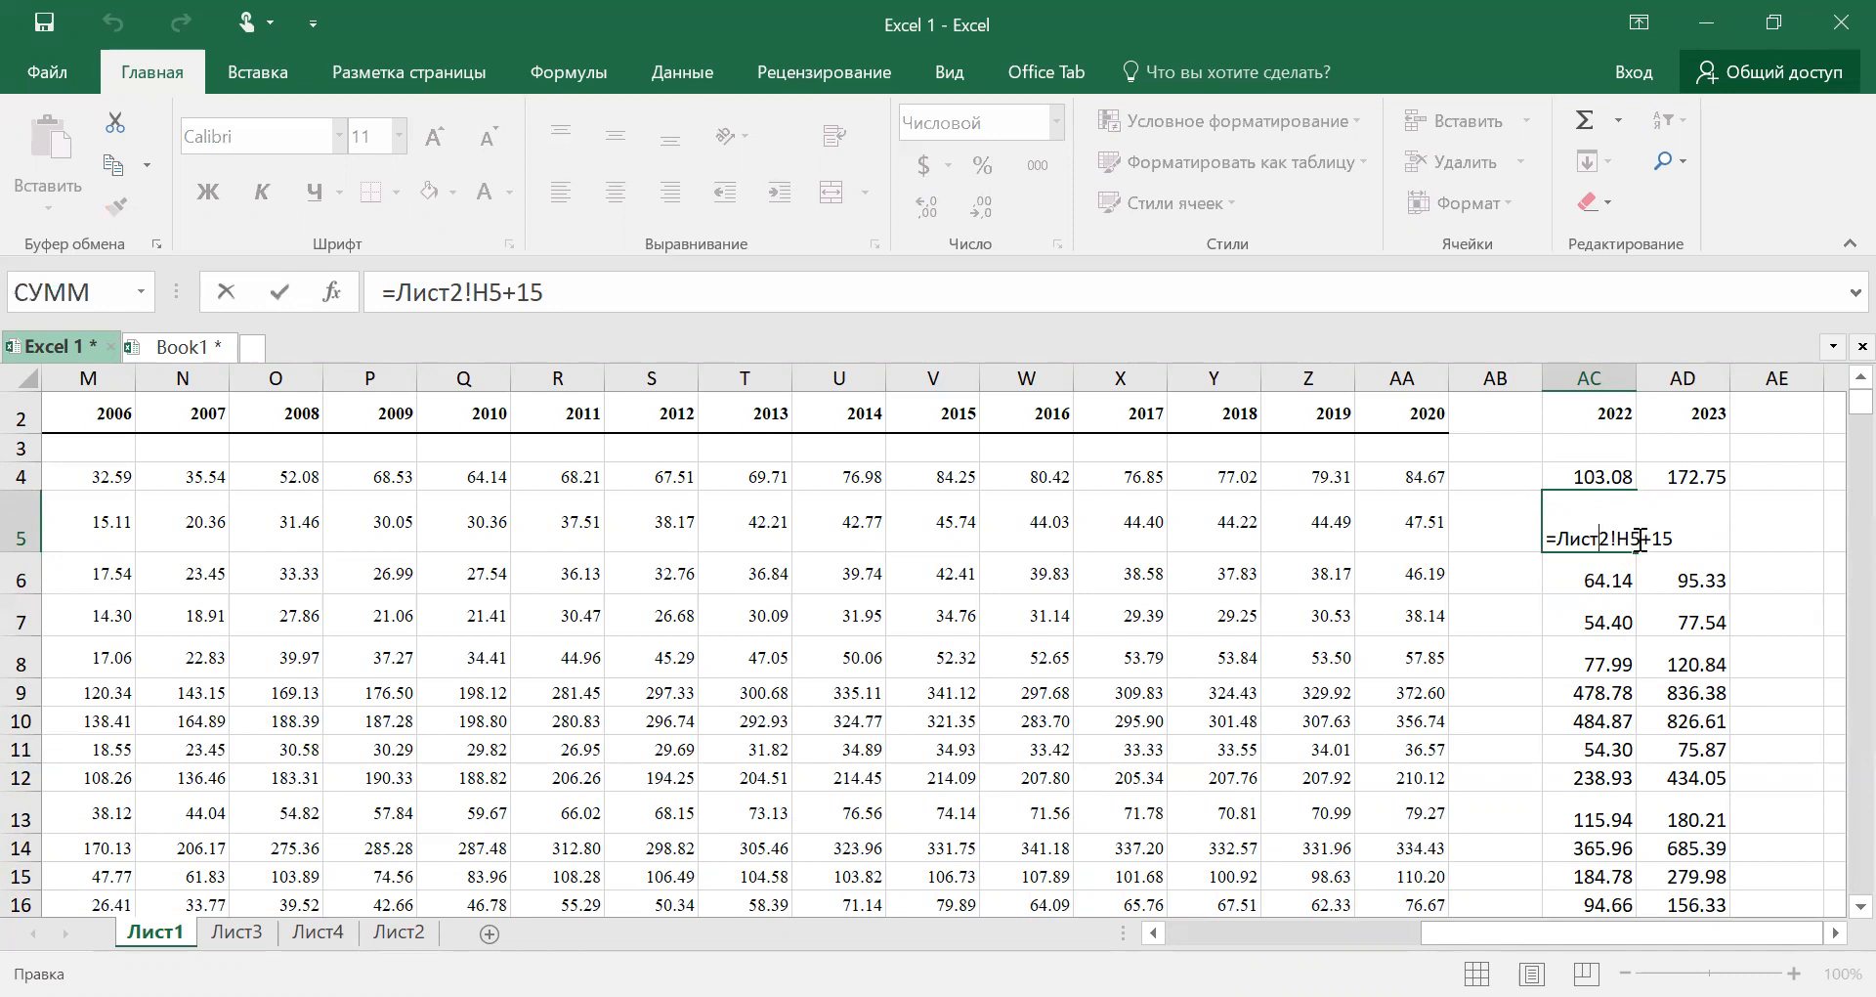
drag(1631, 540, 1569, 541)
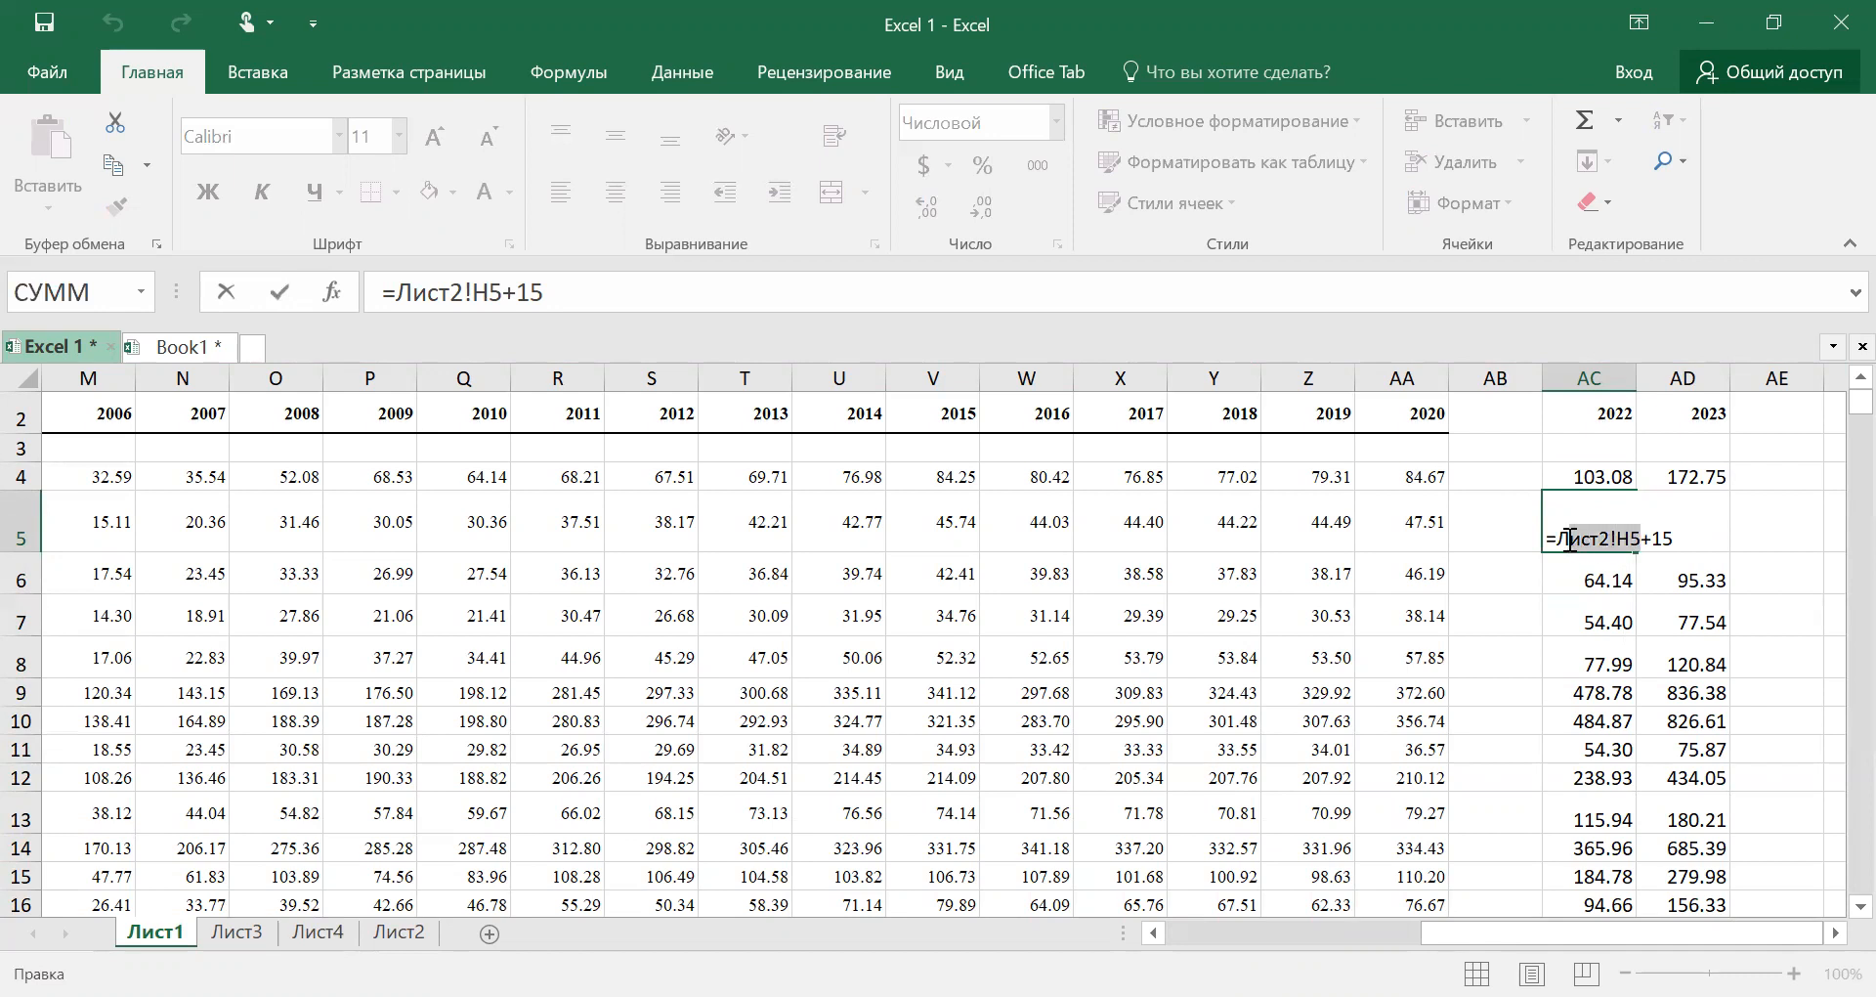
Check source cell H5 on Лист2, then examine the formula in AC5 on Лист1 that refers to it
click(406, 934)
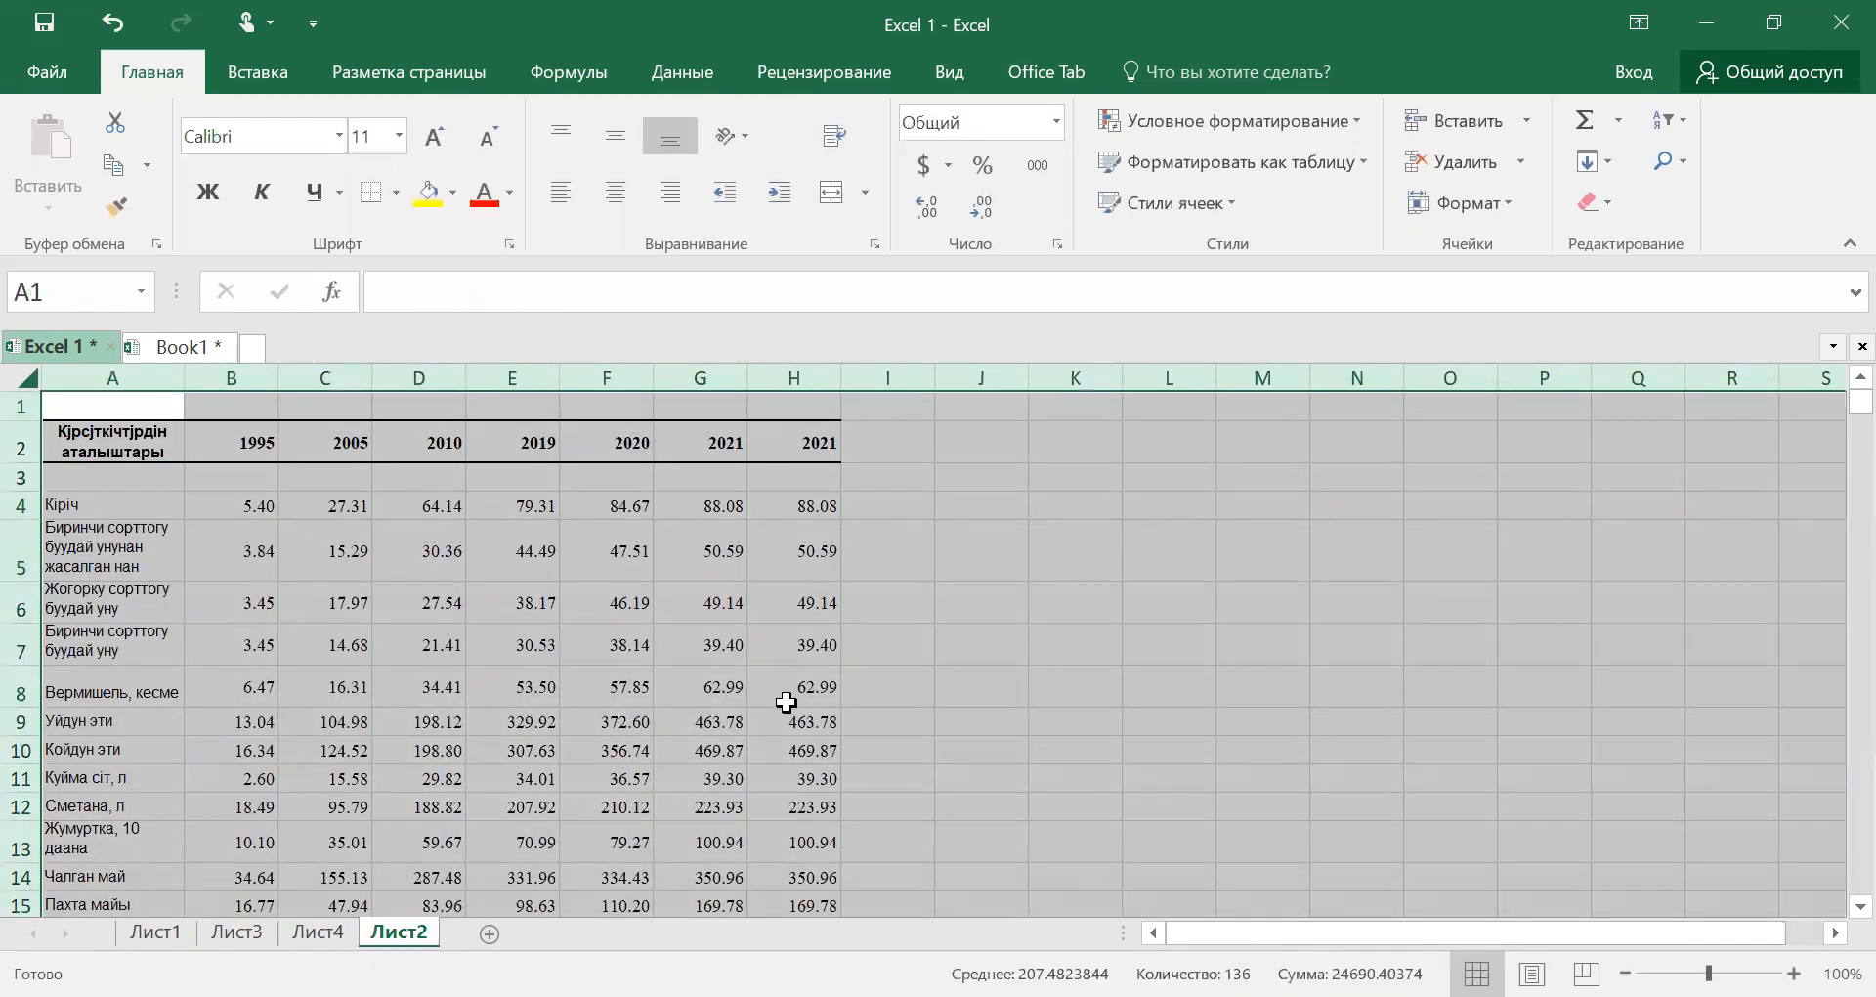
click(797, 566)
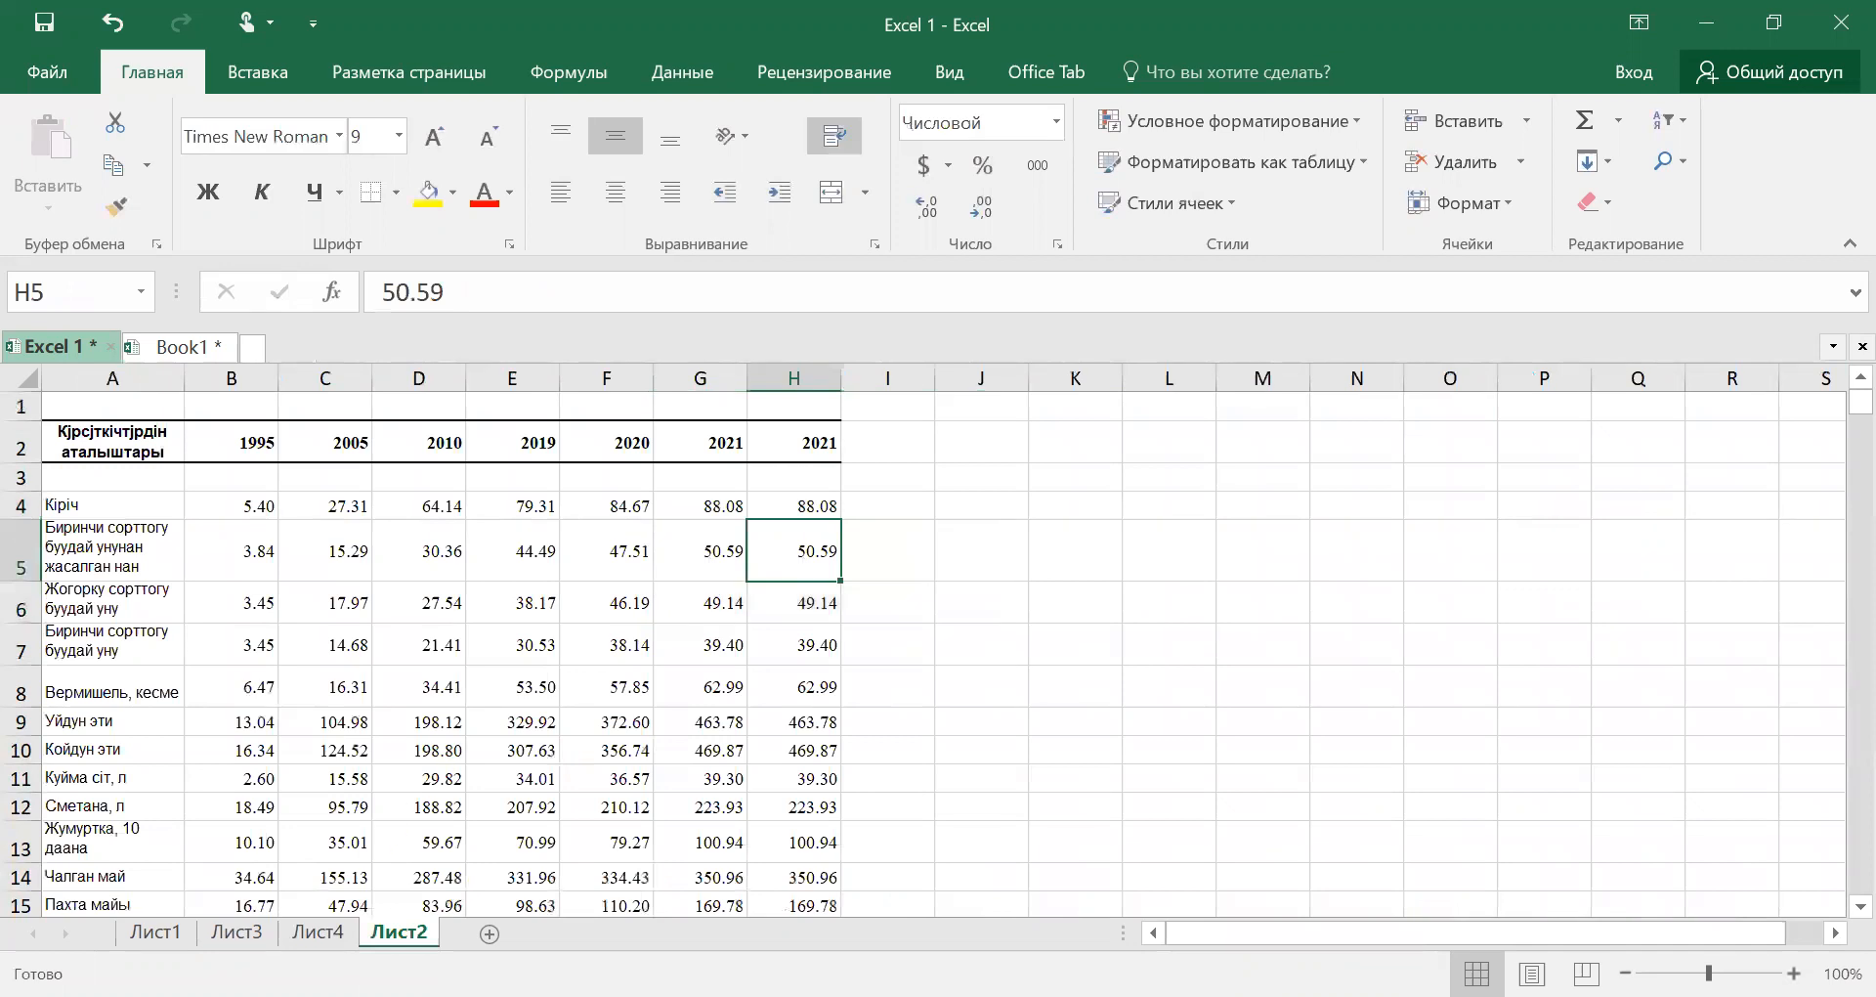
click(155, 931)
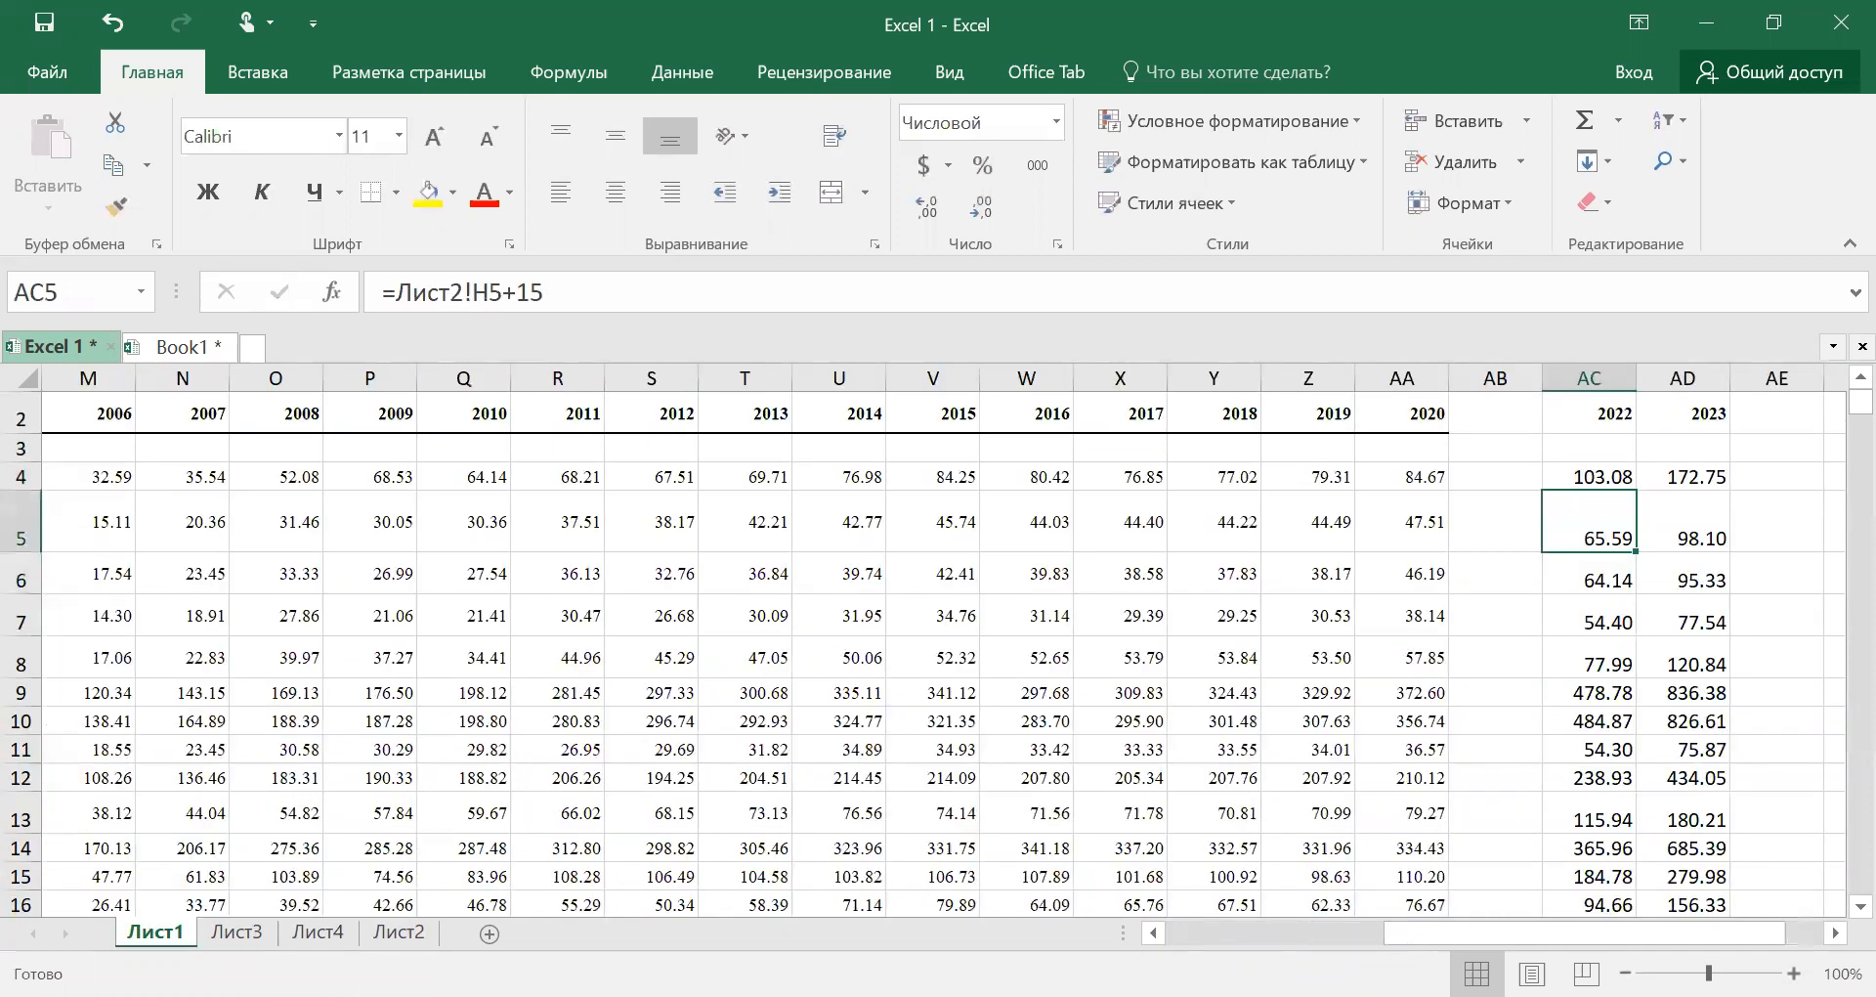
double_click(1584, 515)
drag(1673, 535, 1554, 535)
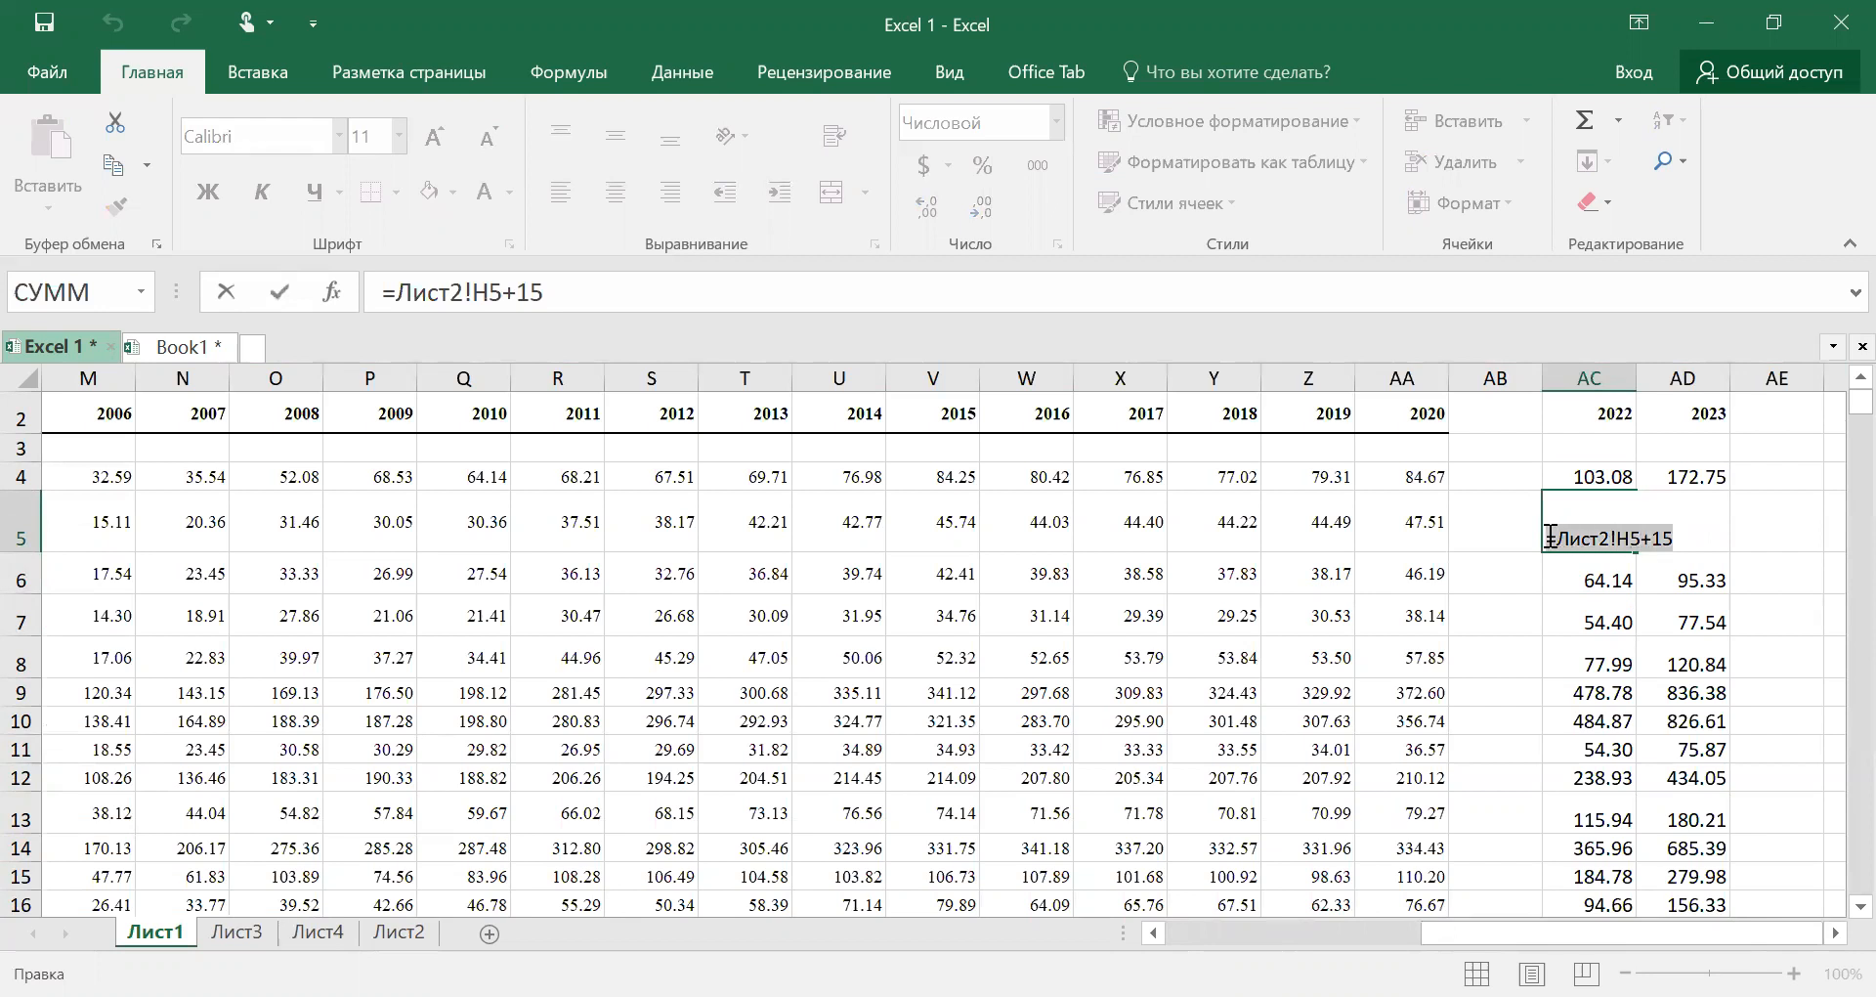
key(Return)
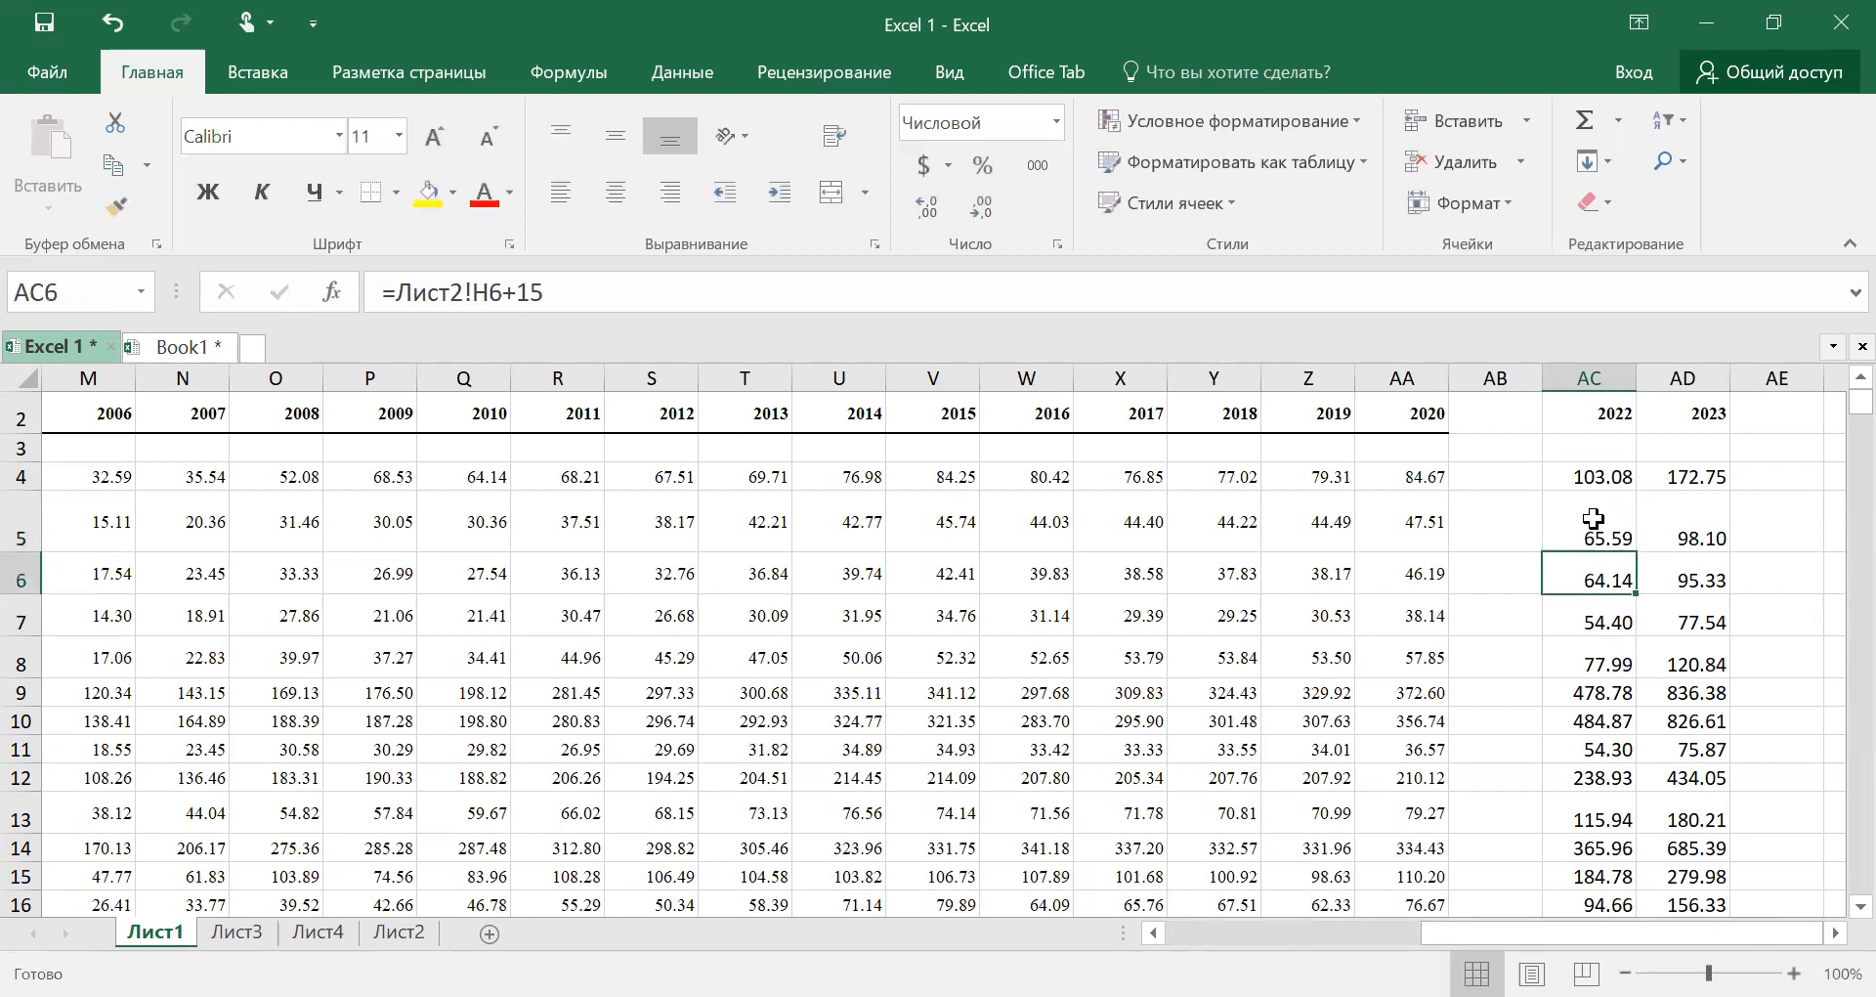
Examine the Лист2 references in the formulas of cells AC4 and AD4 on Лист1
double_click(1591, 475)
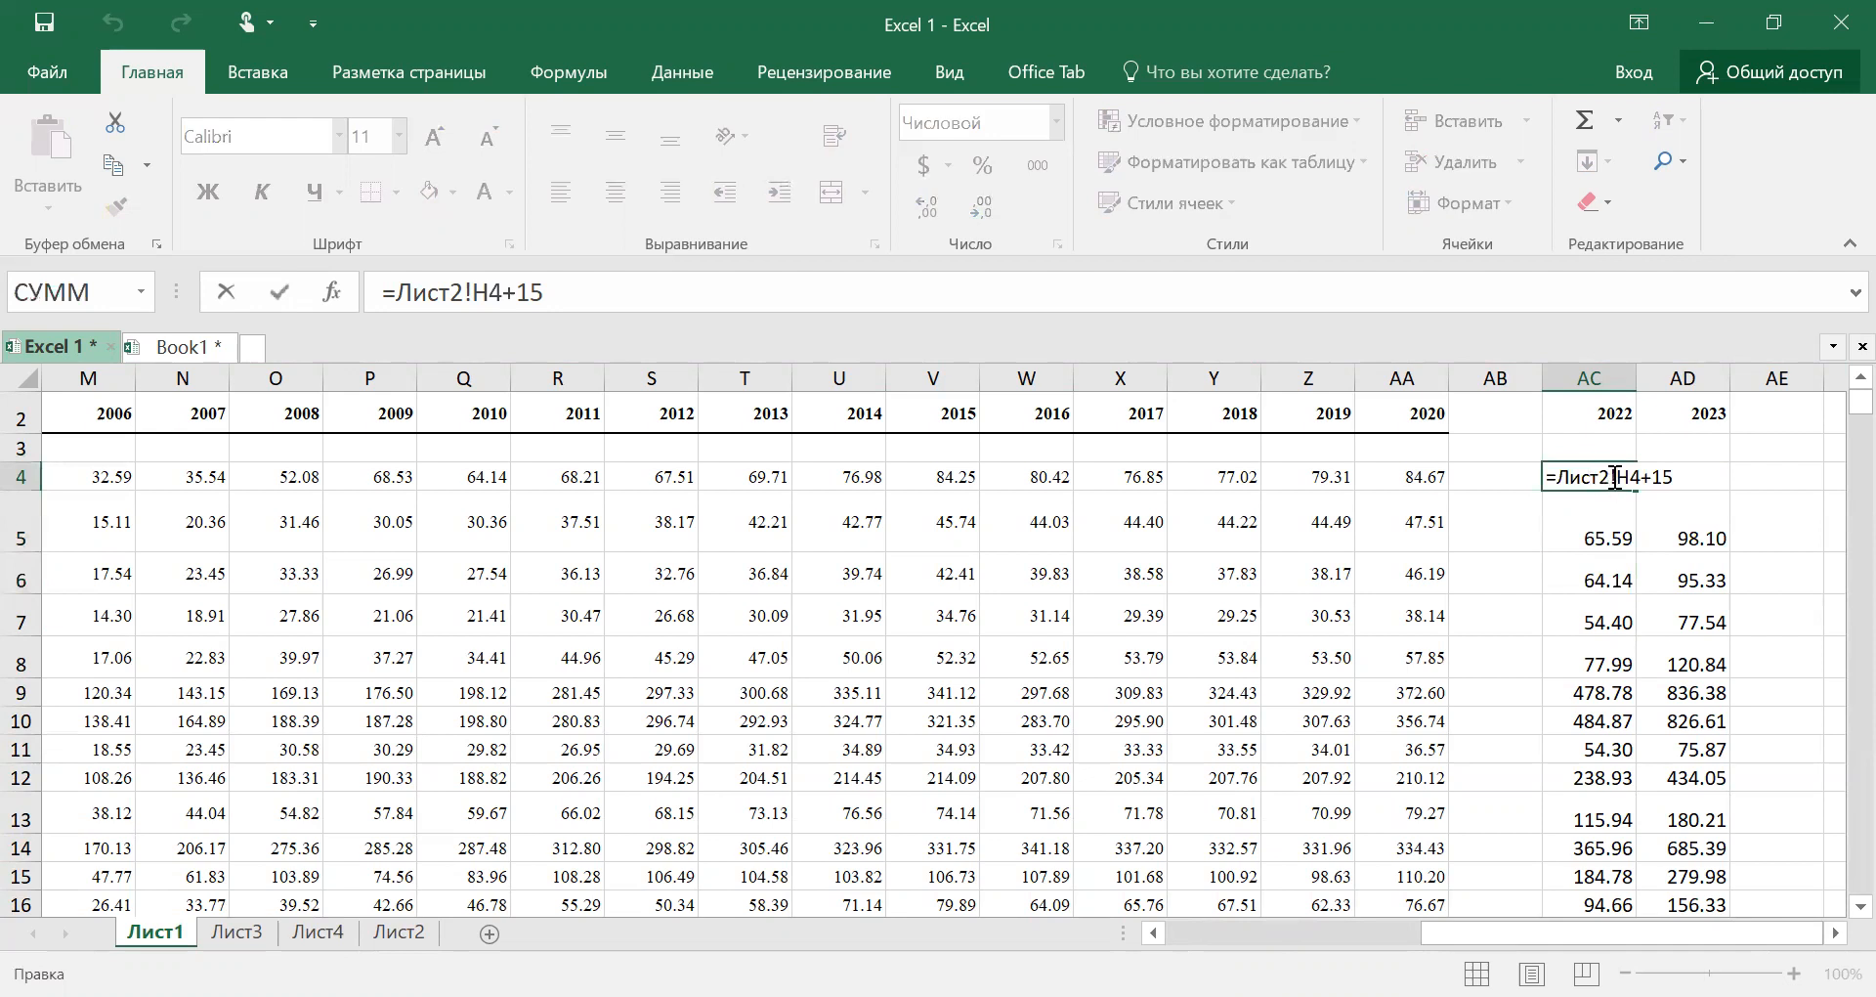
drag(1641, 479, 1570, 479)
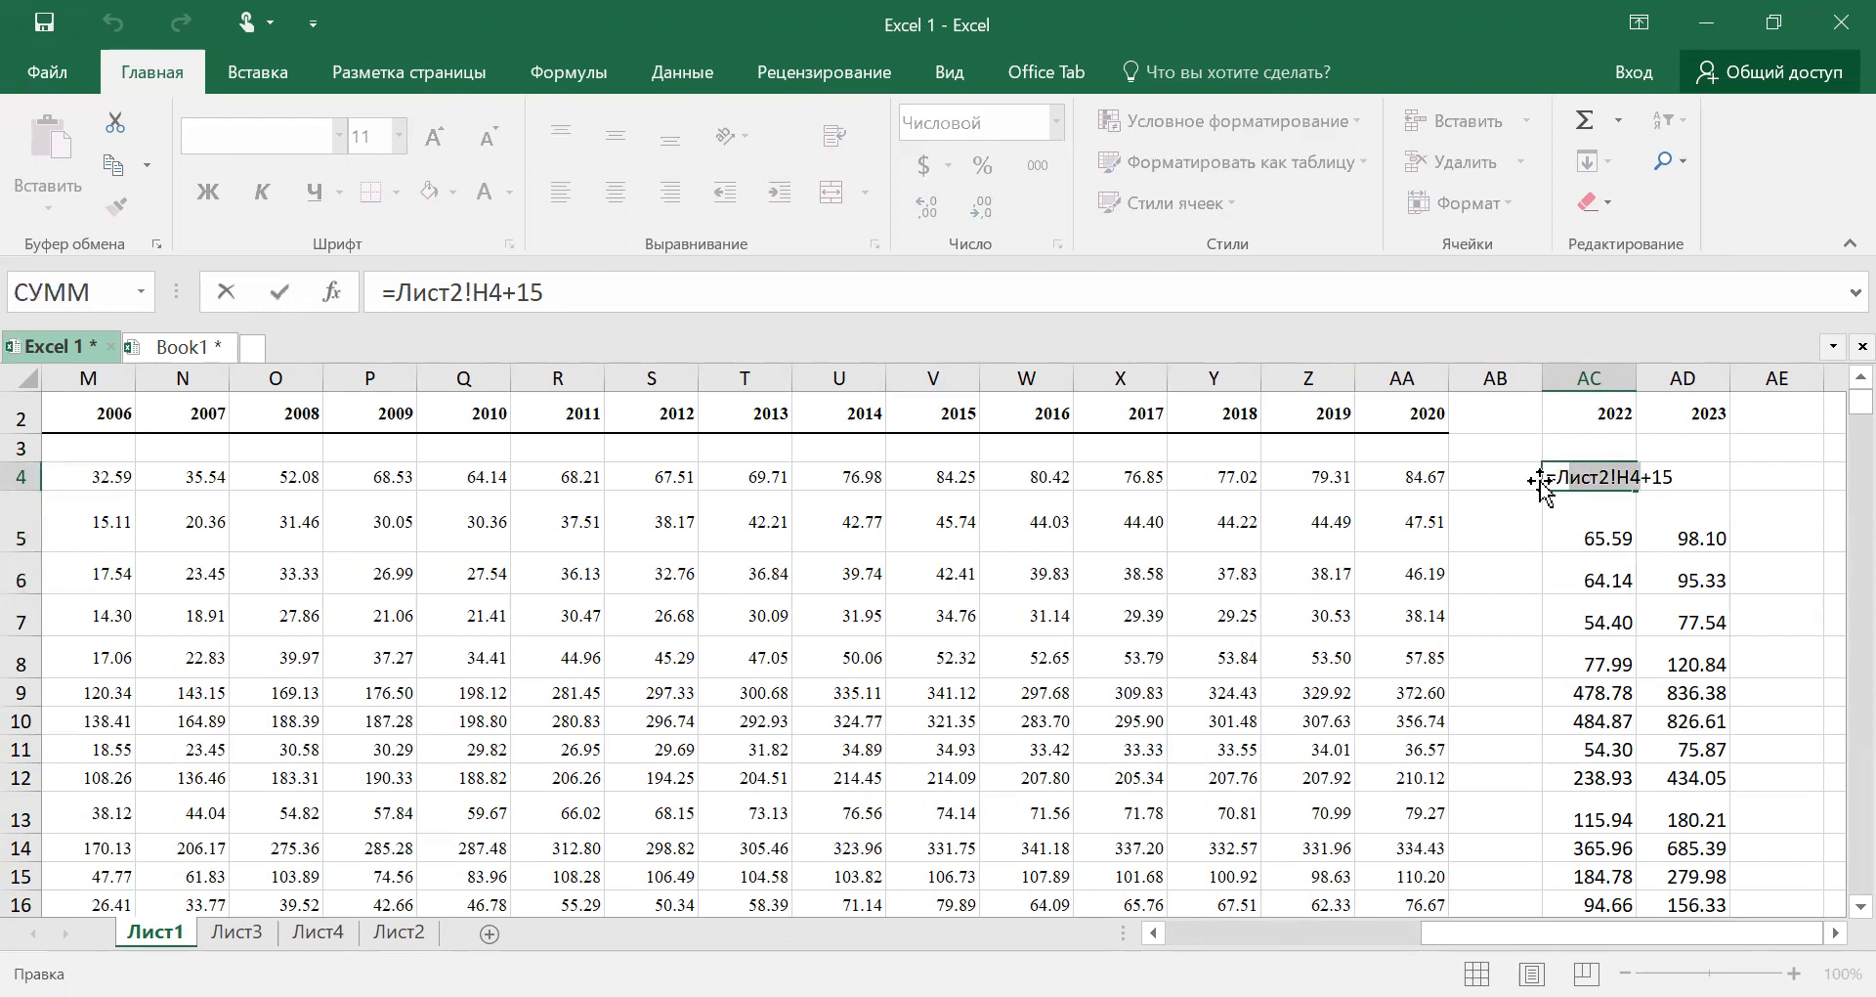
key(Return)
double_click(1700, 476)
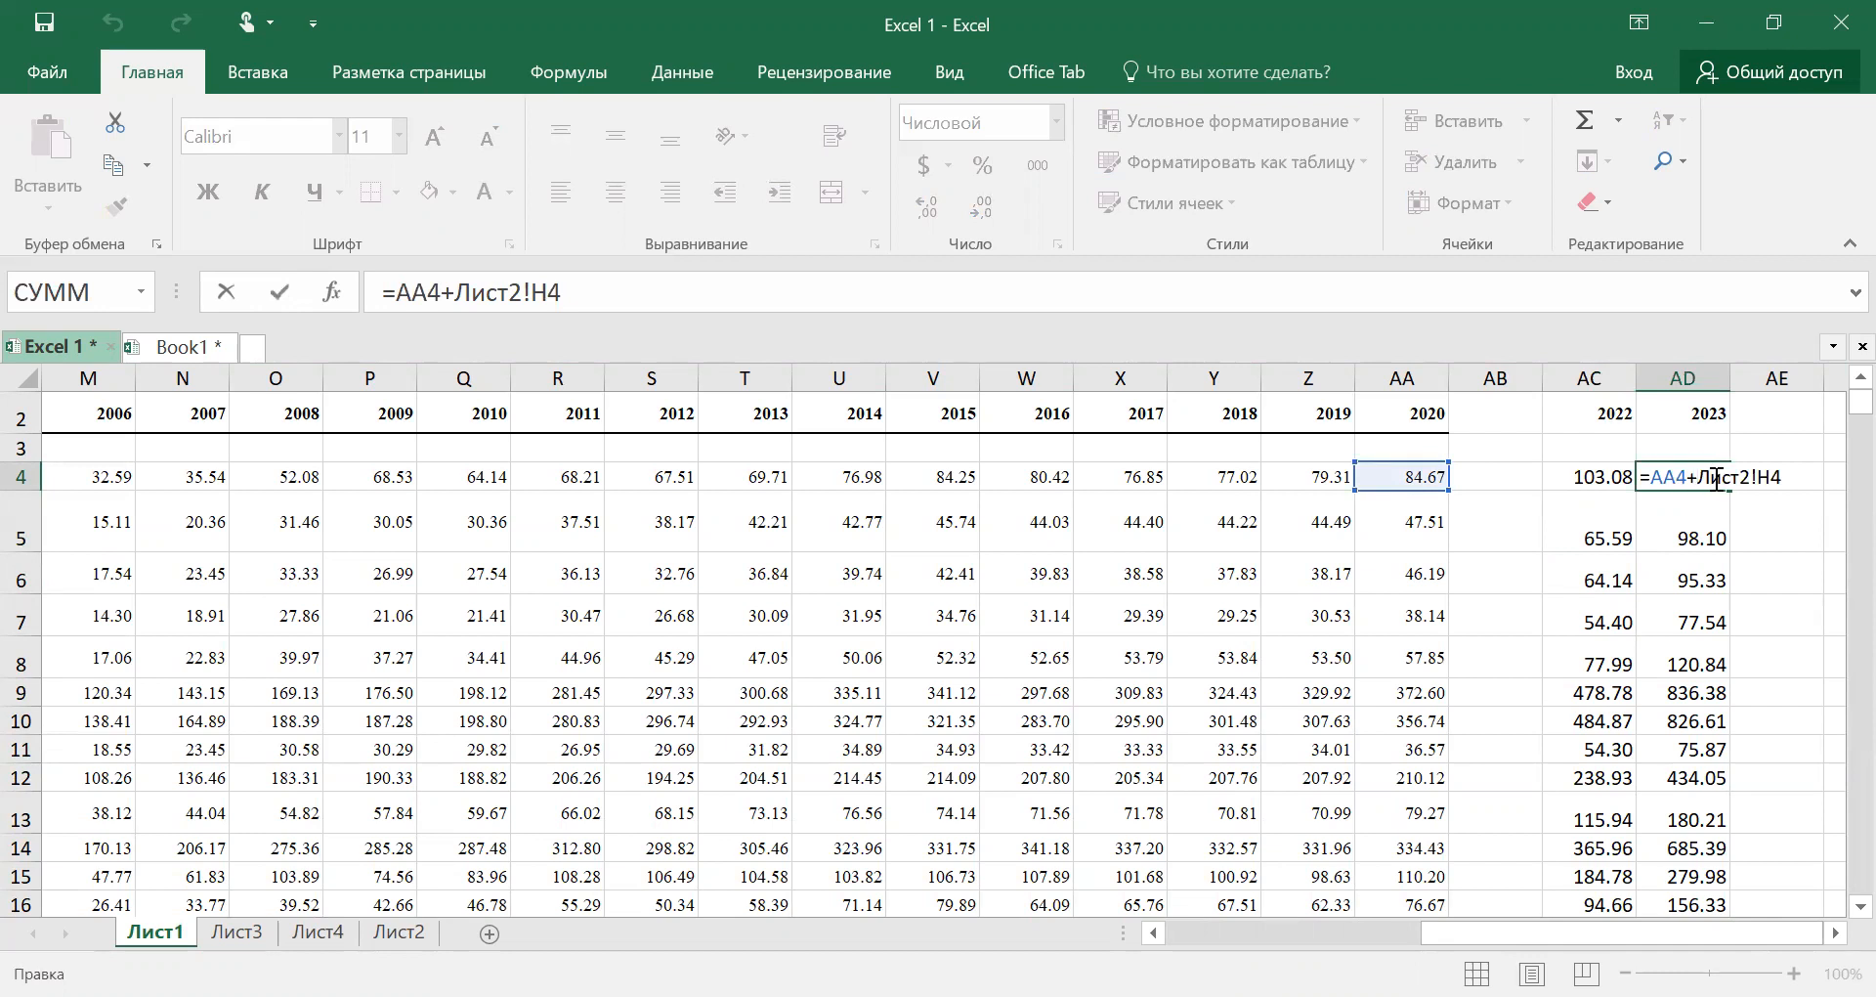
key(Return)
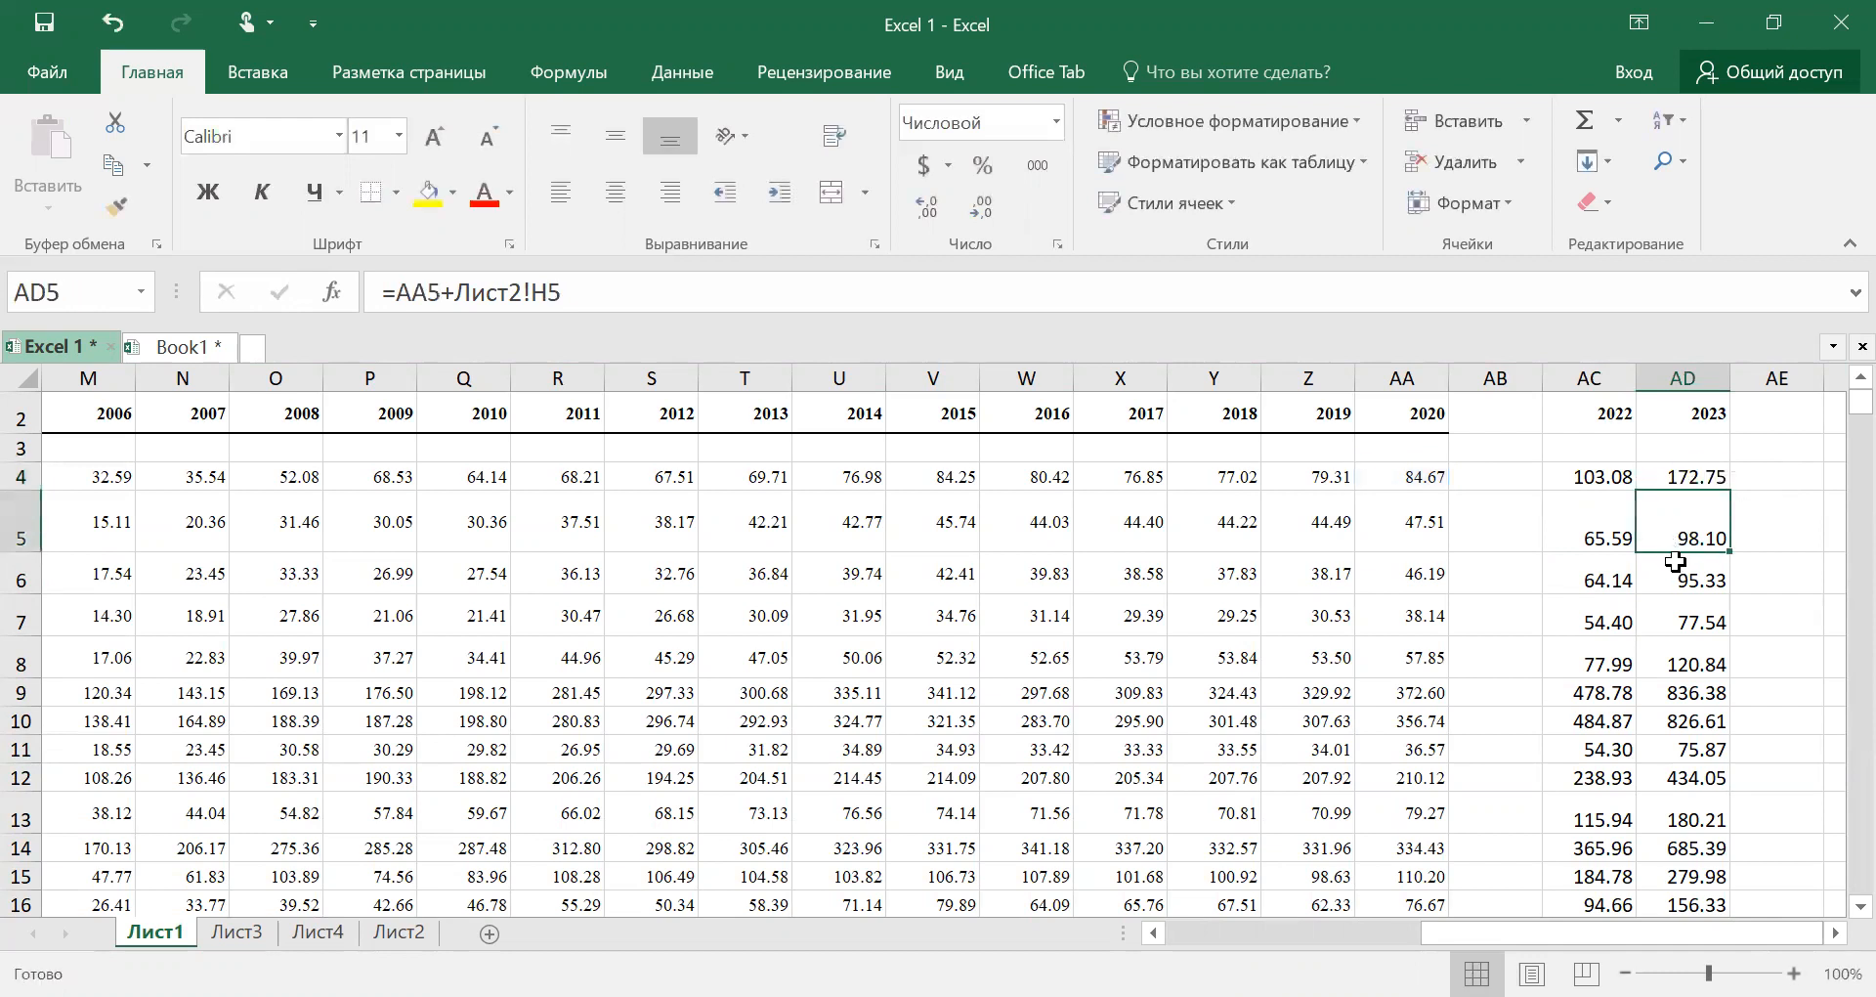
Recheck the 2022 column formulas in cells AC4 and AC5 on Лист1 without changing them
click(1589, 476)
double_click(1590, 475)
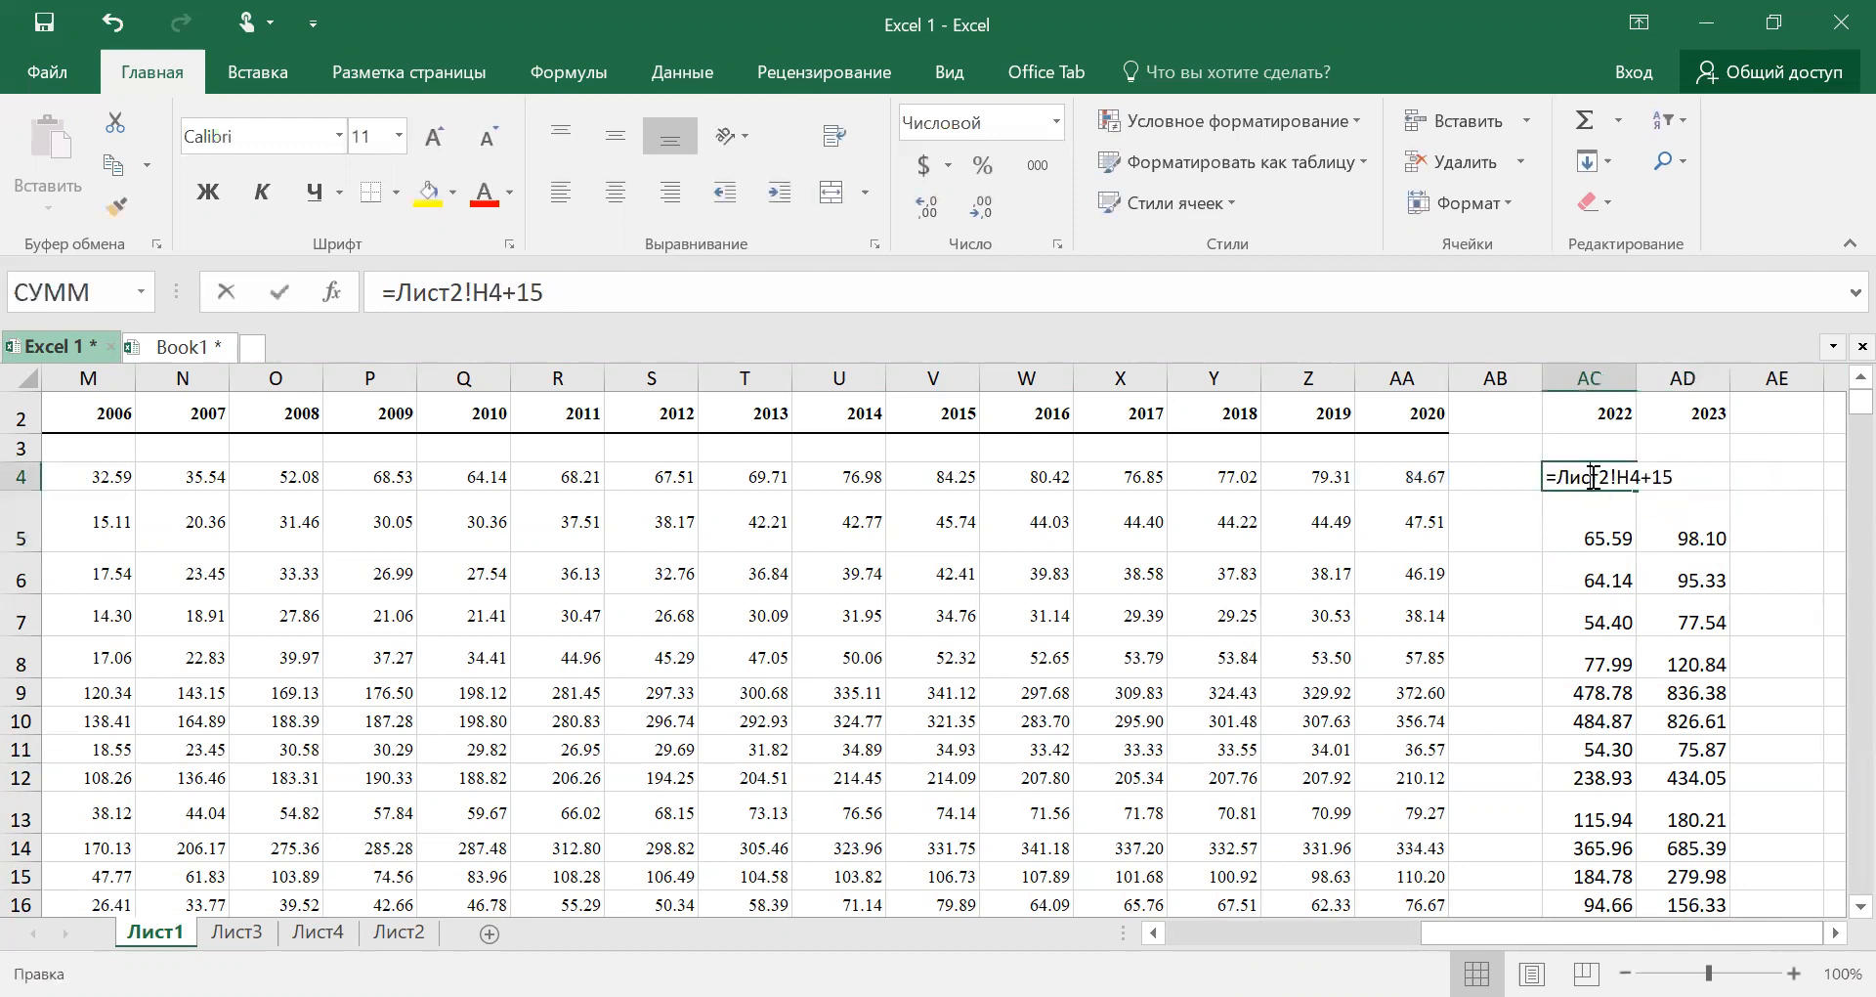
double_click(1607, 574)
click(1596, 514)
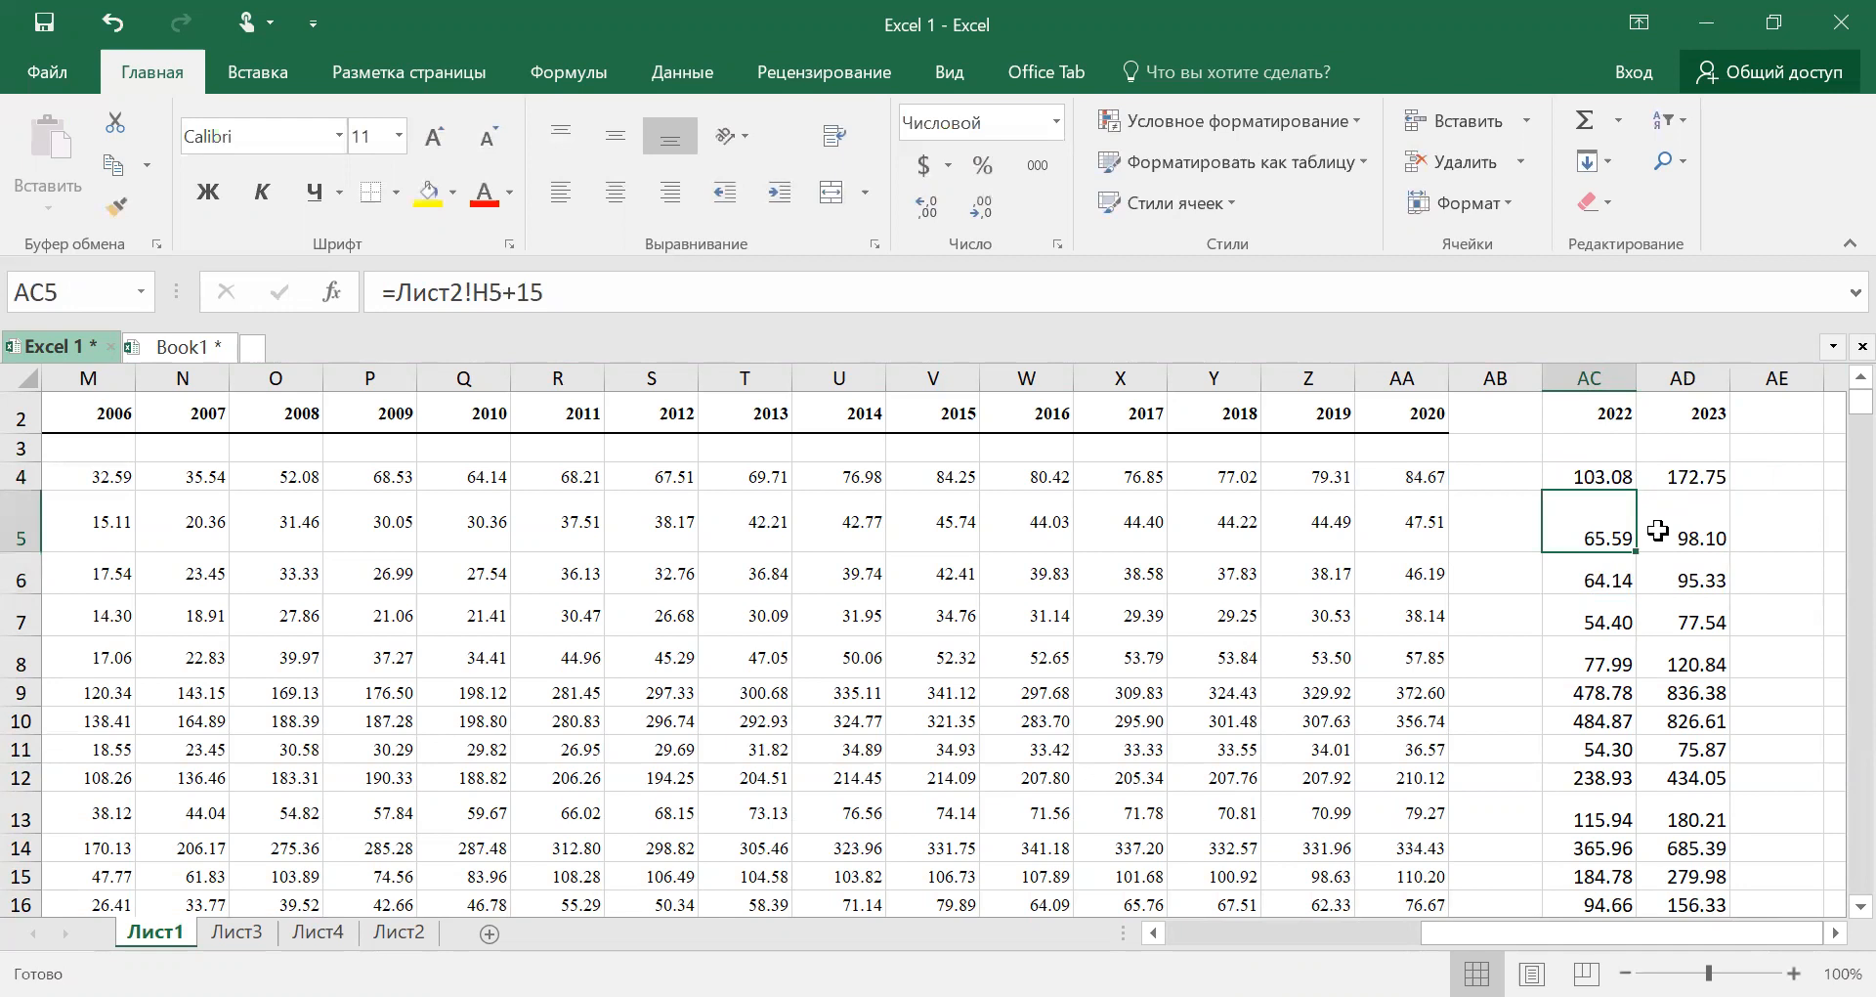
click(1597, 472)
double_click(1598, 472)
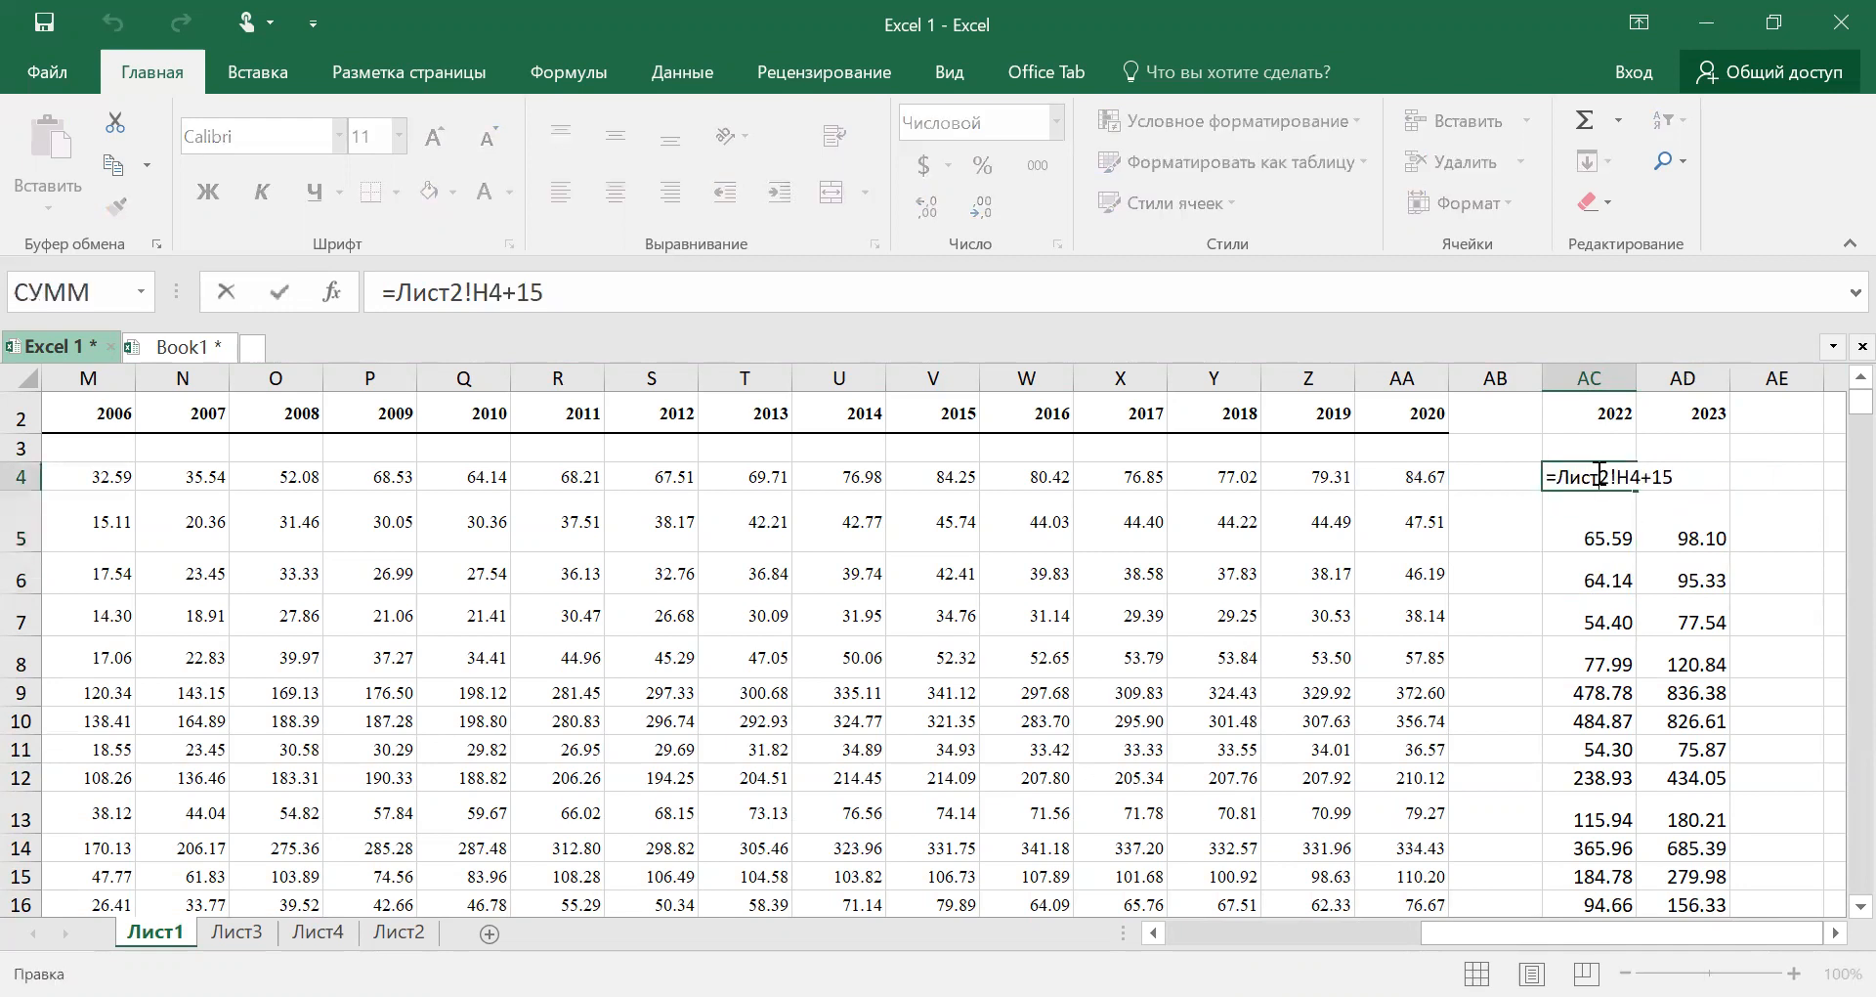
click(1601, 510)
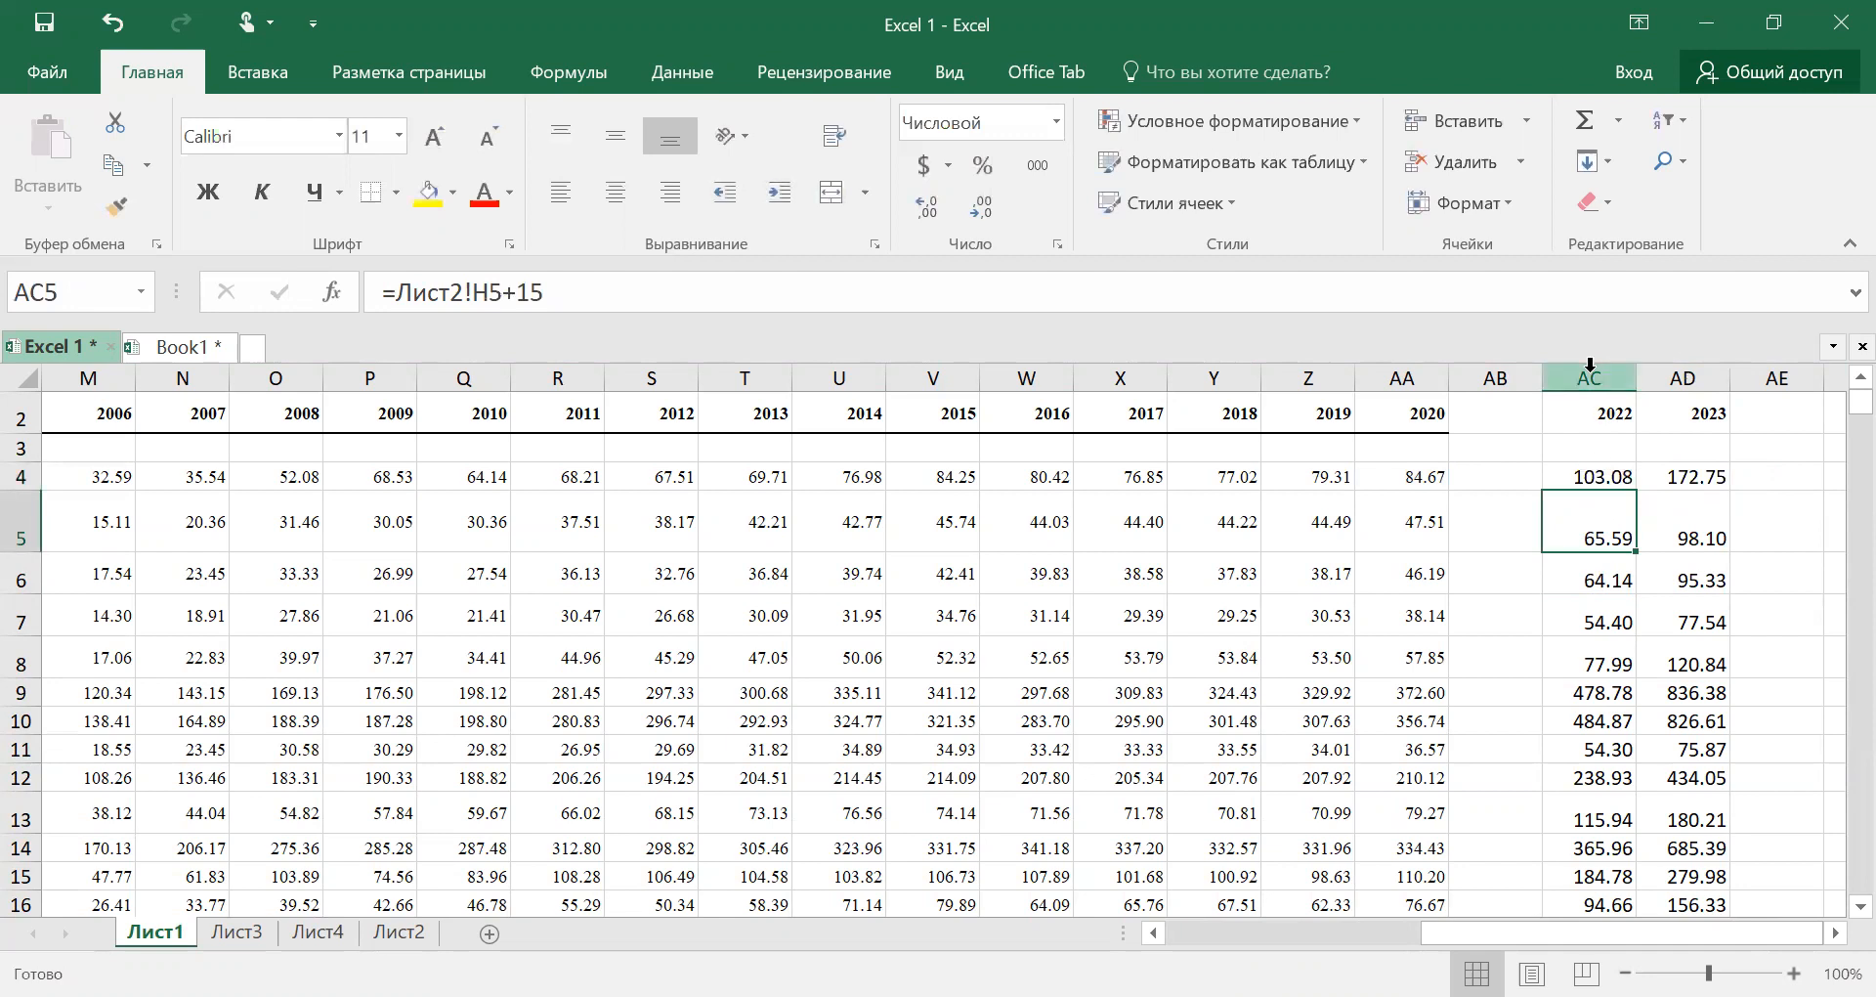
Copy the 2022 column from AC2 downward on Лист1 and paste it with its formulas at J2 on Лист2
drag(1591, 416, 1594, 909)
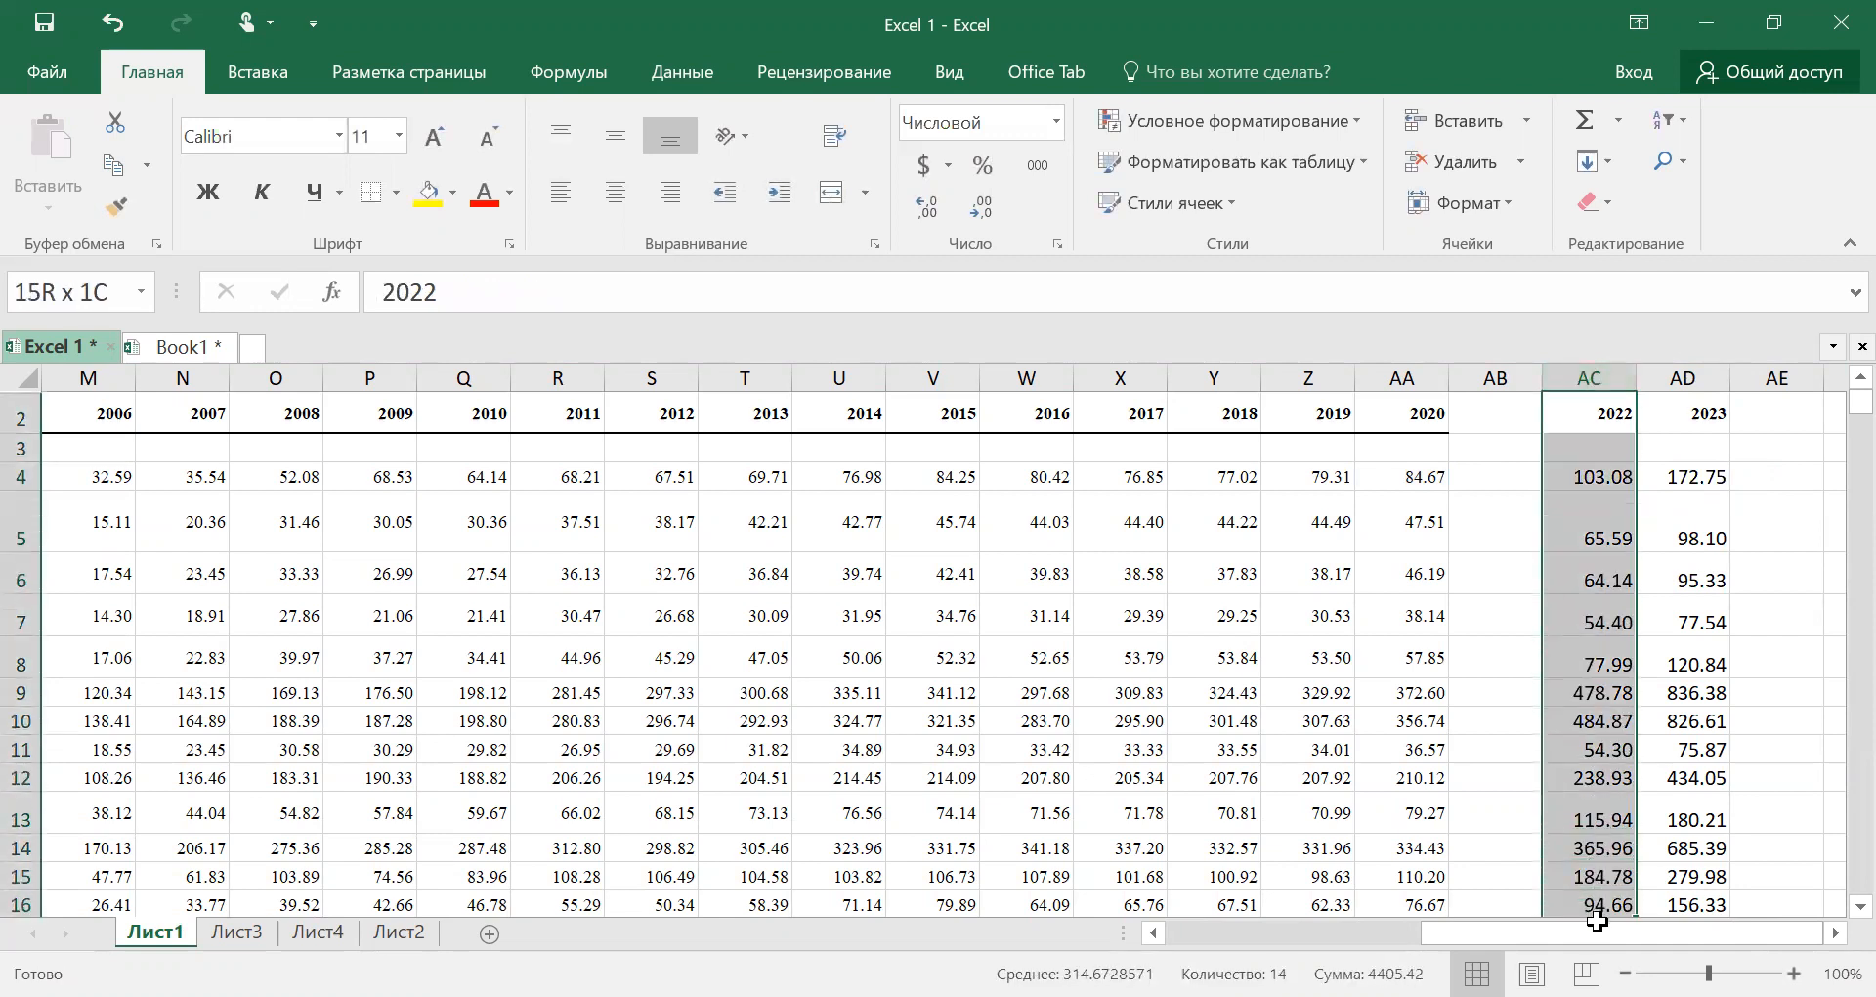
right_click(1563, 575)
click(1306, 428)
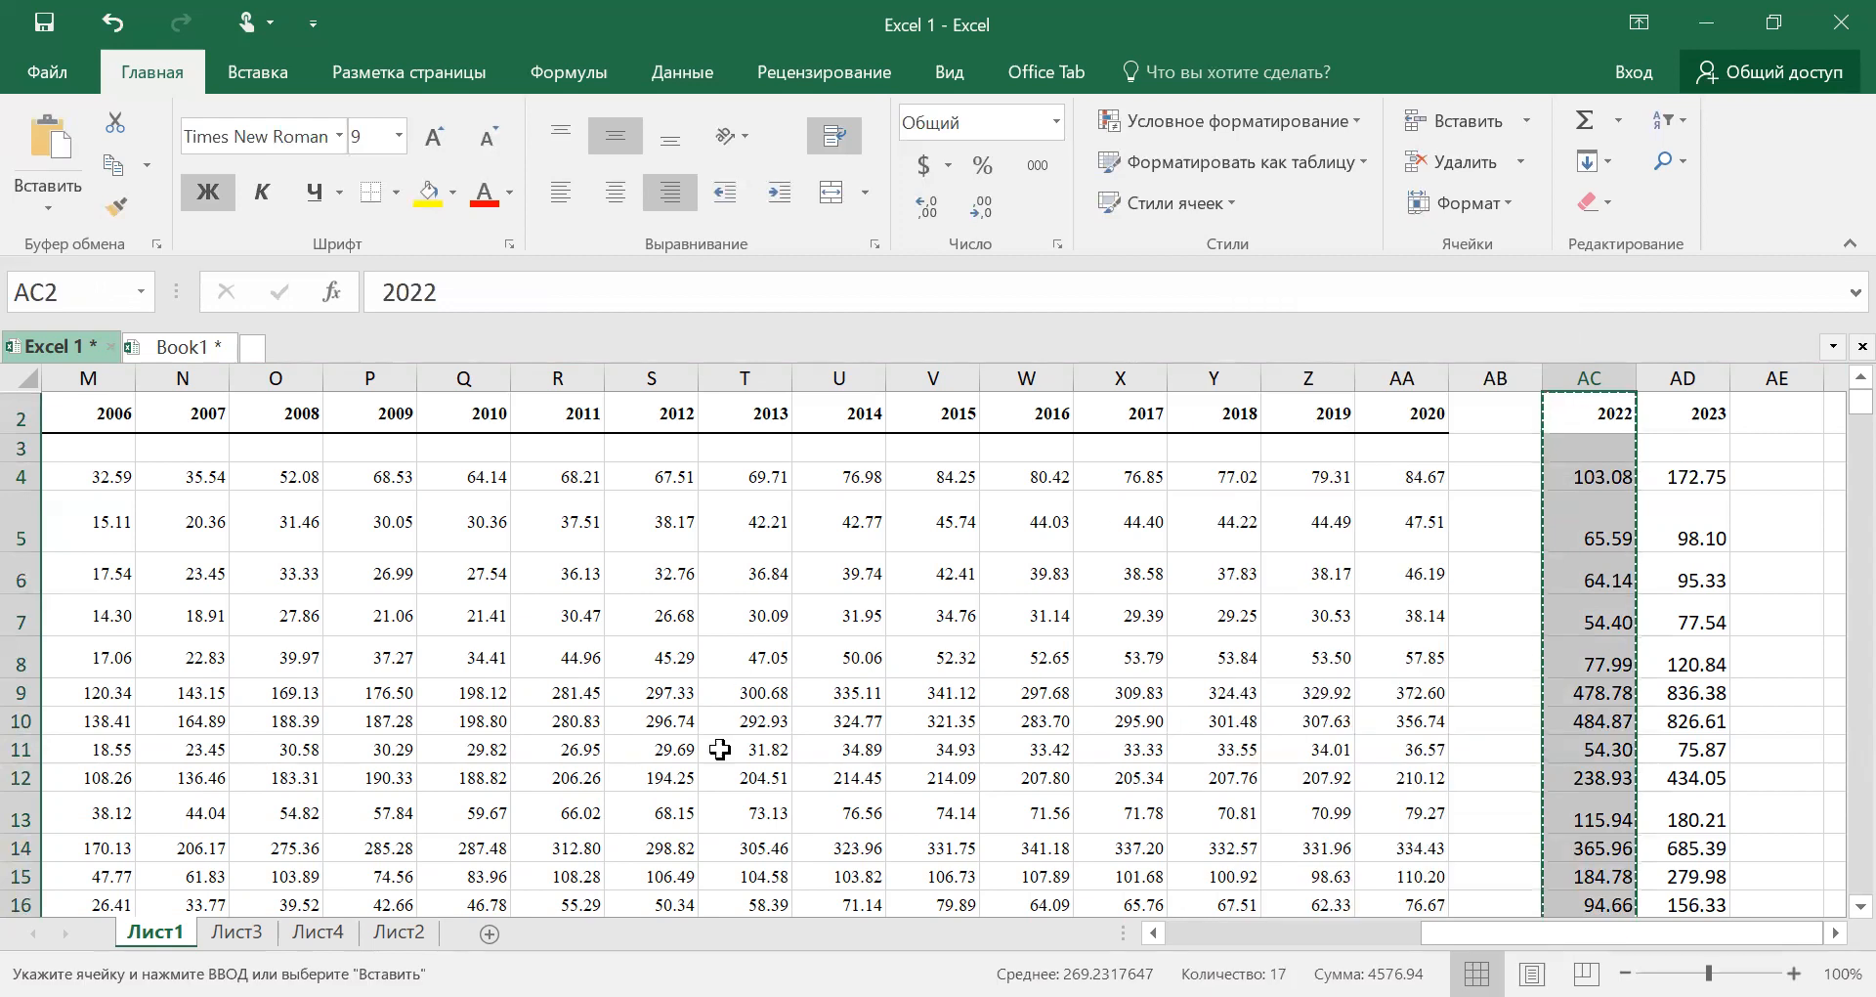
click(399, 931)
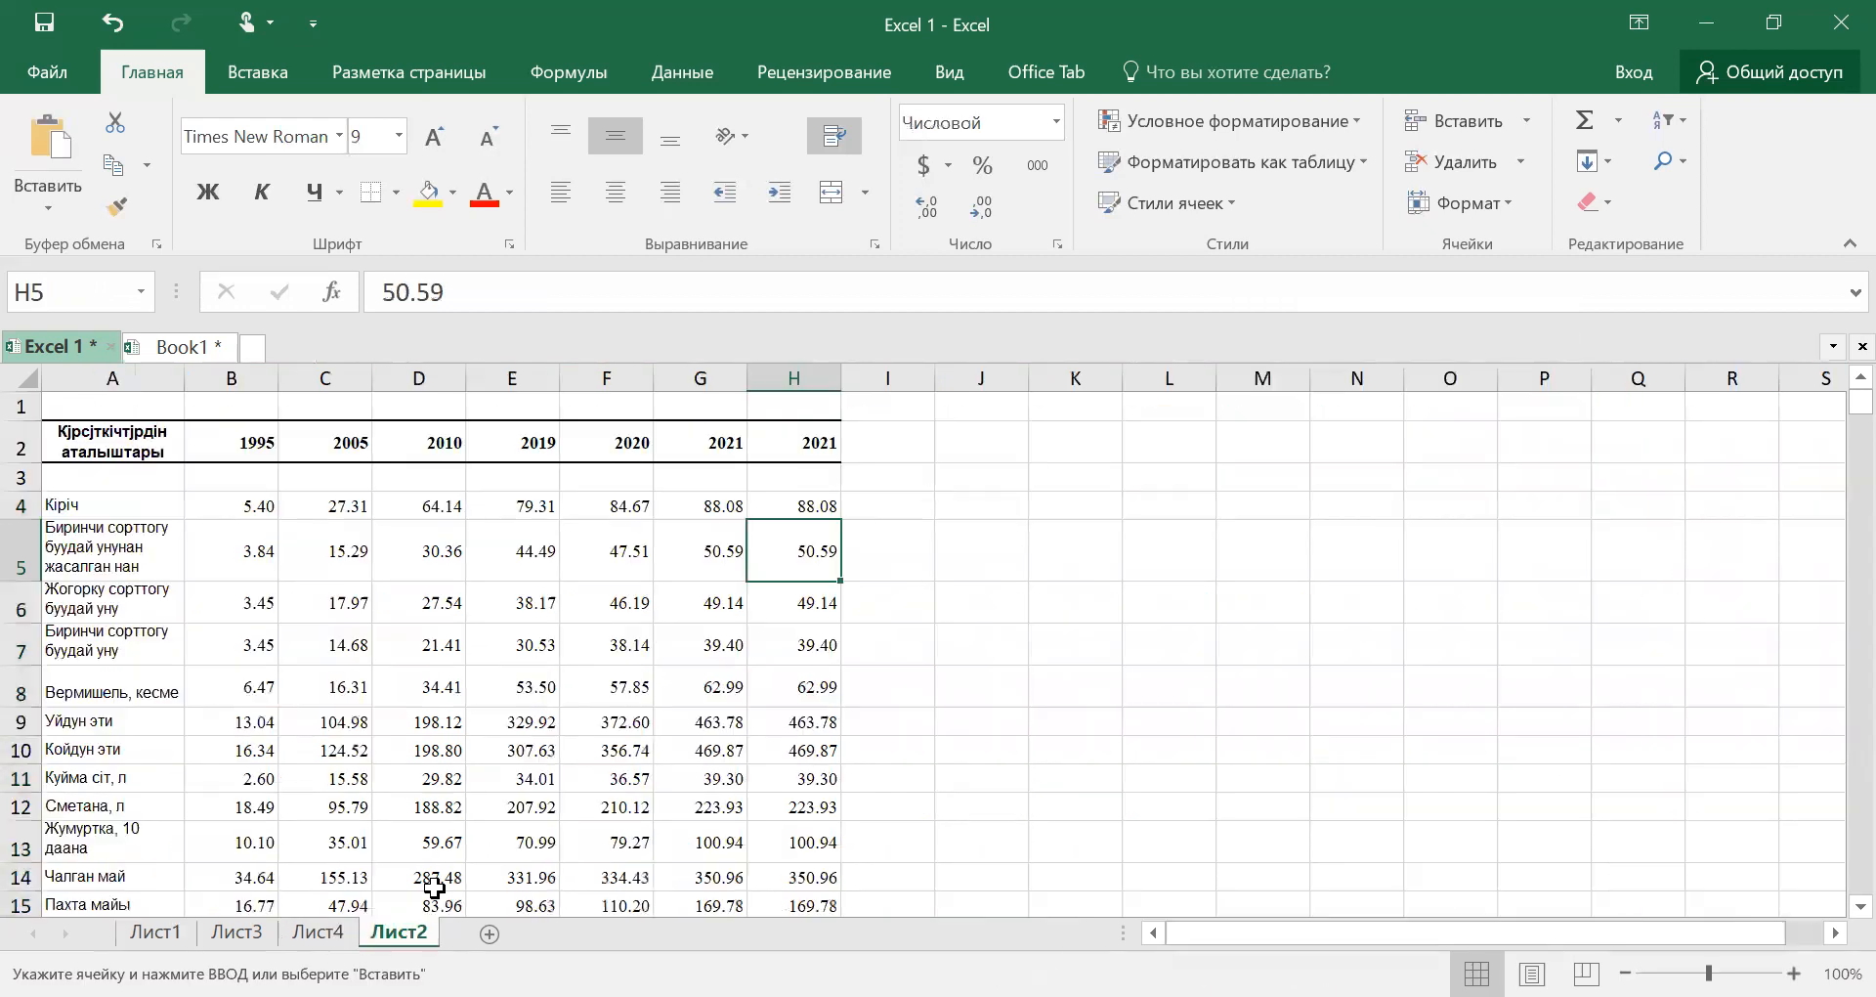
click(965, 445)
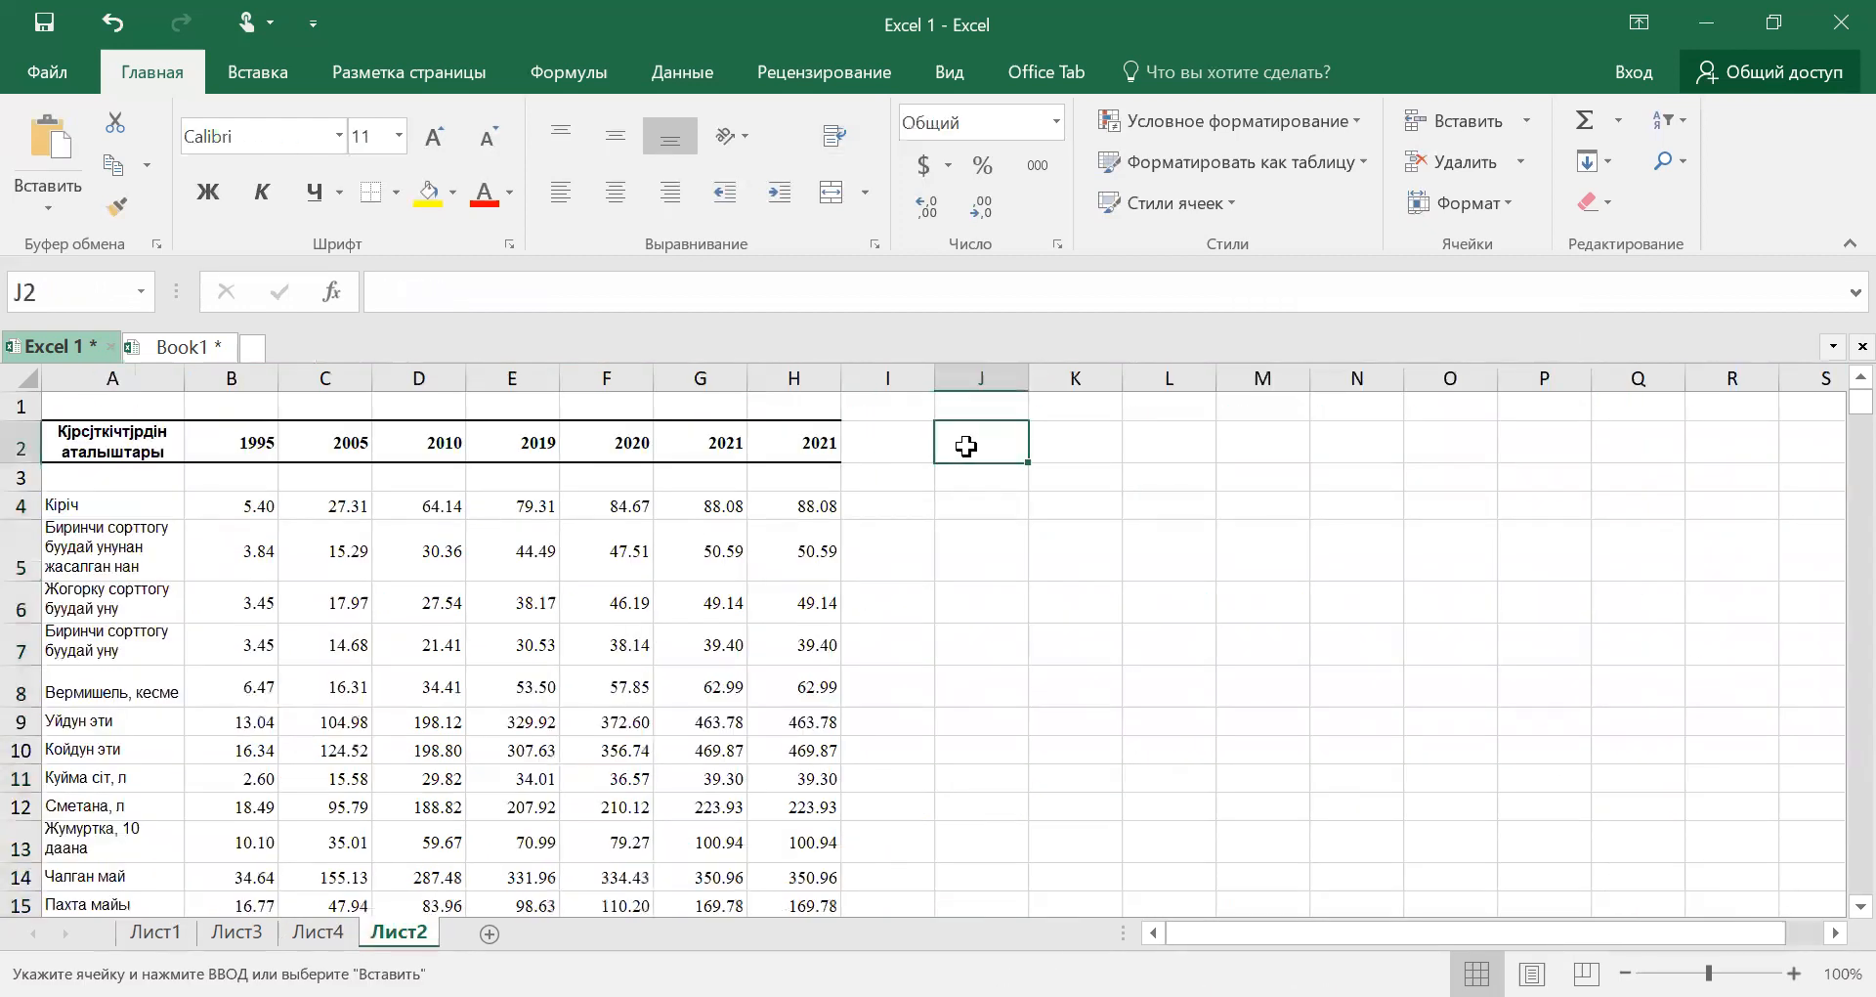
key(ctrl+v)
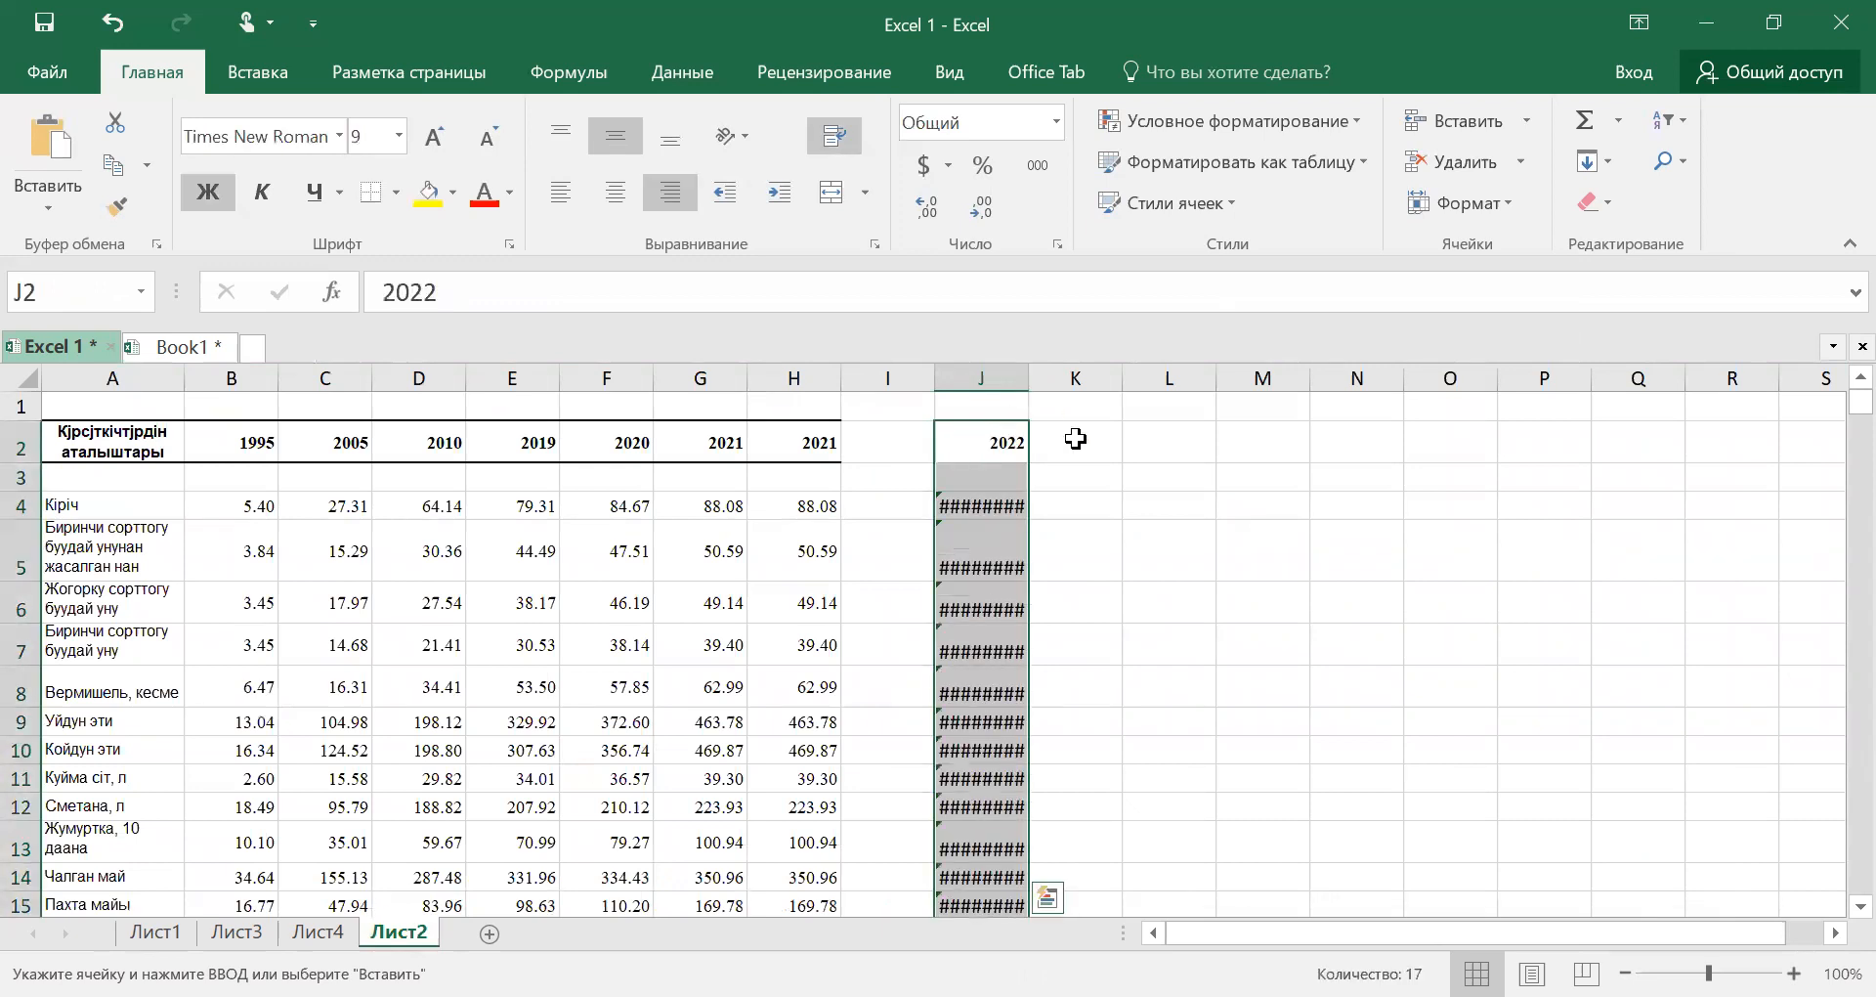
Paste the copied 2022 column with its formulas two more times on Лист2, at K2 and L2
click(1075, 439)
click(44, 161)
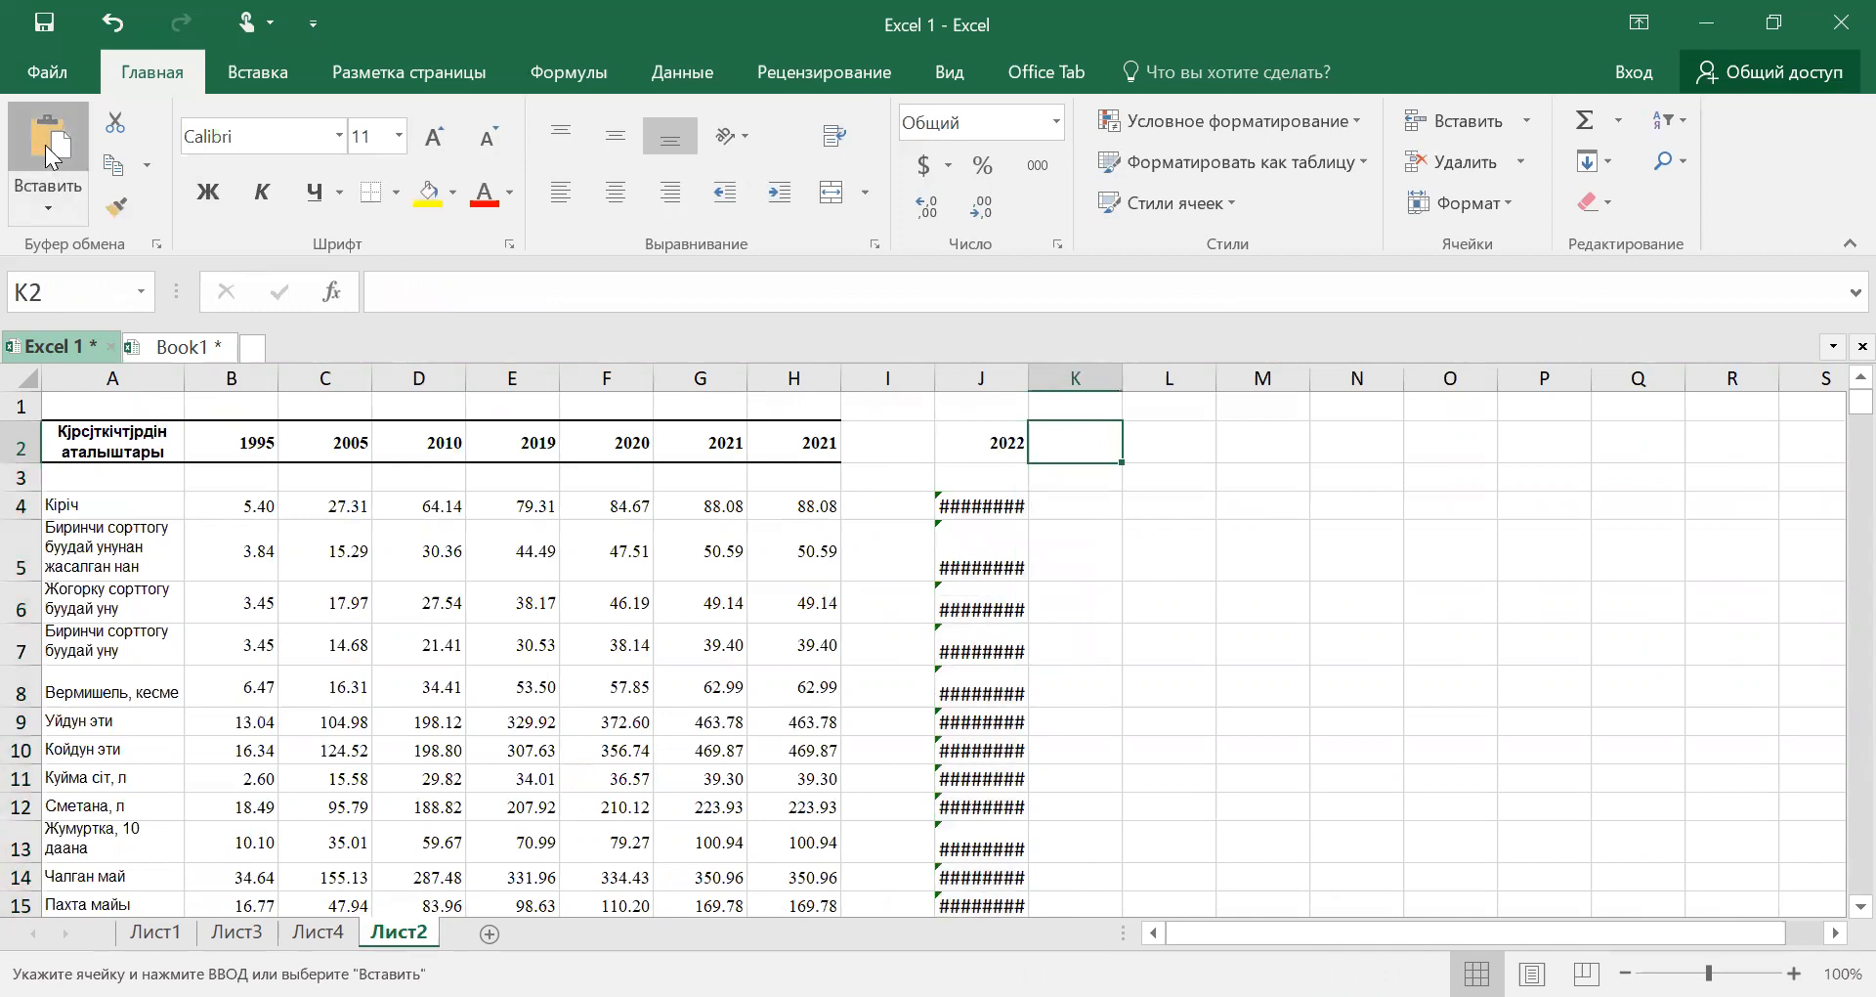
click(1151, 435)
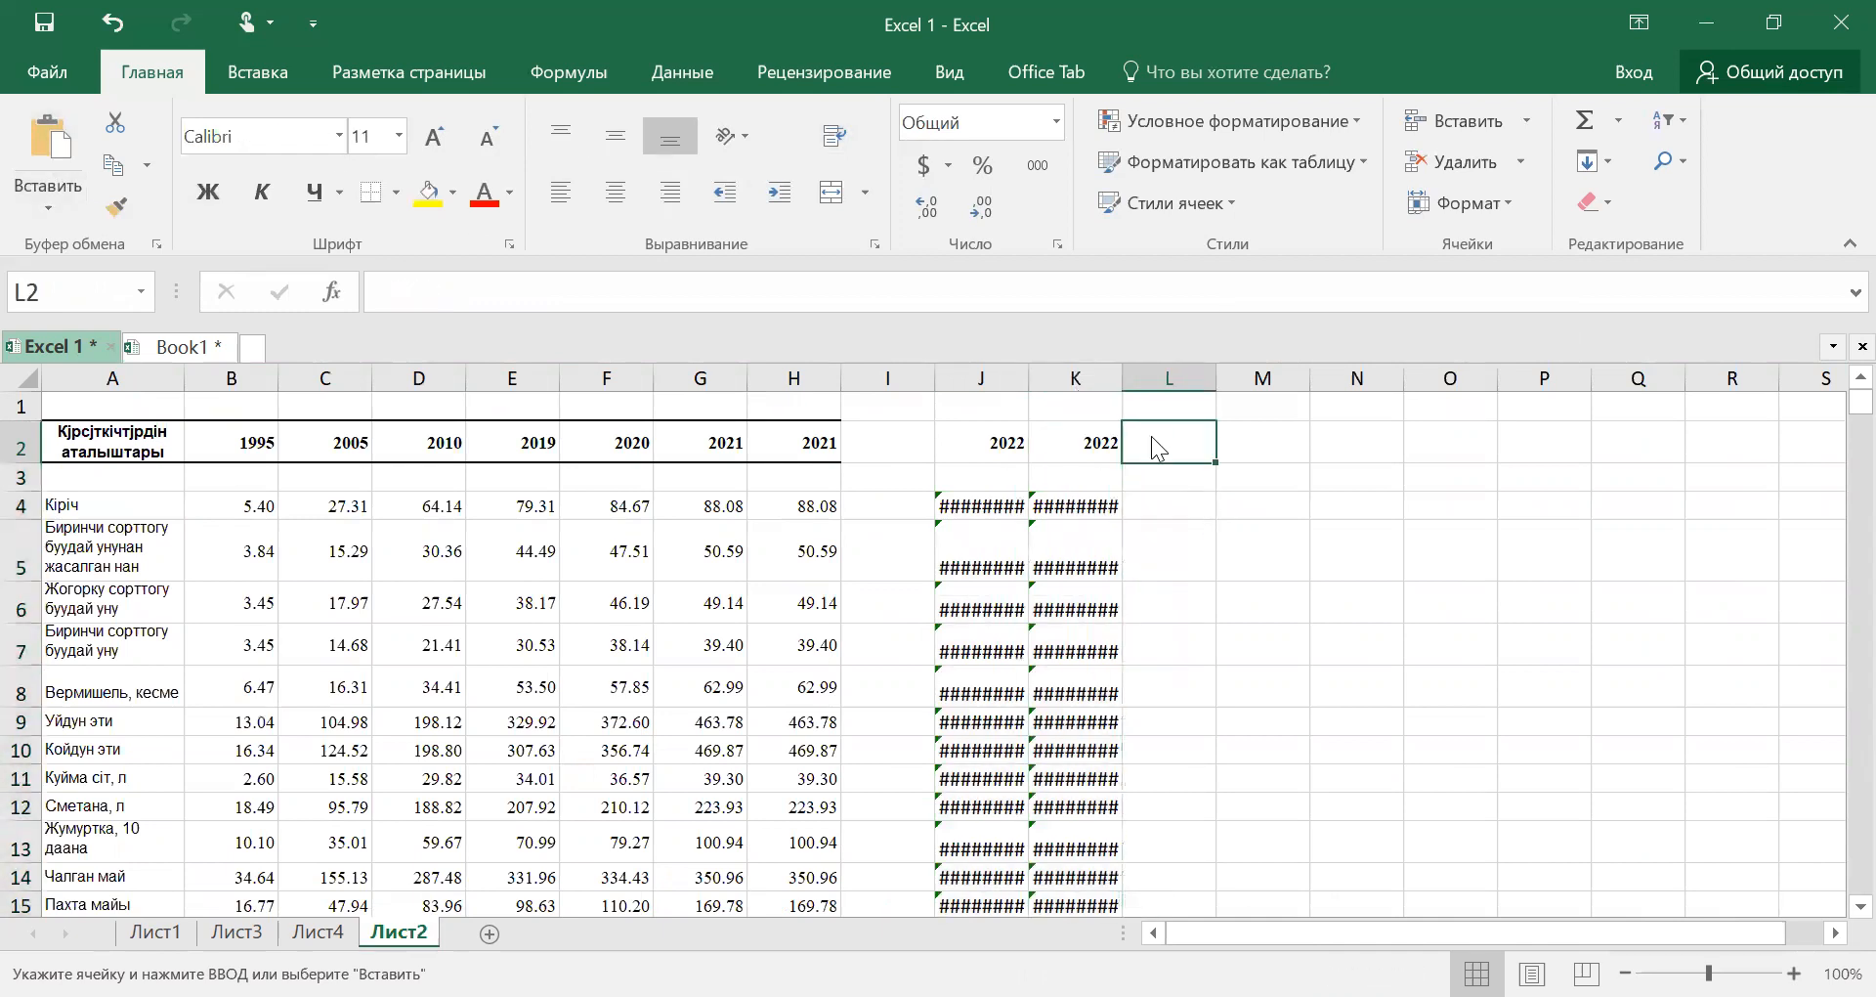
right_click(1158, 447)
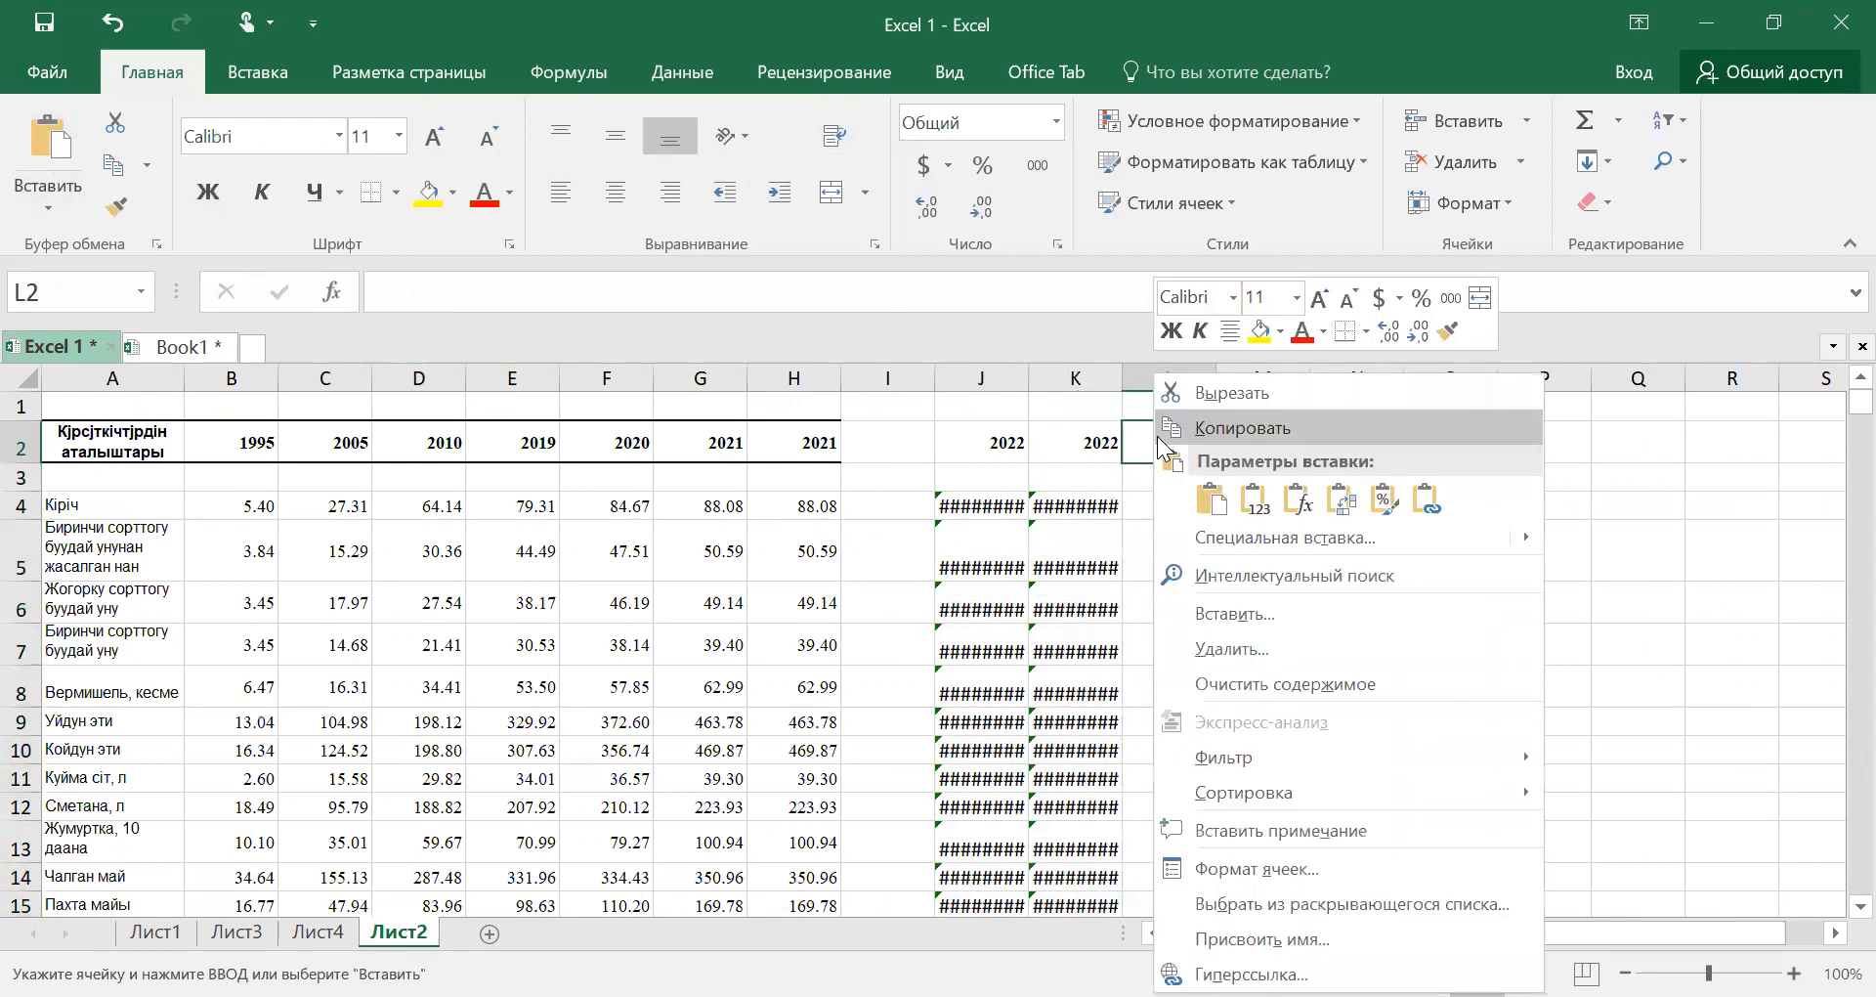
click(1208, 499)
click(1319, 536)
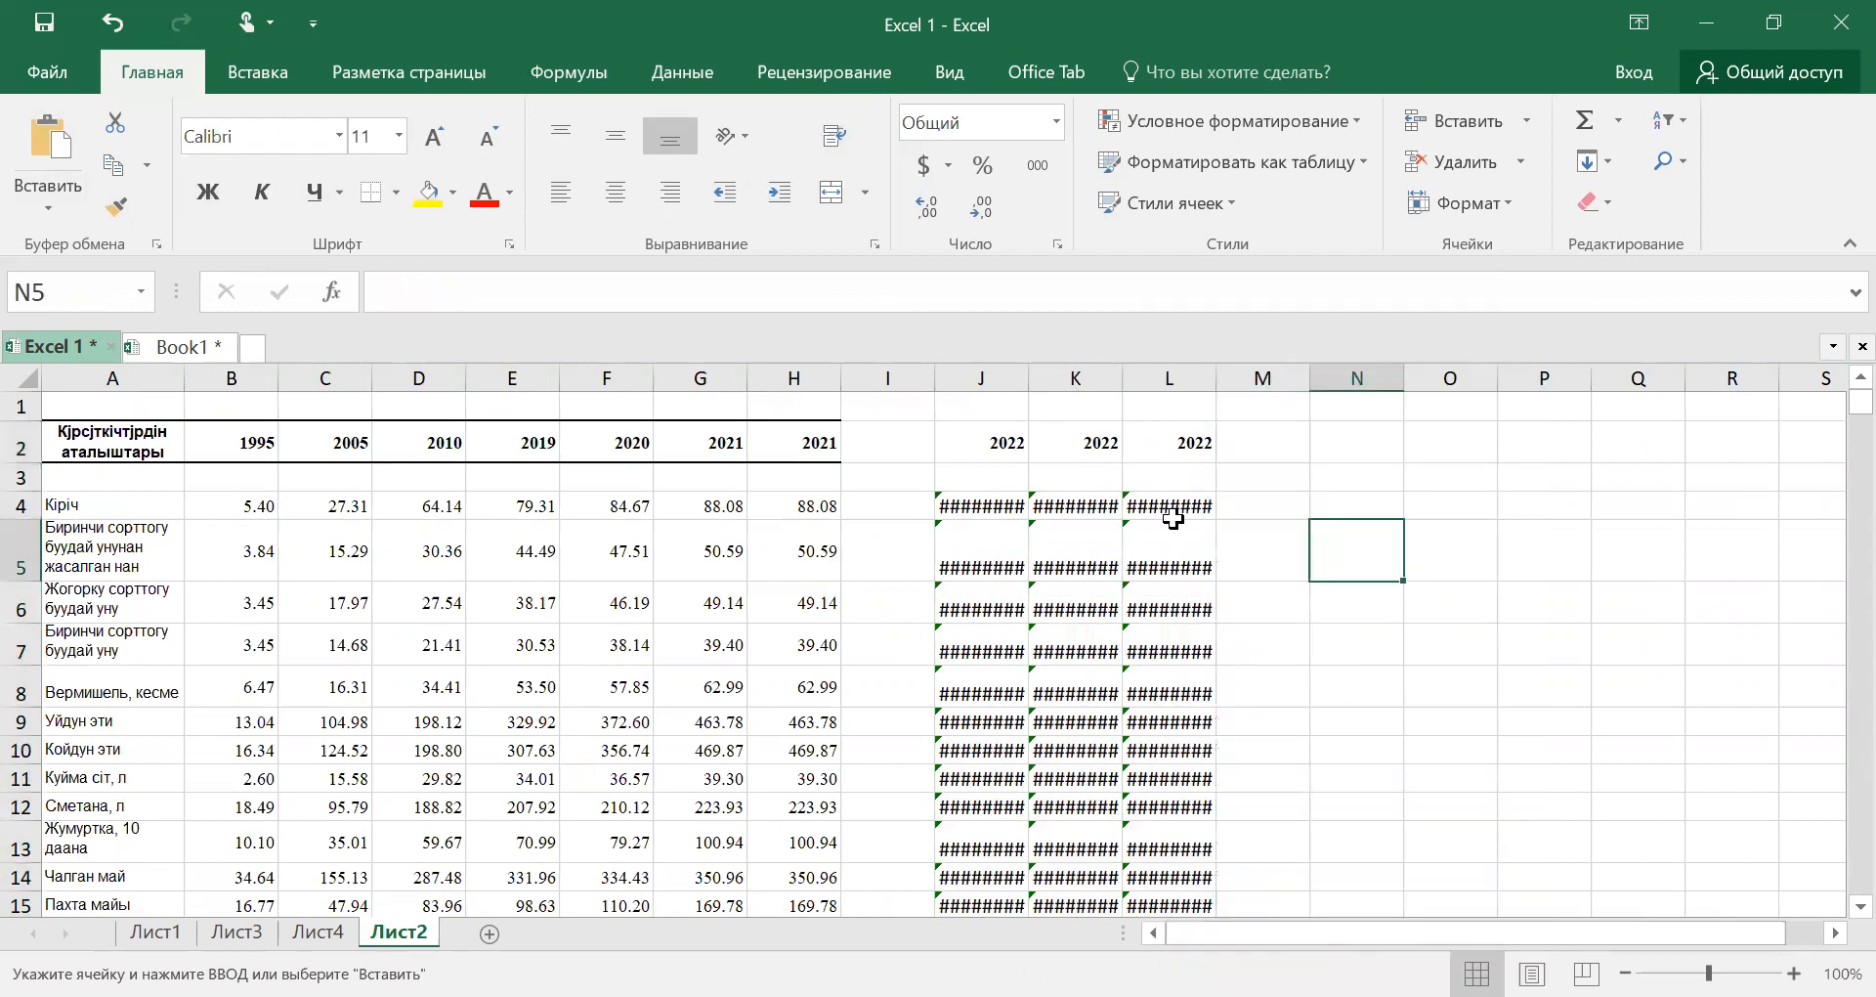
Fit column J on Лист2 to its contents and inspect the formula in J4, leaving it unchanged
double_click(1027, 386)
double_click(1011, 506)
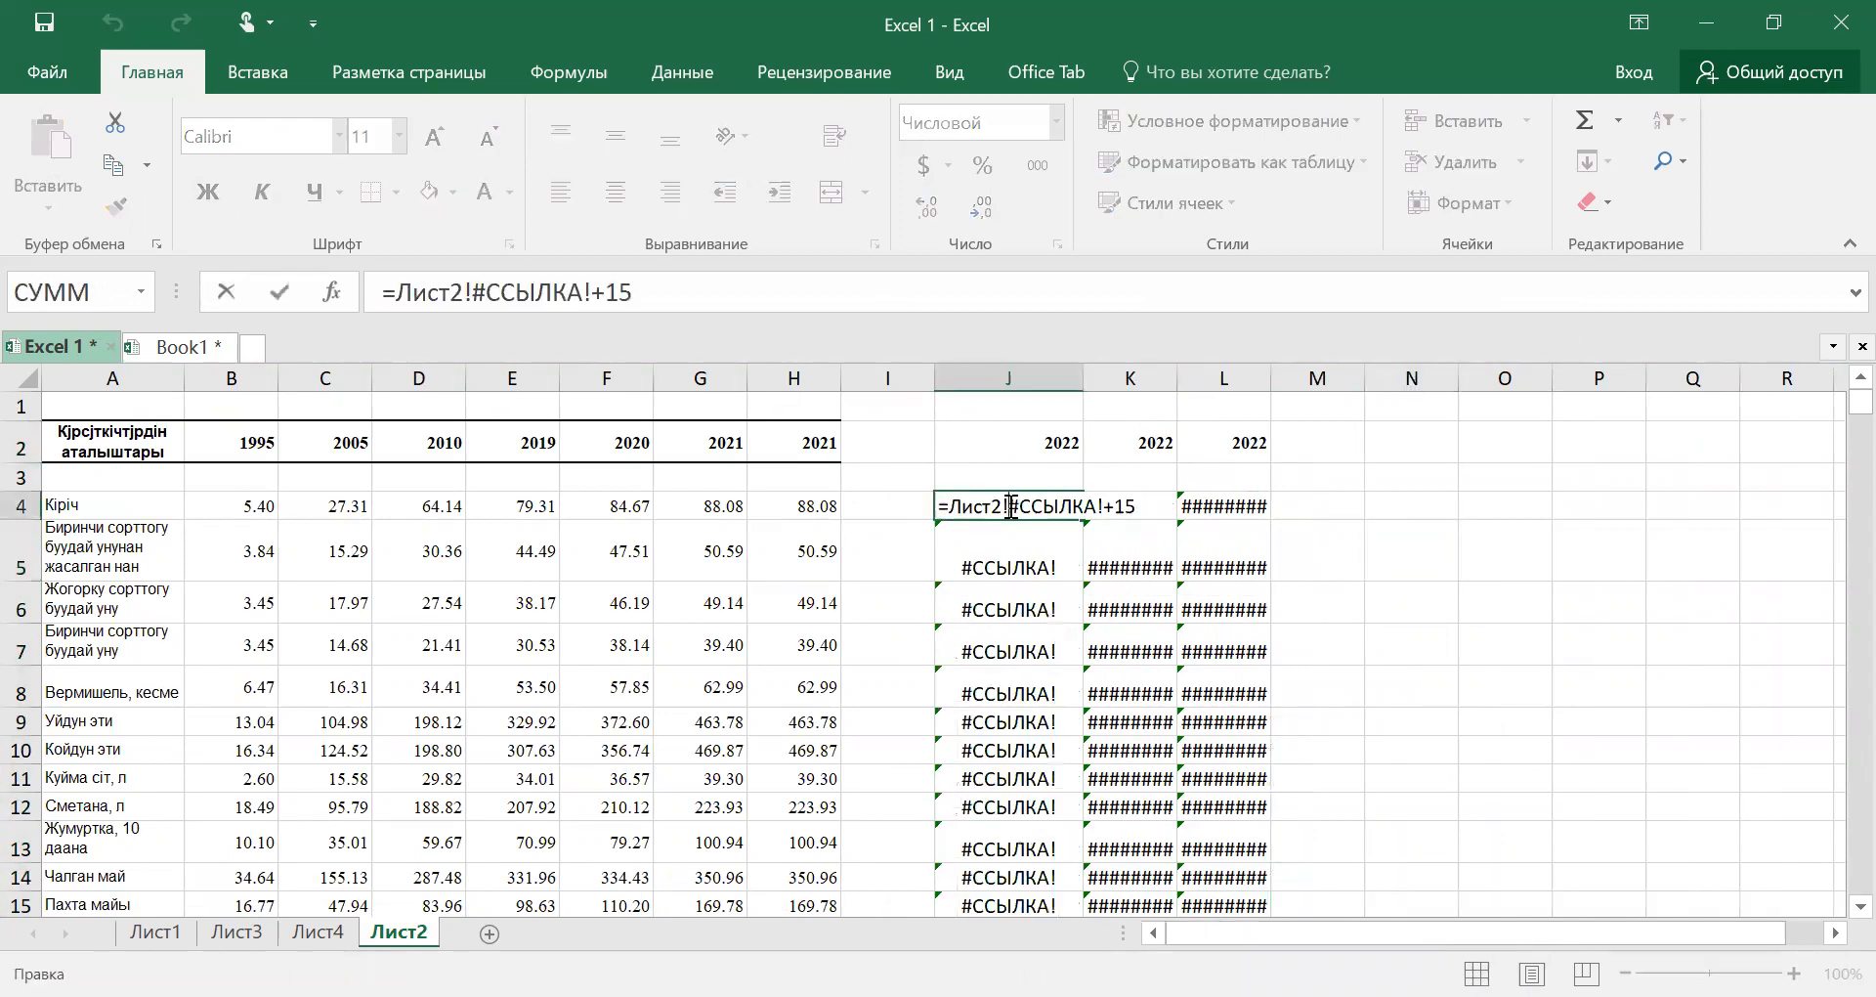
click(1381, 540)
click(331, 294)
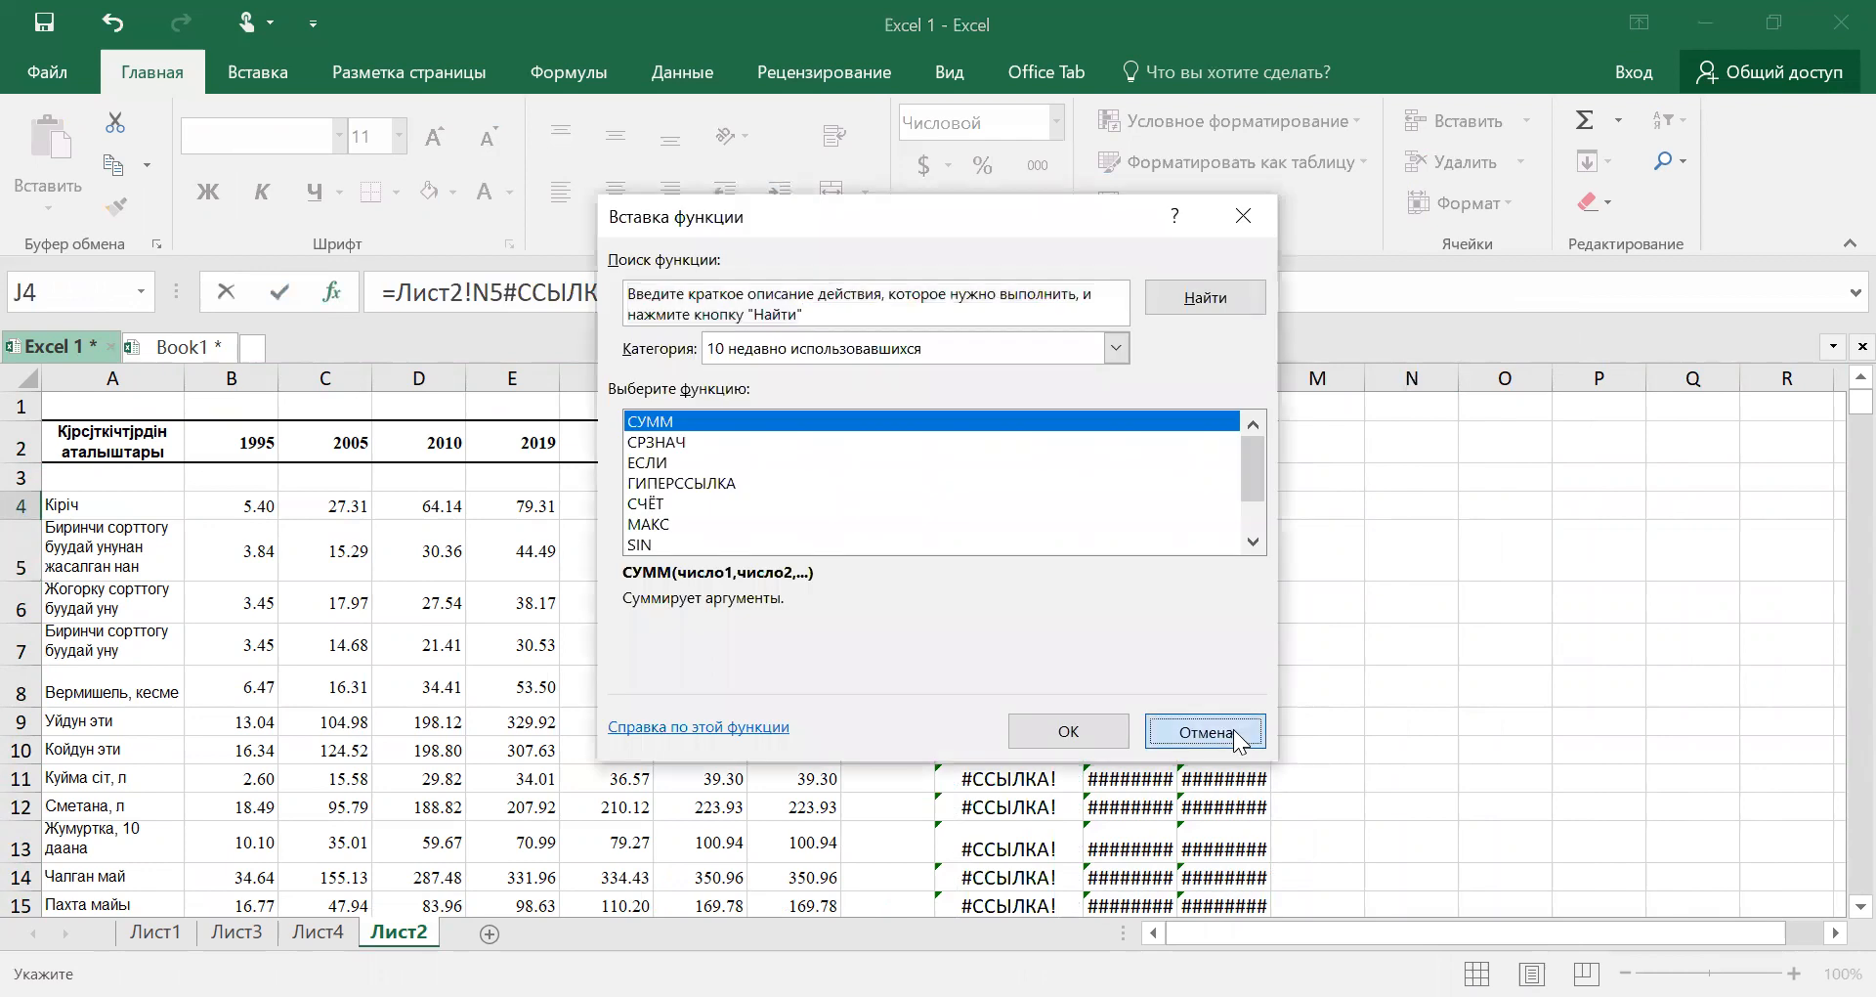
click(1236, 739)
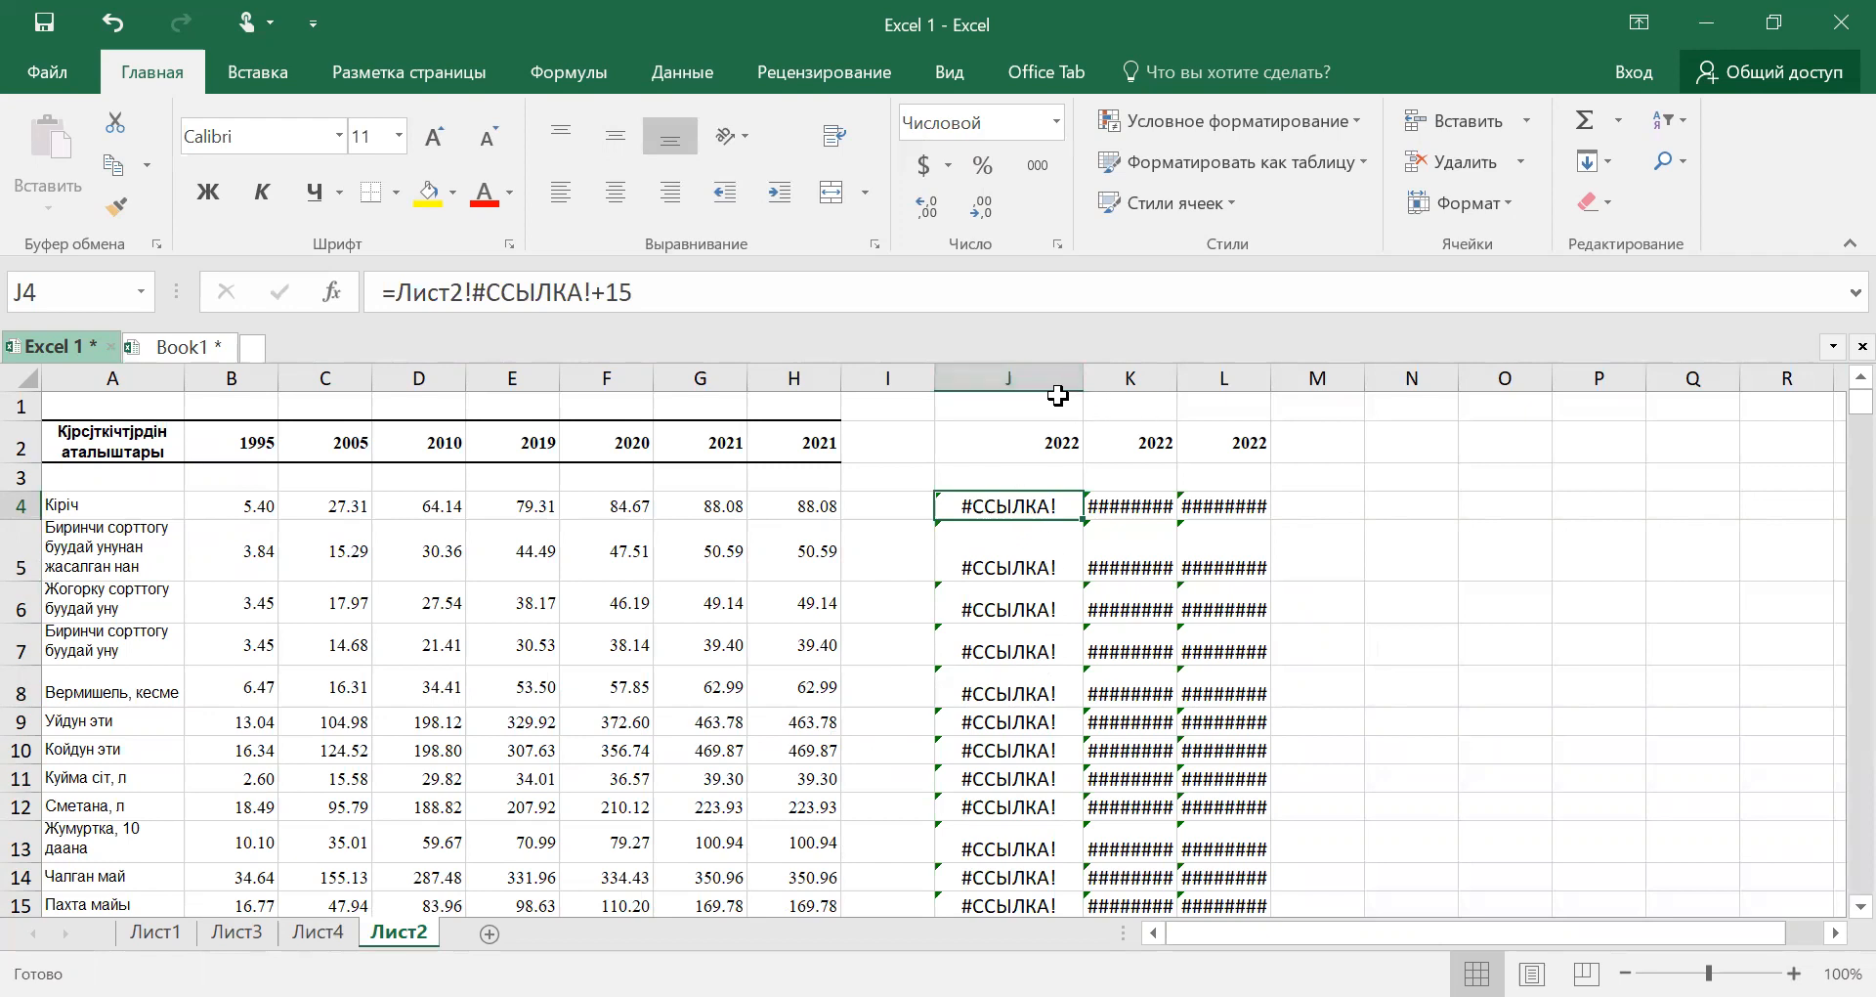
Give columns J through L on Лист2 one equal width that fits their contents
click(973, 379)
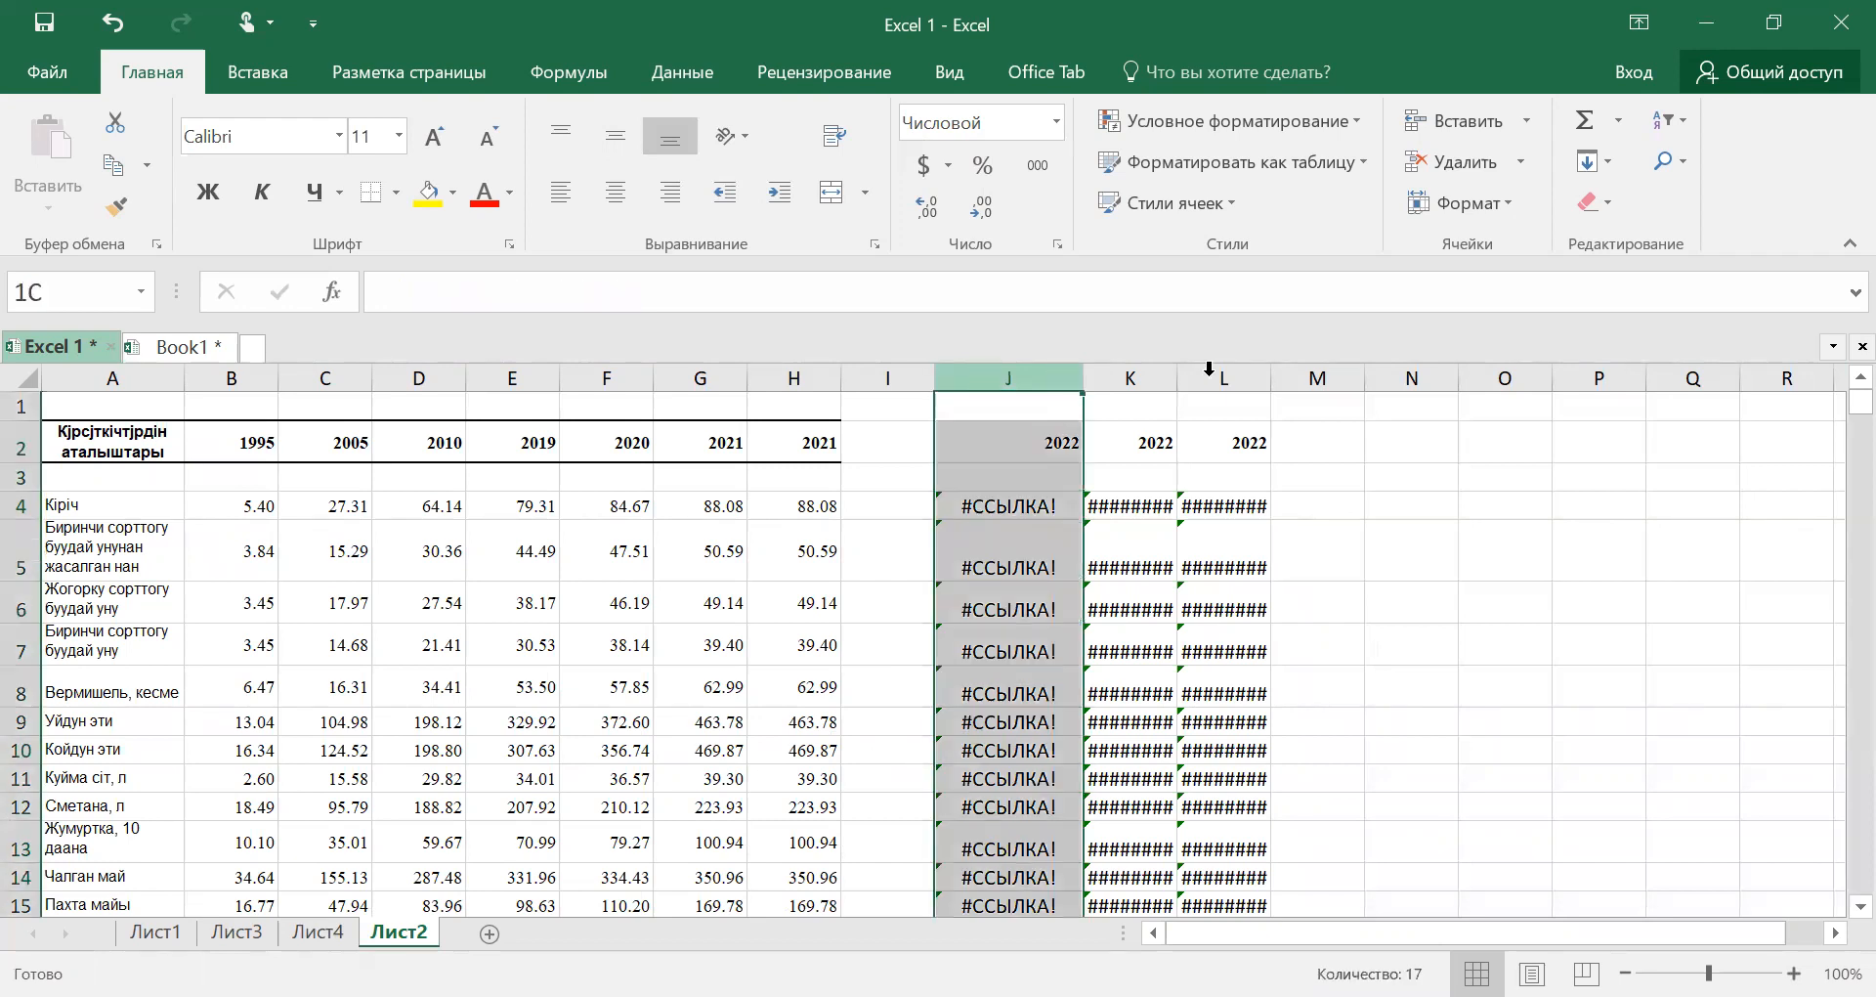
shift+click(1209, 368)
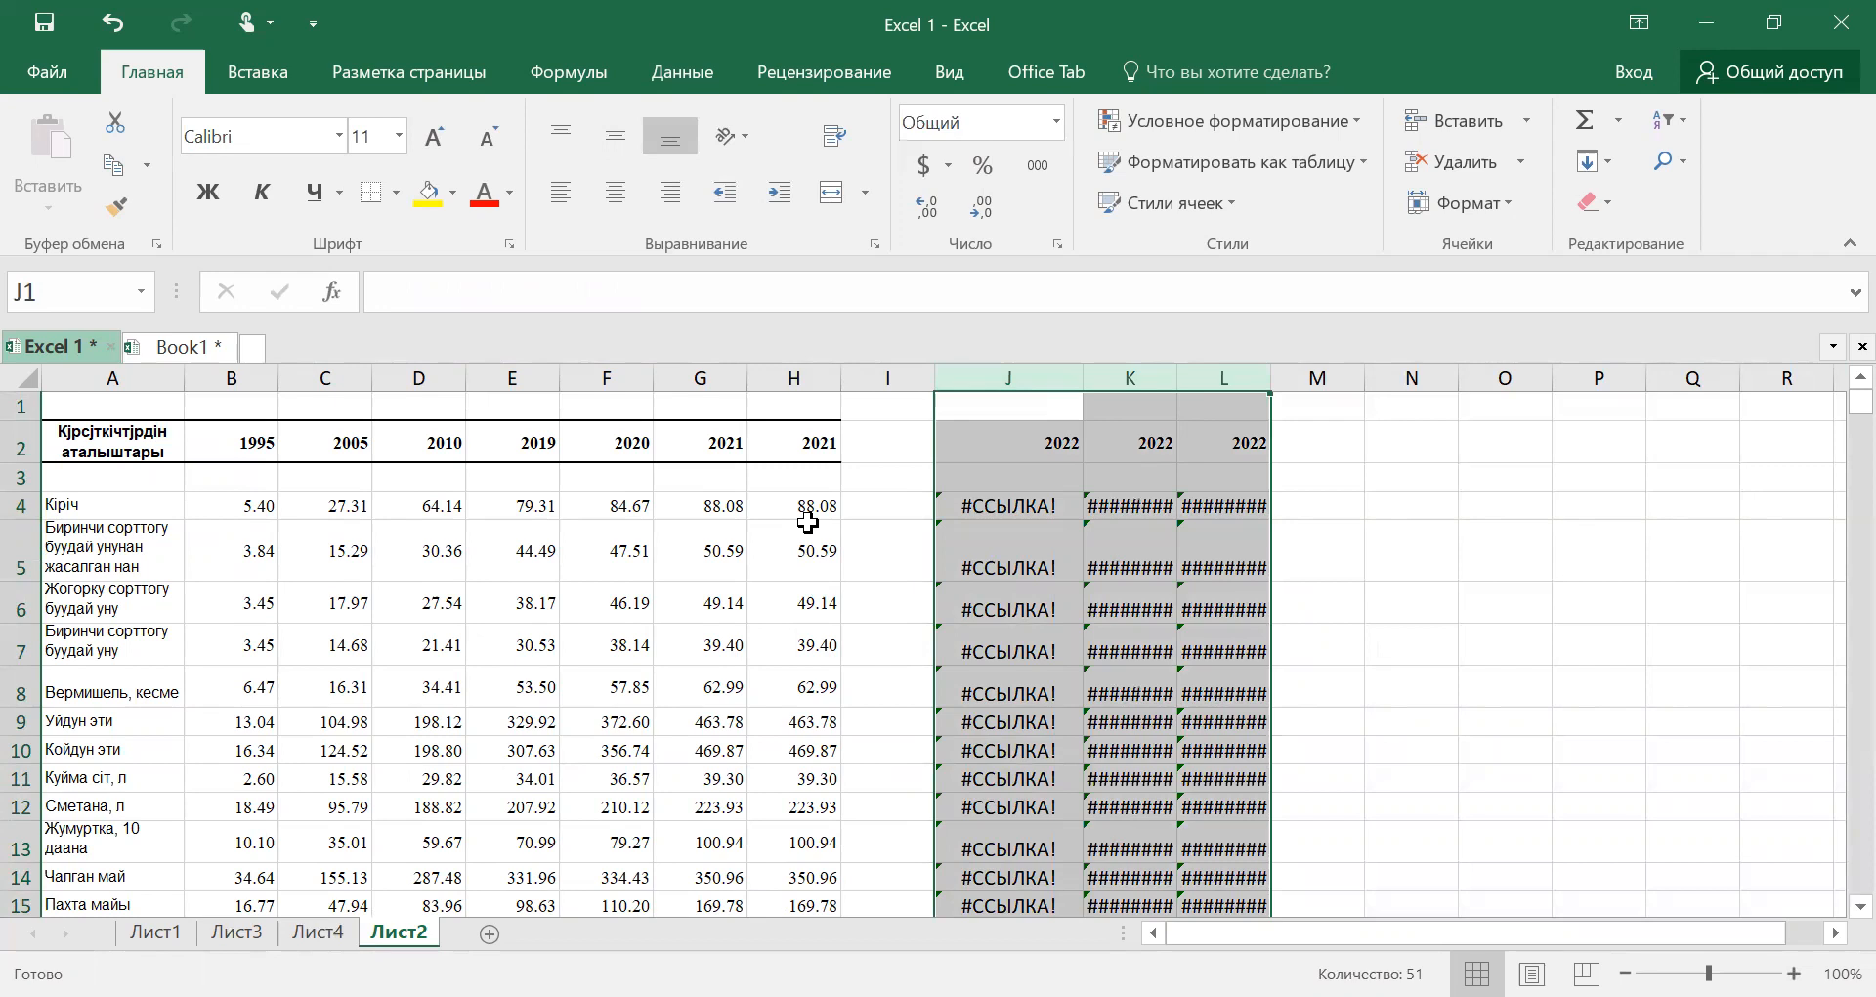
drag(1078, 387, 1030, 385)
Copy the 2022 column from Лист1 again and paste it as values only at M2 on Лист2
click(240, 933)
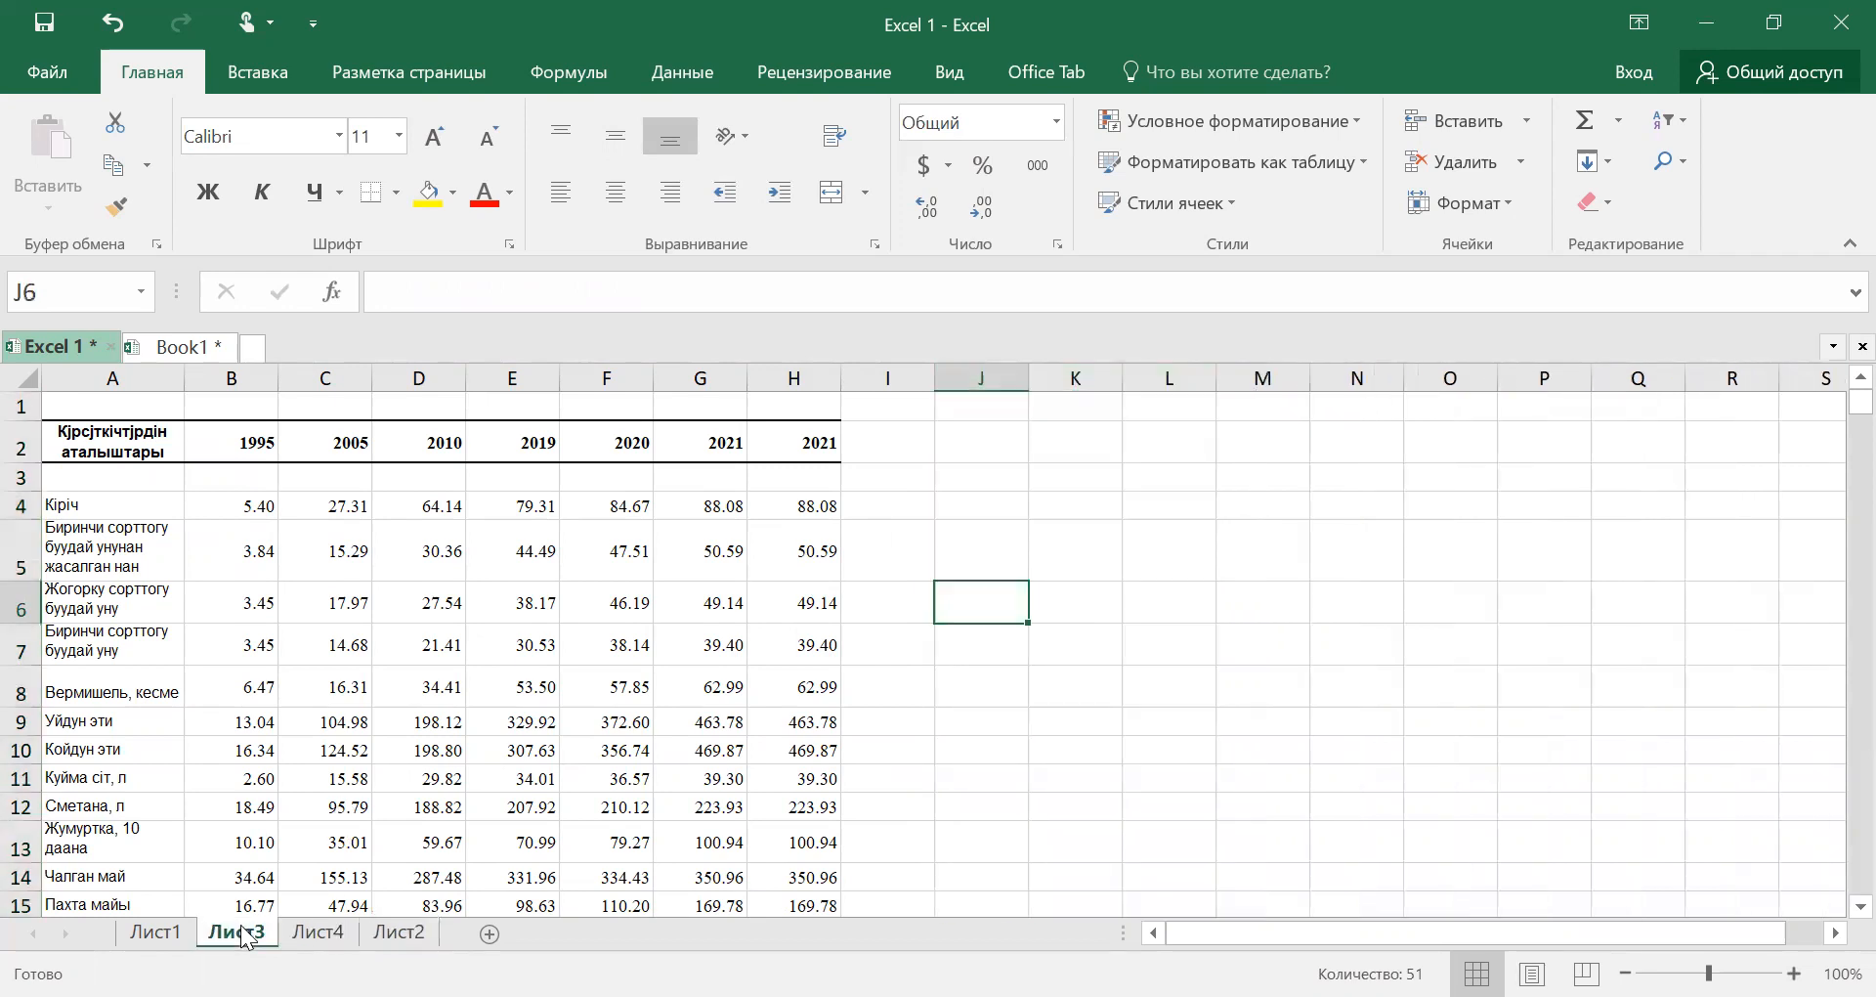
click(156, 932)
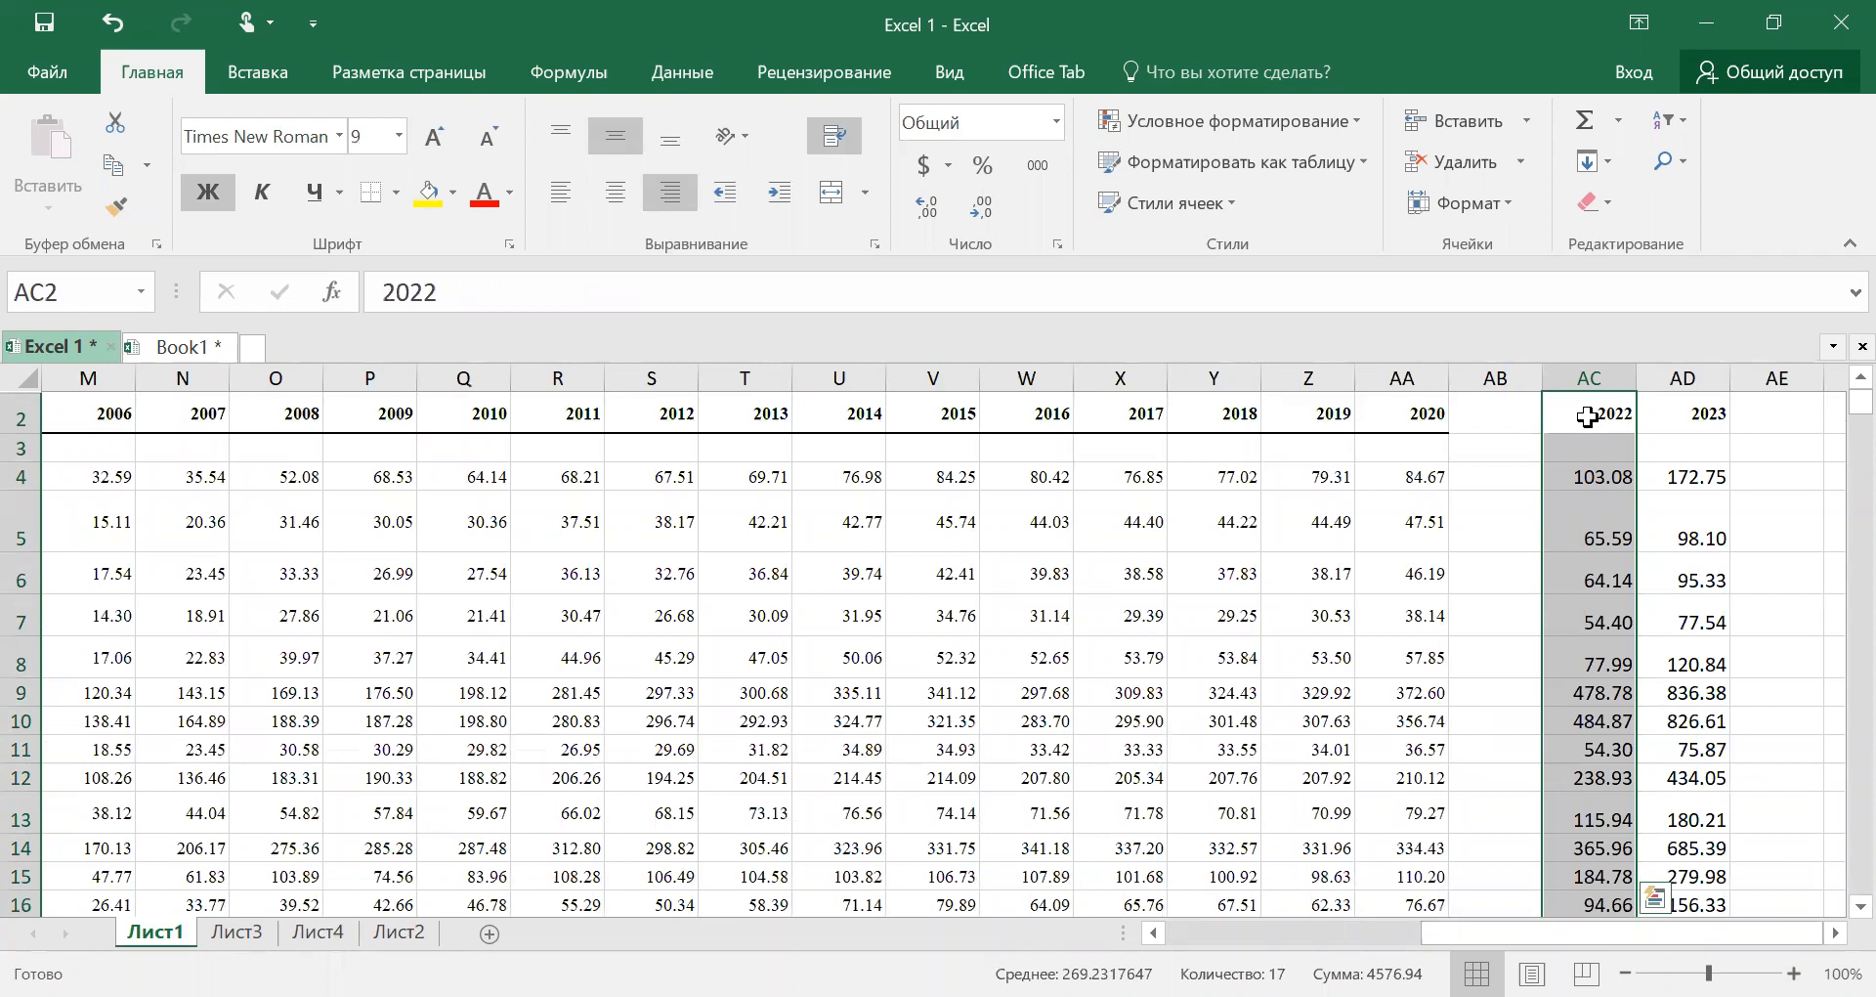
right_click(1586, 417)
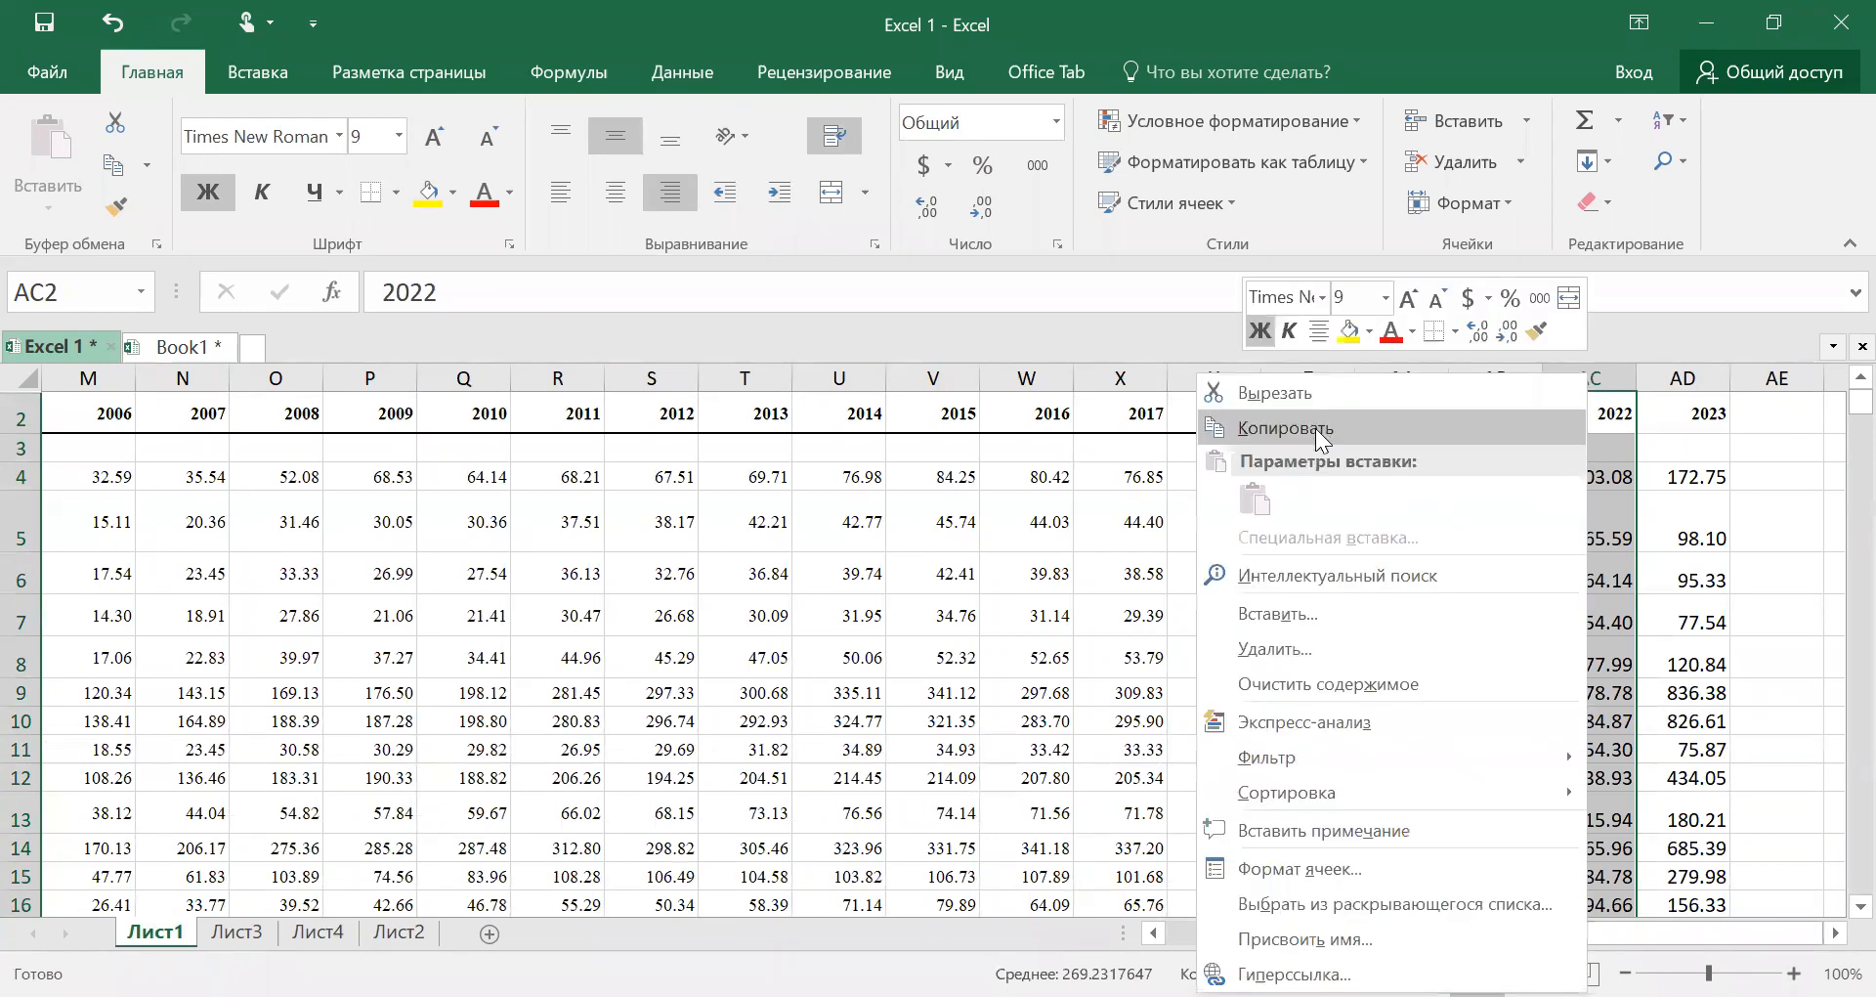
click(1315, 428)
click(399, 931)
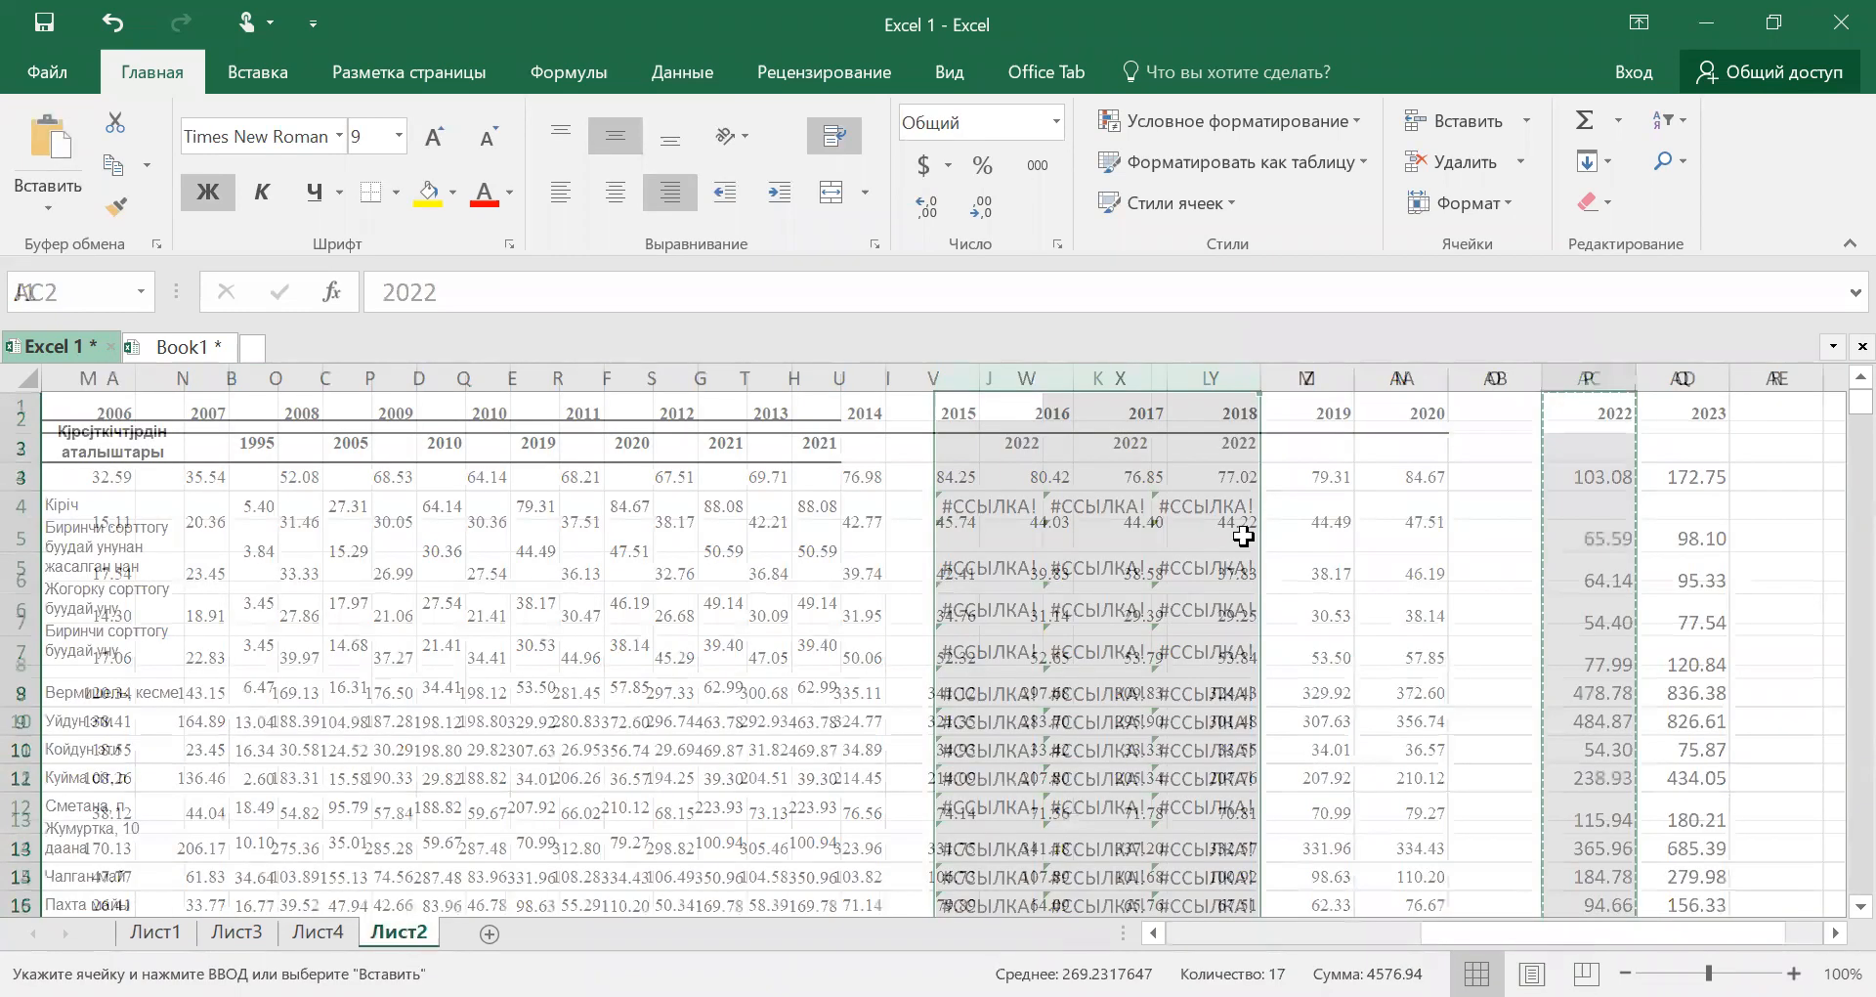
click(1304, 447)
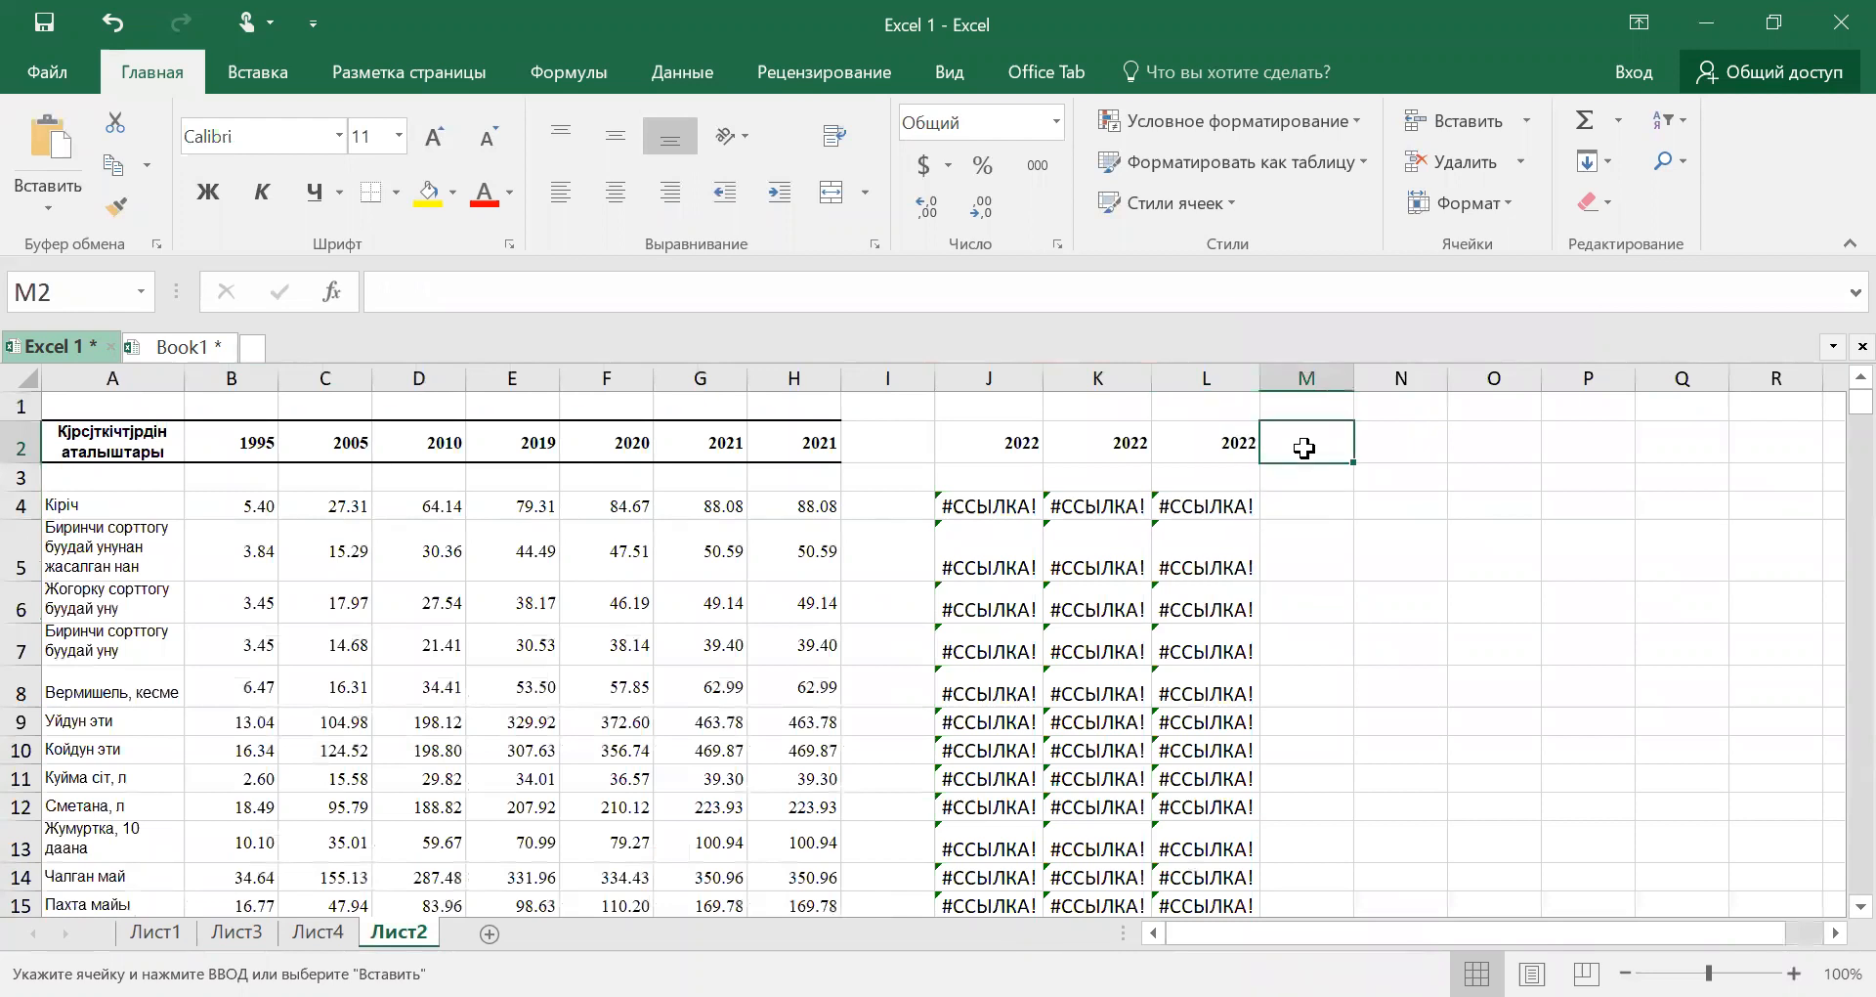
right_click(1304, 447)
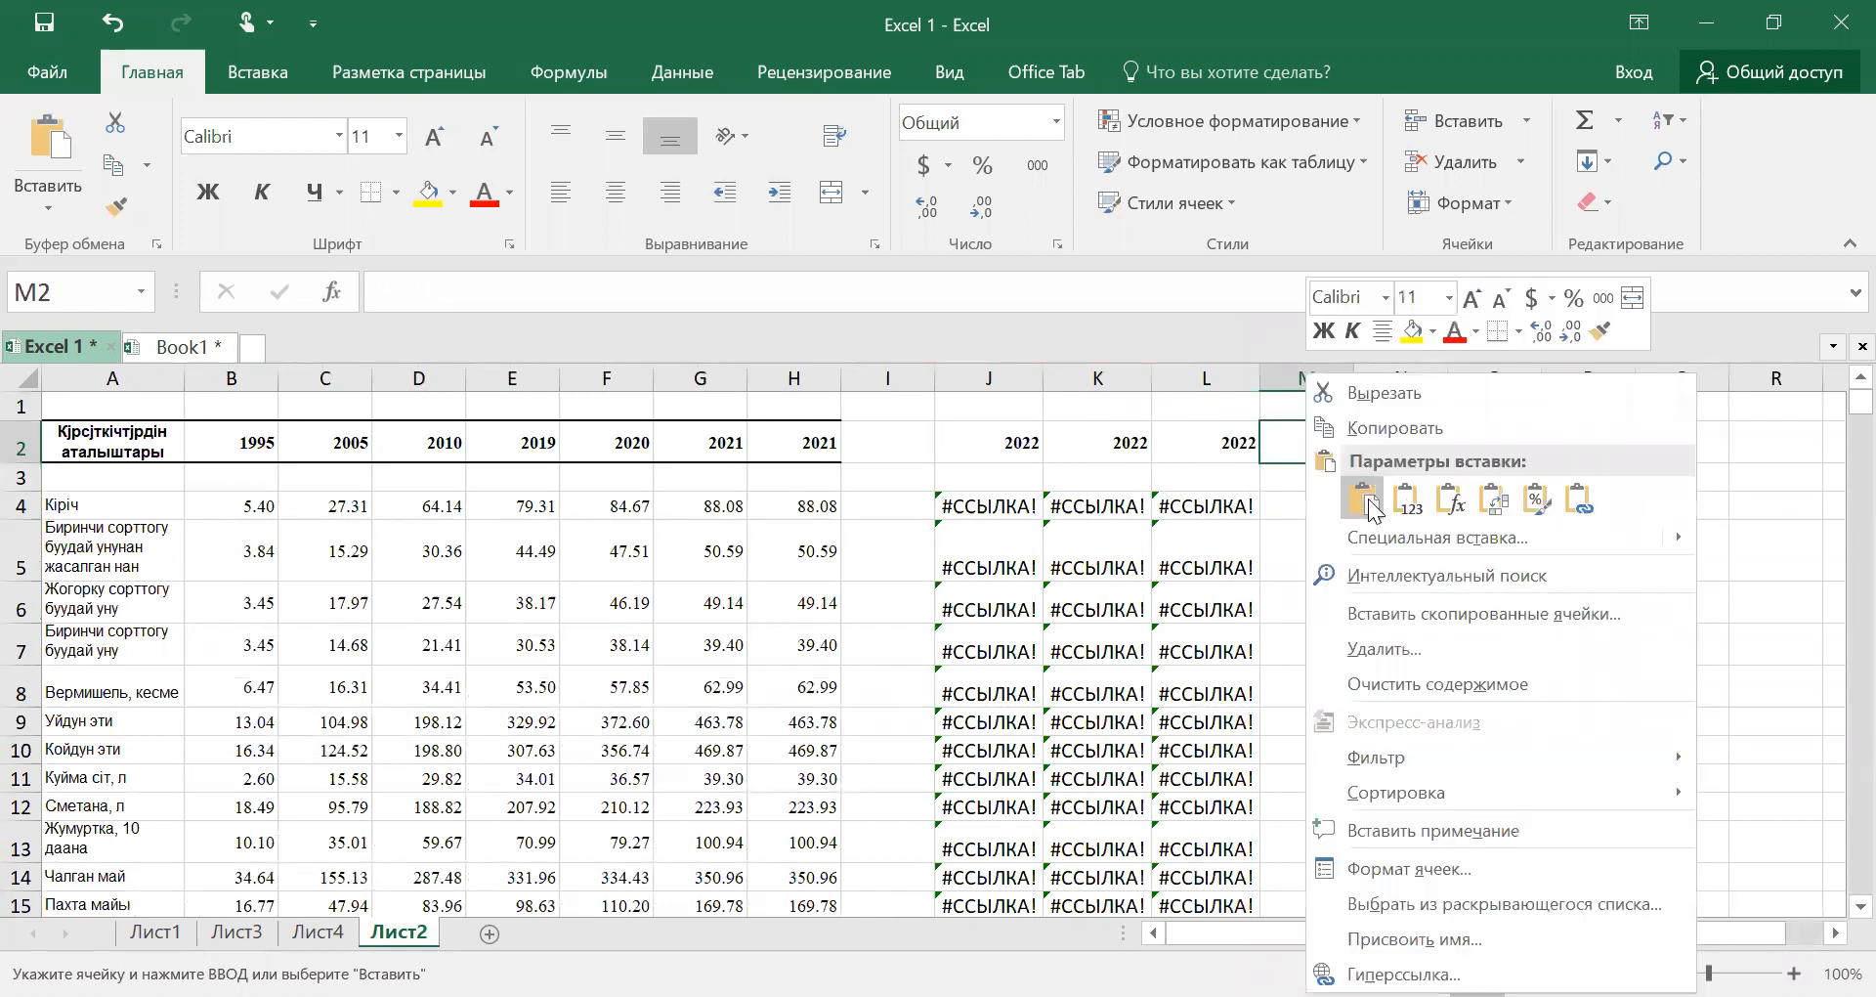
click(1366, 500)
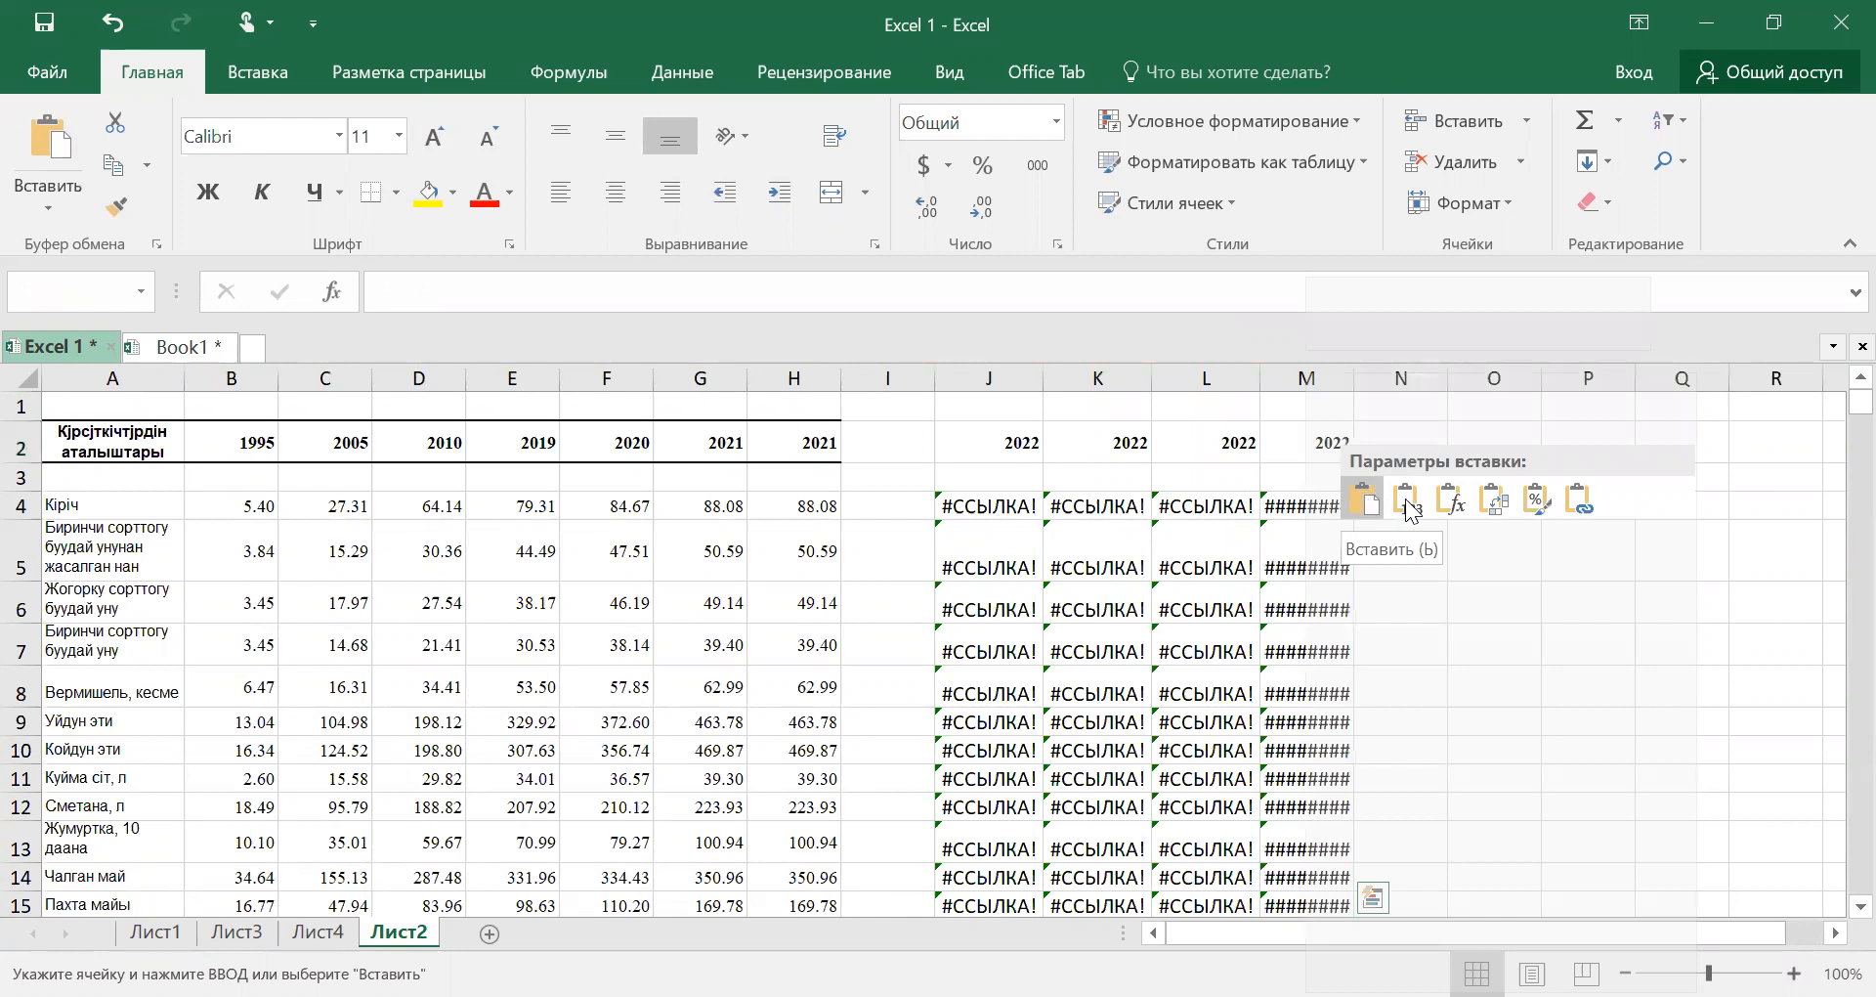
click(1407, 504)
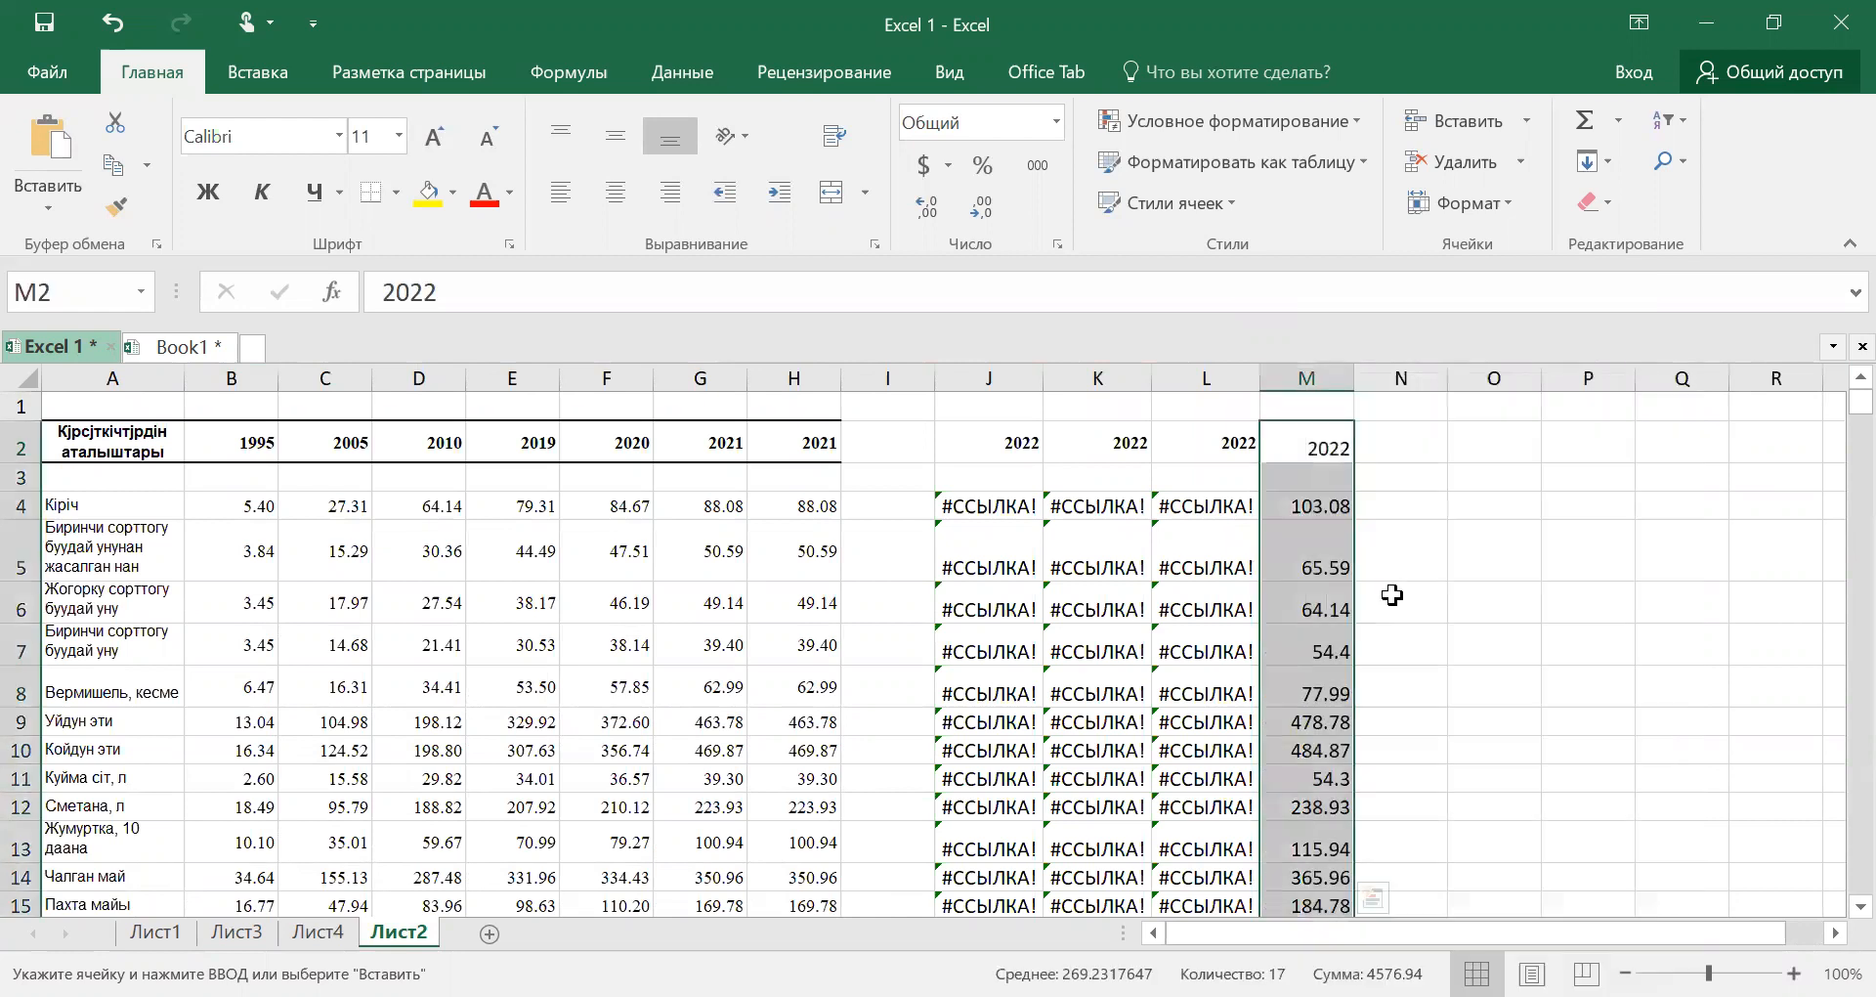
Examine the 2022 values in column M on Лист2, checking whether M4 holds a formula or a plain number
click(1309, 549)
click(1381, 553)
drag(1319, 506, 1368, 880)
click(1308, 505)
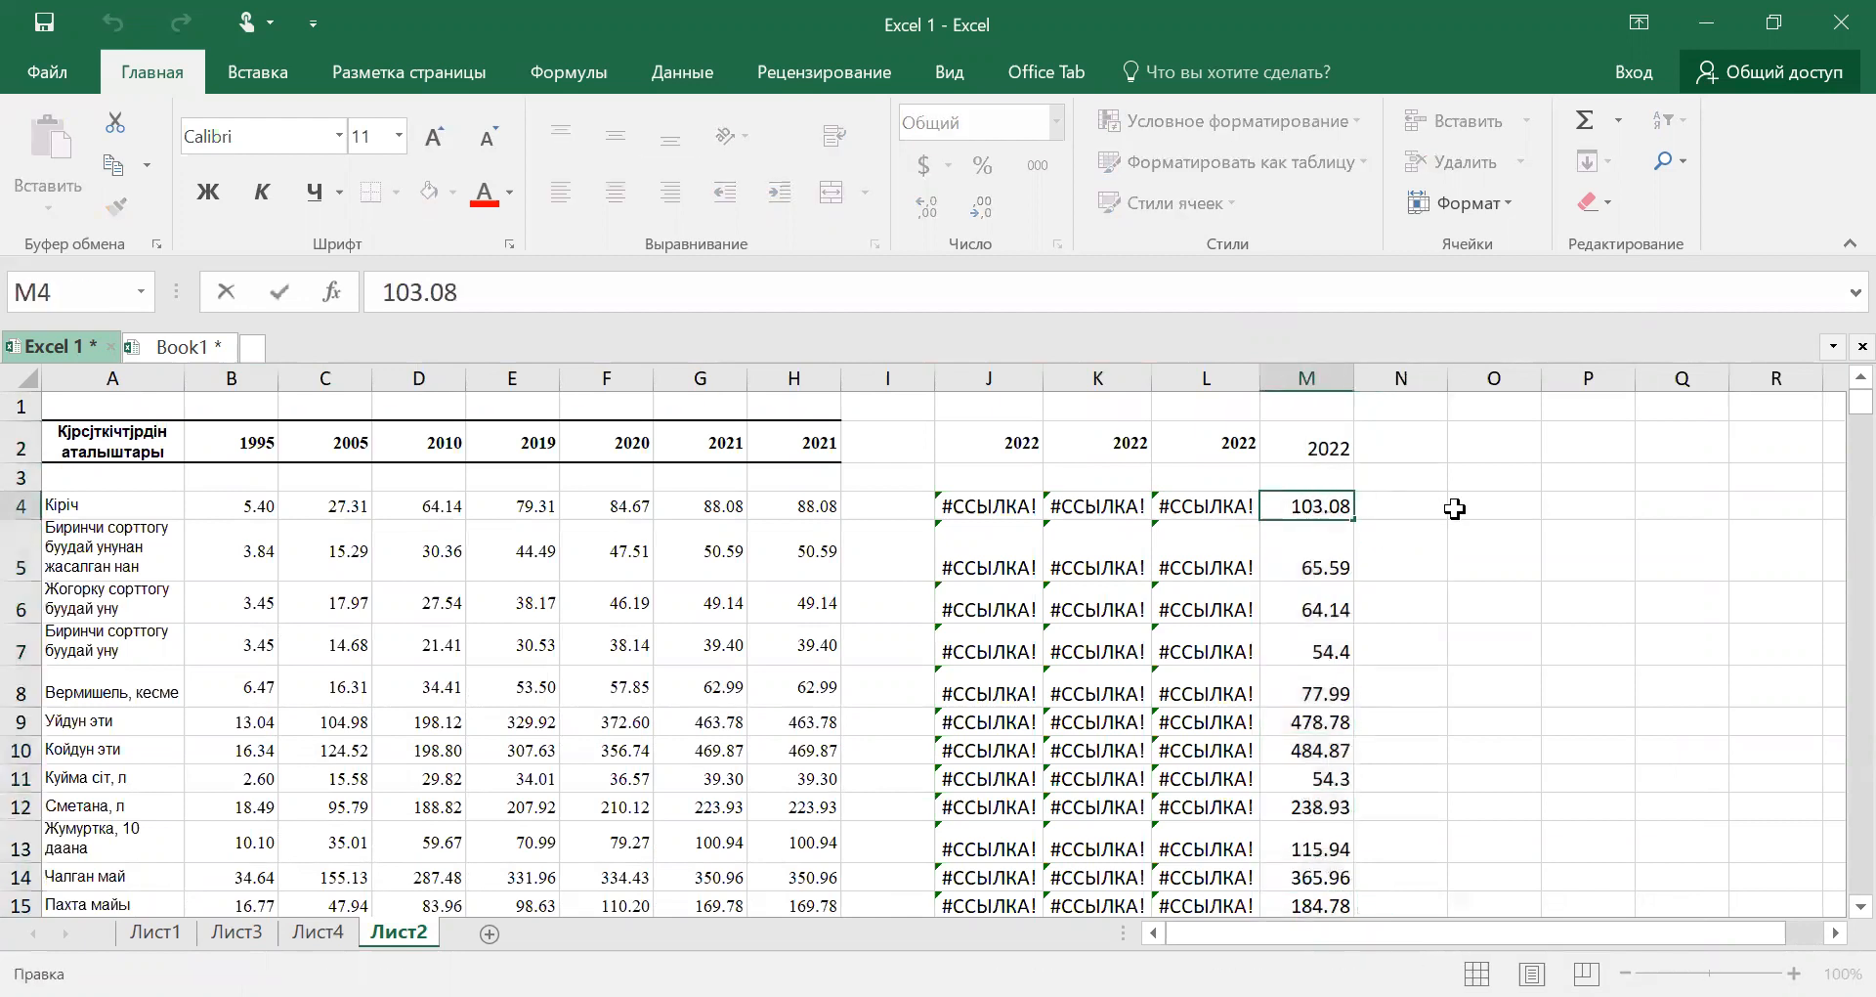
click(1432, 506)
click(1323, 502)
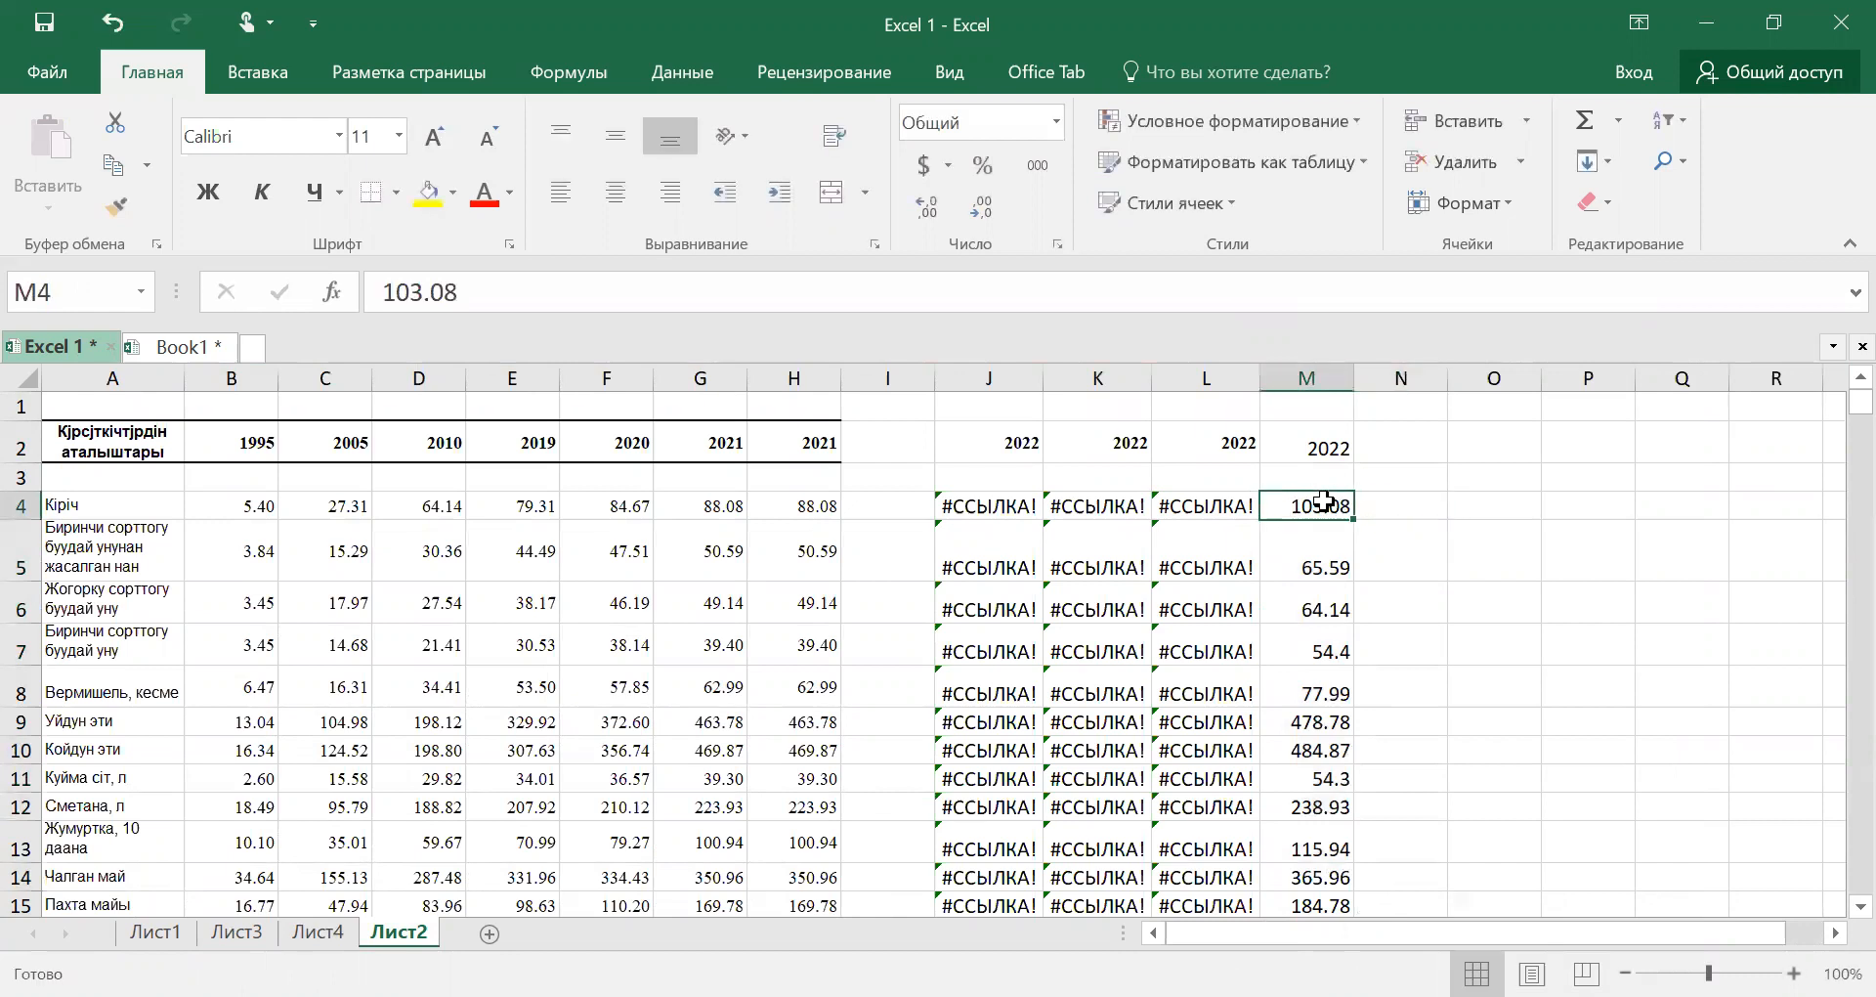
Copy the 2022 column from Лист1 again and view the paste options at N4 on Лист2 without pasting
right_click(1323, 502)
key(Escape)
click(172, 933)
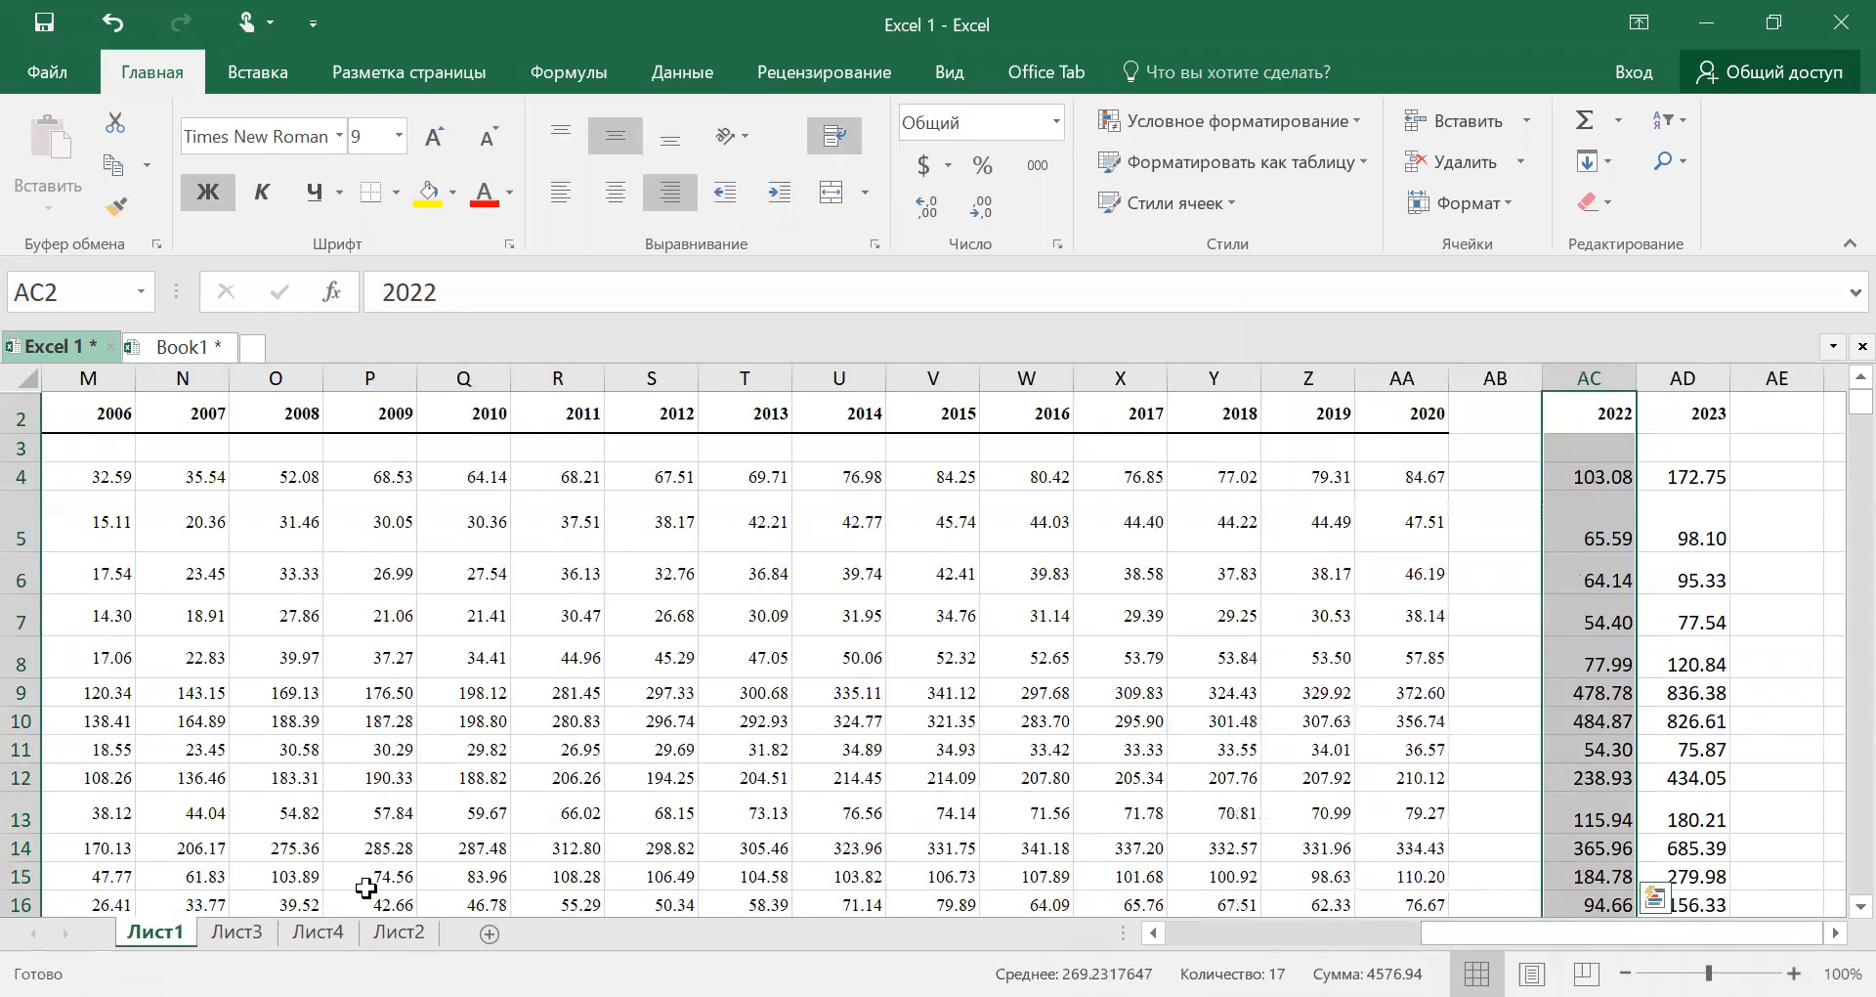
click(398, 931)
click(1385, 509)
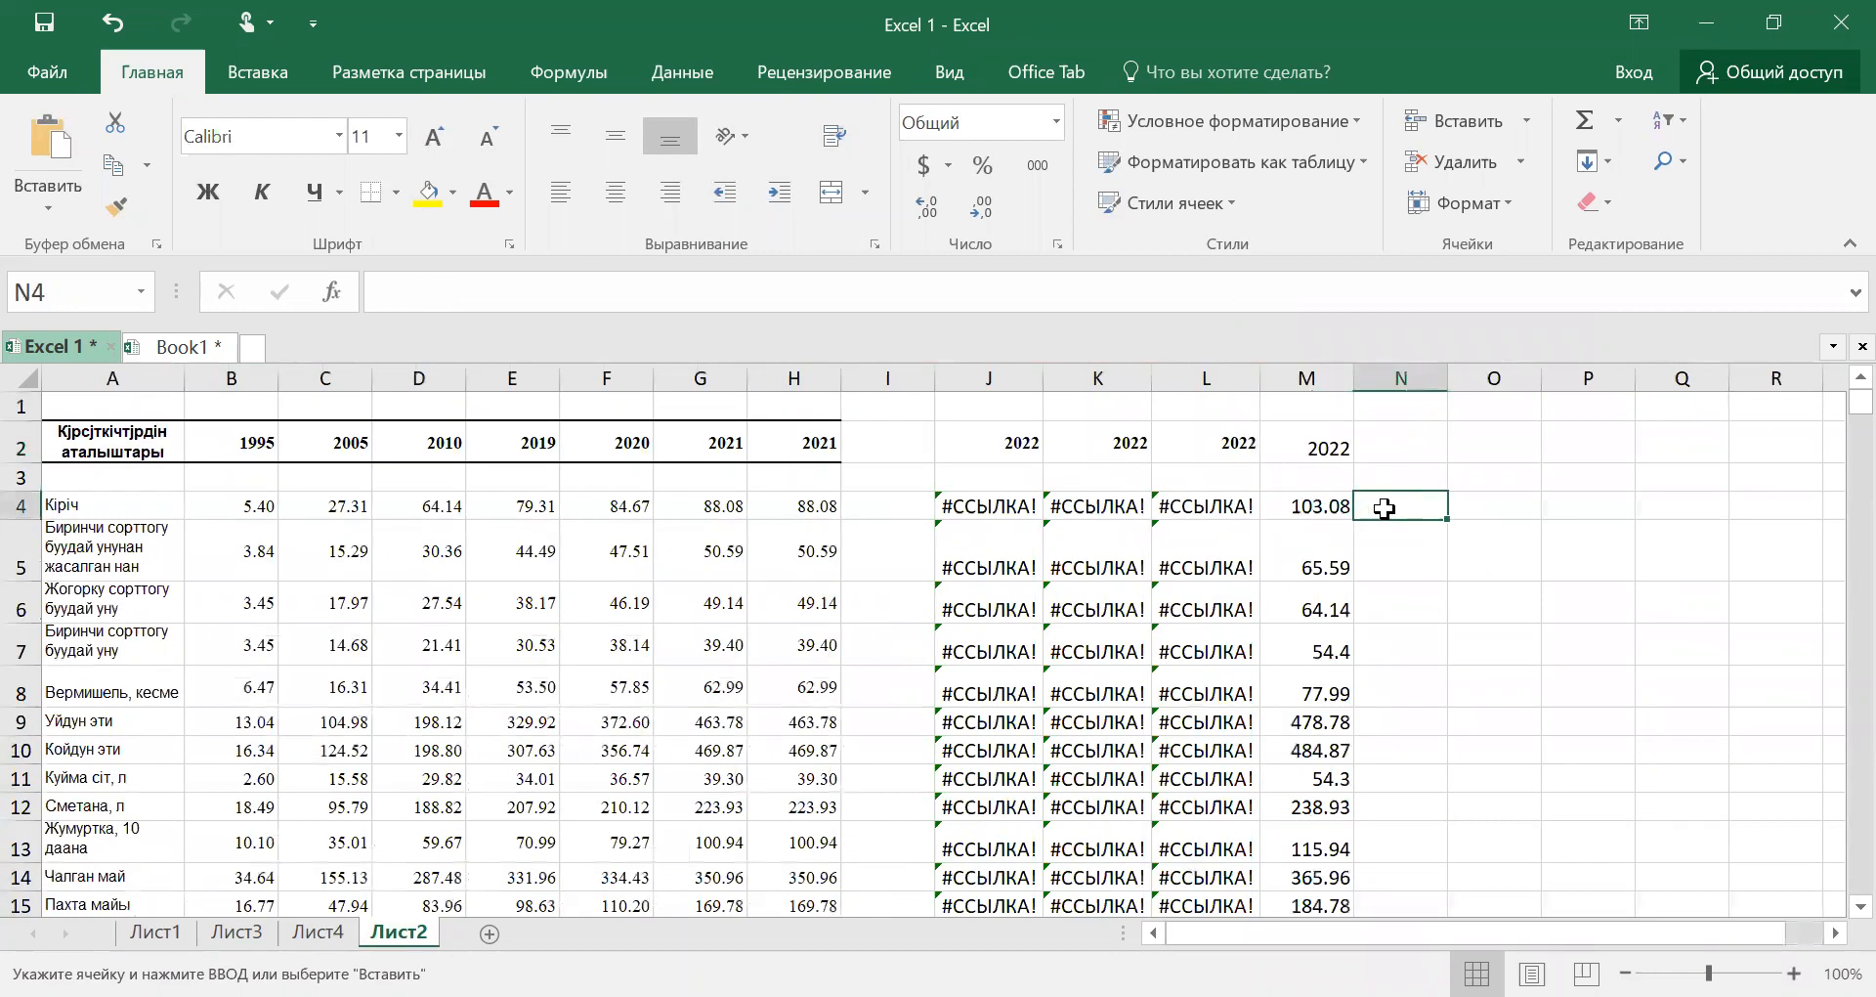
right_click(1487, 510)
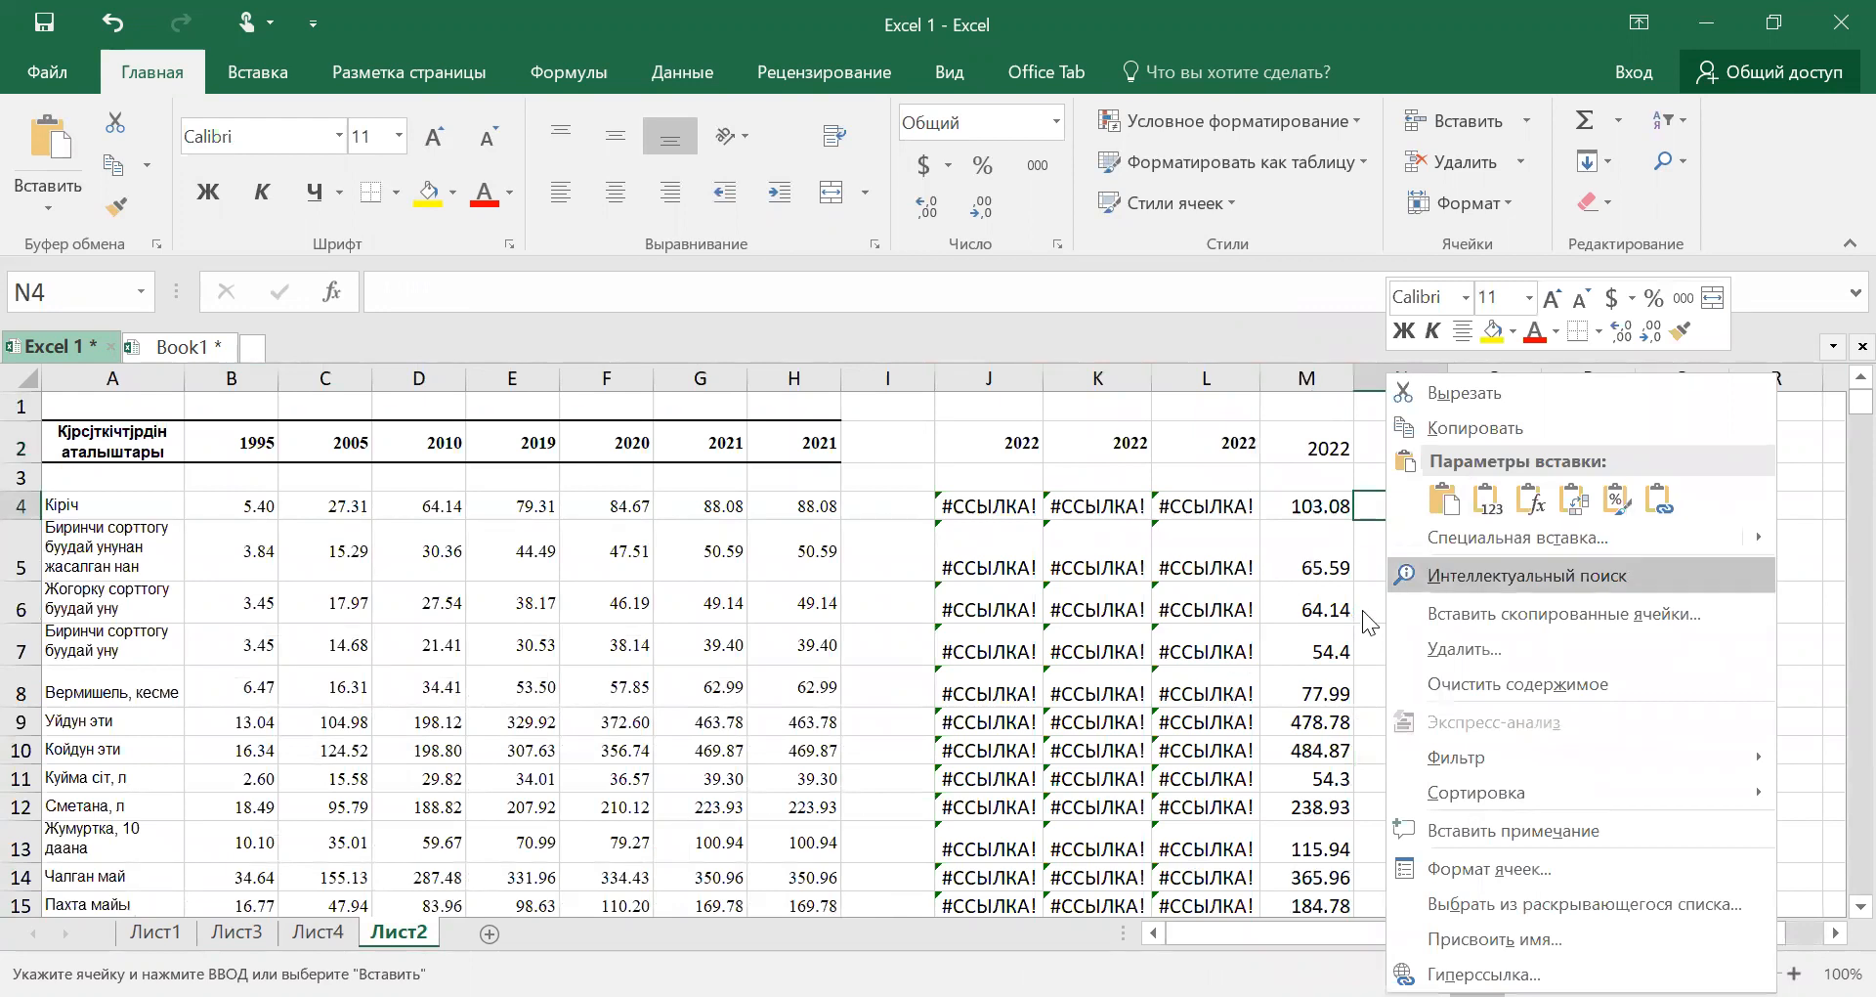
click(1480, 506)
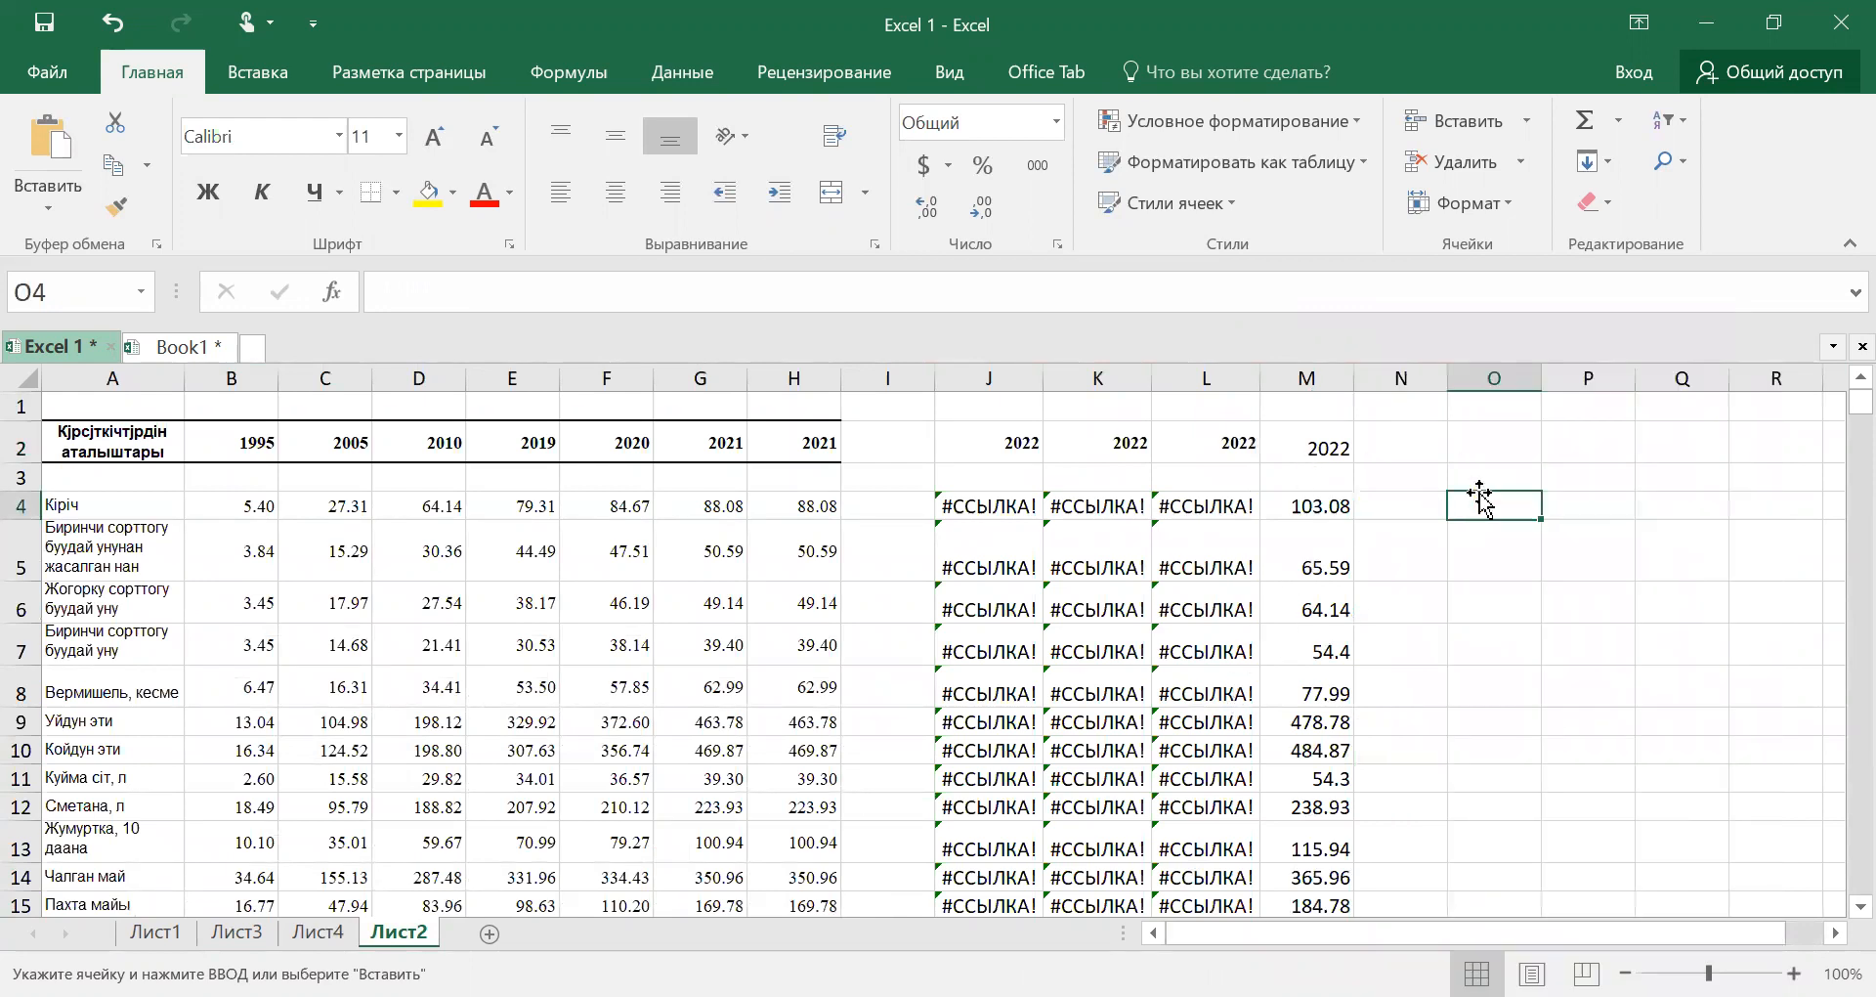
Insert a new blank worksheet directly after Лист1 and return to Лист1
click(149, 934)
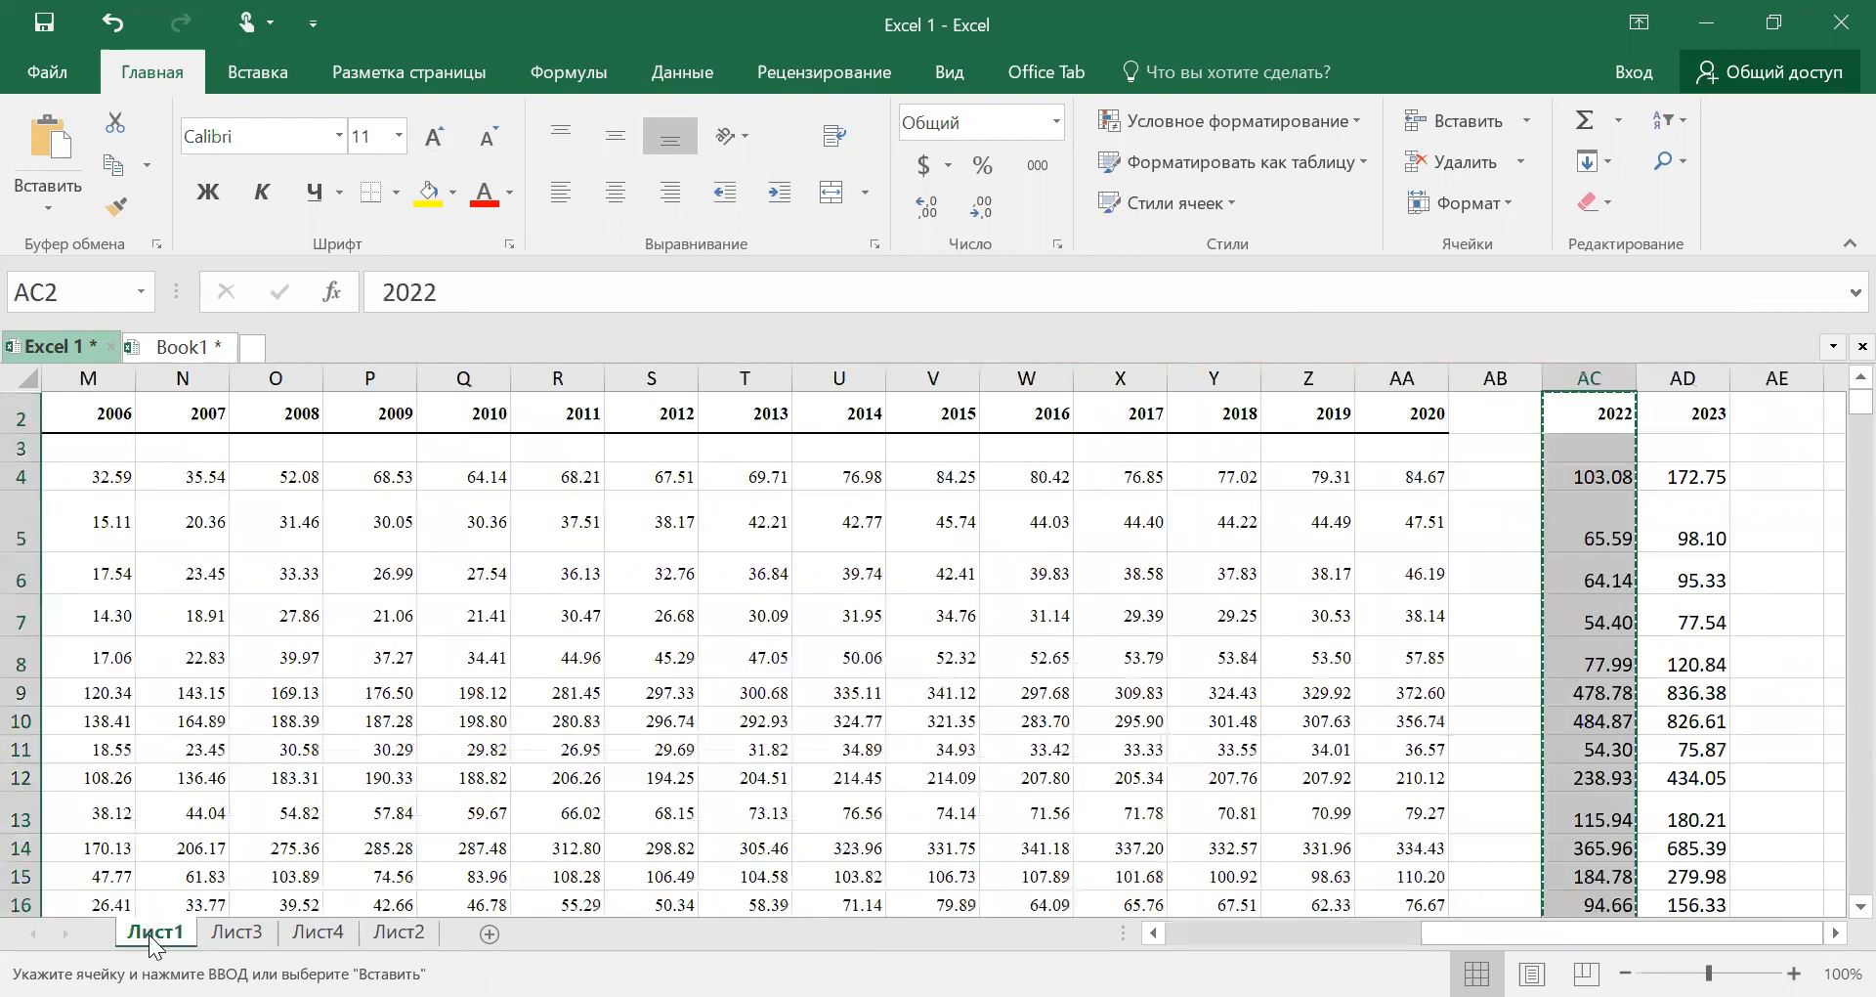
click(489, 933)
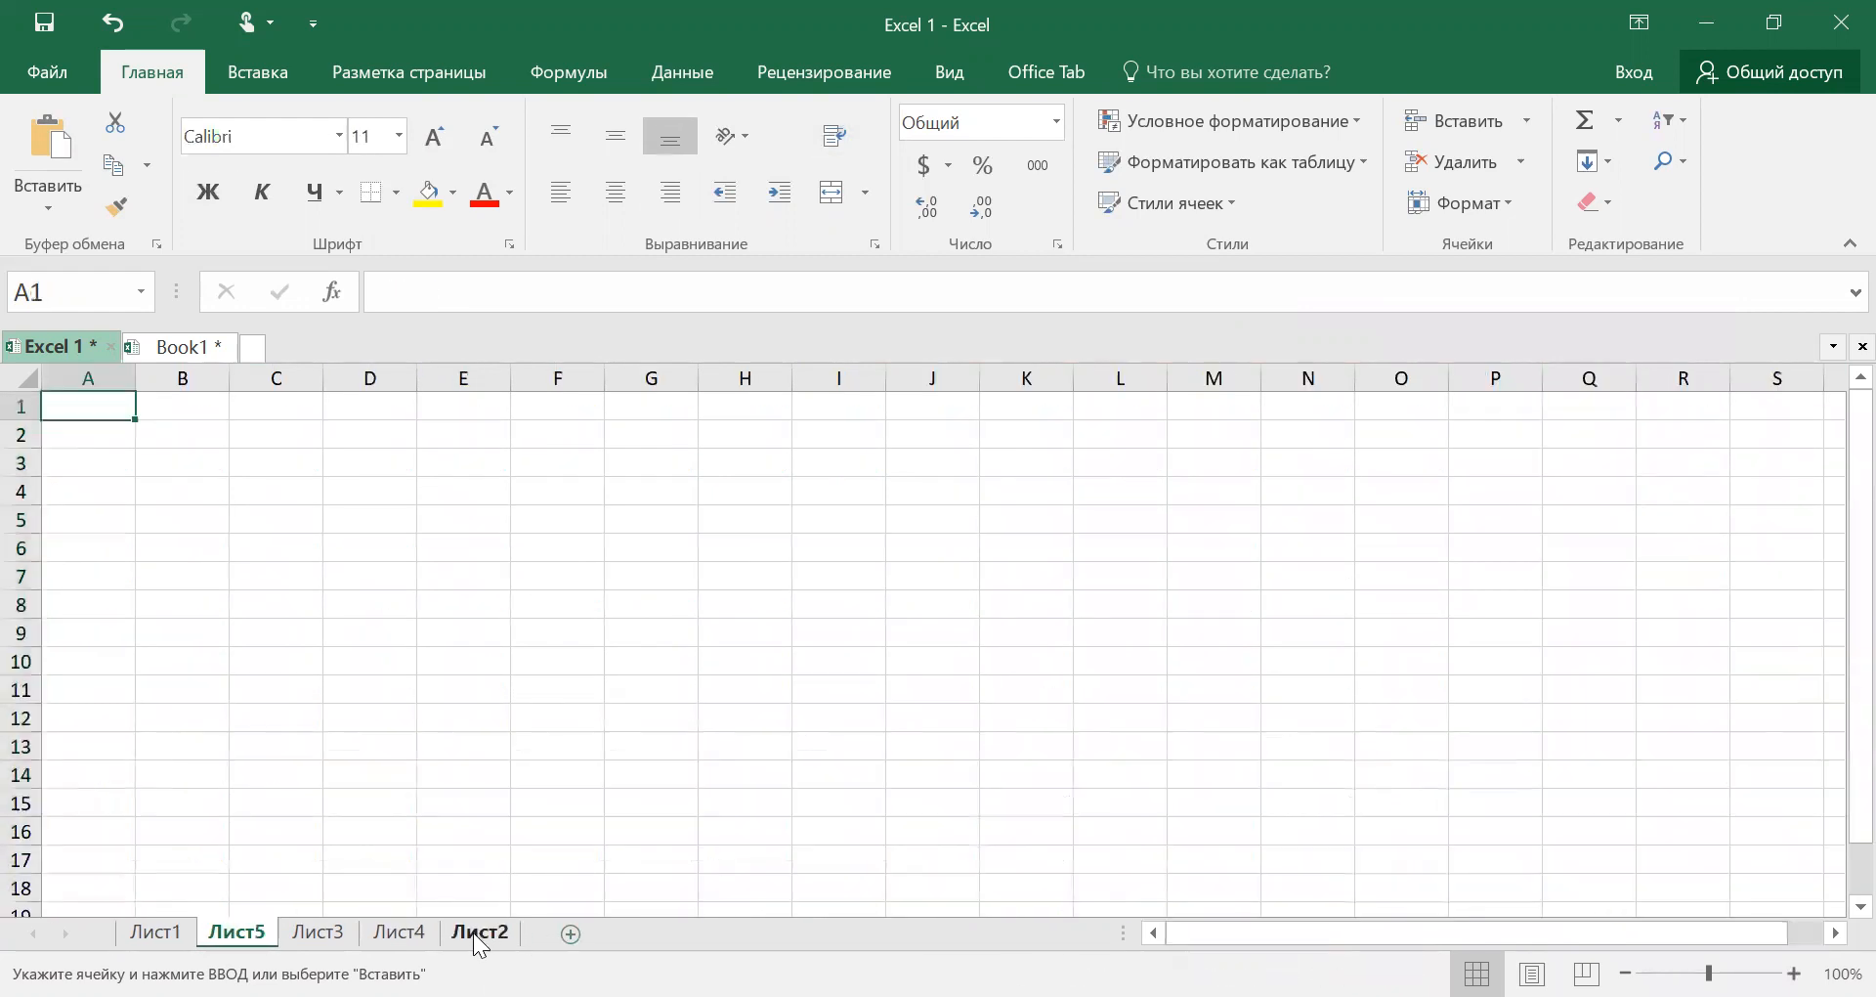
click(155, 933)
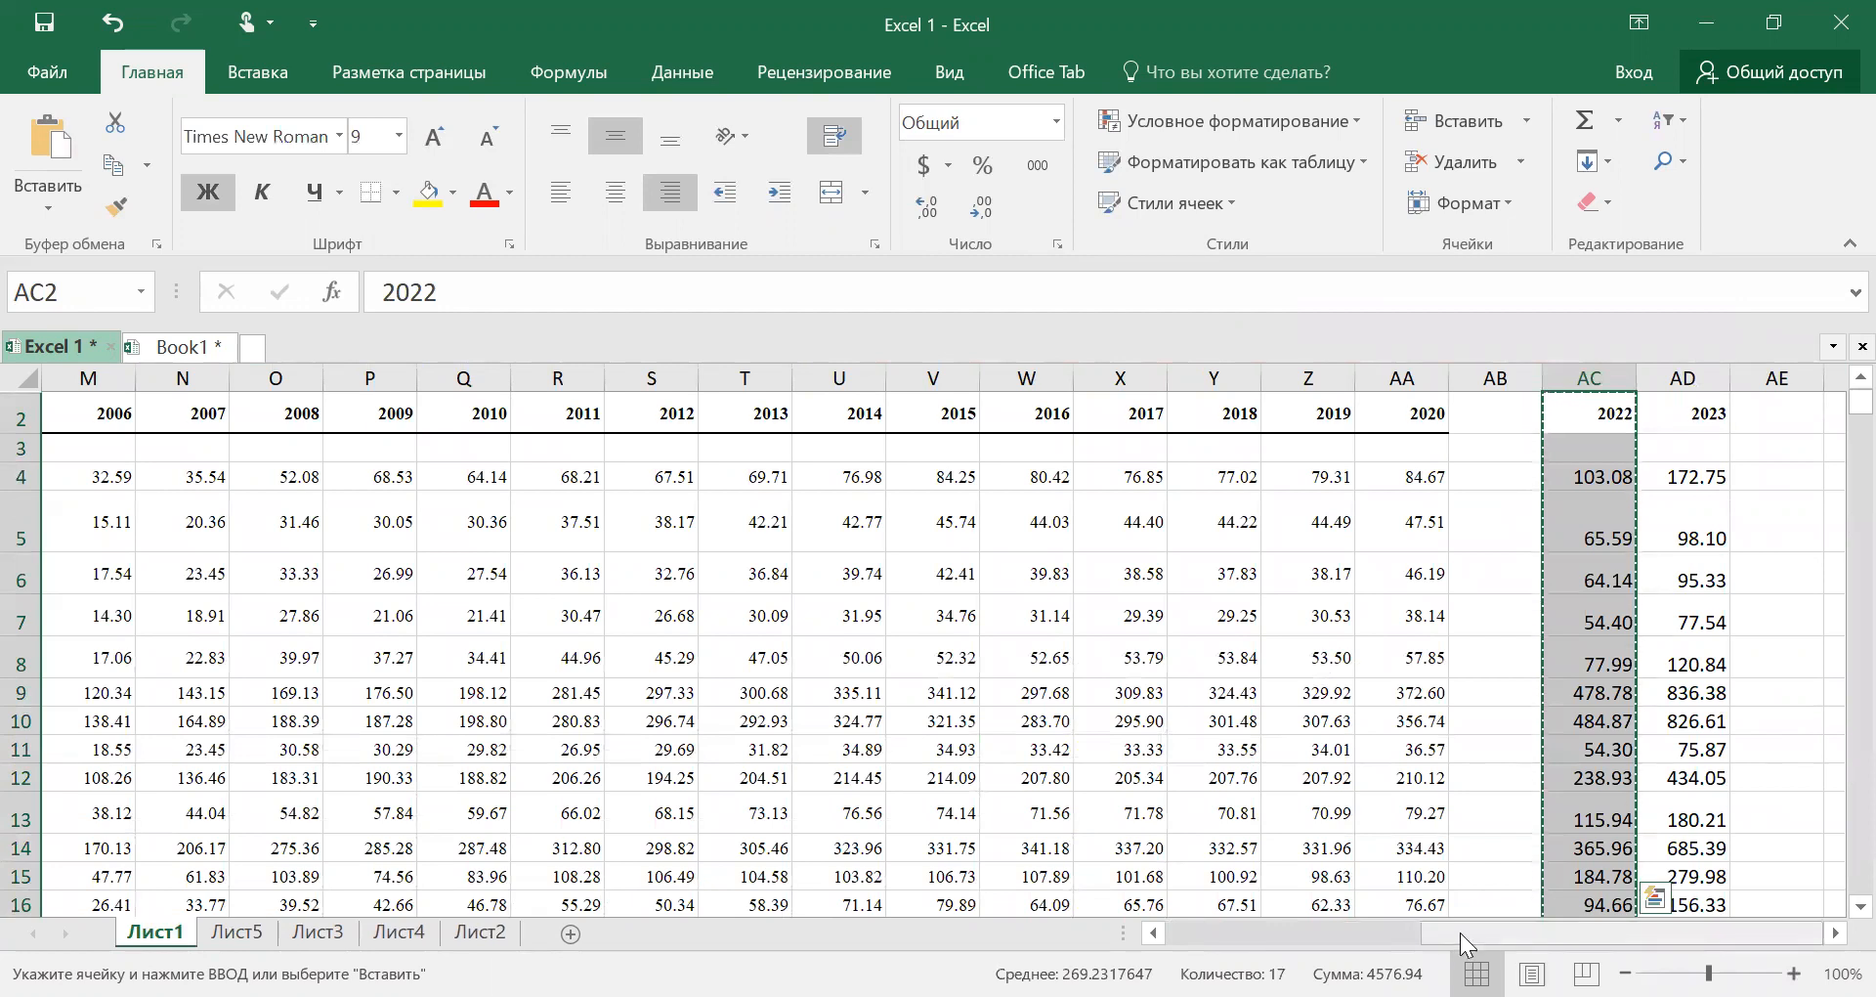
Examine the product names in column A on Лист1, from A4 down to A10
scroll(1460, 932, left, 4)
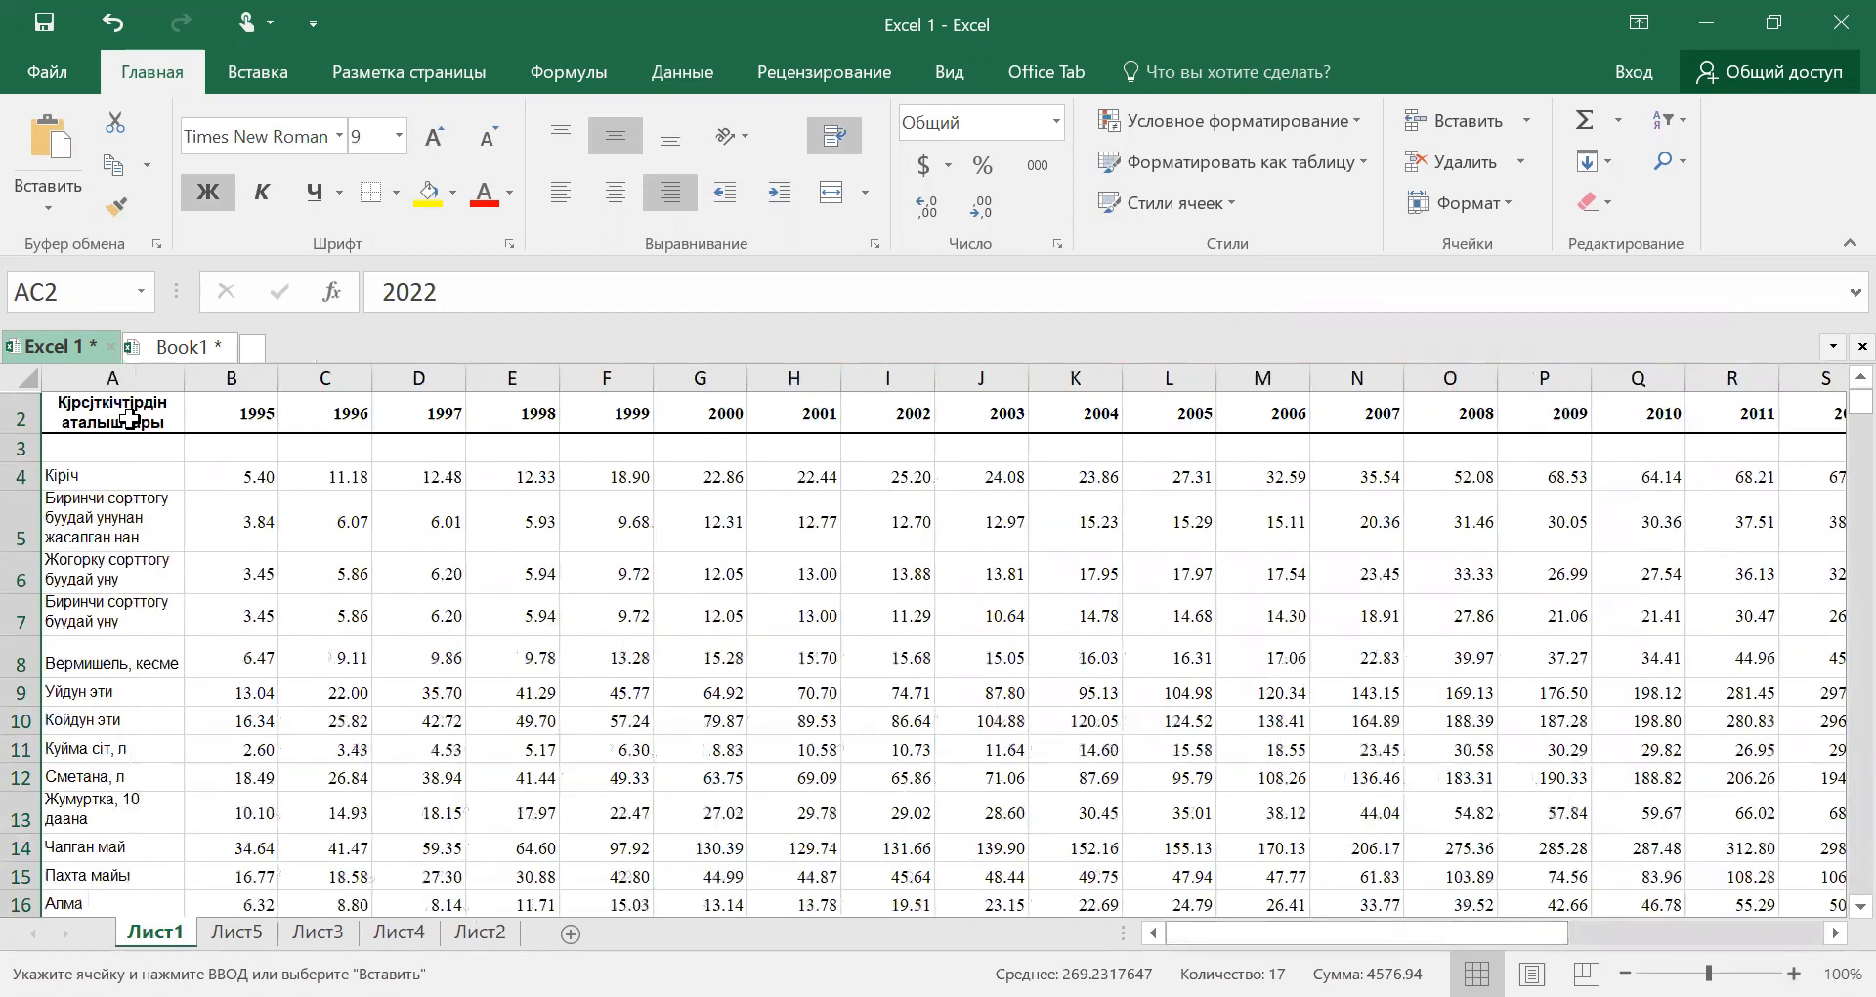
click(98, 478)
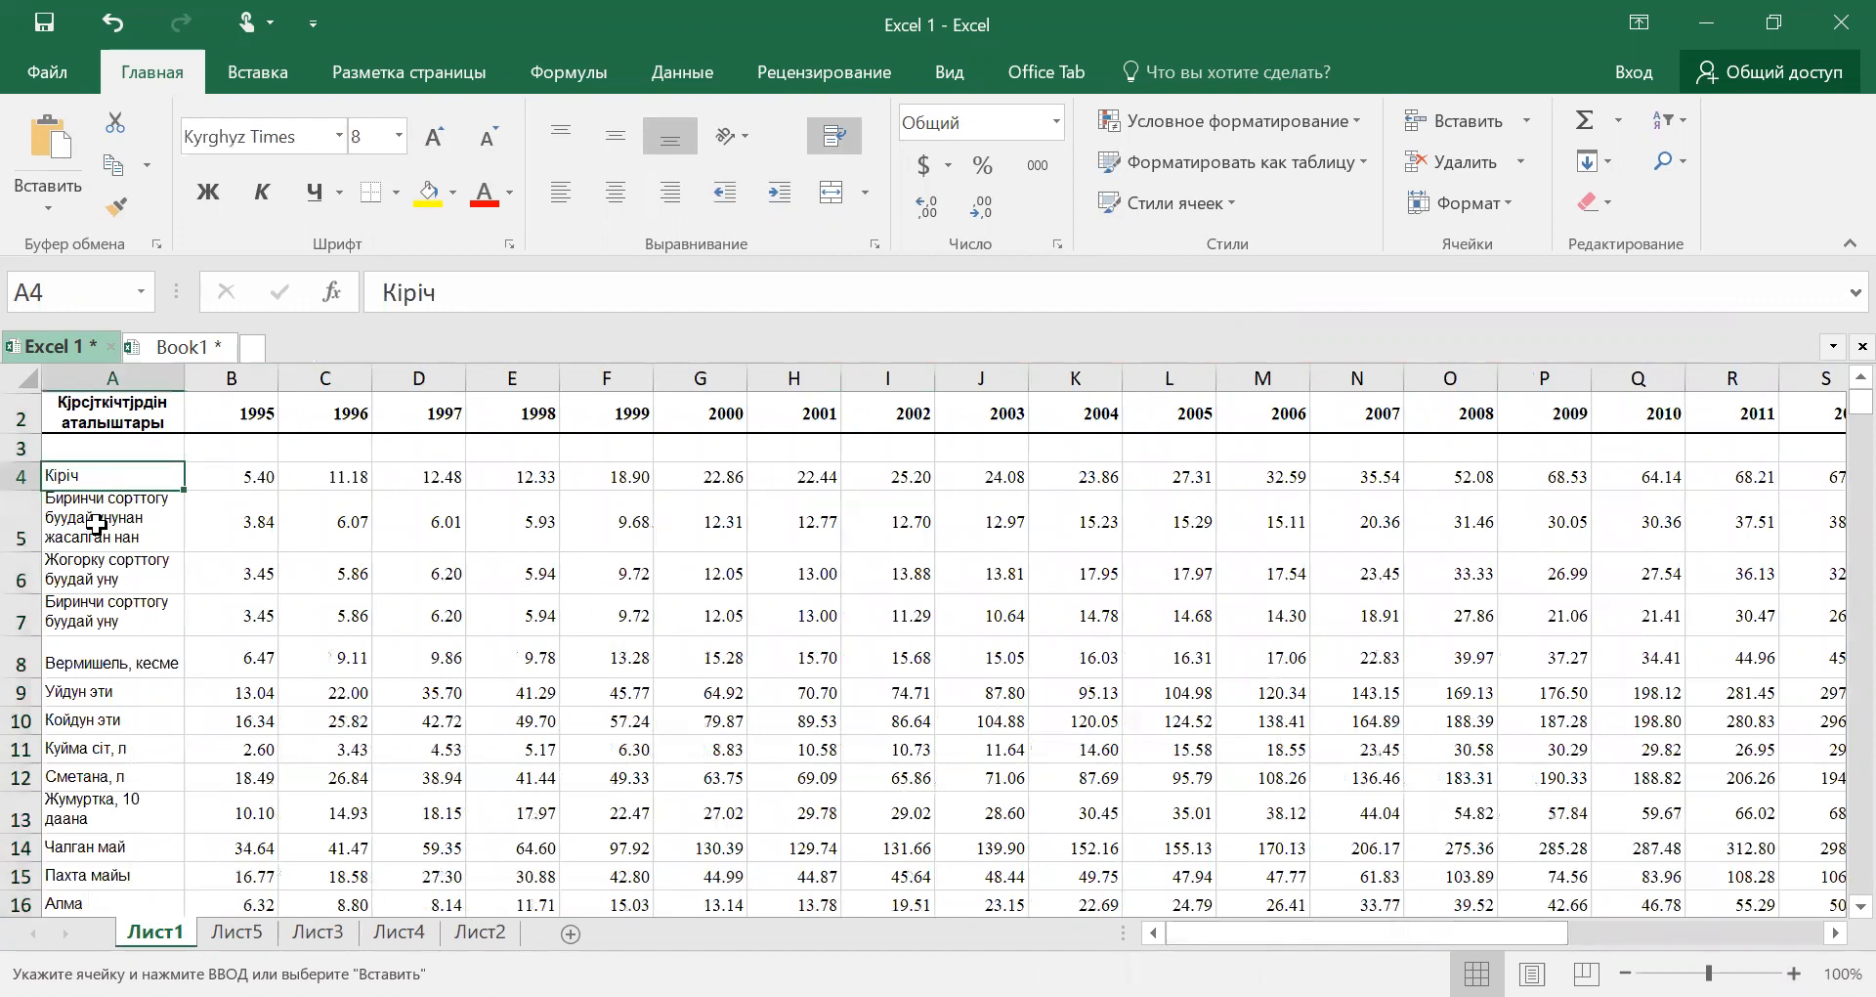
click(95, 525)
click(104, 614)
click(104, 663)
click(87, 721)
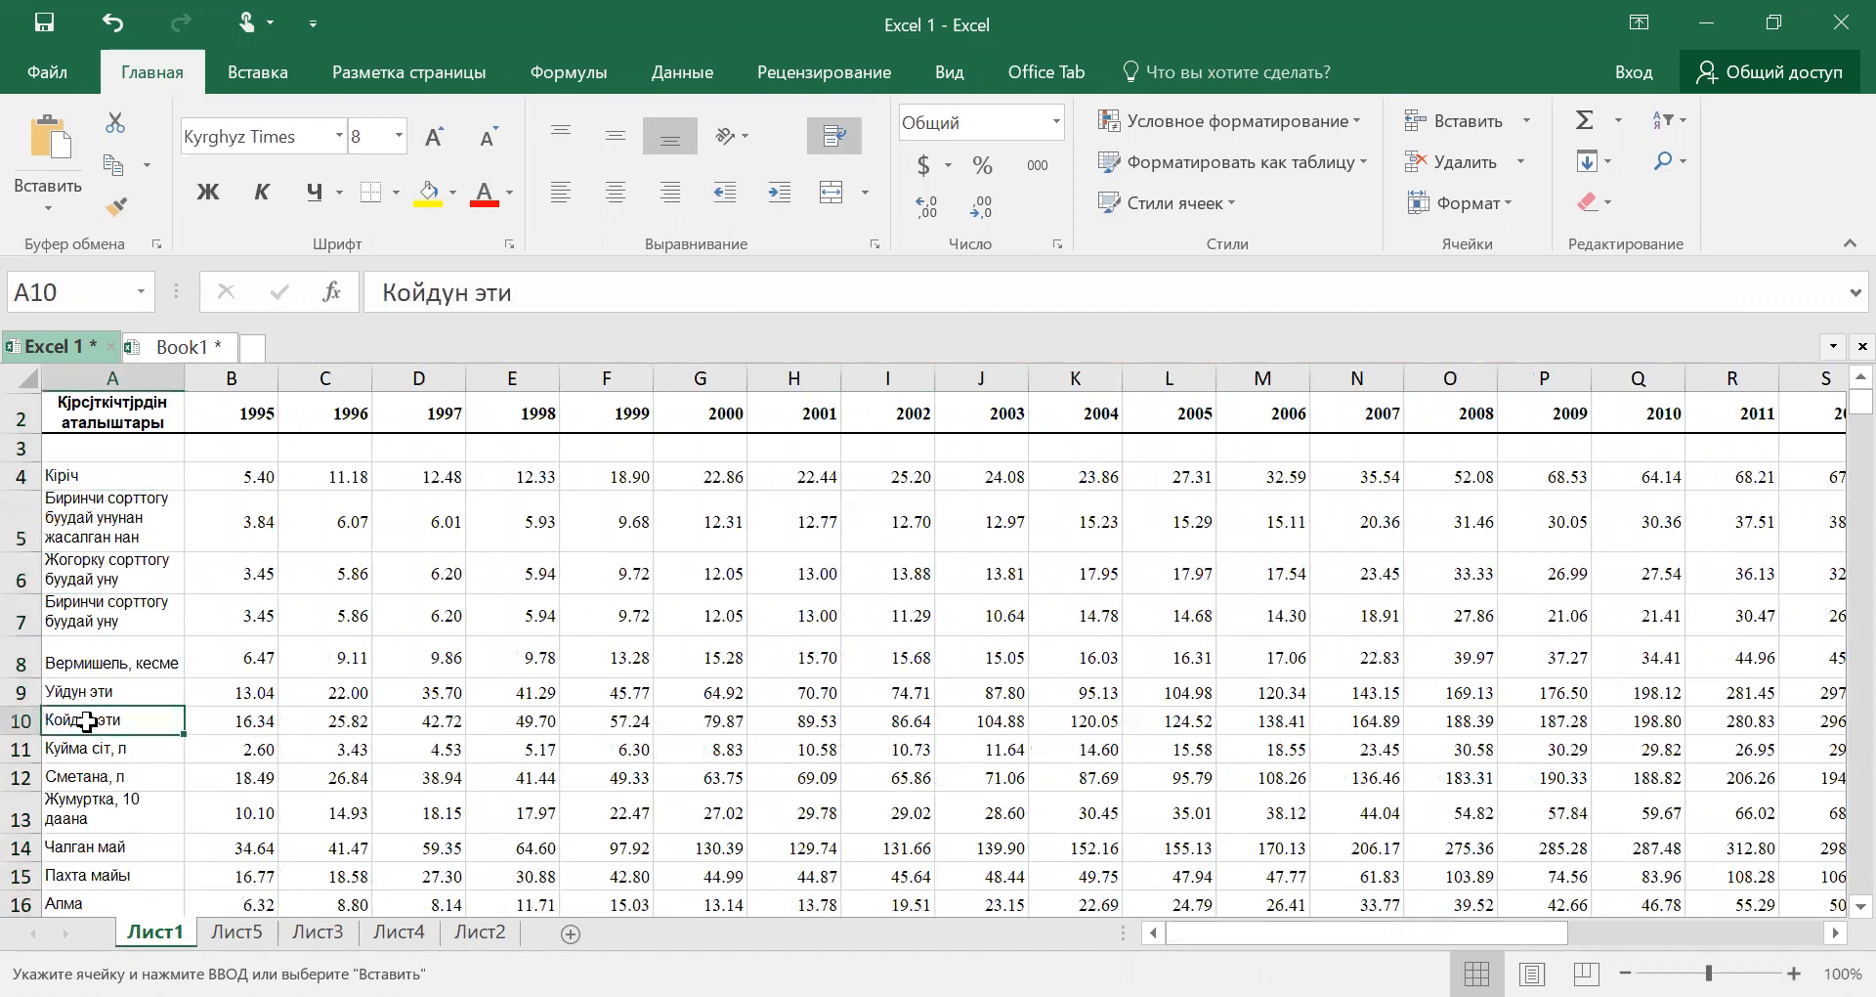
drag(87, 526, 98, 660)
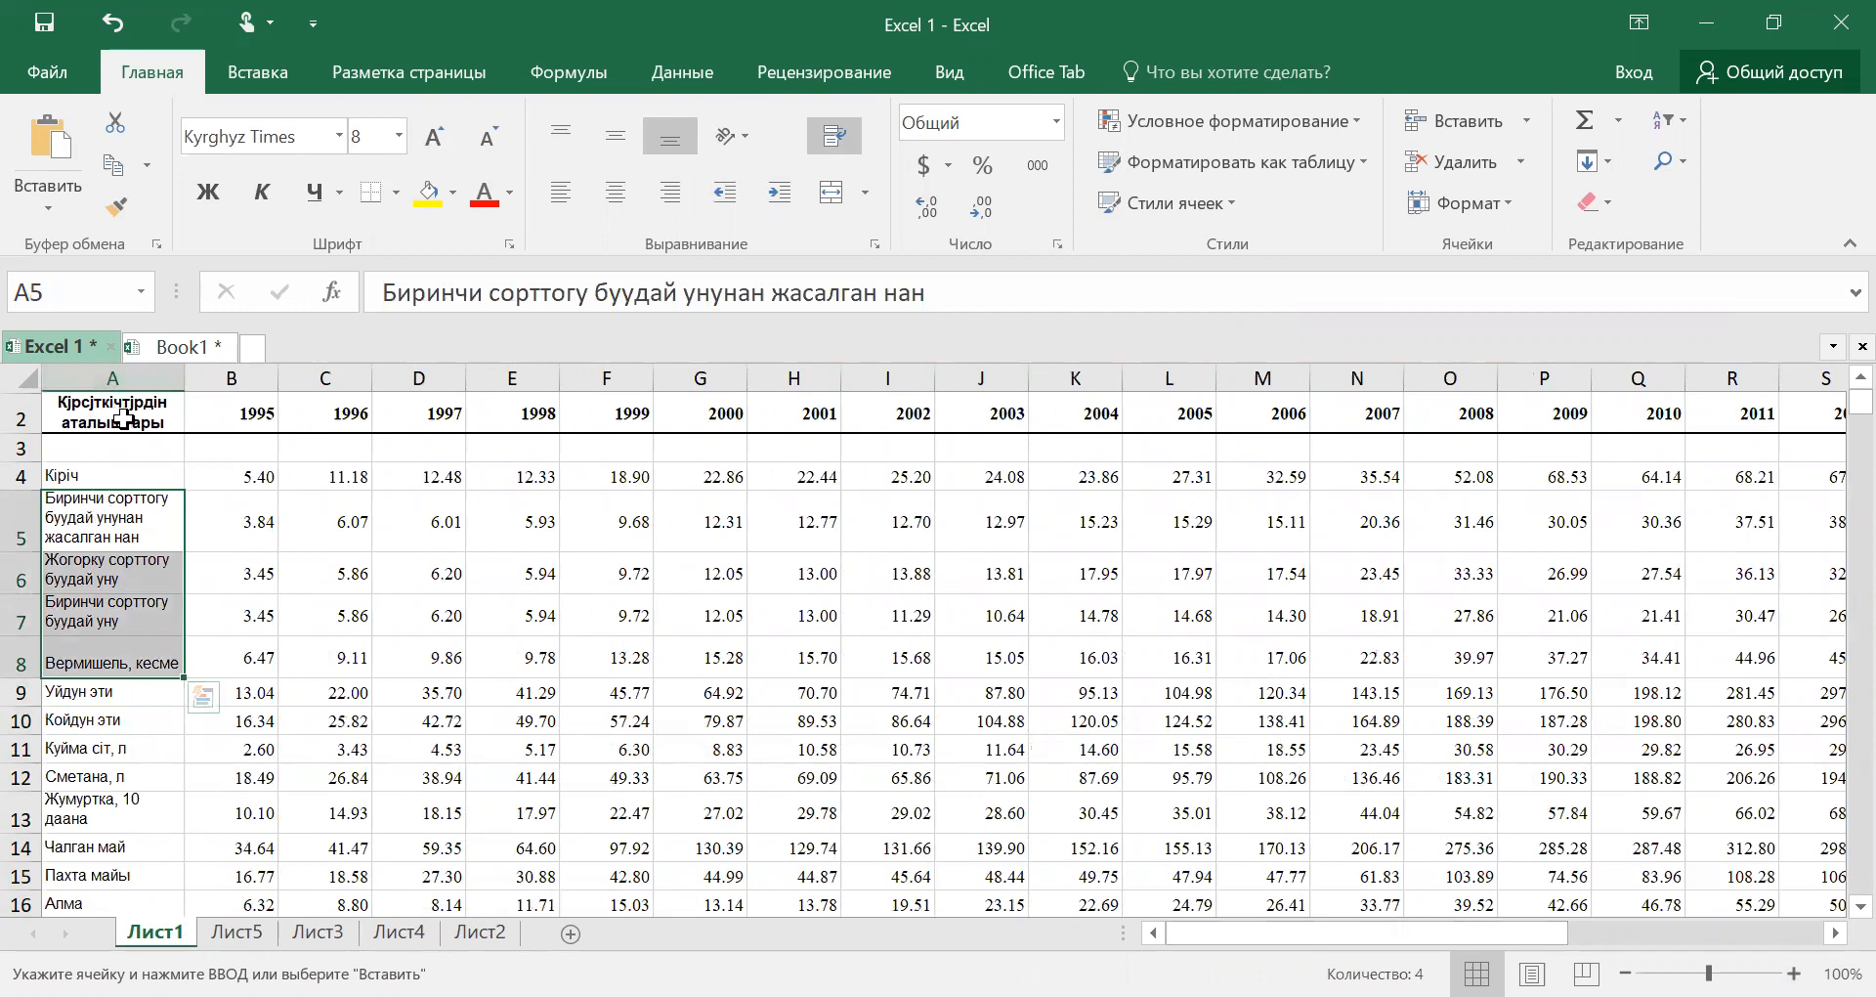
Examine the year headings in row 2 on Лист1, from 1995 to 2005
click(262, 420)
click(352, 412)
click(535, 412)
click(713, 414)
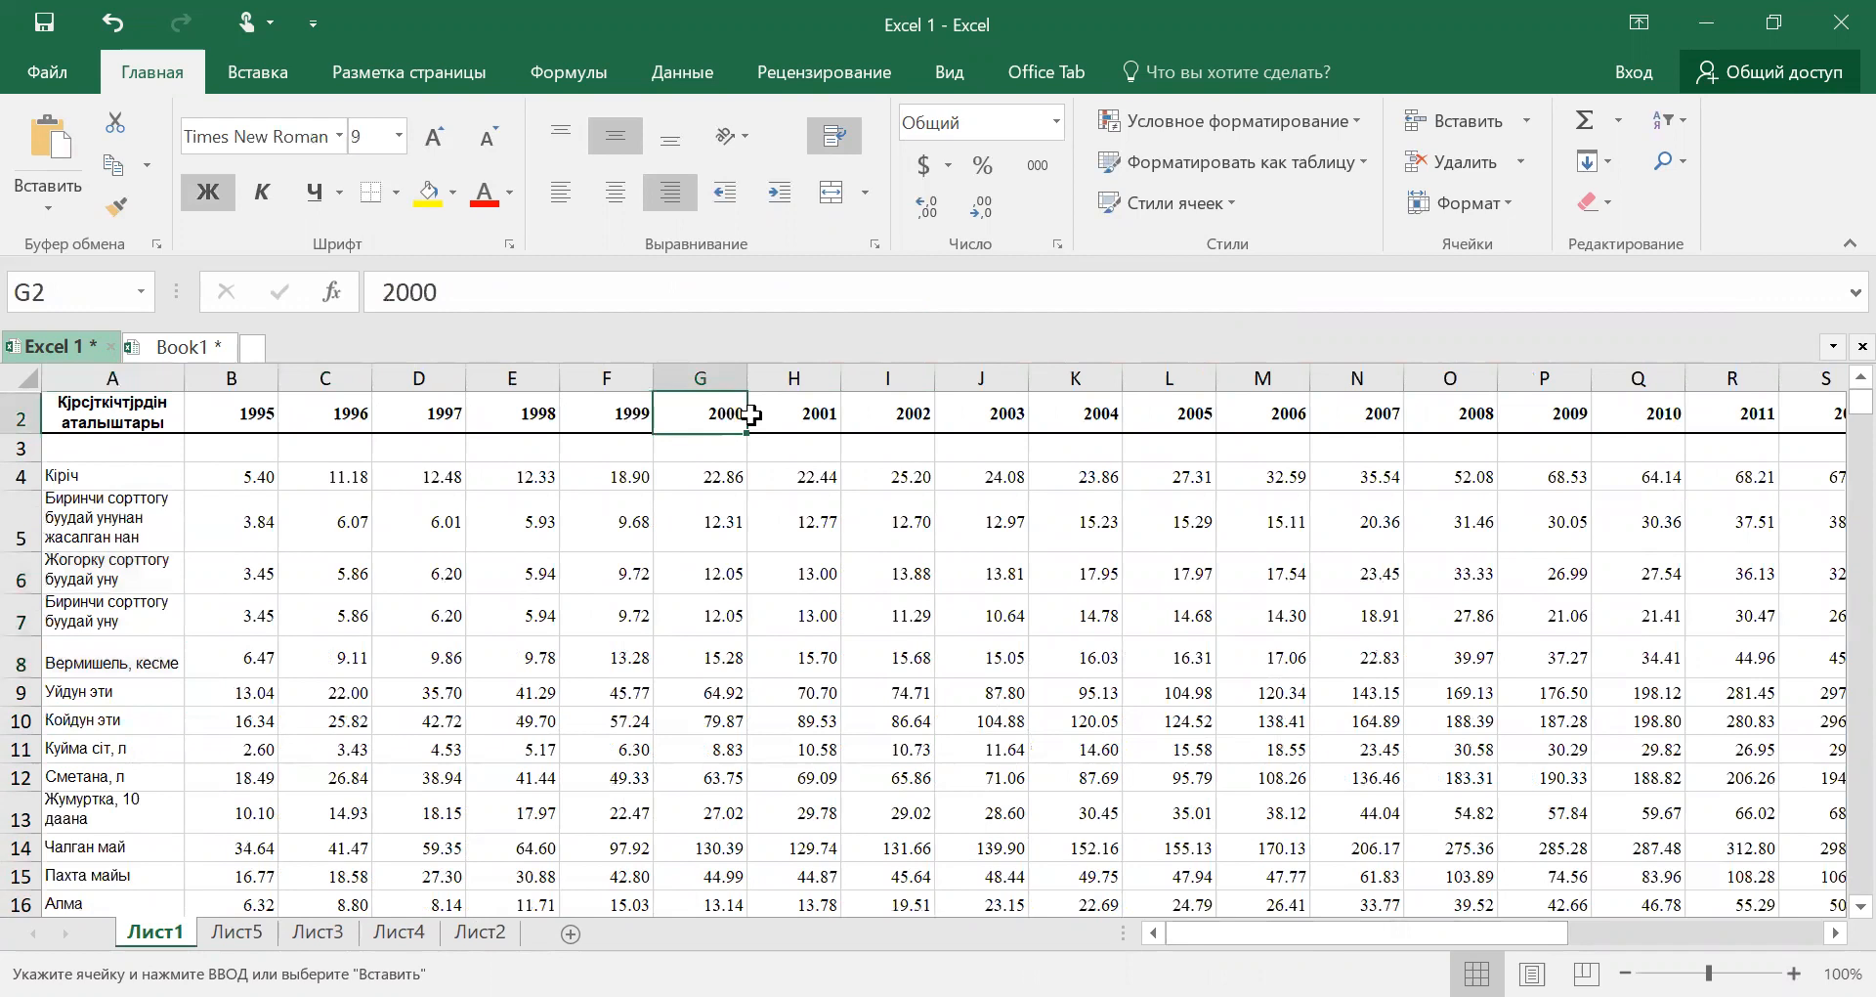
click(797, 414)
click(883, 414)
click(1055, 416)
click(1176, 417)
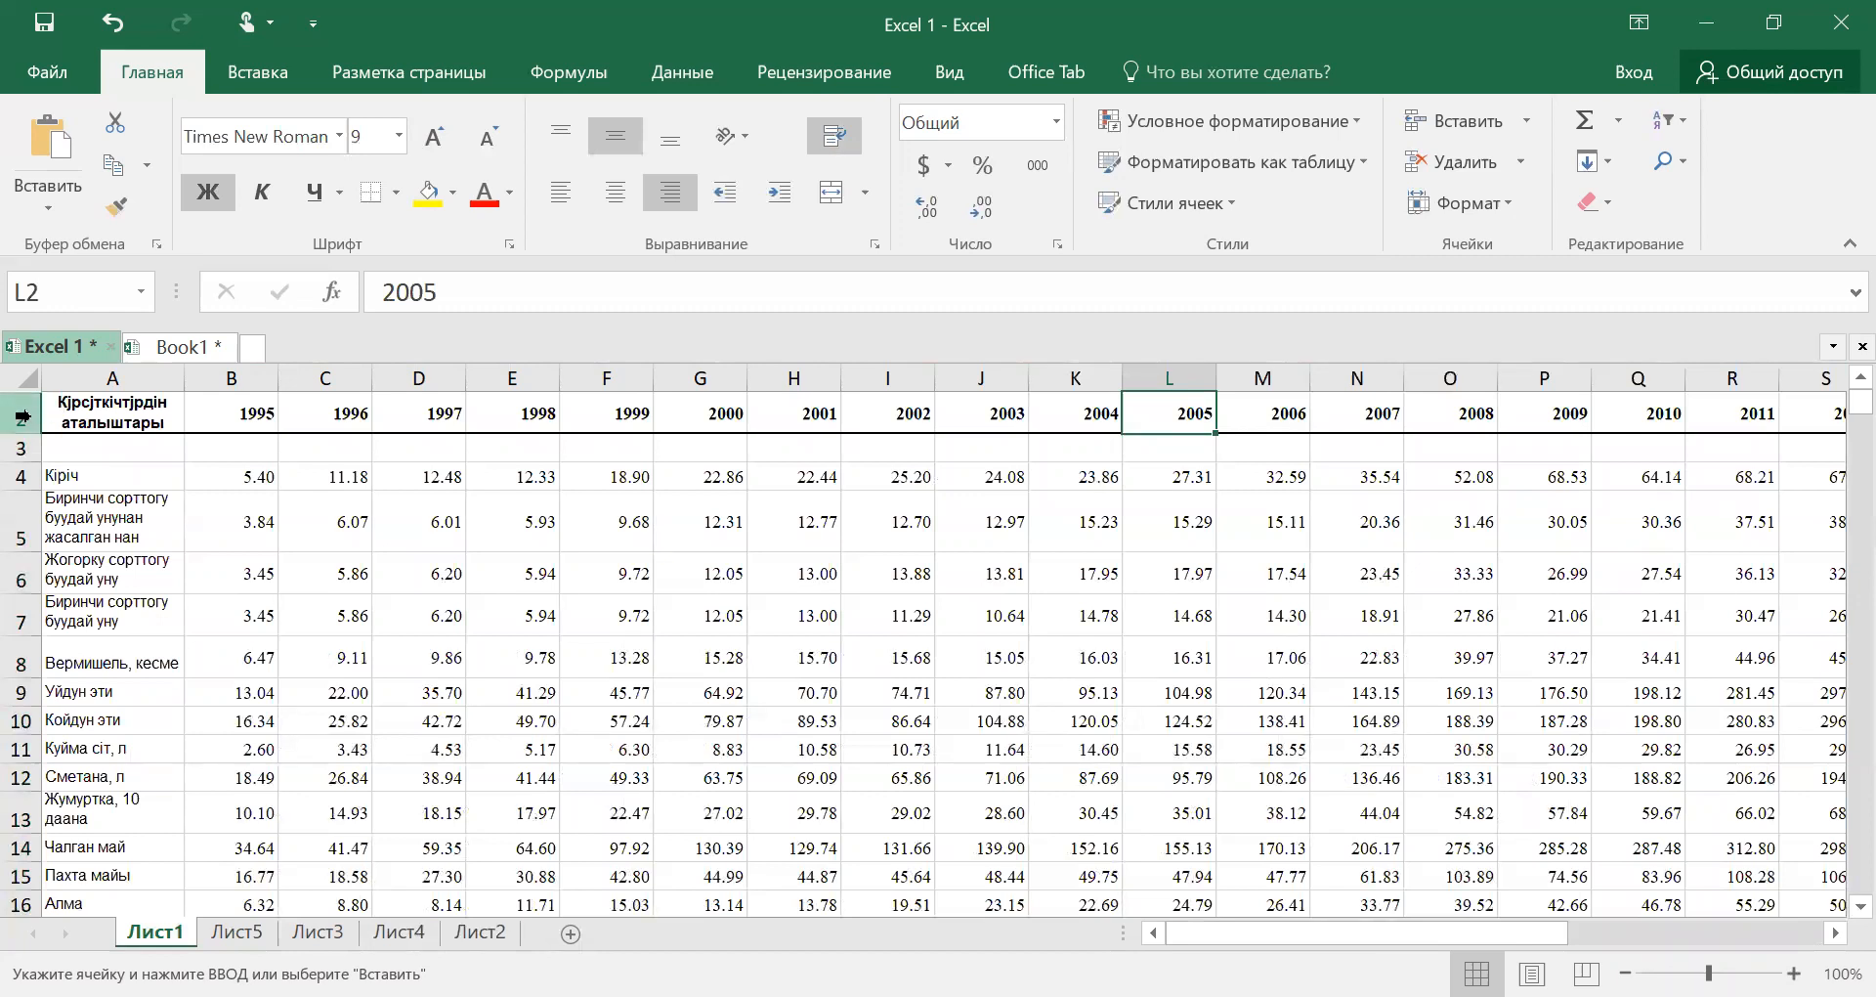
Copy the heading row A2:AA2 on Лист1, from the indicator-name cell through the year 2020
drag(107, 415, 878, 416)
drag(1641, 394, 1710, 410)
right_click(1550, 410)
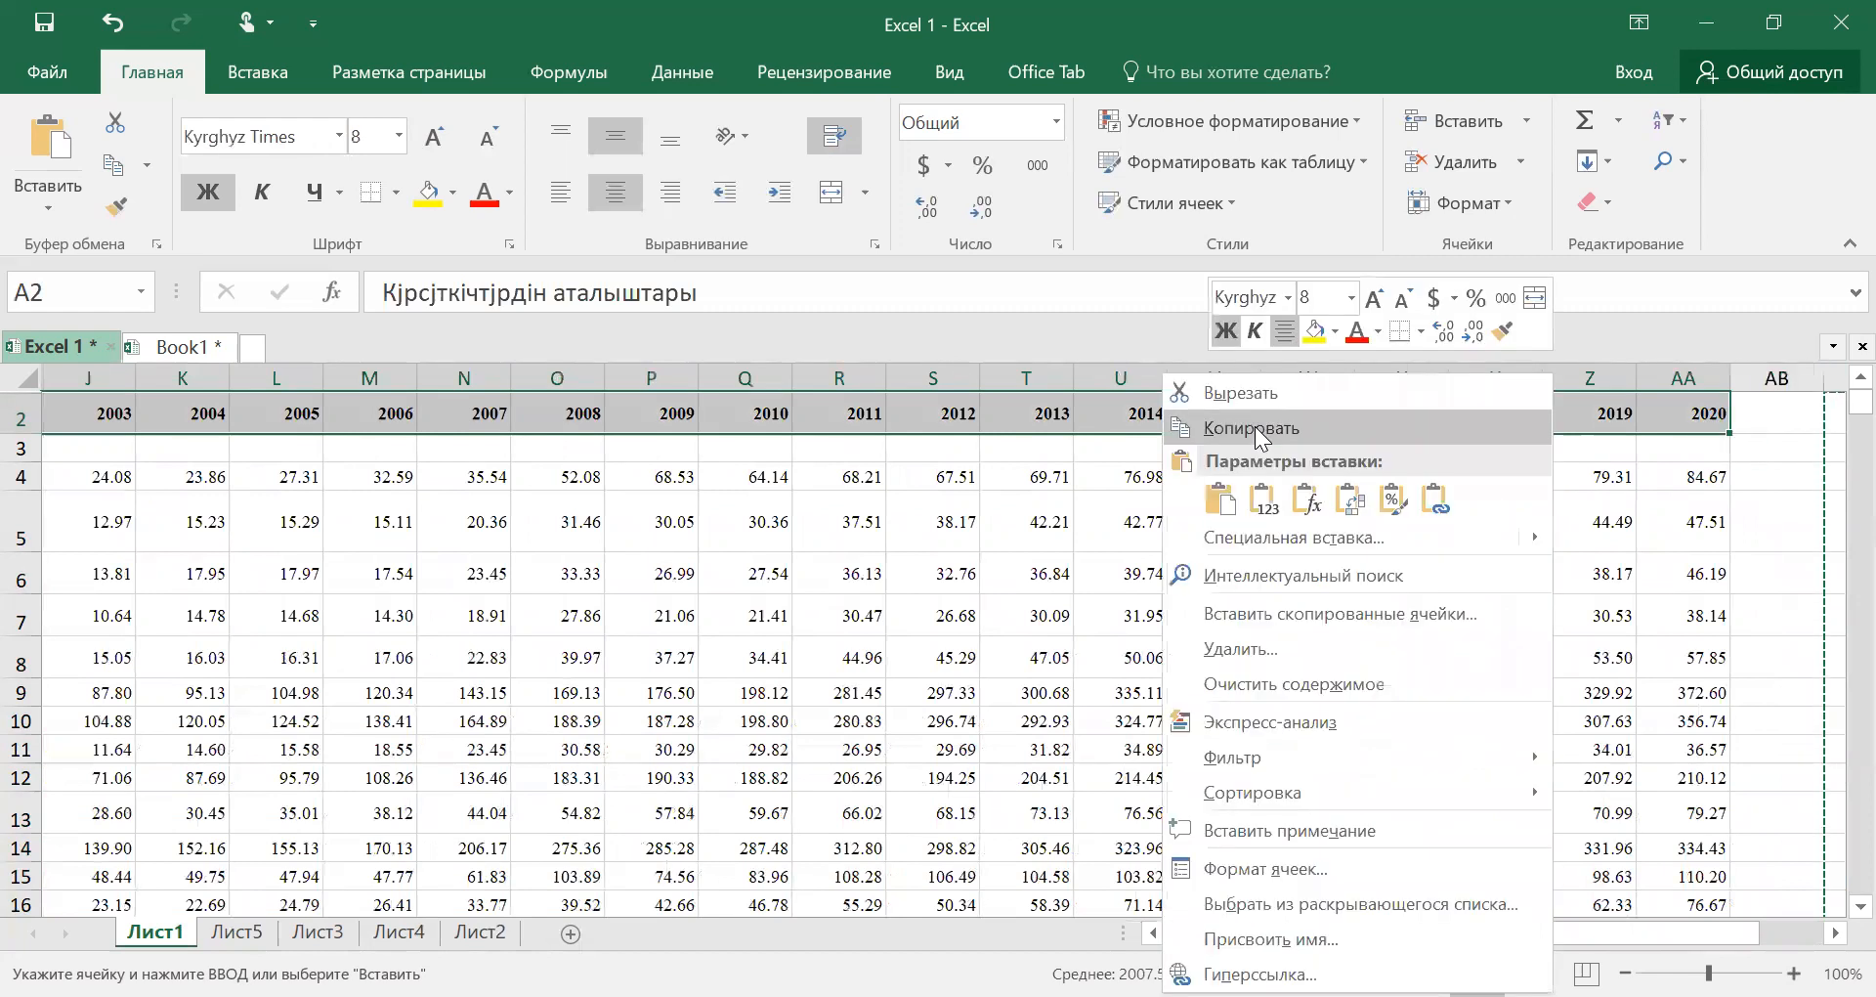
click(1255, 426)
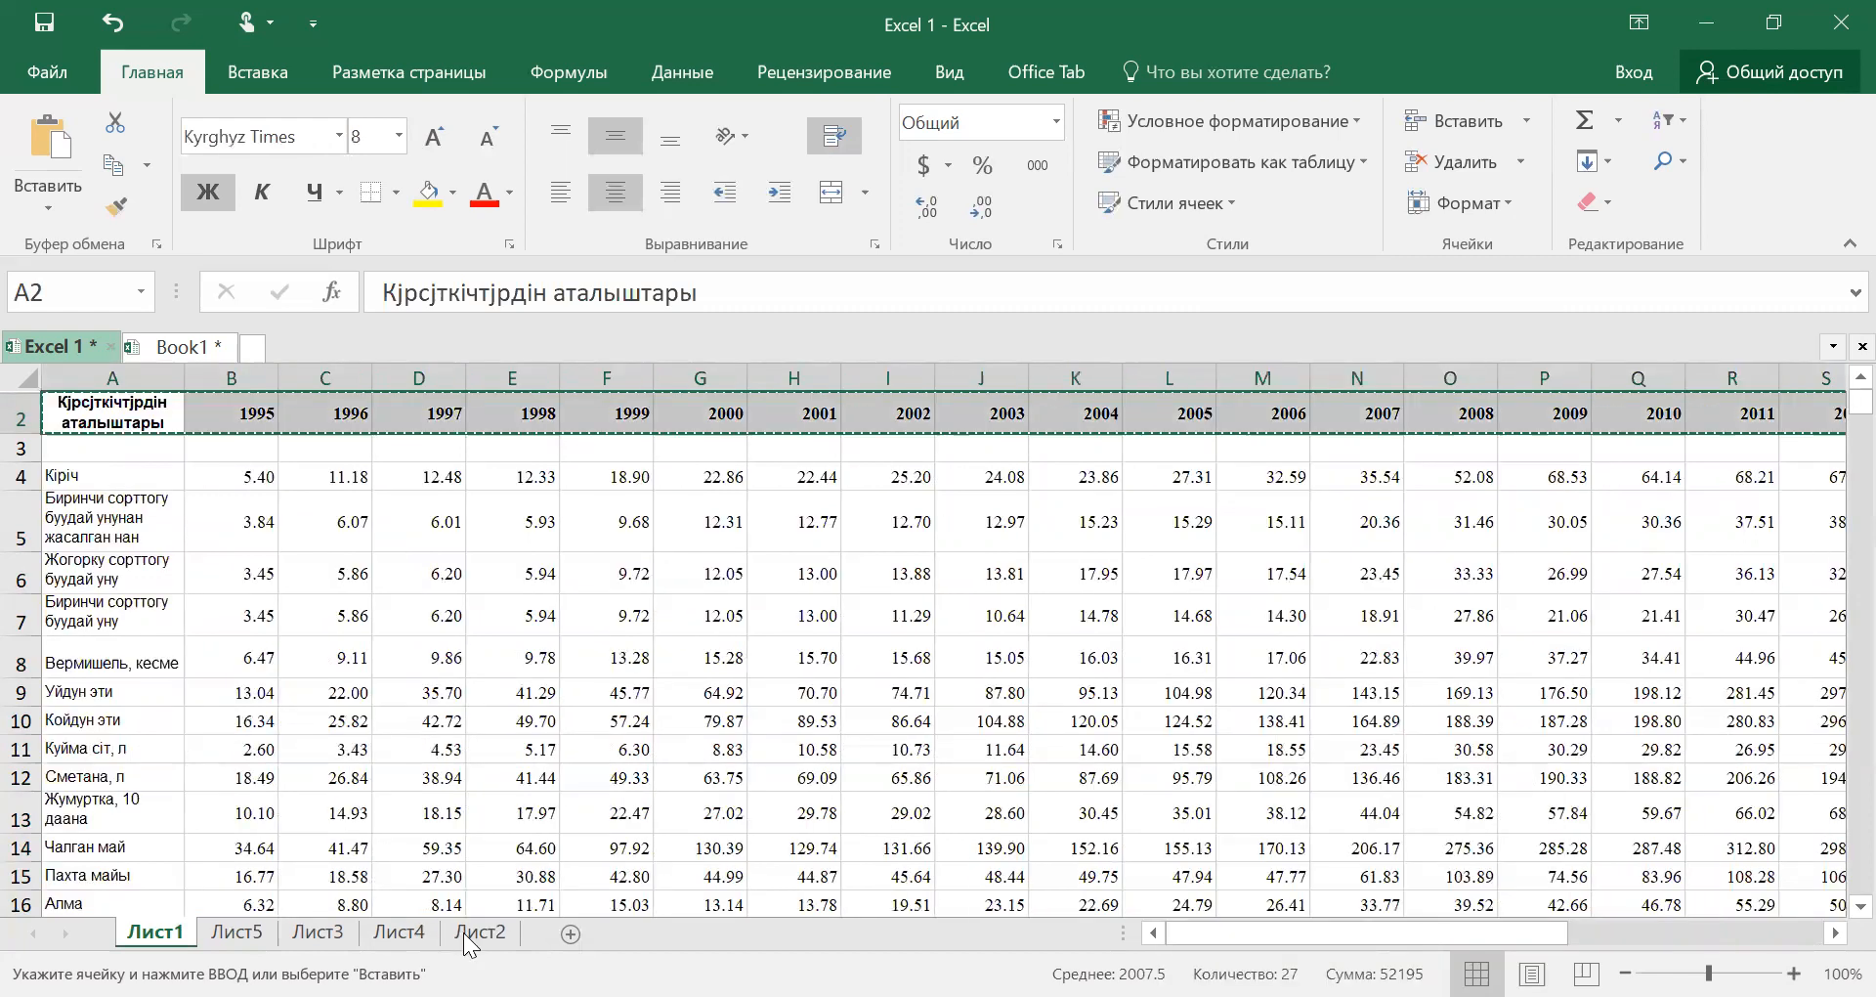
Paste the copied heading row transposed at A1 on Лист5 and check the years in column A
click(237, 931)
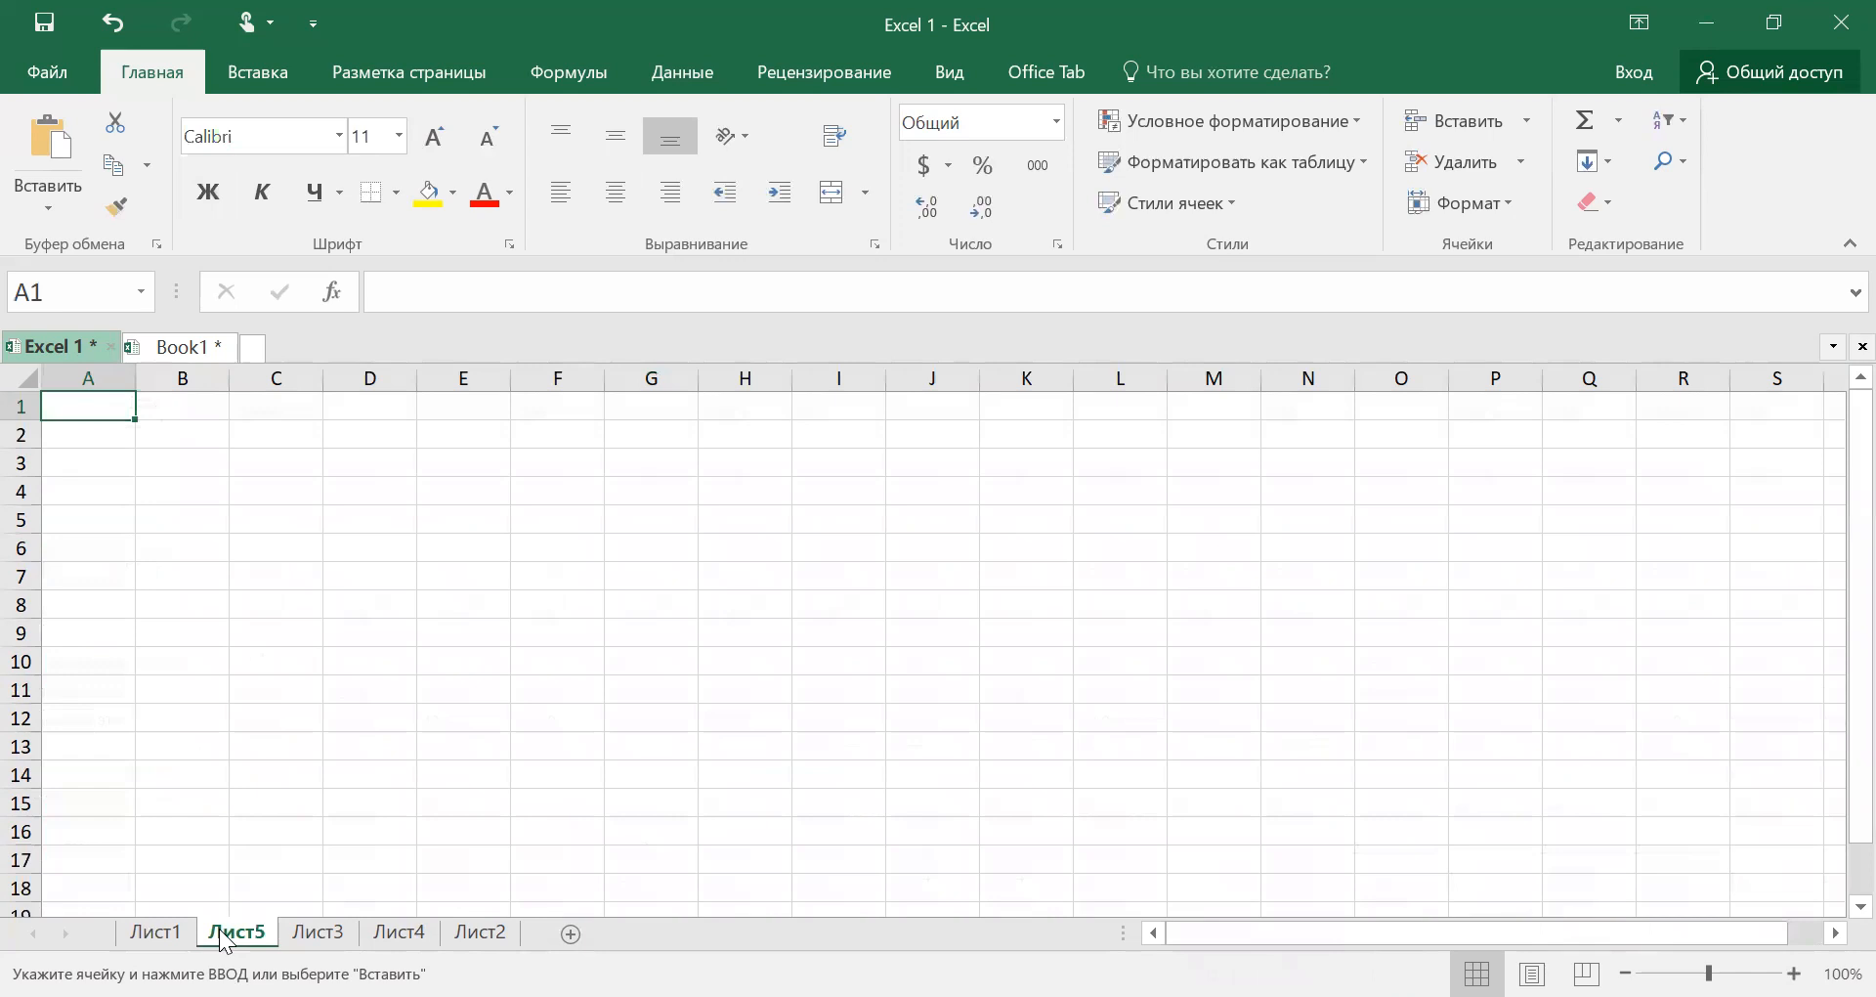
right_click(92, 405)
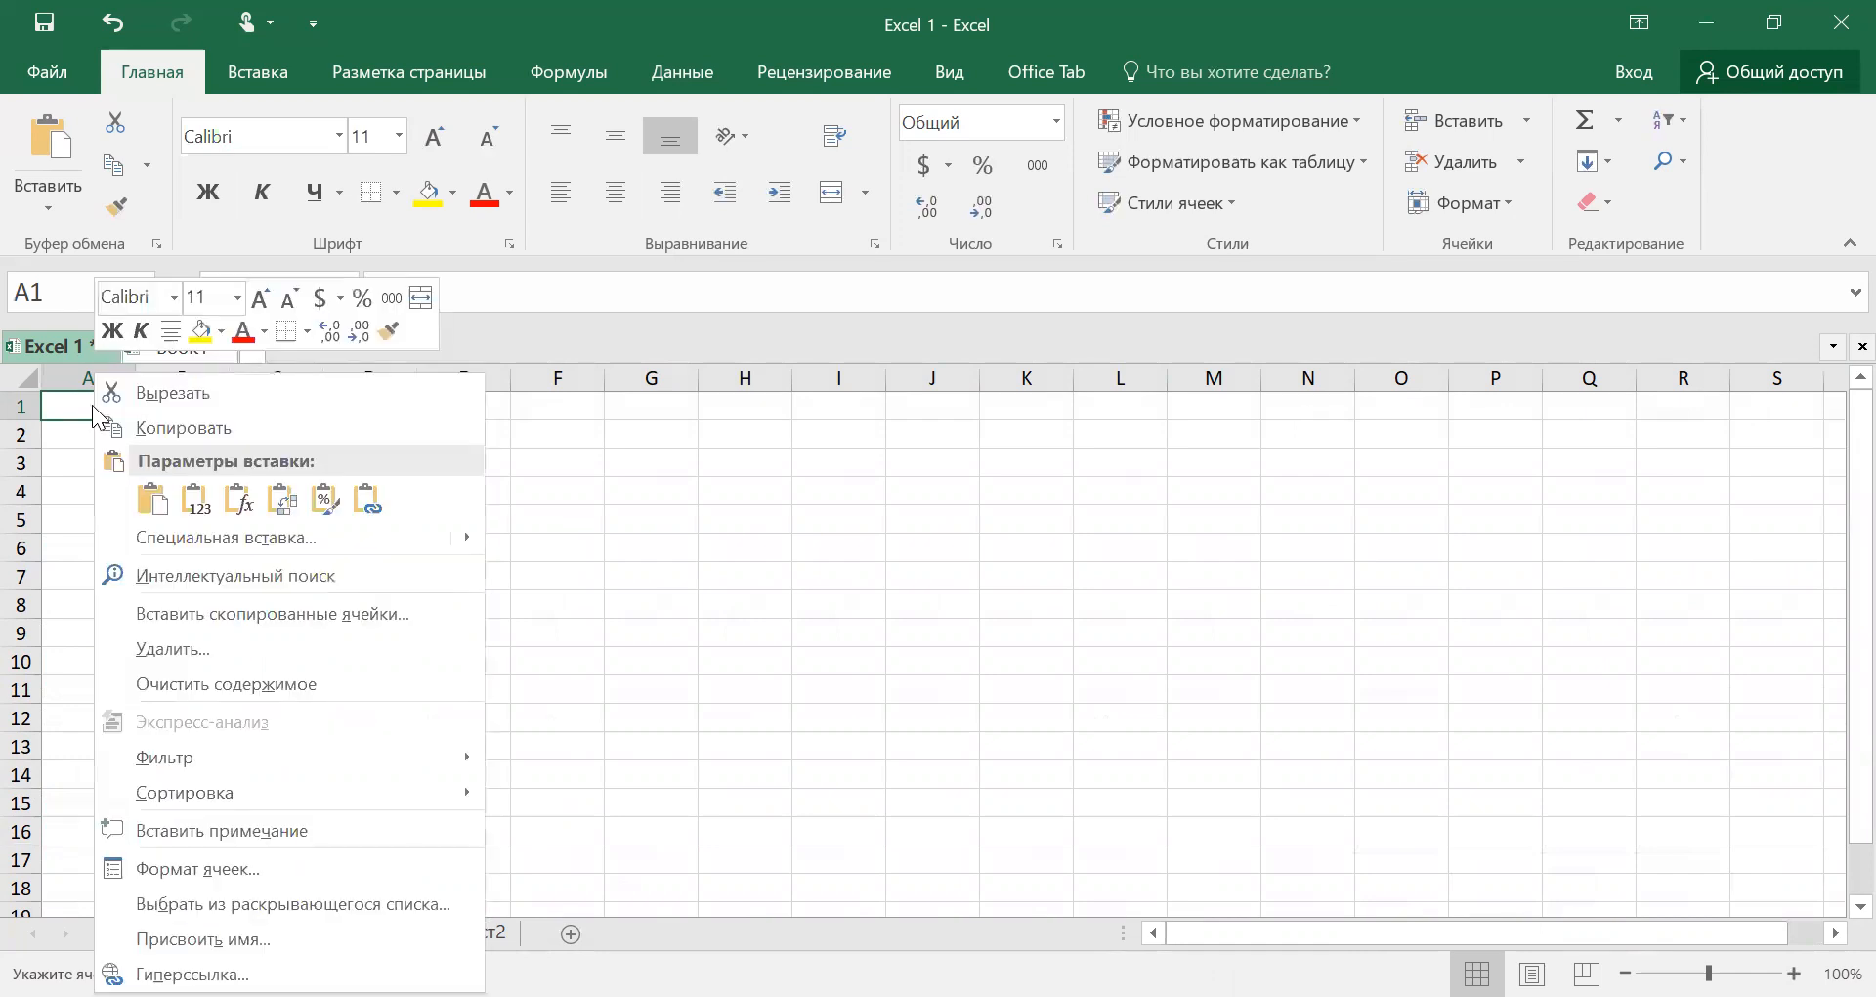
click(284, 508)
click(106, 516)
click(92, 633)
click(91, 693)
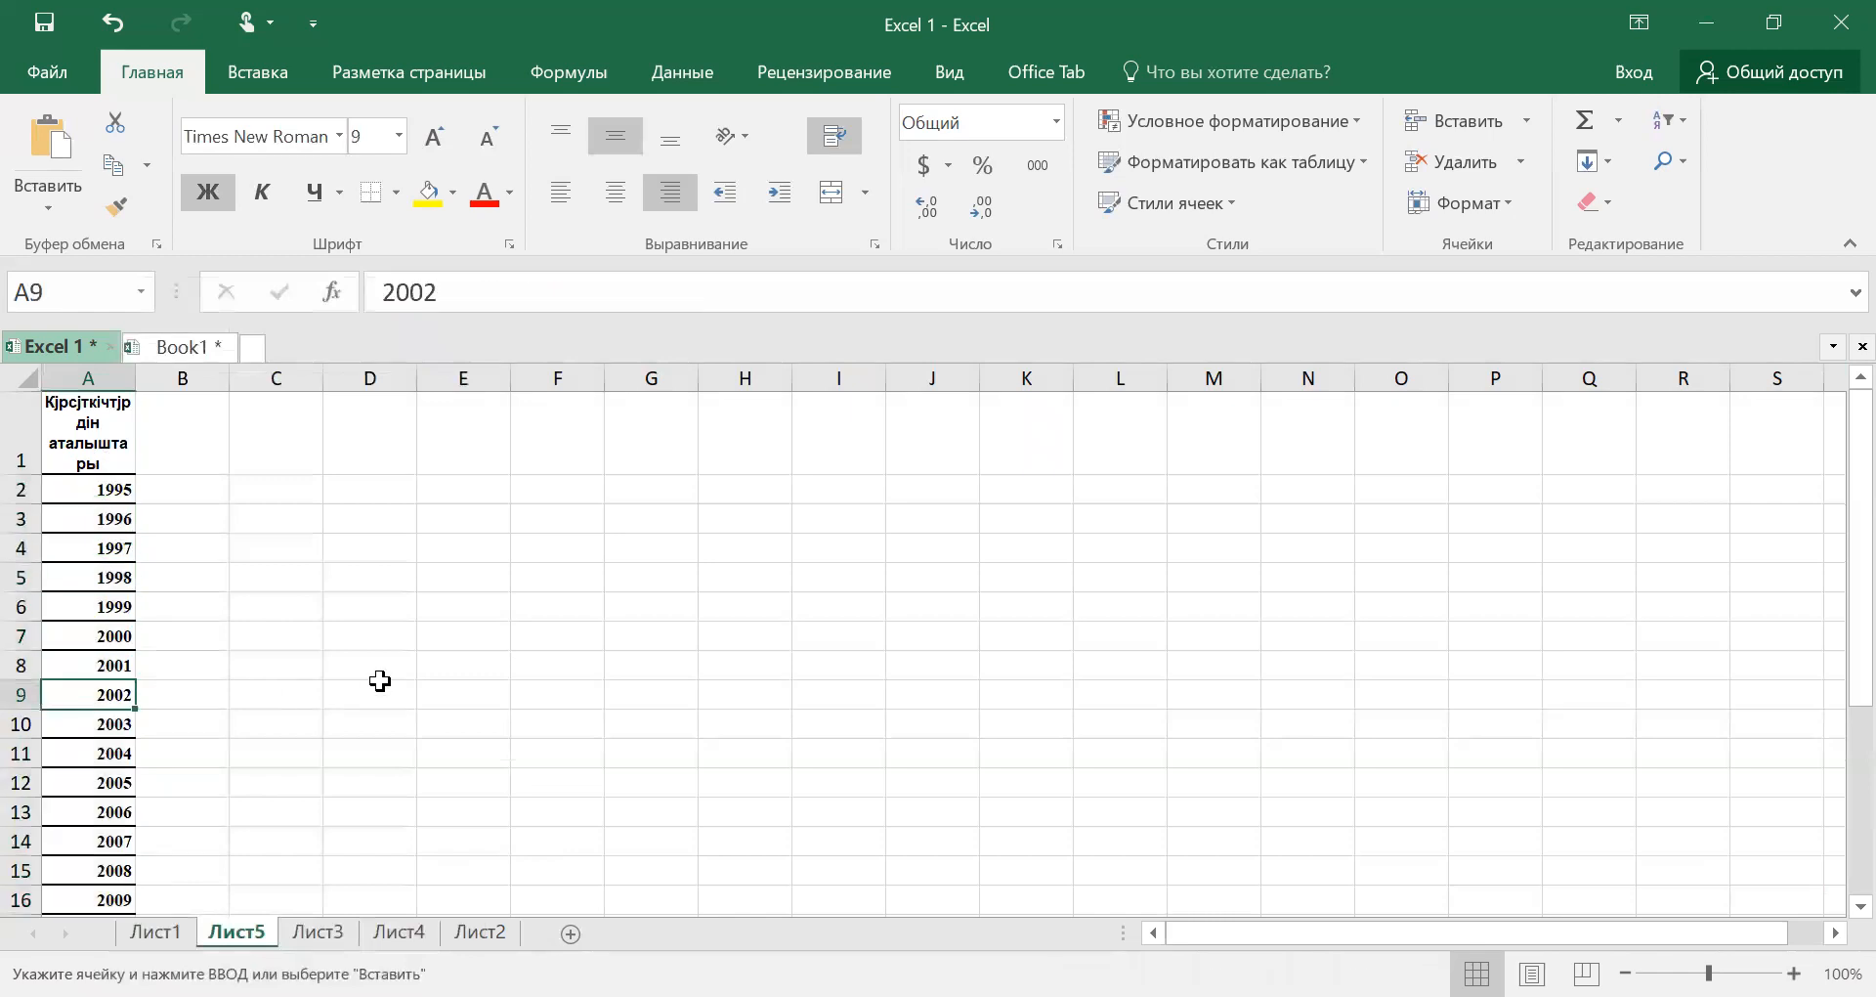